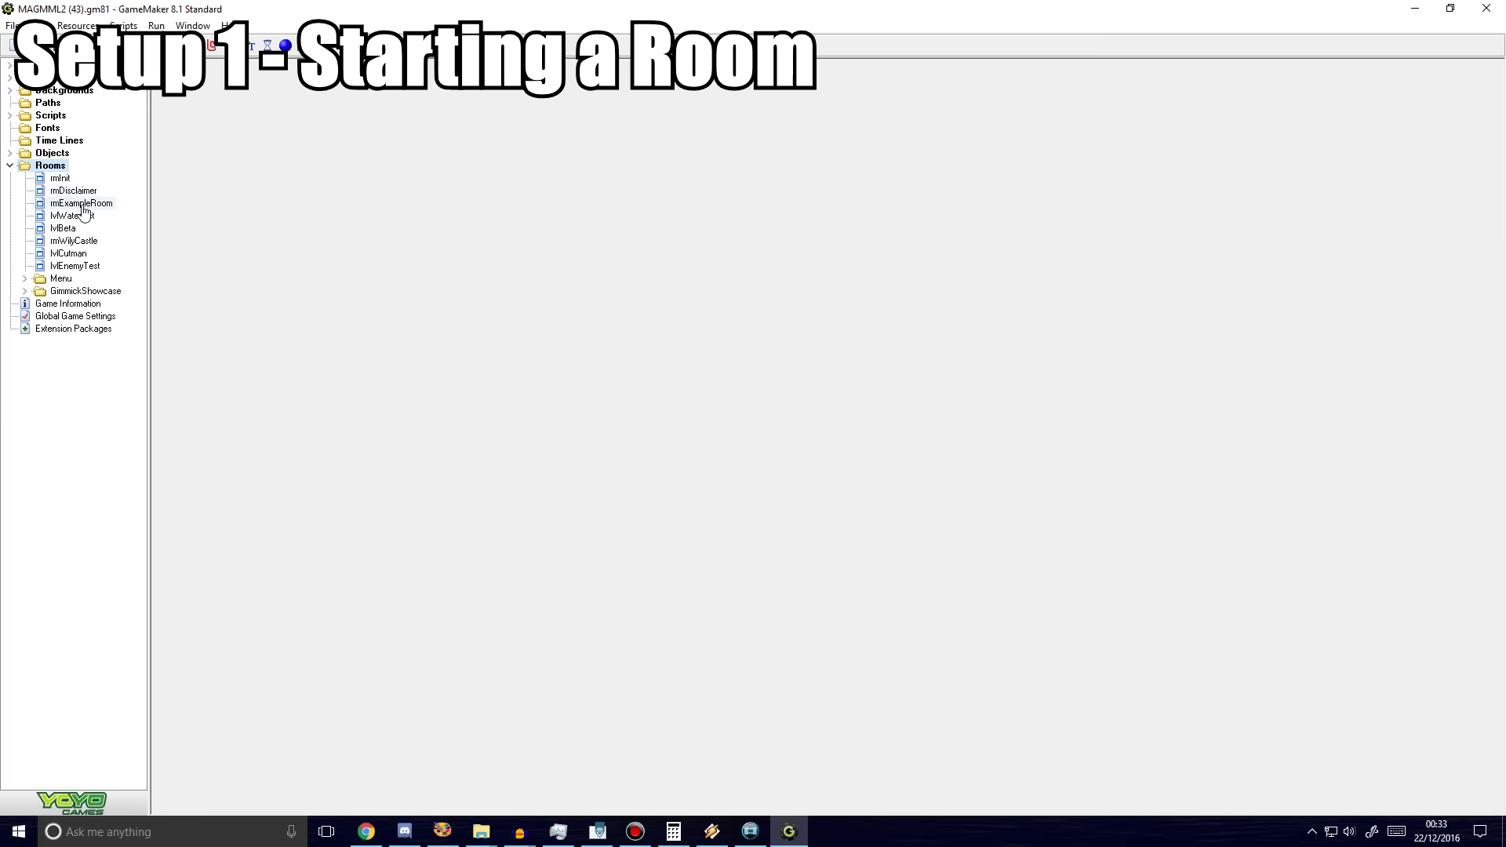
# Step: Expand the Rooms resource group and duplicate rmExampleRoom
pyautogui.doubleClick(65, 167)
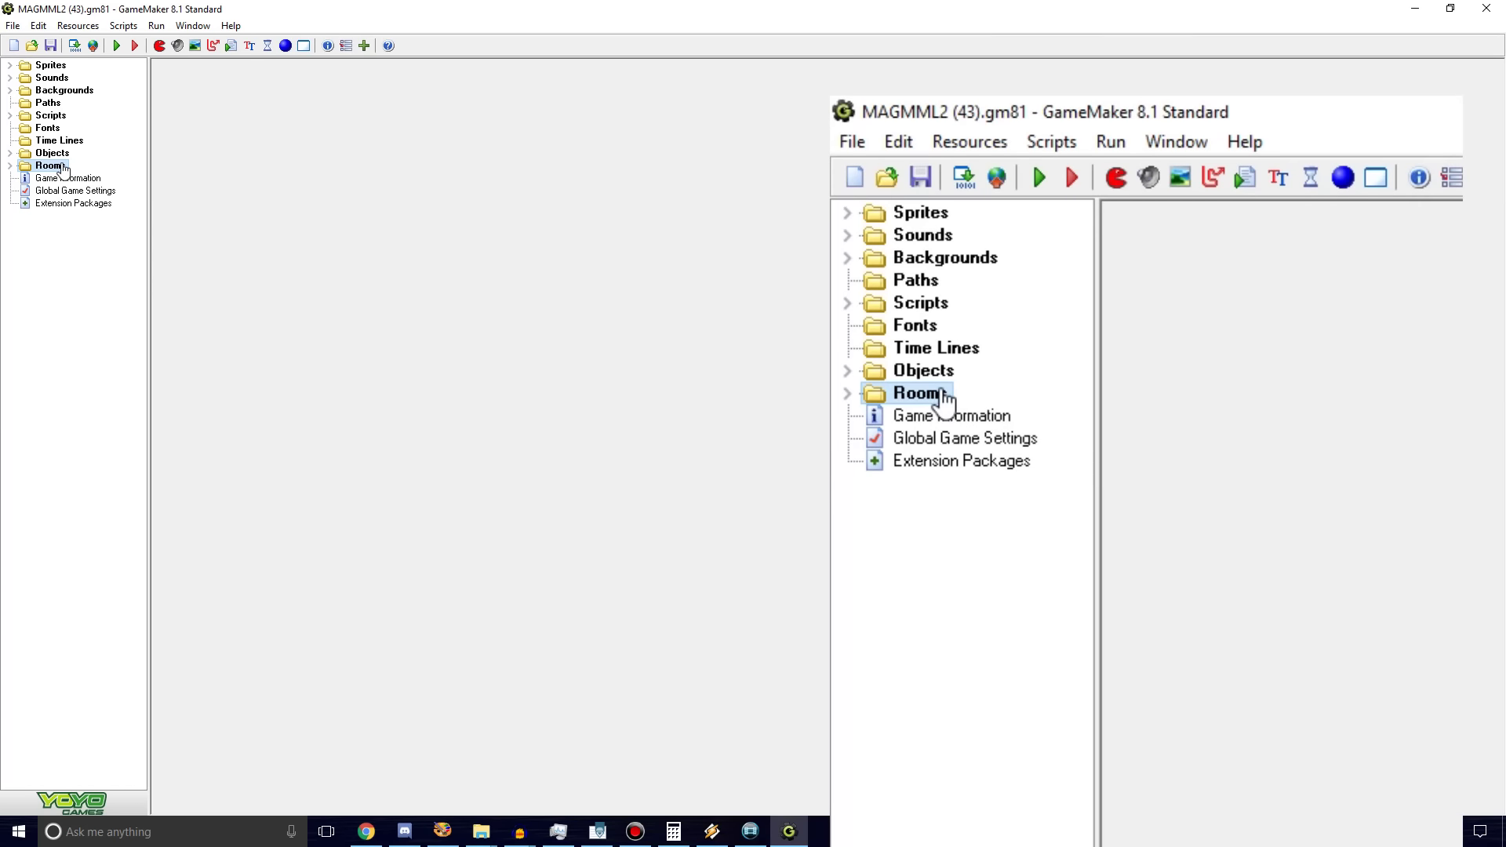
pyautogui.doubleClick(64, 168)
pyautogui.doubleClick(64, 168)
pyautogui.doubleClick(49, 167)
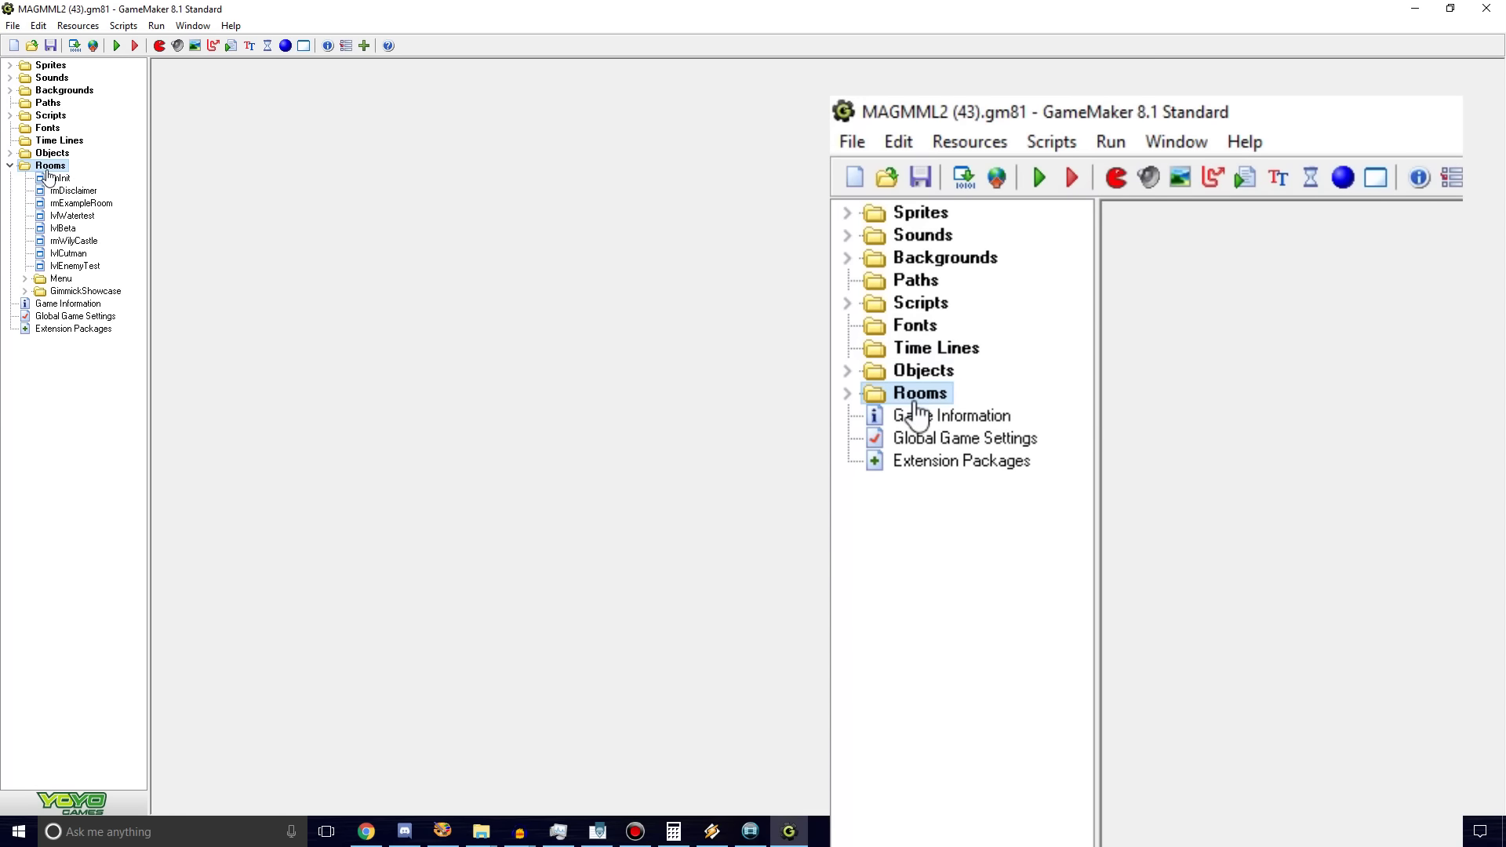
pyautogui.click(95, 206)
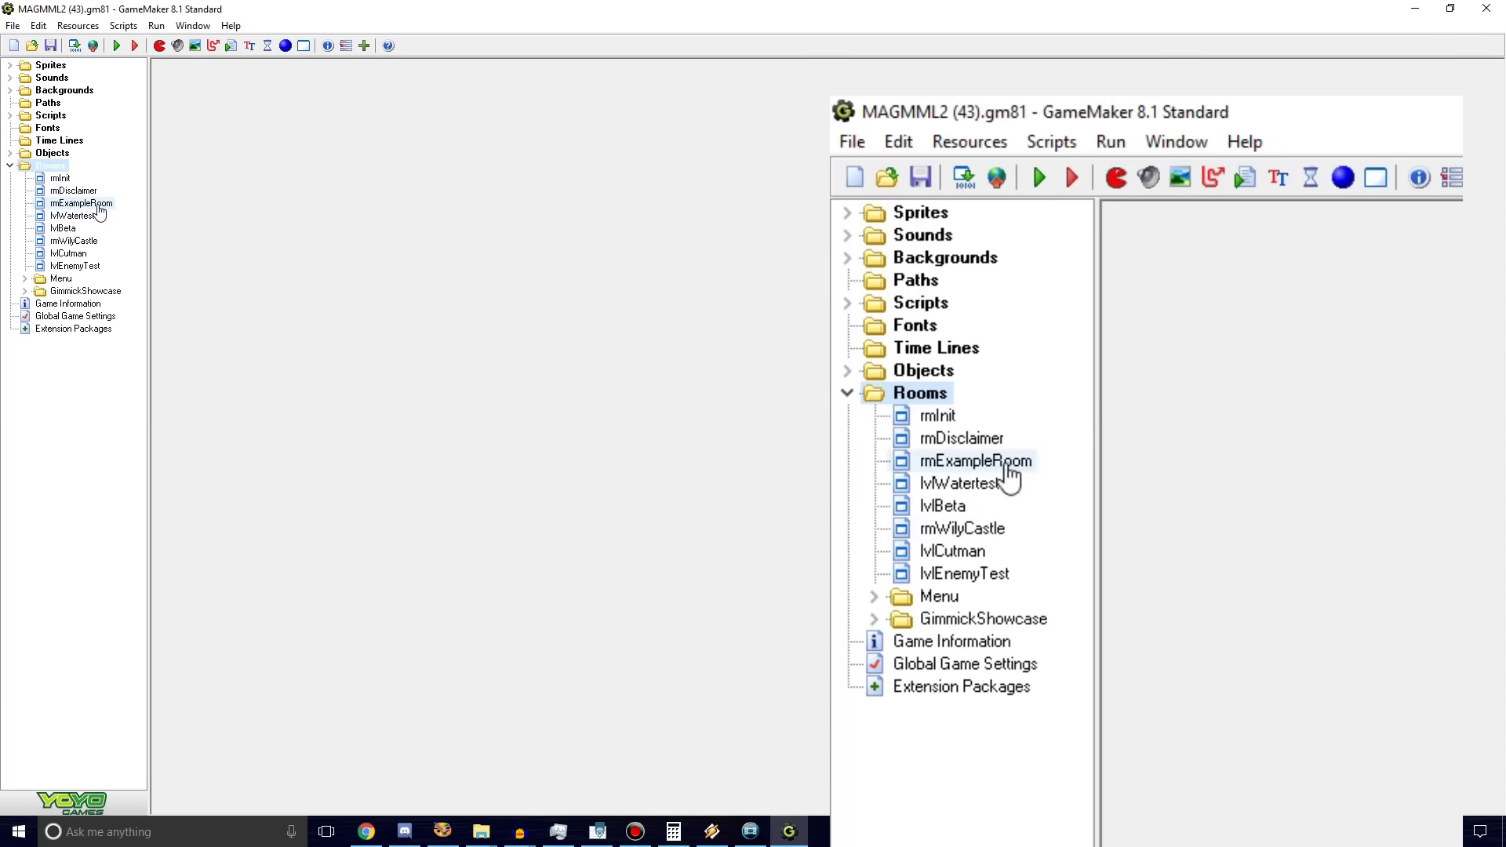
pyautogui.rightClick(98, 208)
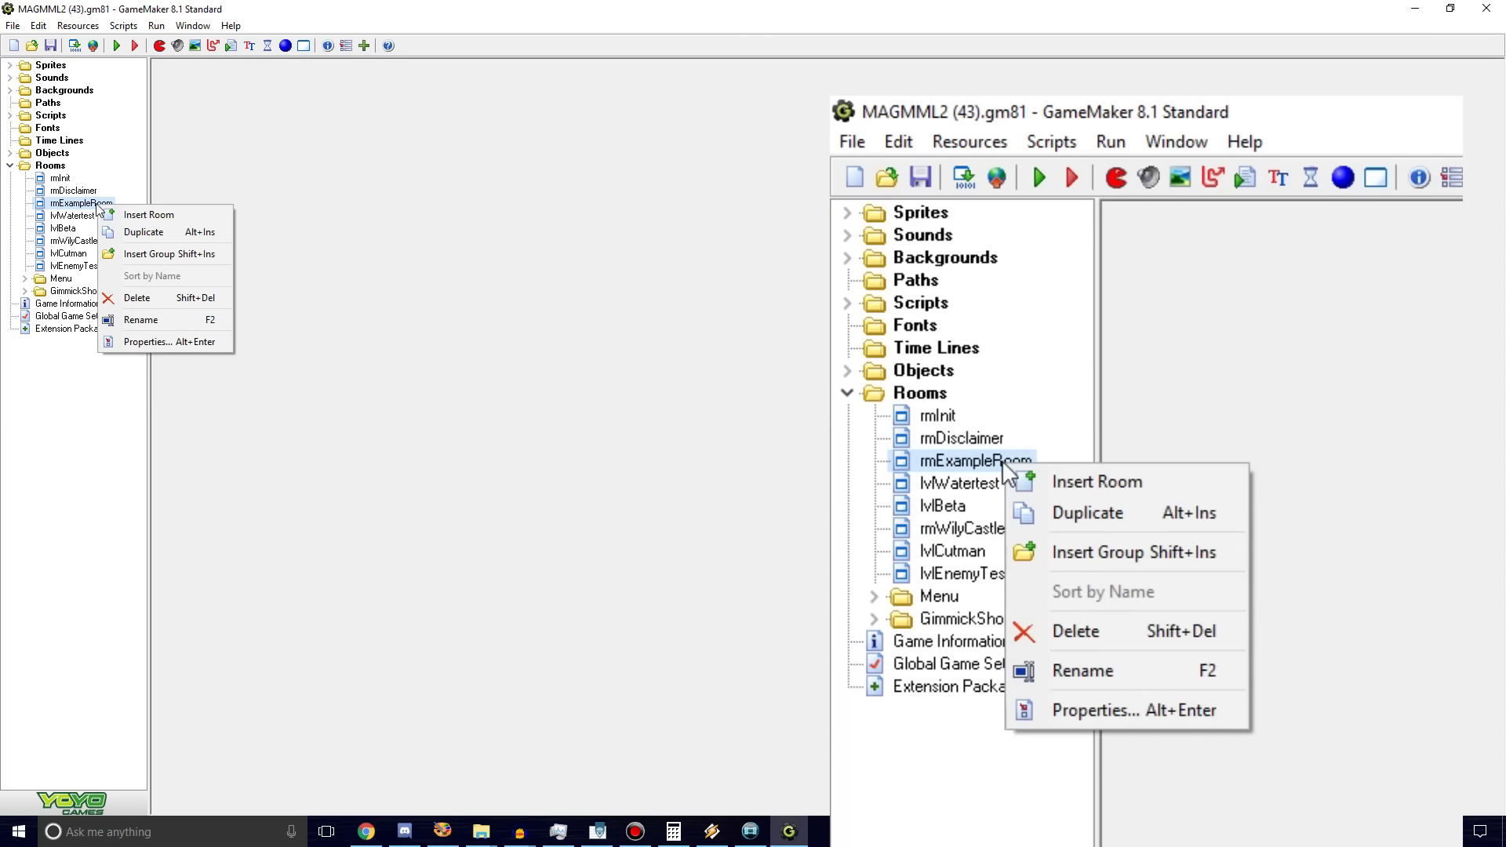
pyautogui.click(130, 234)
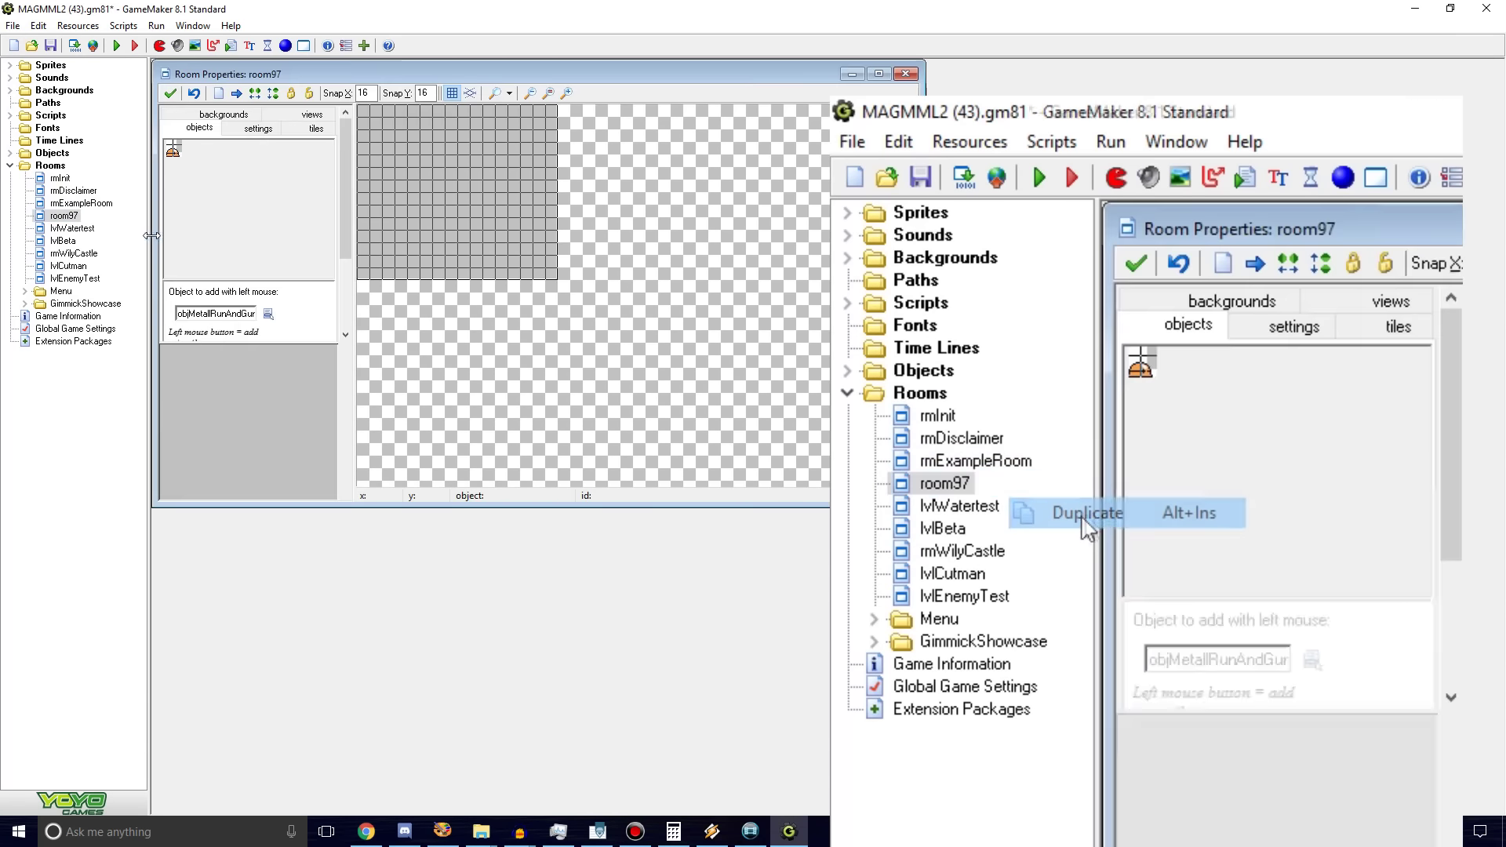
pyautogui.click(76, 220)
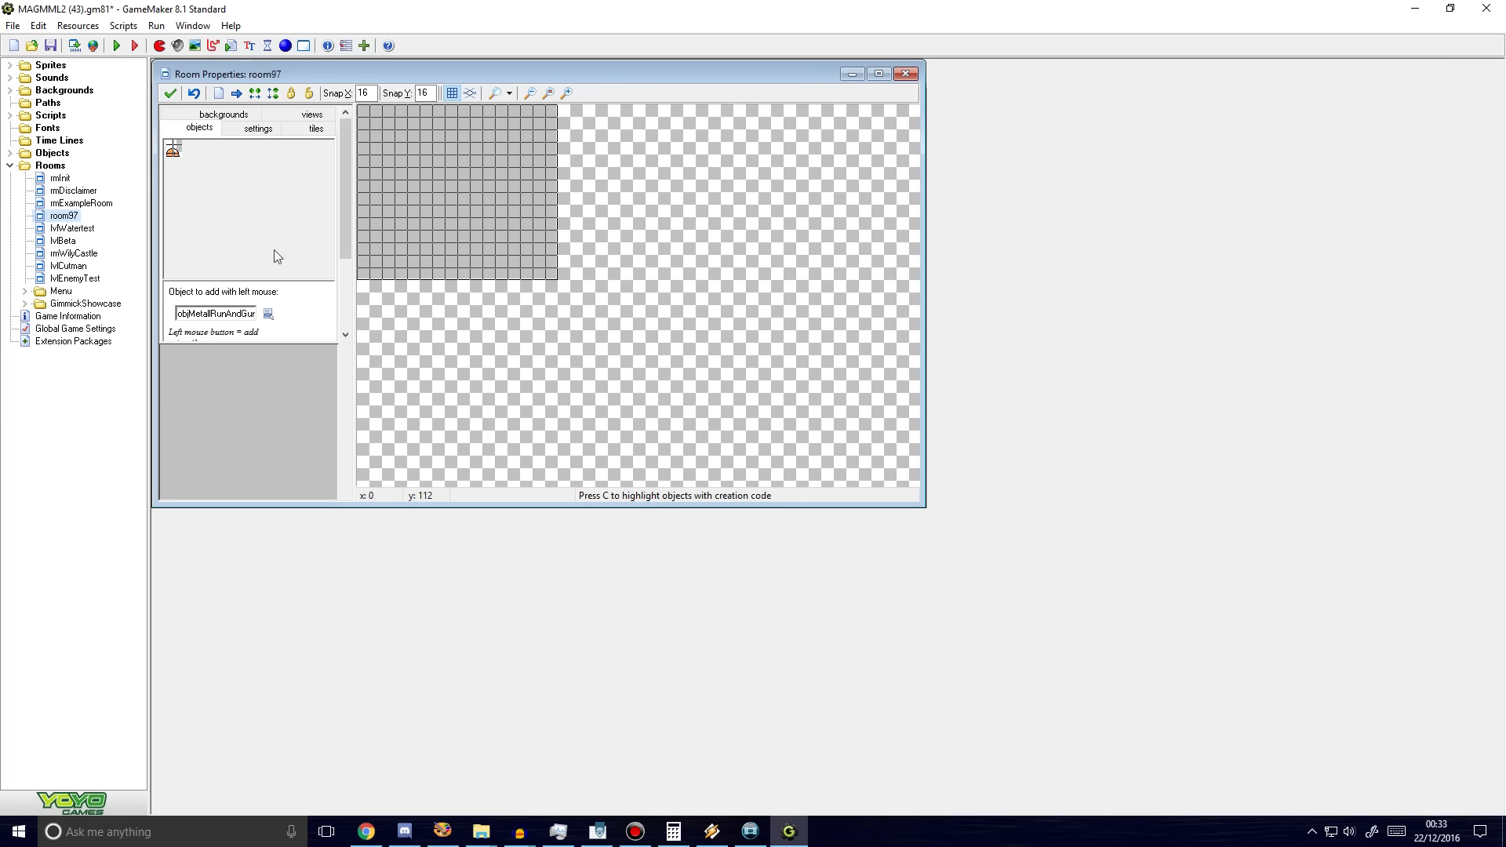
# Step: Look through the duplicated room's tiles, settings, objects, views and backgrounds properties
pyautogui.click(316, 132)
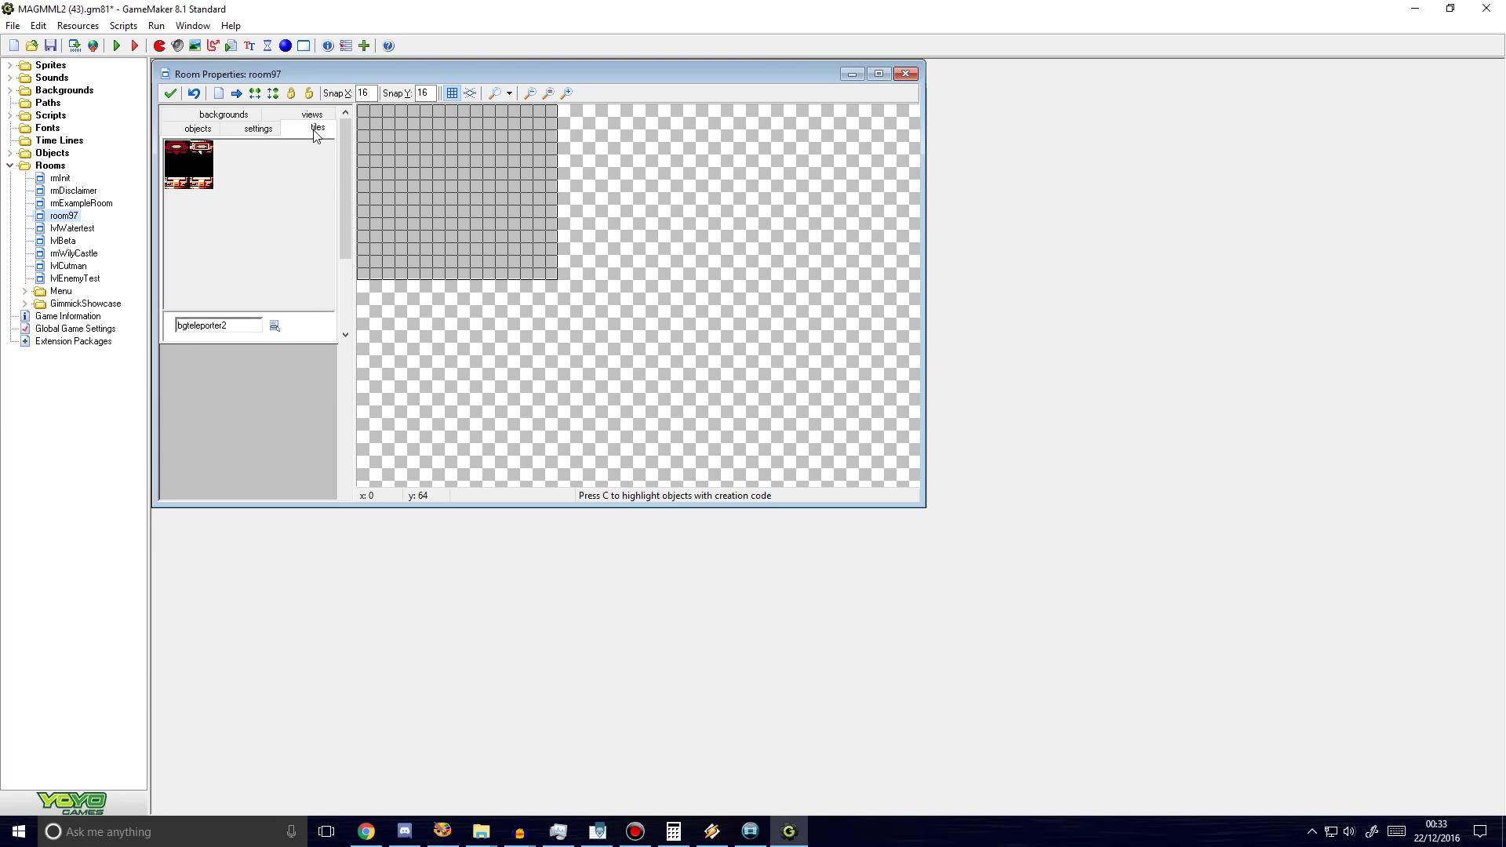
pyautogui.click(259, 130)
pyautogui.click(197, 130)
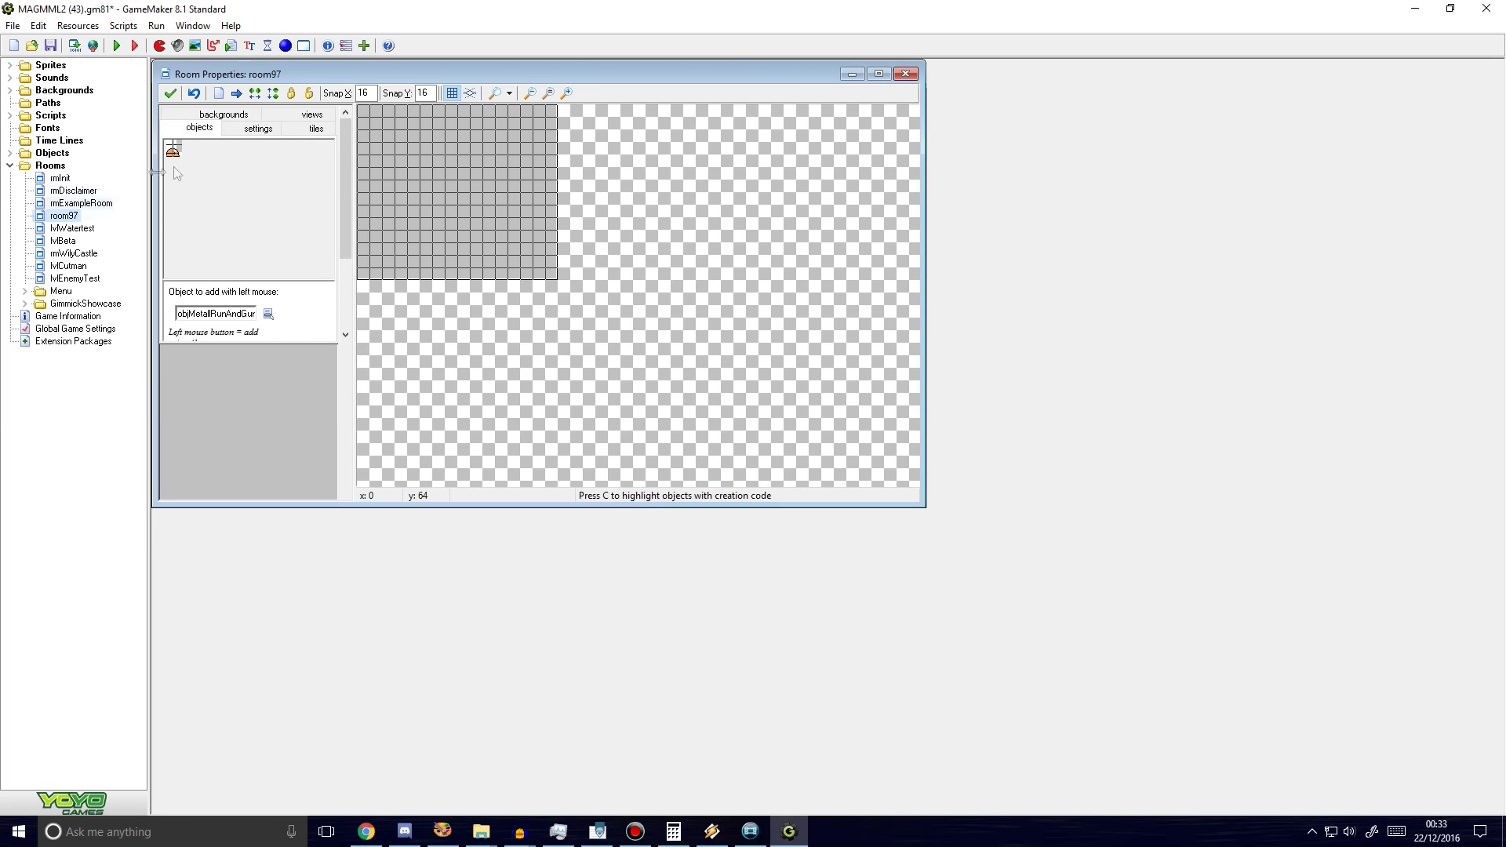
pyautogui.click(245, 130)
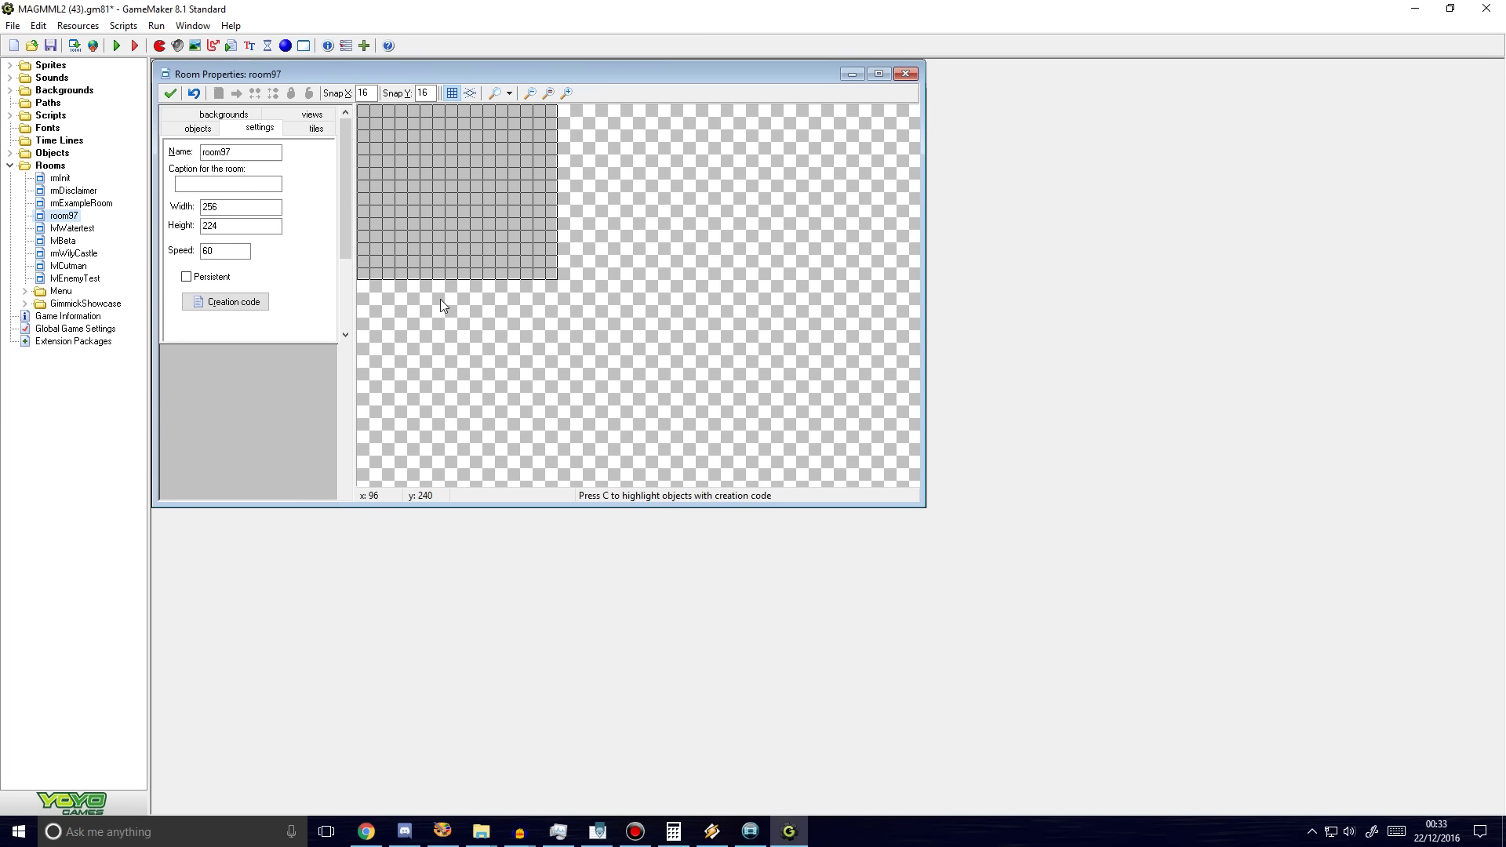
pyautogui.click(197, 127)
pyautogui.click(224, 114)
pyautogui.click(295, 129)
pyautogui.click(314, 115)
pyautogui.click(261, 127)
pyautogui.click(223, 114)
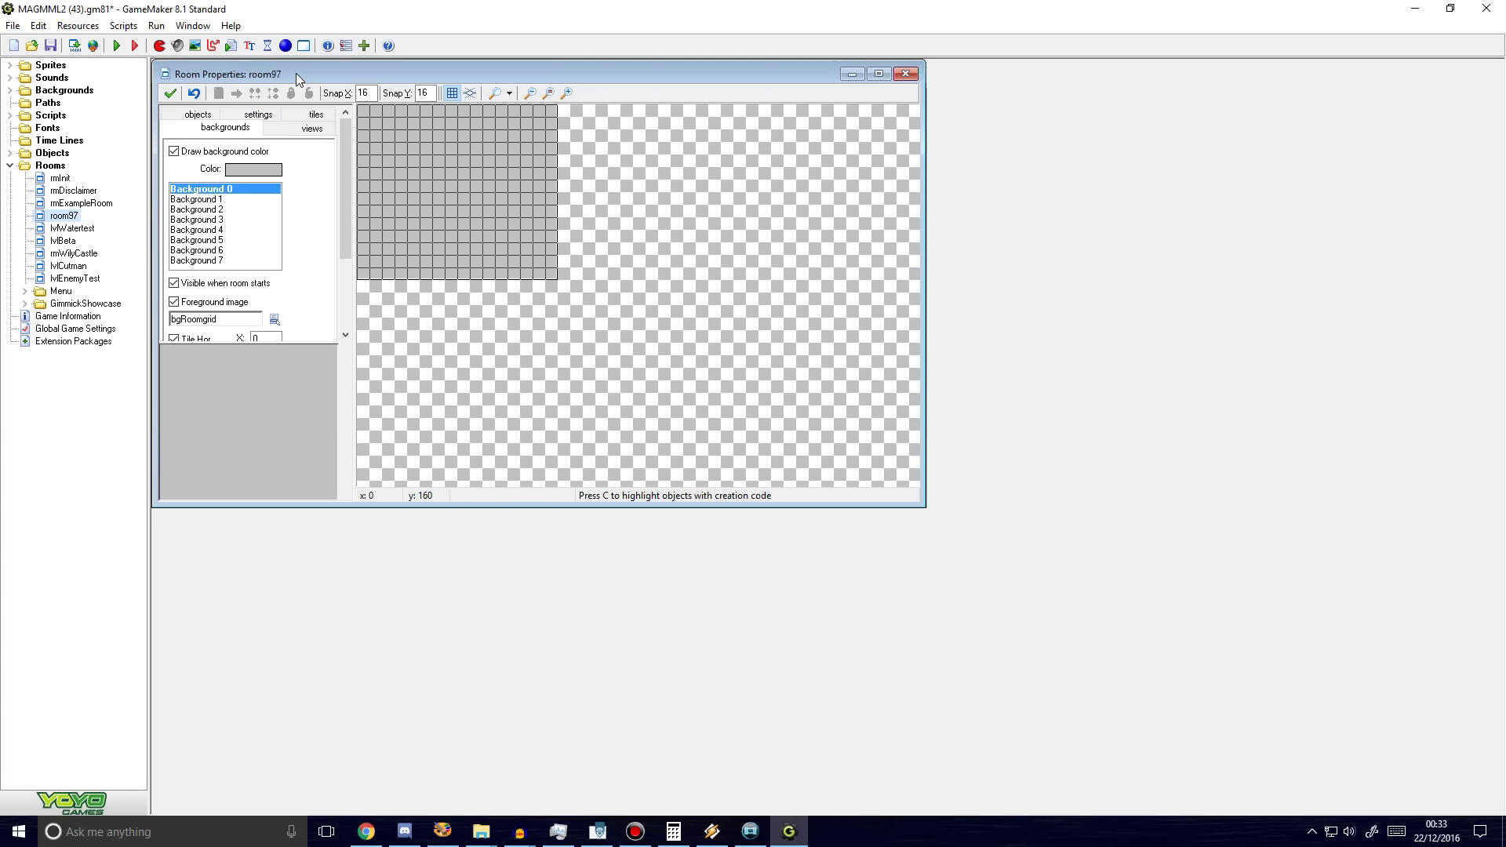
# Step: Maximize the room editor and rename the duplicated room lvlIceIceBaby_ACESpark
pyautogui.doubleClick(295, 73)
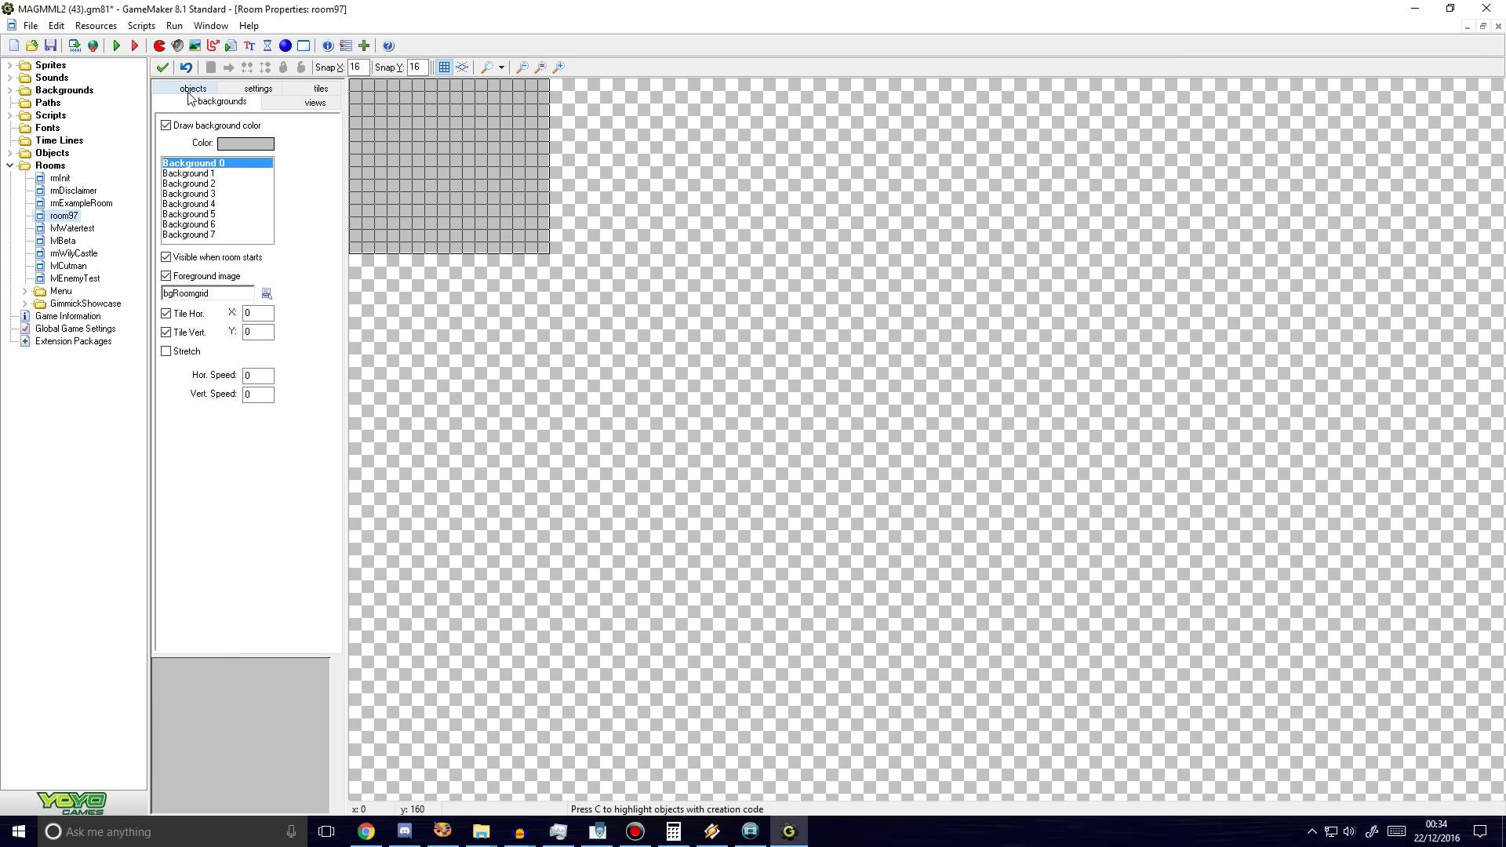
pyautogui.click(191, 89)
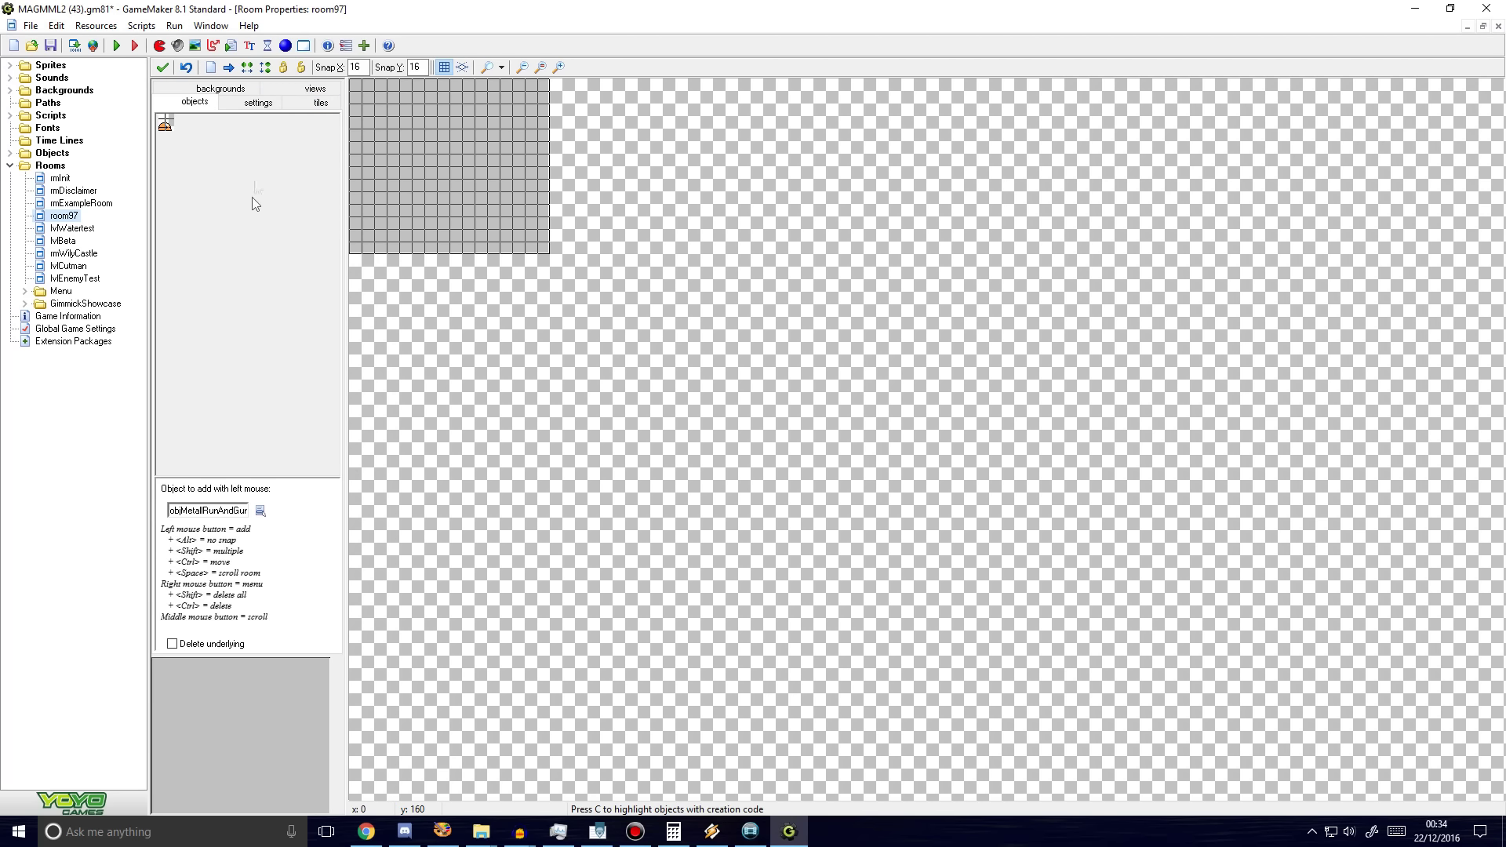
pyautogui.click(257, 103)
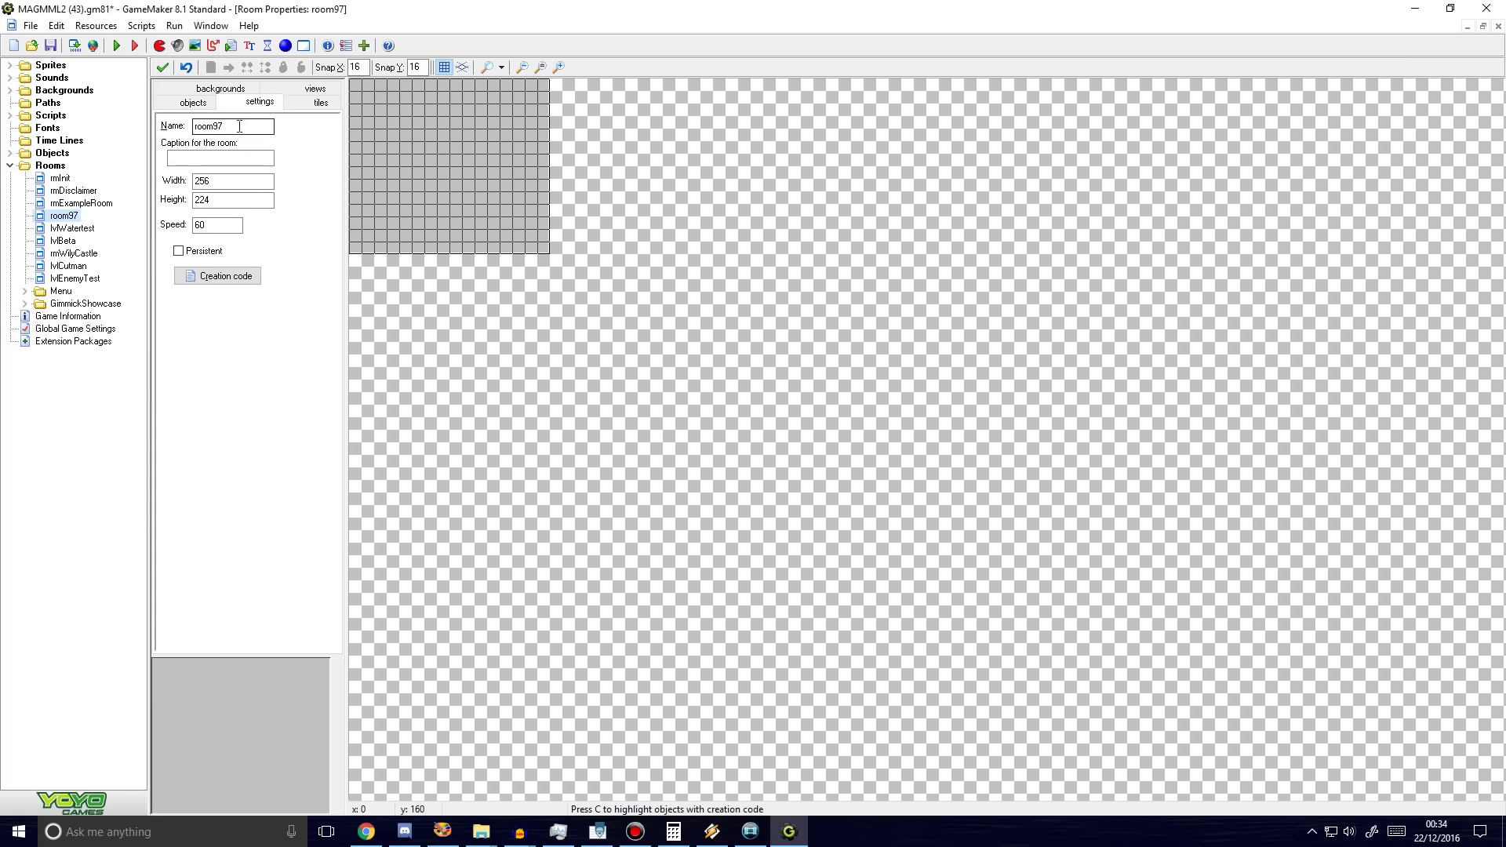
pyautogui.doubleClick(239, 125)
pyautogui.write('lvl')
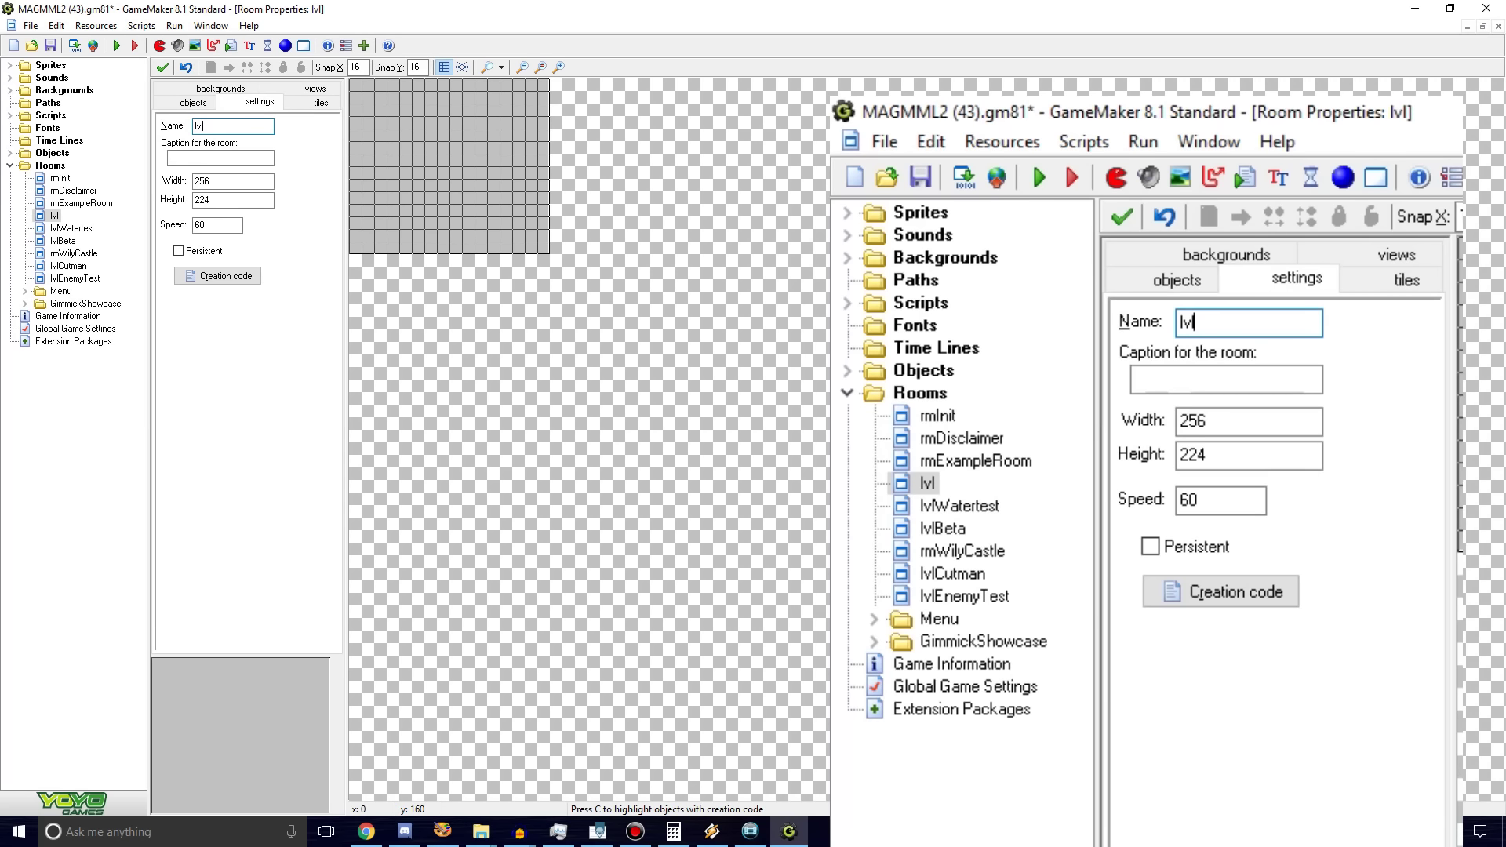
pyautogui.write('IceIce')
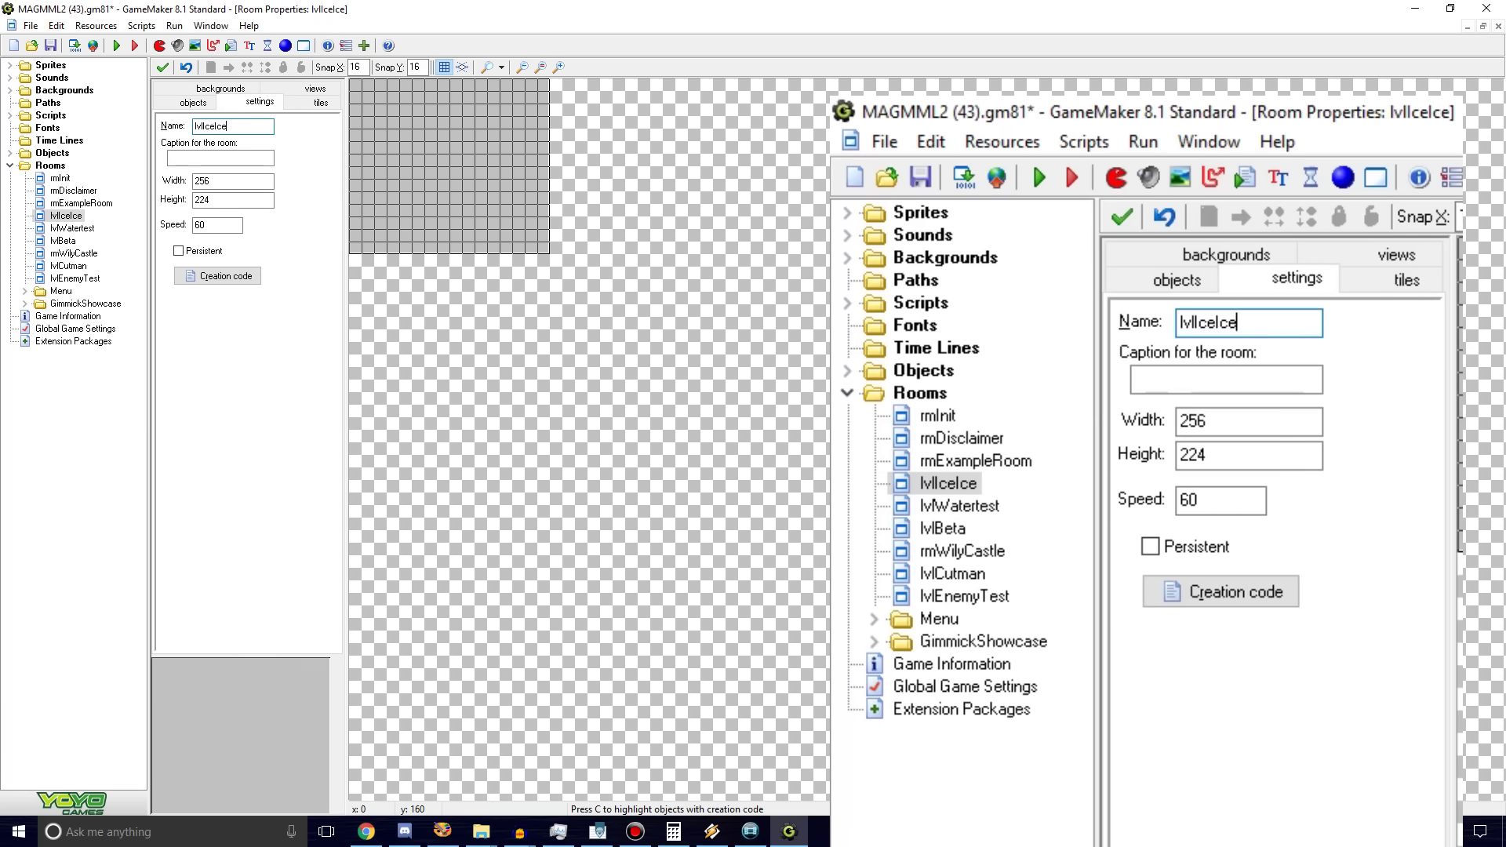
pyautogui.write('Baby_ACESpark')
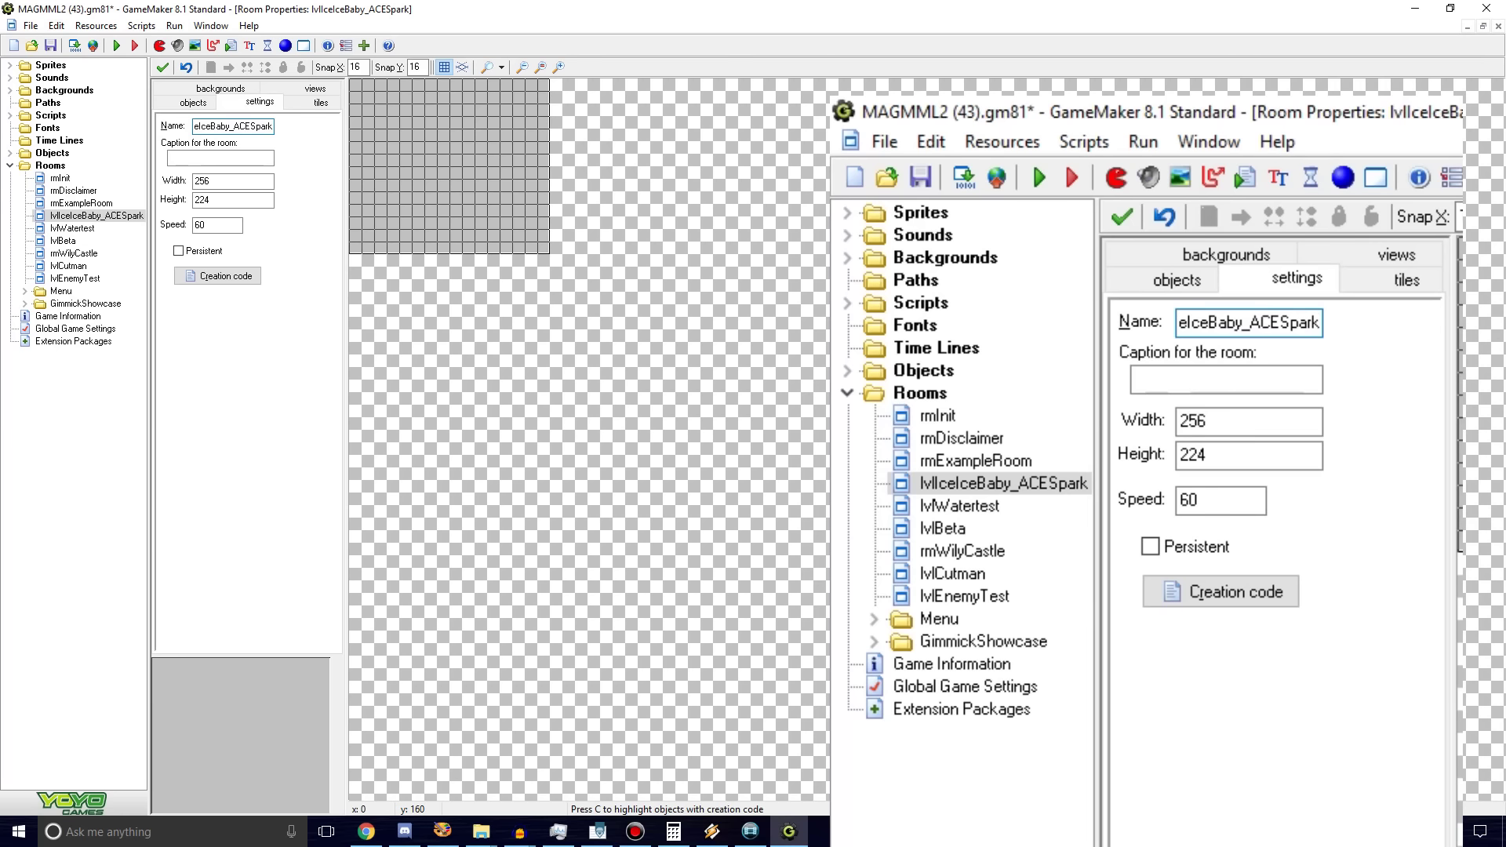
pyautogui.moveTo(198, 126)
pyautogui.mouseDown()
pyautogui.moveTo(141, 130)
pyautogui.moveTo(182, 128)
pyautogui.mouseUp()
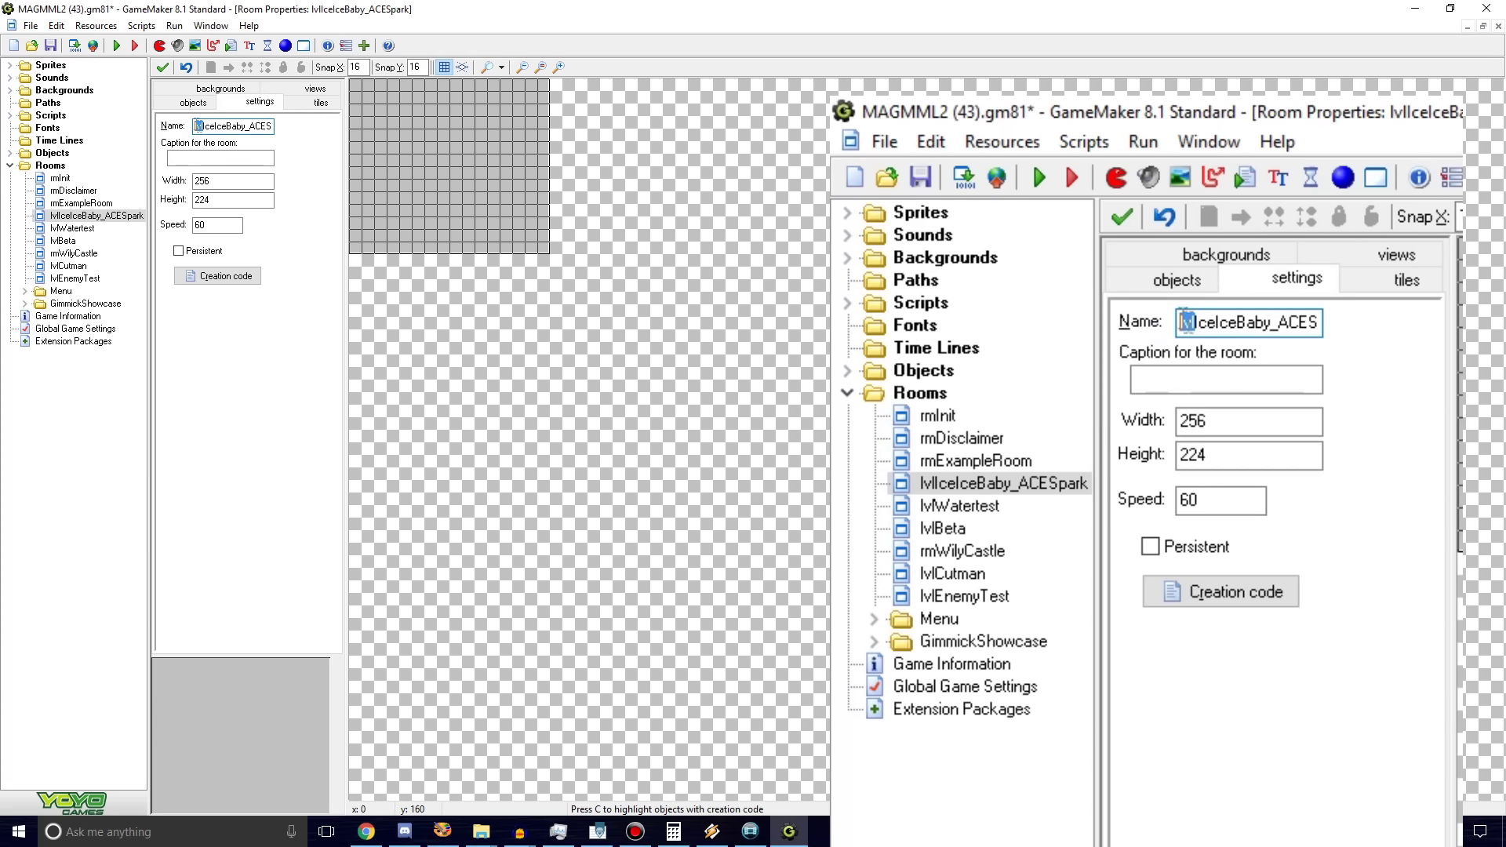
pyautogui.moveTo(250, 127)
pyautogui.mouseDown()
pyautogui.moveTo(282, 130)
pyautogui.moveTo(233, 129)
pyautogui.moveTo(279, 130)
pyautogui.mouseUp()
pyautogui.click(273, 127)
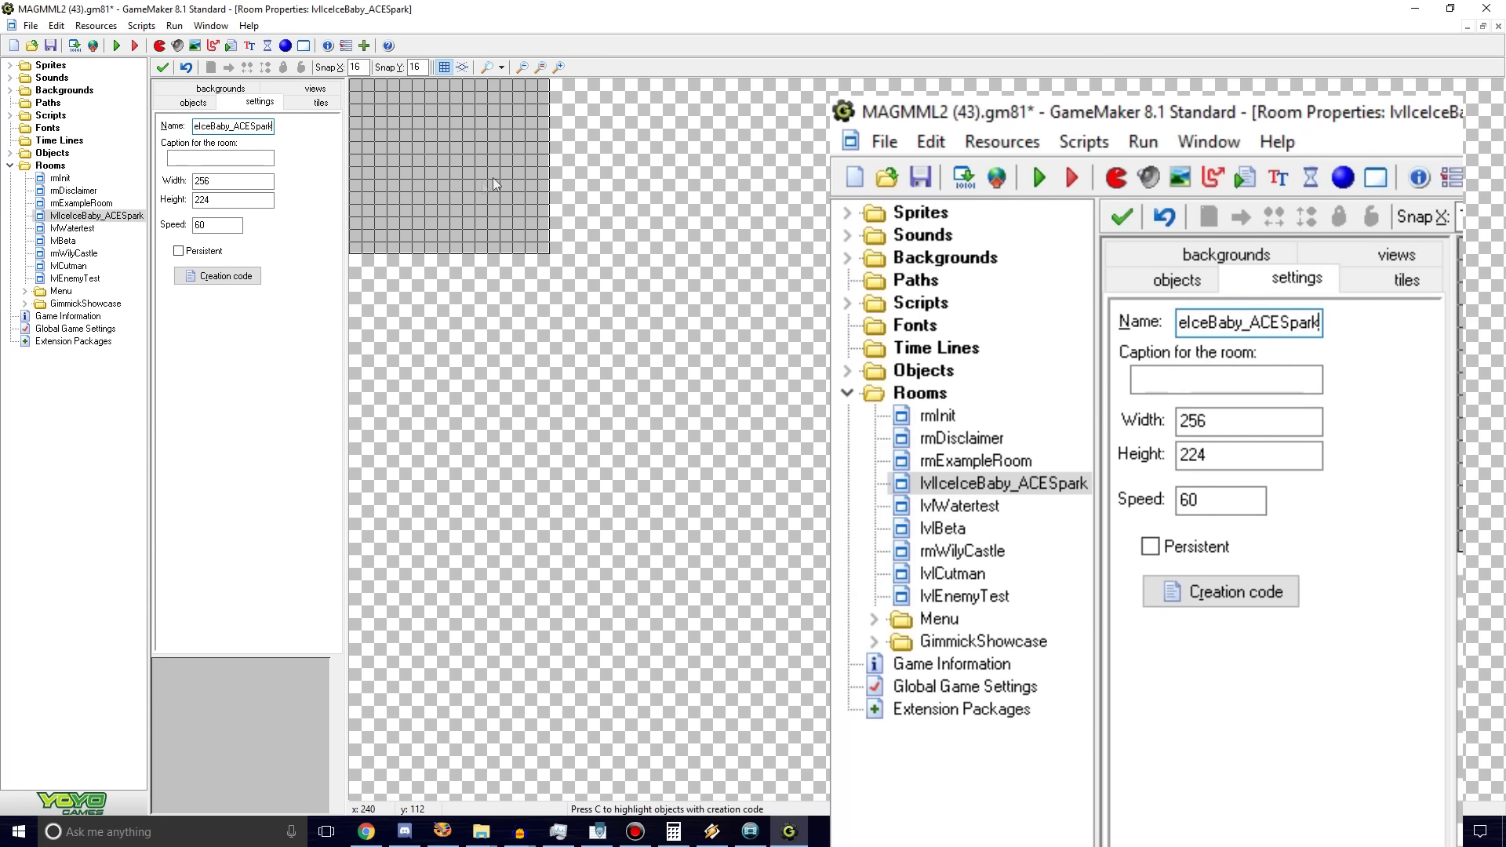
# Step: Set the room's width to 2560 and its height to 2240
pyautogui.click(210, 182)
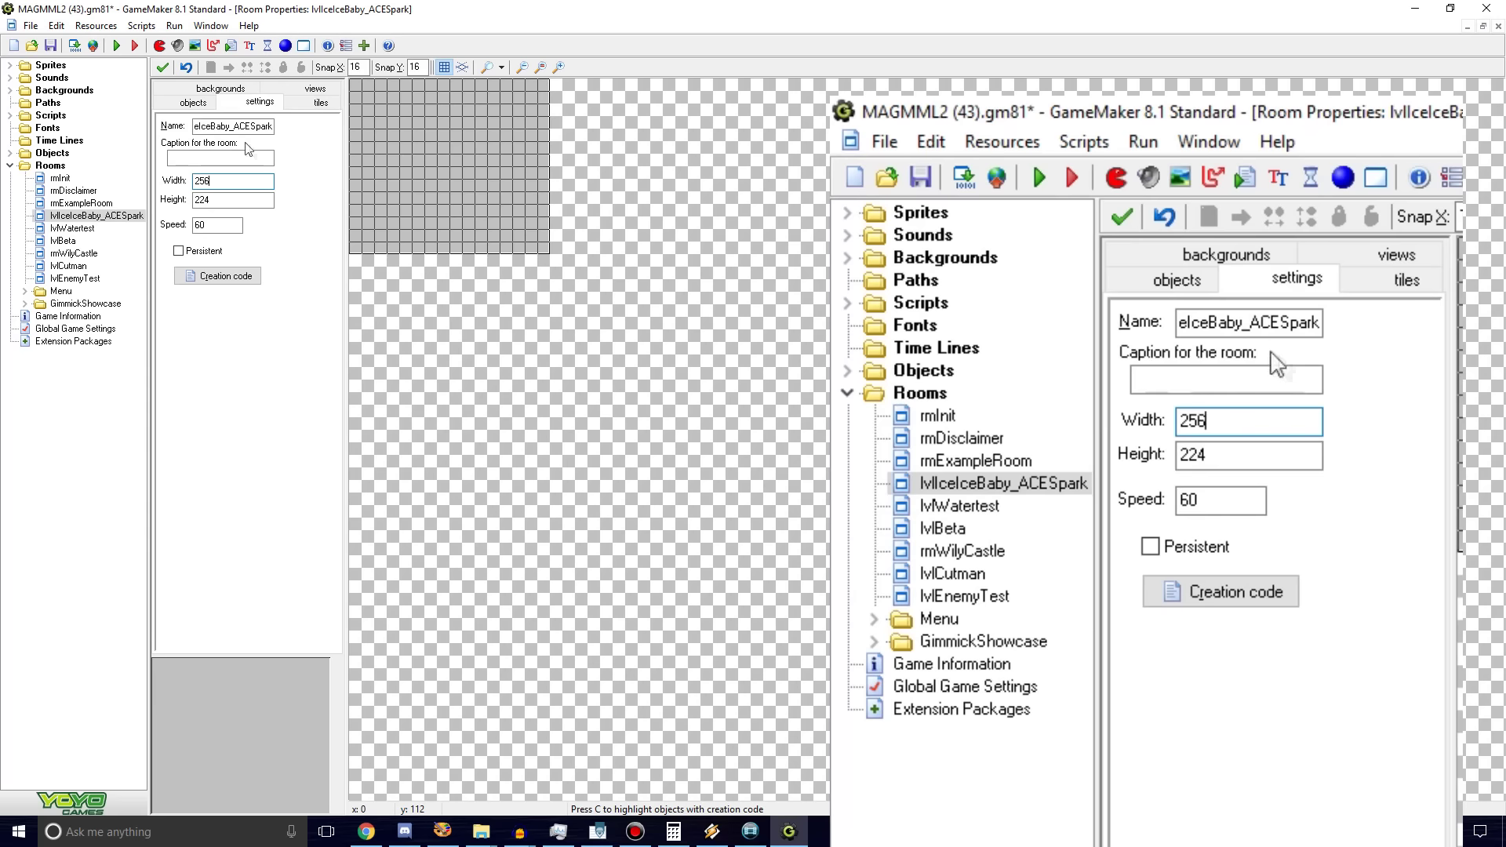
pyautogui.write('0')
pyautogui.click(227, 203)
pyautogui.write('0')
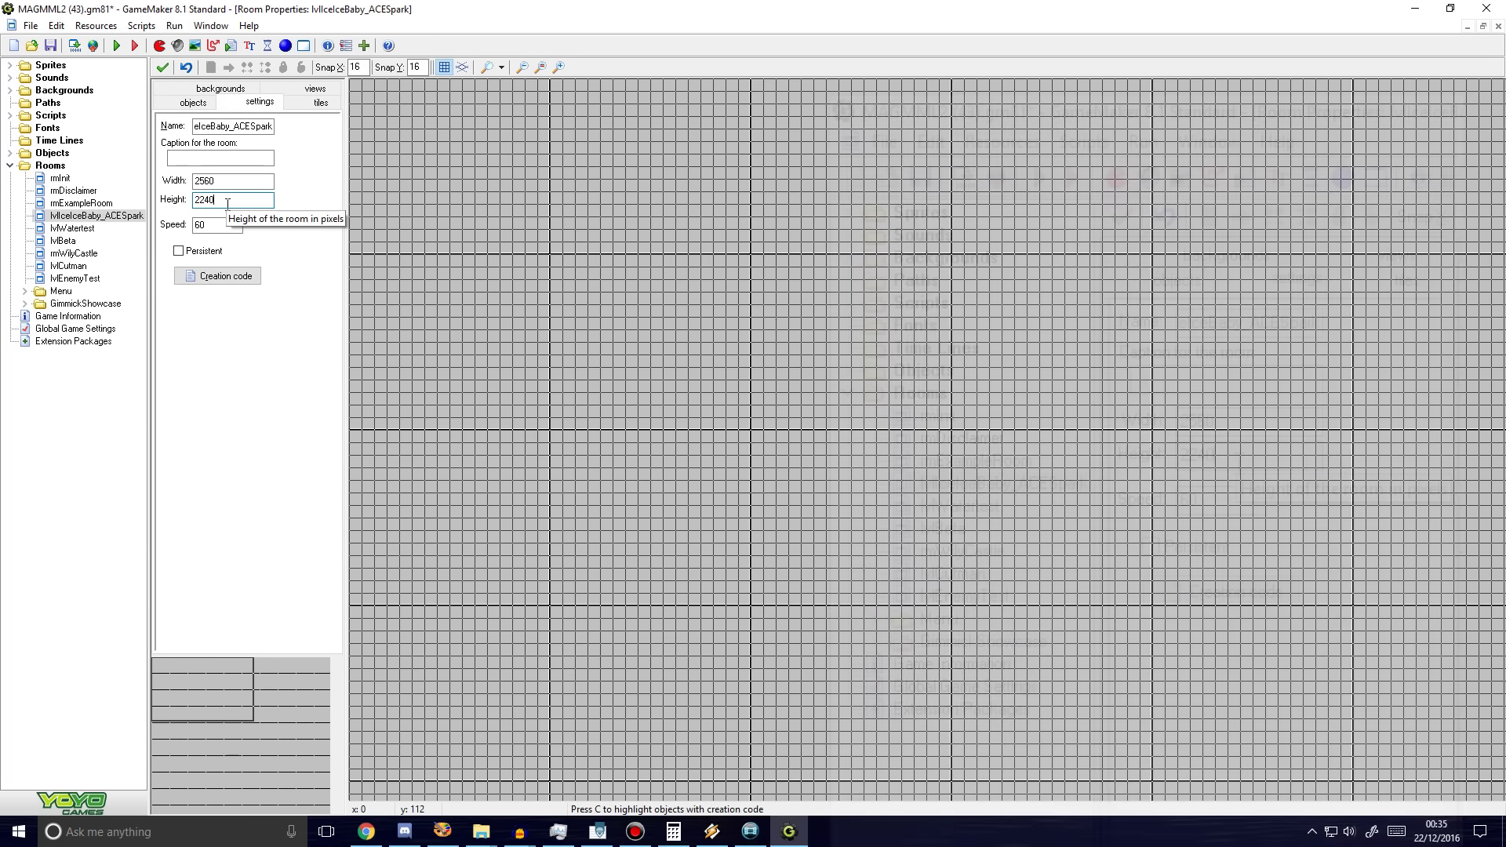
pyautogui.moveTo(219, 687)
pyautogui.mouseDown()
pyautogui.moveTo(299, 724)
pyautogui.moveTo(190, 690)
pyautogui.moveTo(204, 696)
pyautogui.mouseUp()
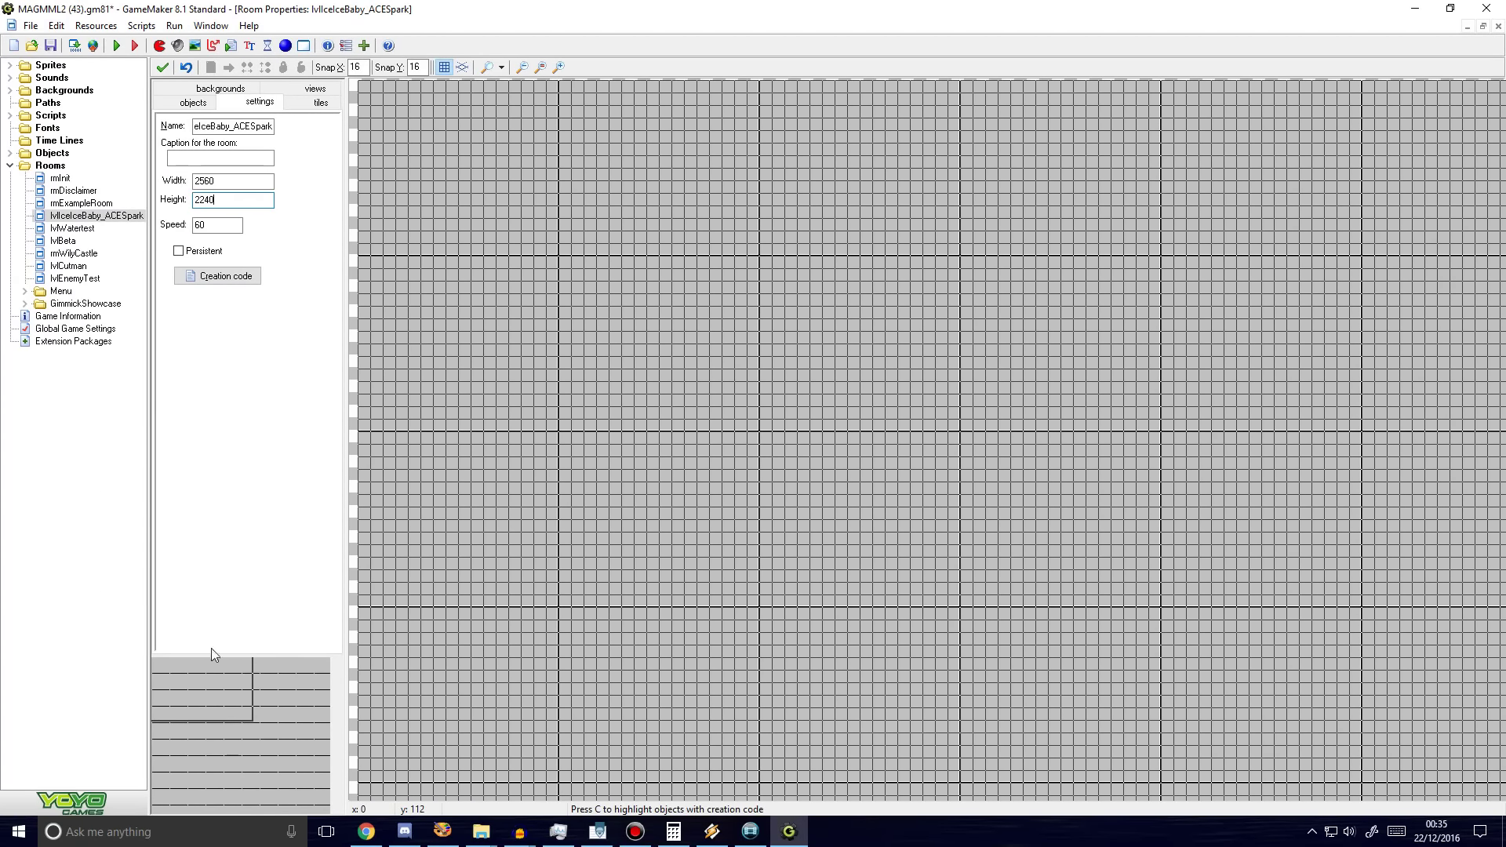
# Step: Check the room's creation code and collapse the Rooms resource group
pyautogui.click(228, 280)
pyautogui.click(11, 24)
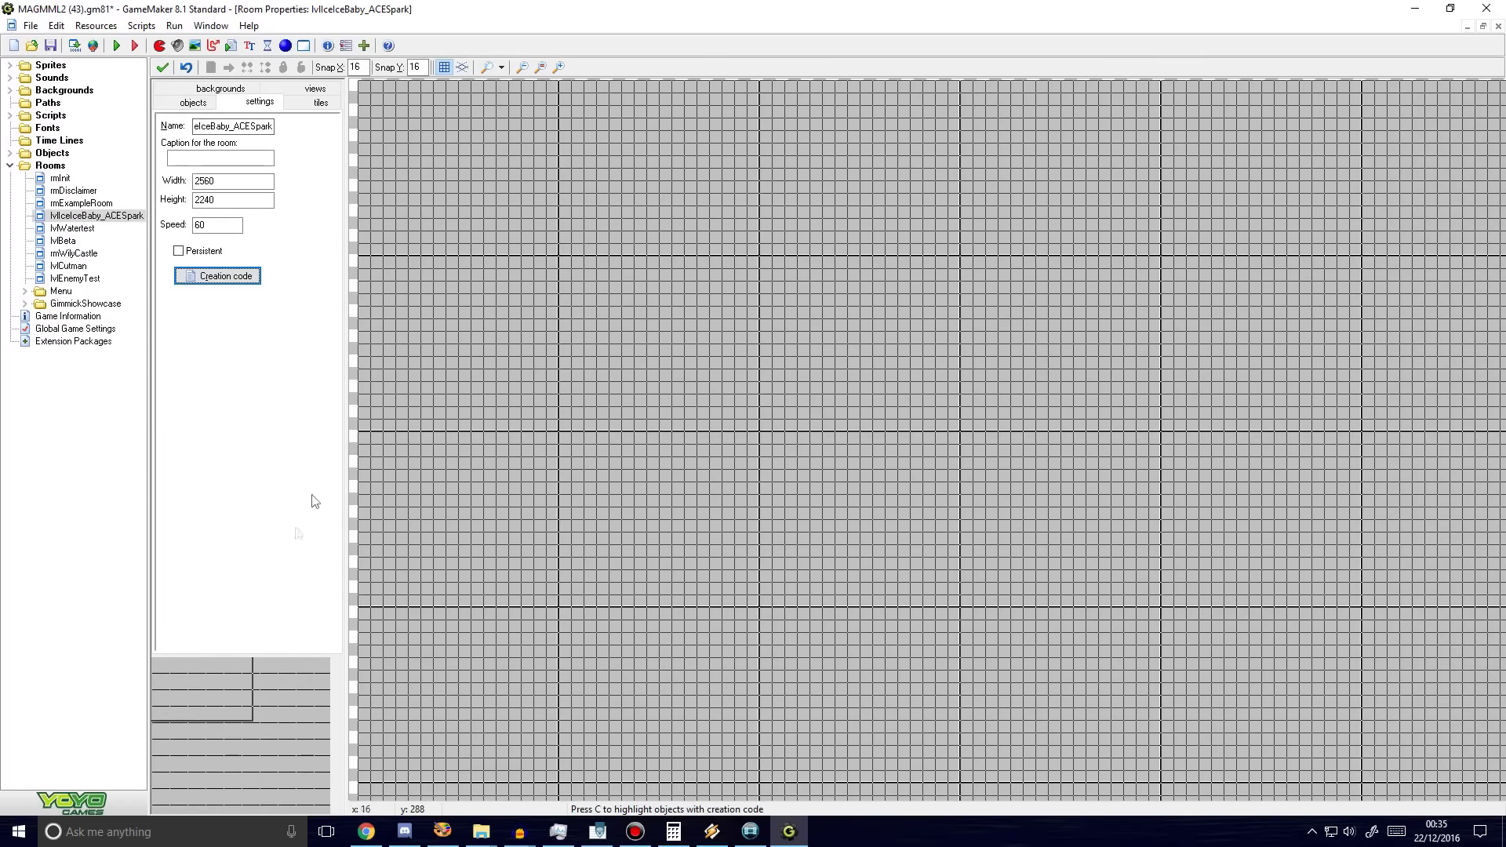
pyautogui.moveTo(204, 695); pyautogui.dragTo(195, 686)
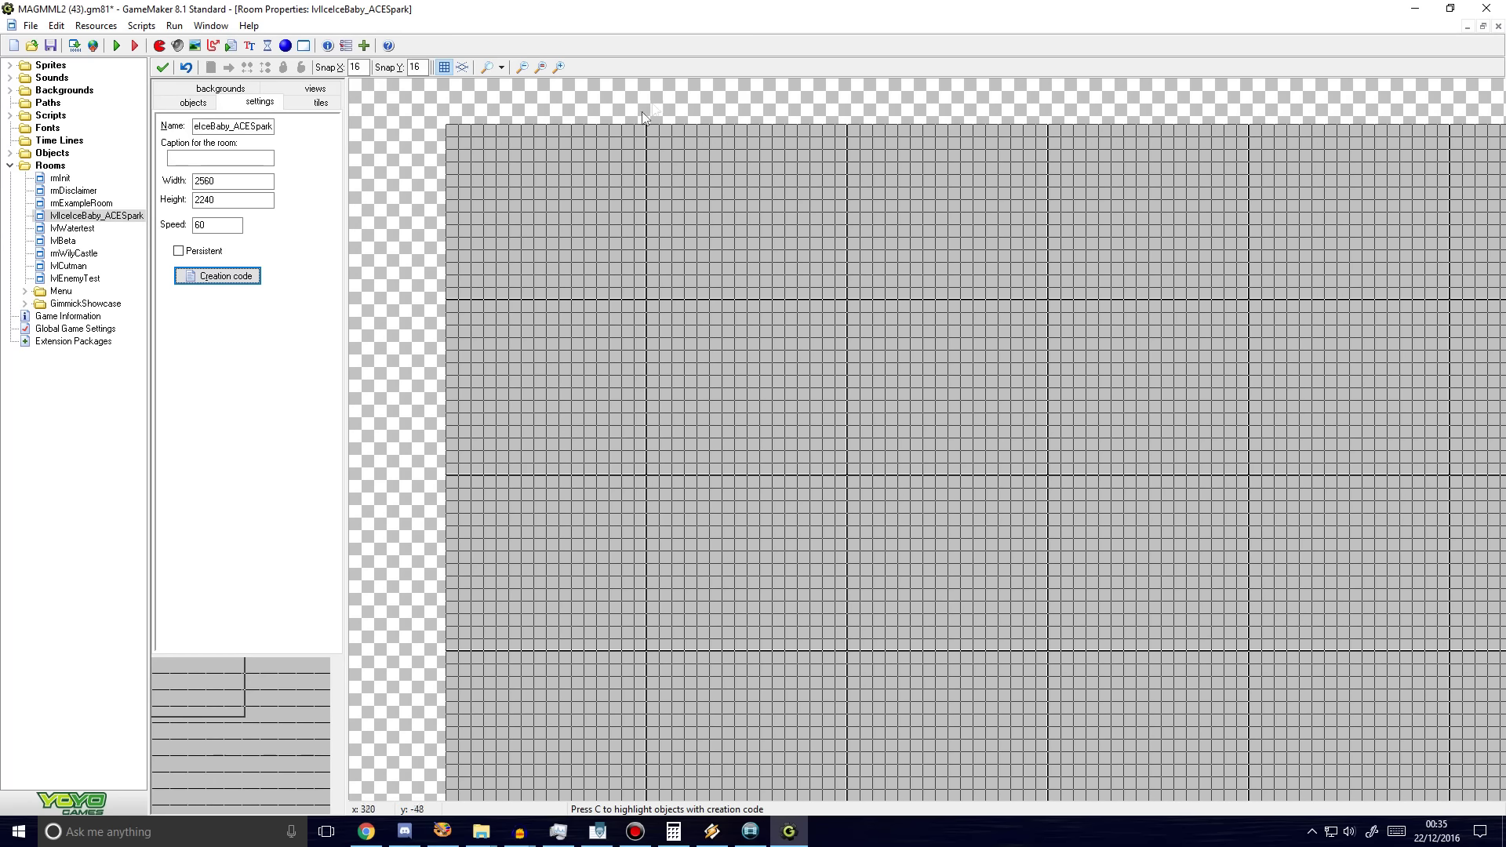
pyautogui.click(10, 166)
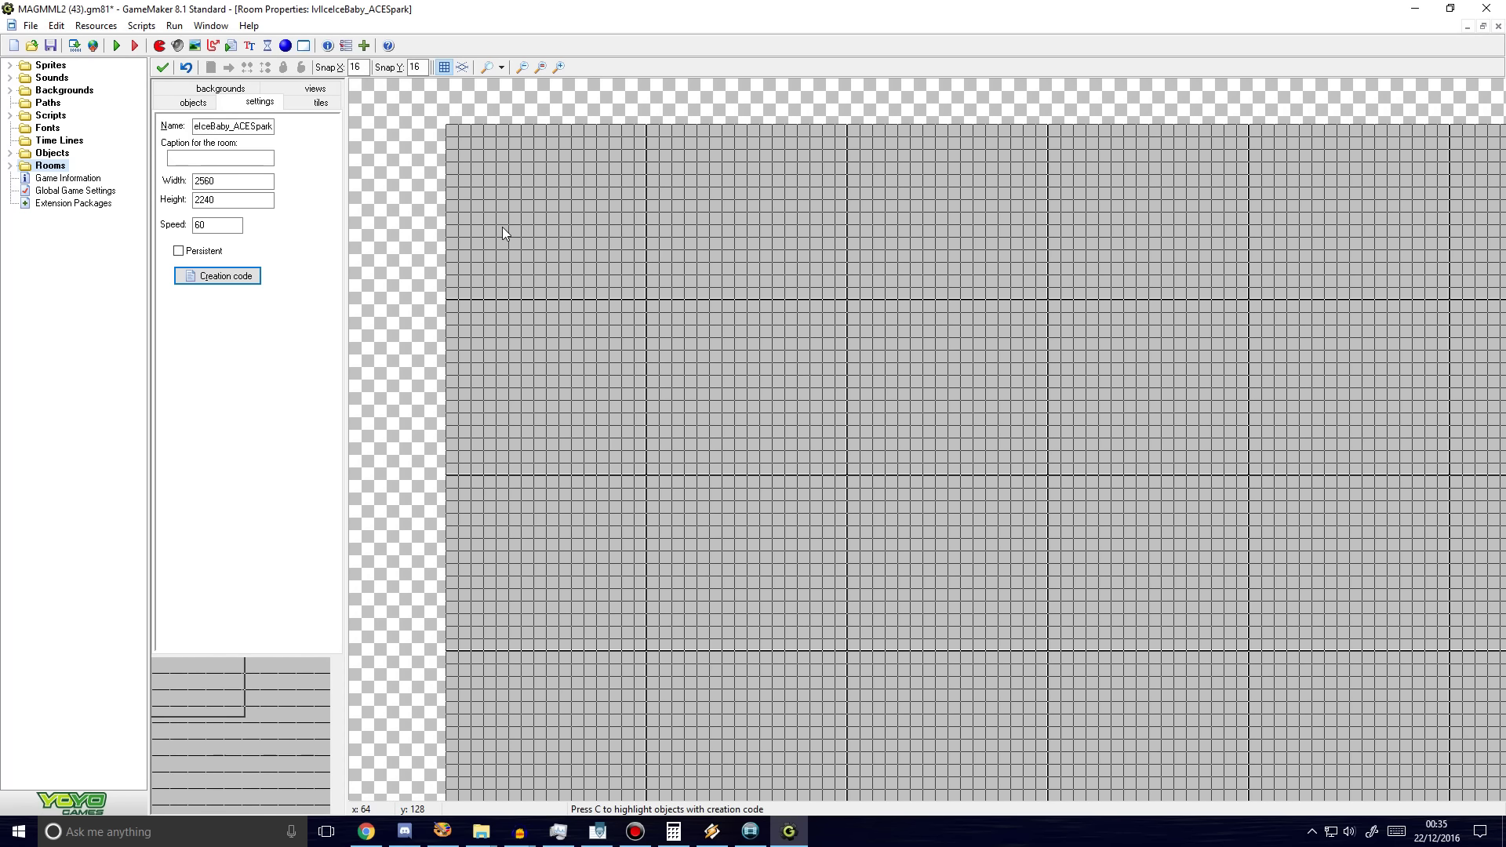
# Step: Browse the existing tilesets available for the room's tiles without choosing one
pyautogui.click(312, 104)
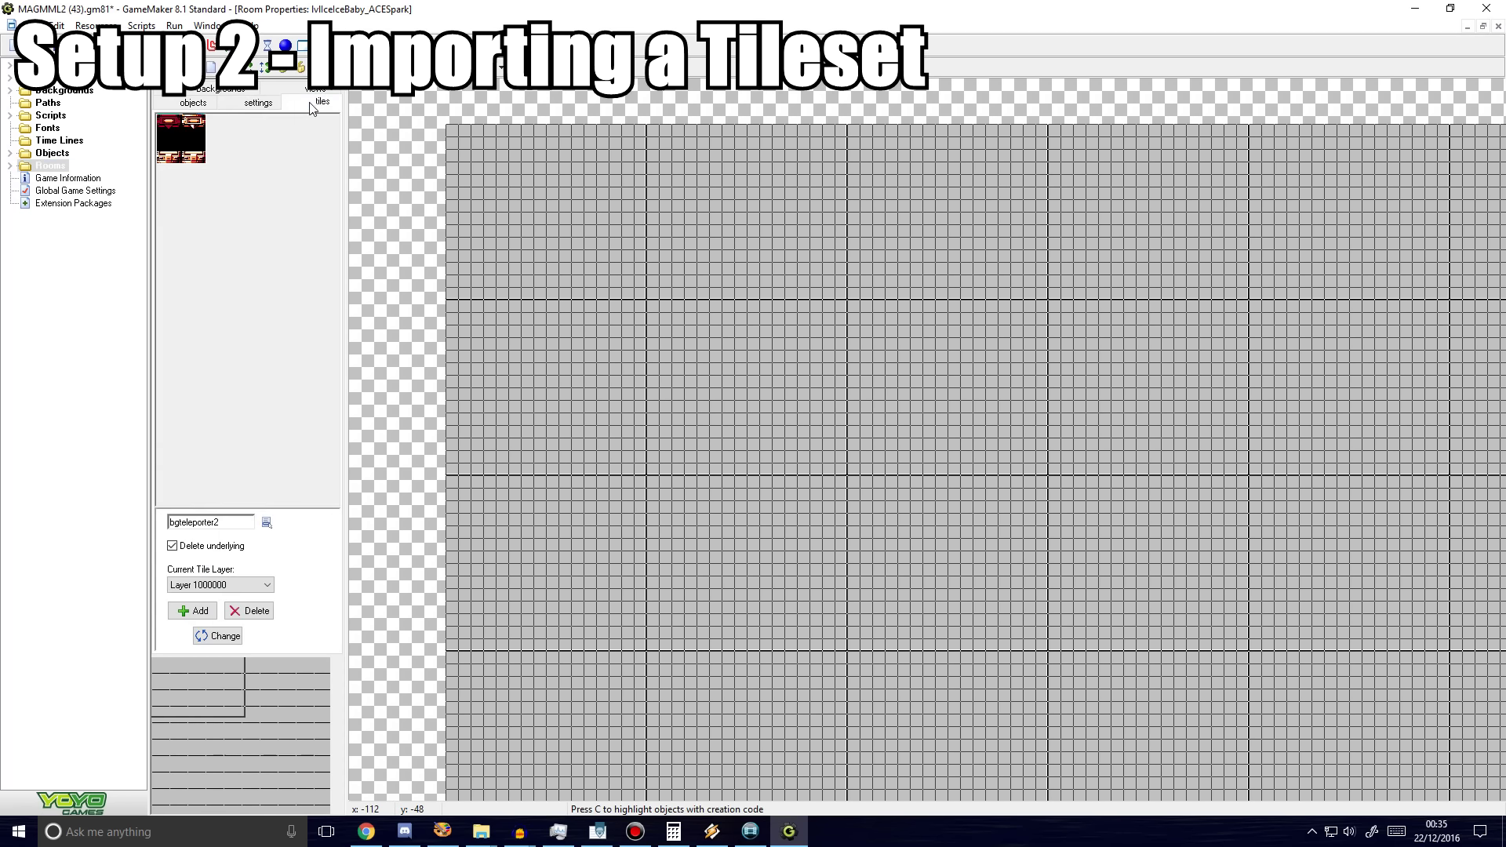
pyautogui.click(267, 523)
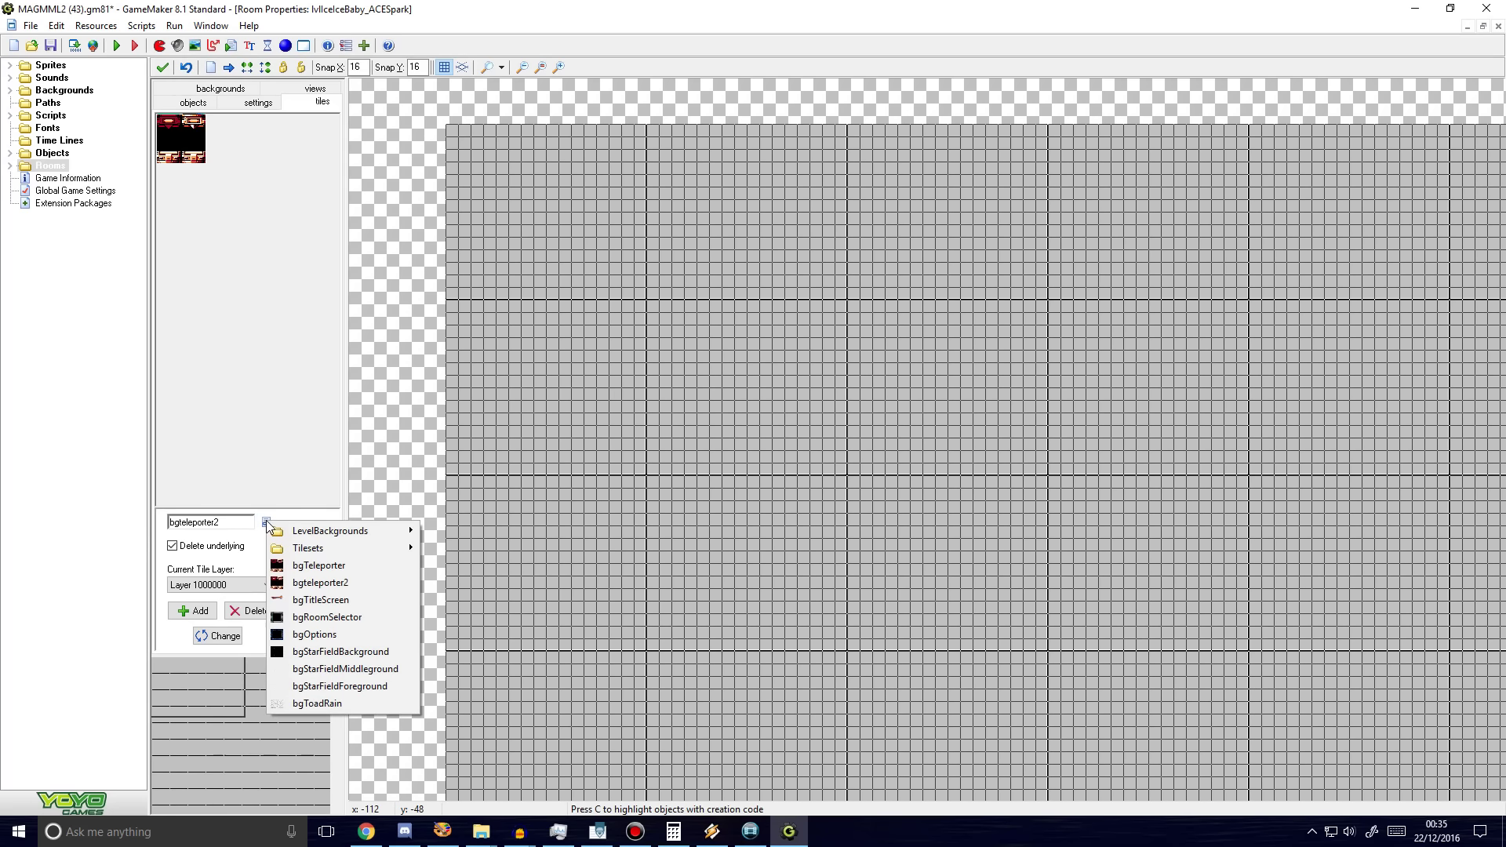
pyautogui.moveTo(277, 549)
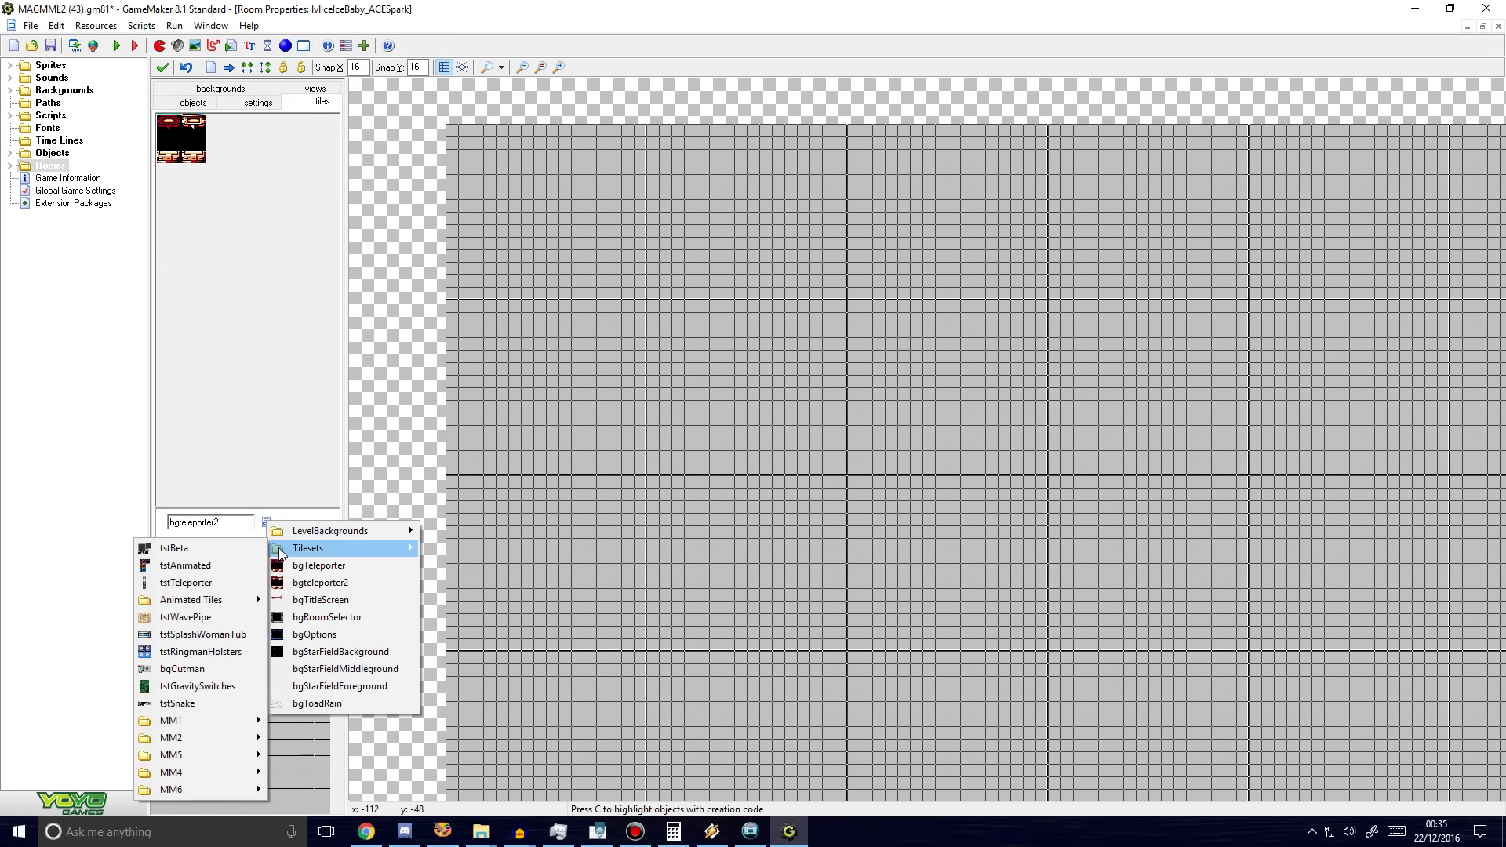
pyautogui.click(273, 360)
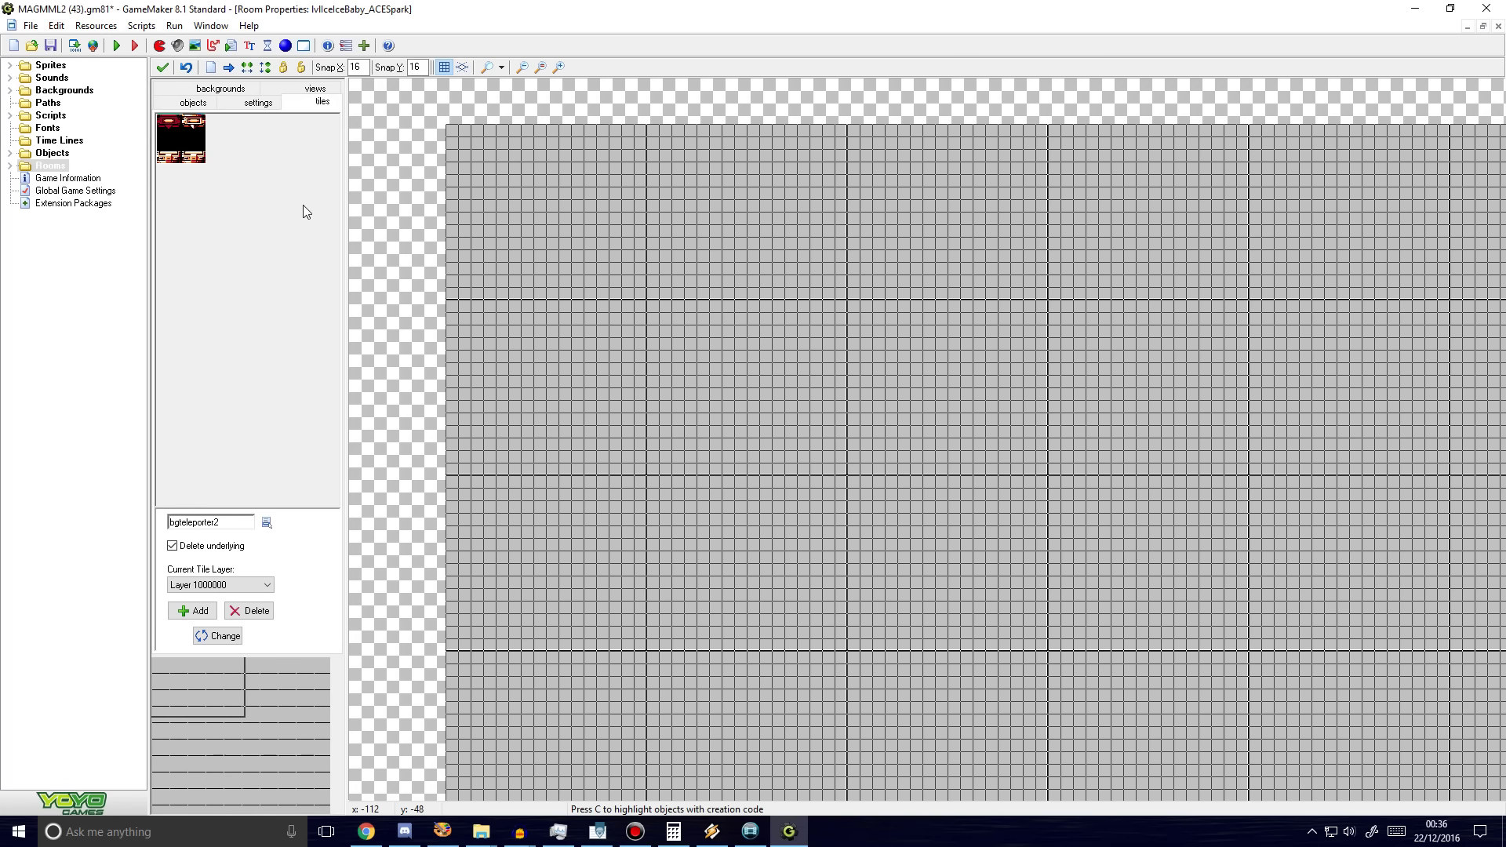
# Step: Create a group named Tilesets_ACESpark inside the Backgrounds resources
pyautogui.moveTo(61, 90); pyautogui.dragTo(39, 112)
pyautogui.doubleClick(77, 93)
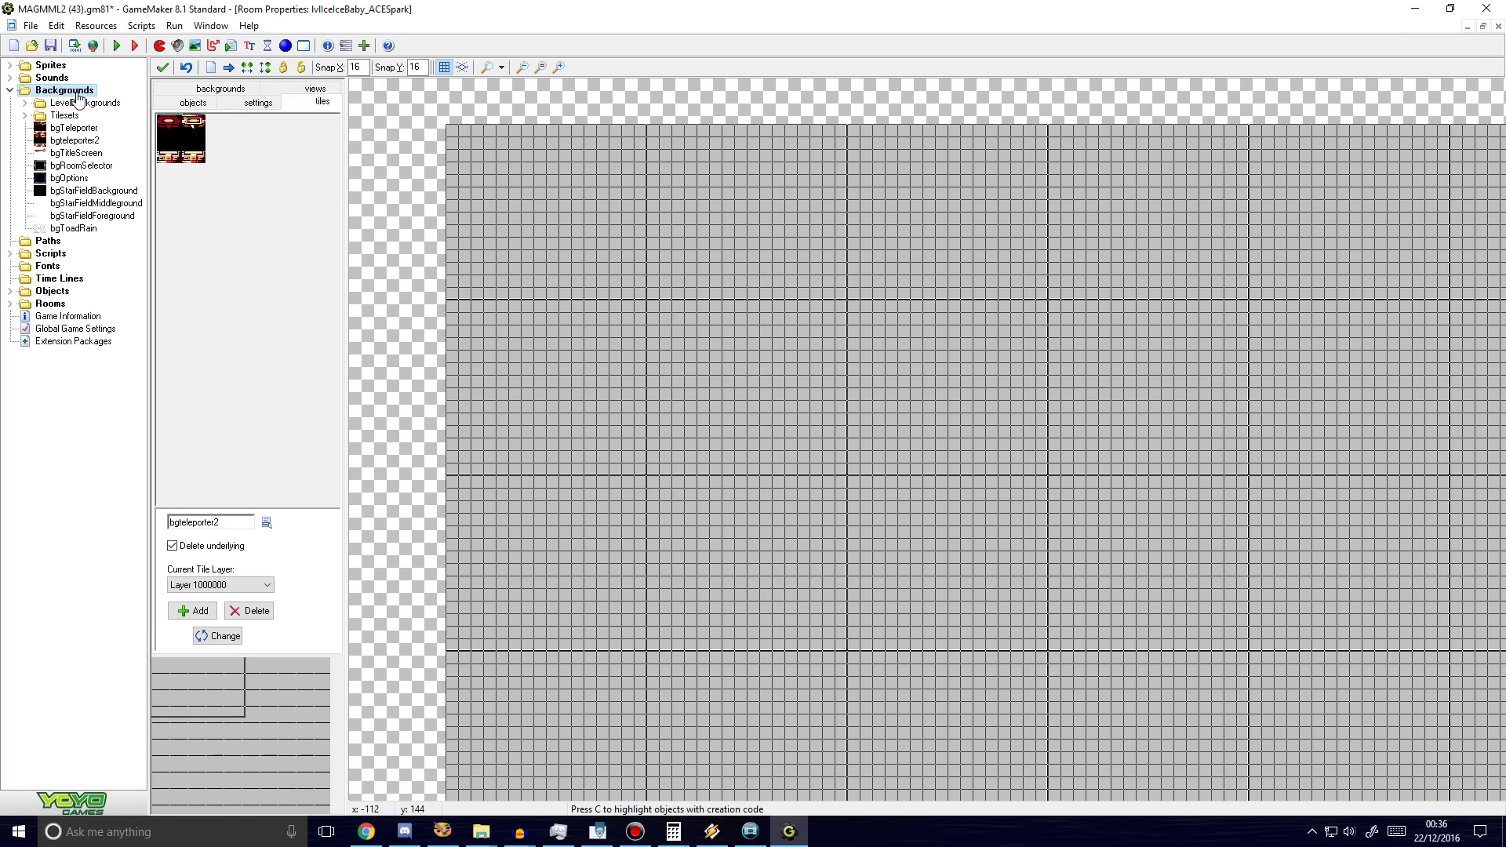
pyautogui.rightClick(79, 92)
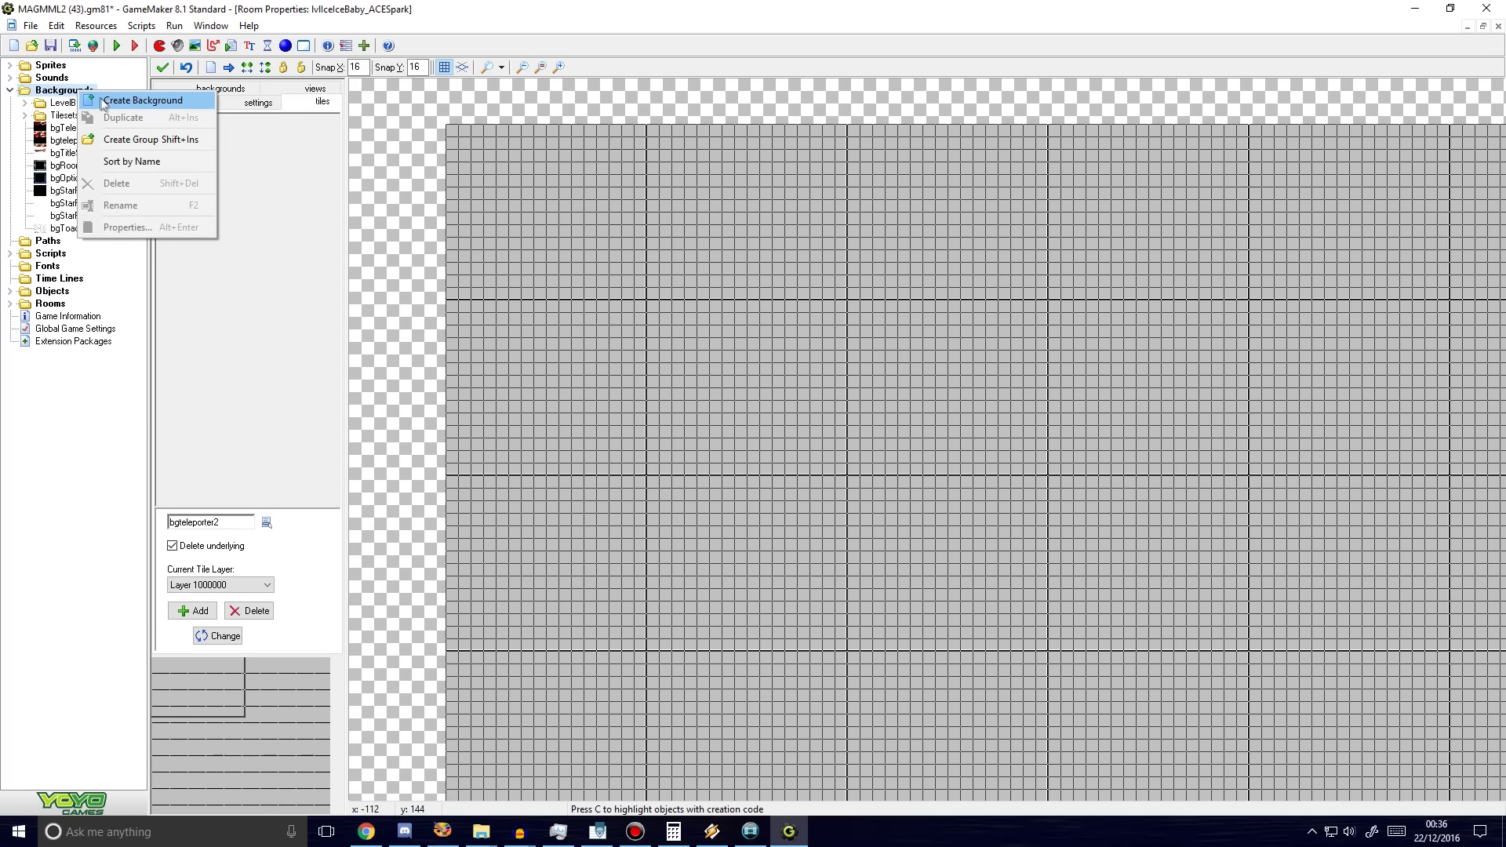
pyautogui.click(125, 139)
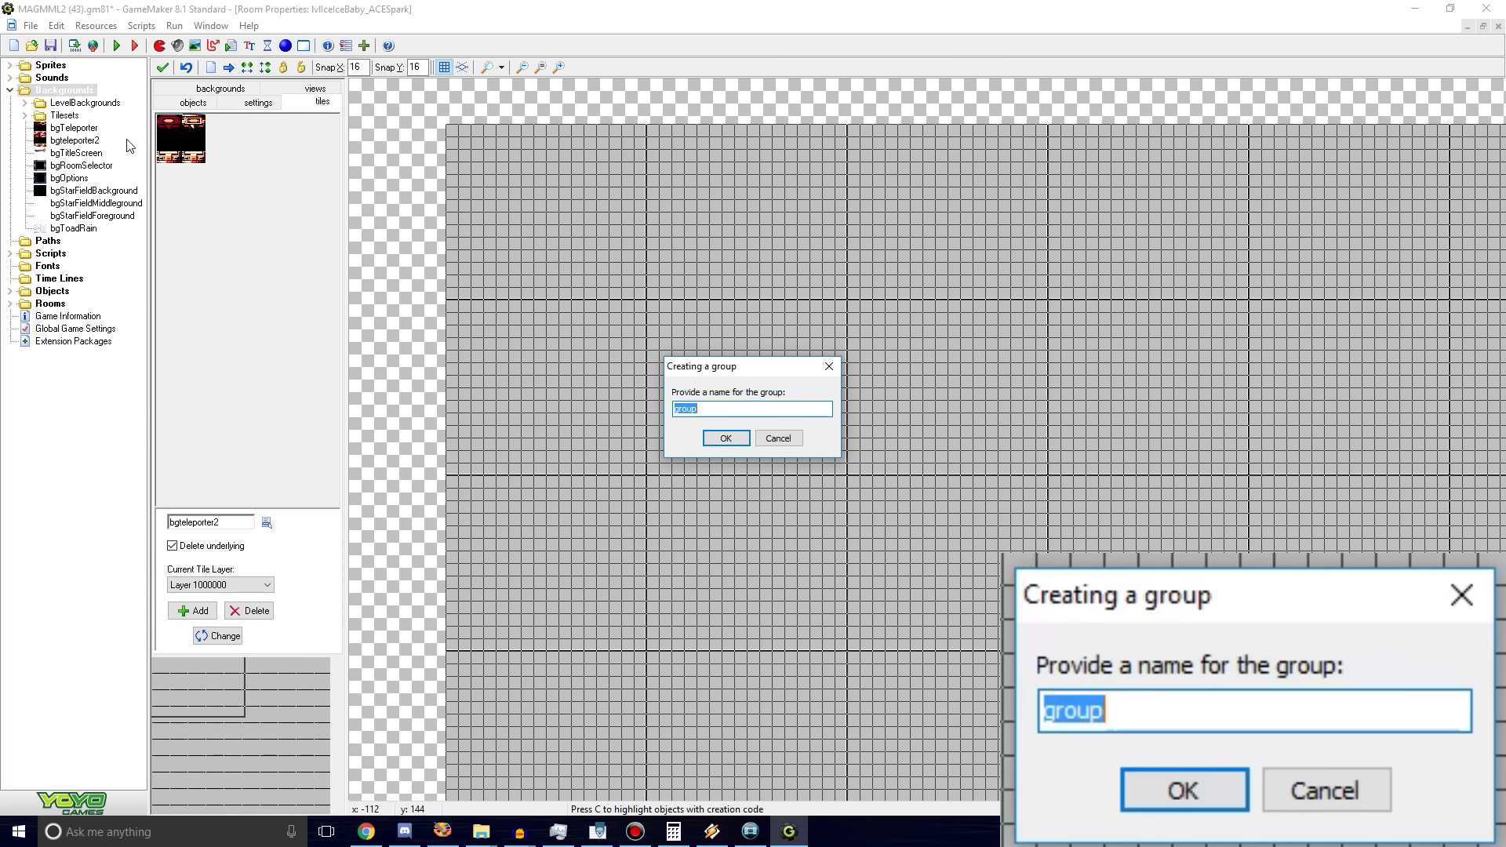
pyautogui.write('Tilesets_ACESpark')
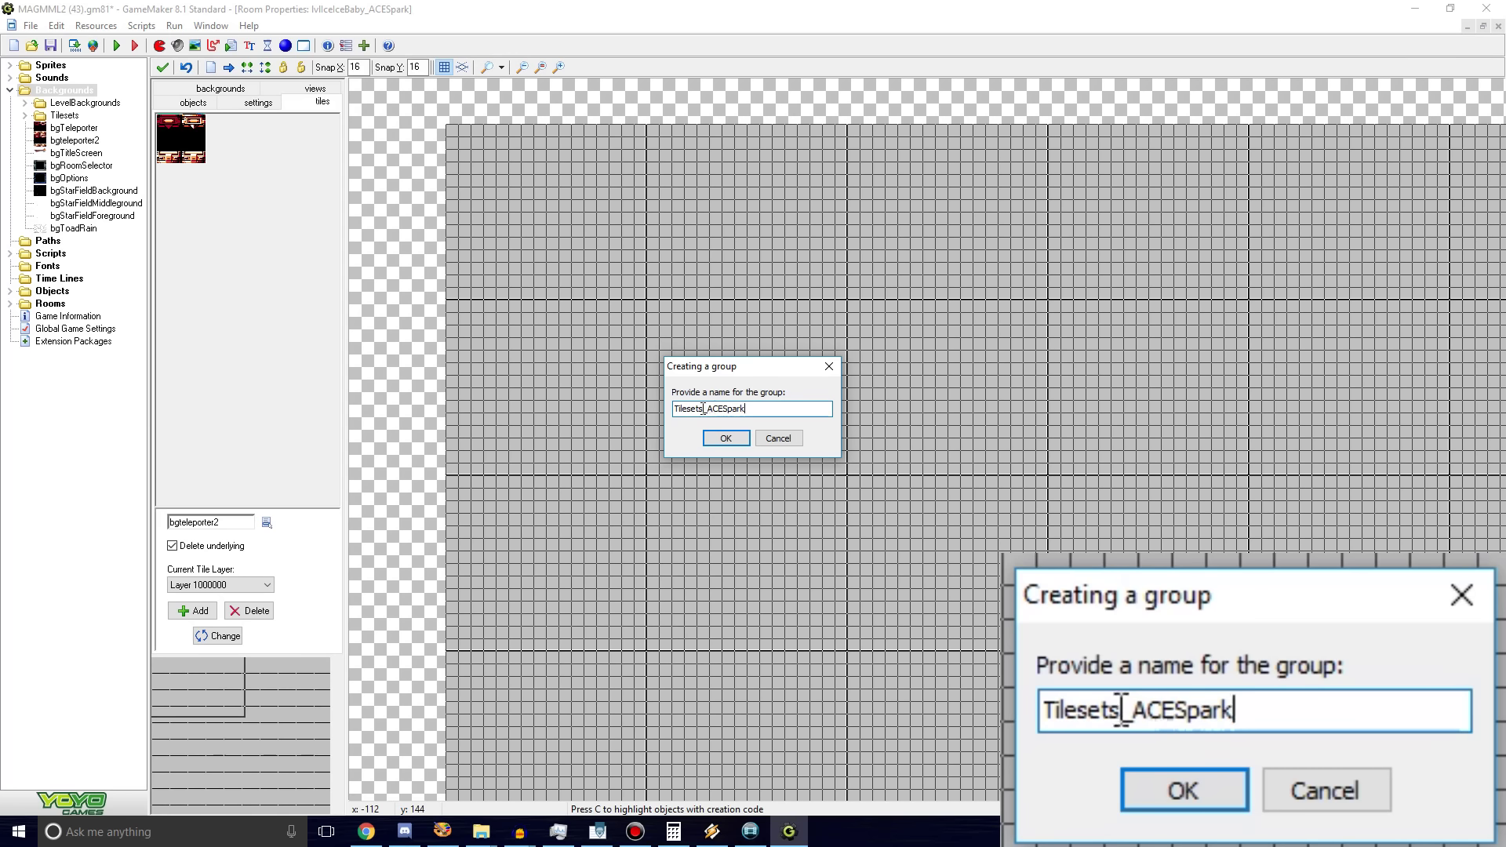
pyautogui.moveTo(707, 409); pyautogui.dragTo(754, 411)
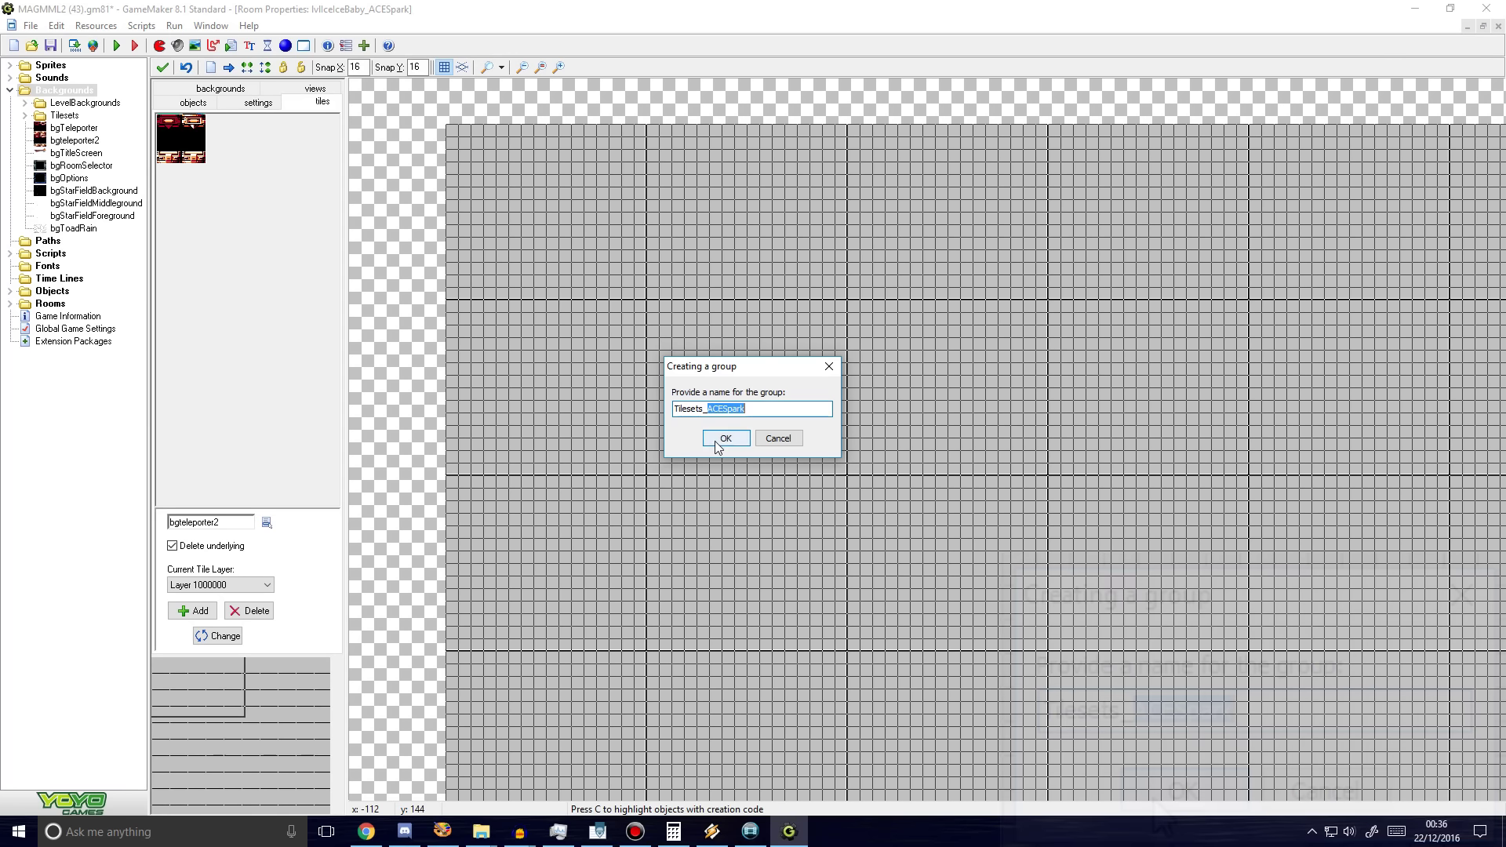
pyautogui.click(721, 437)
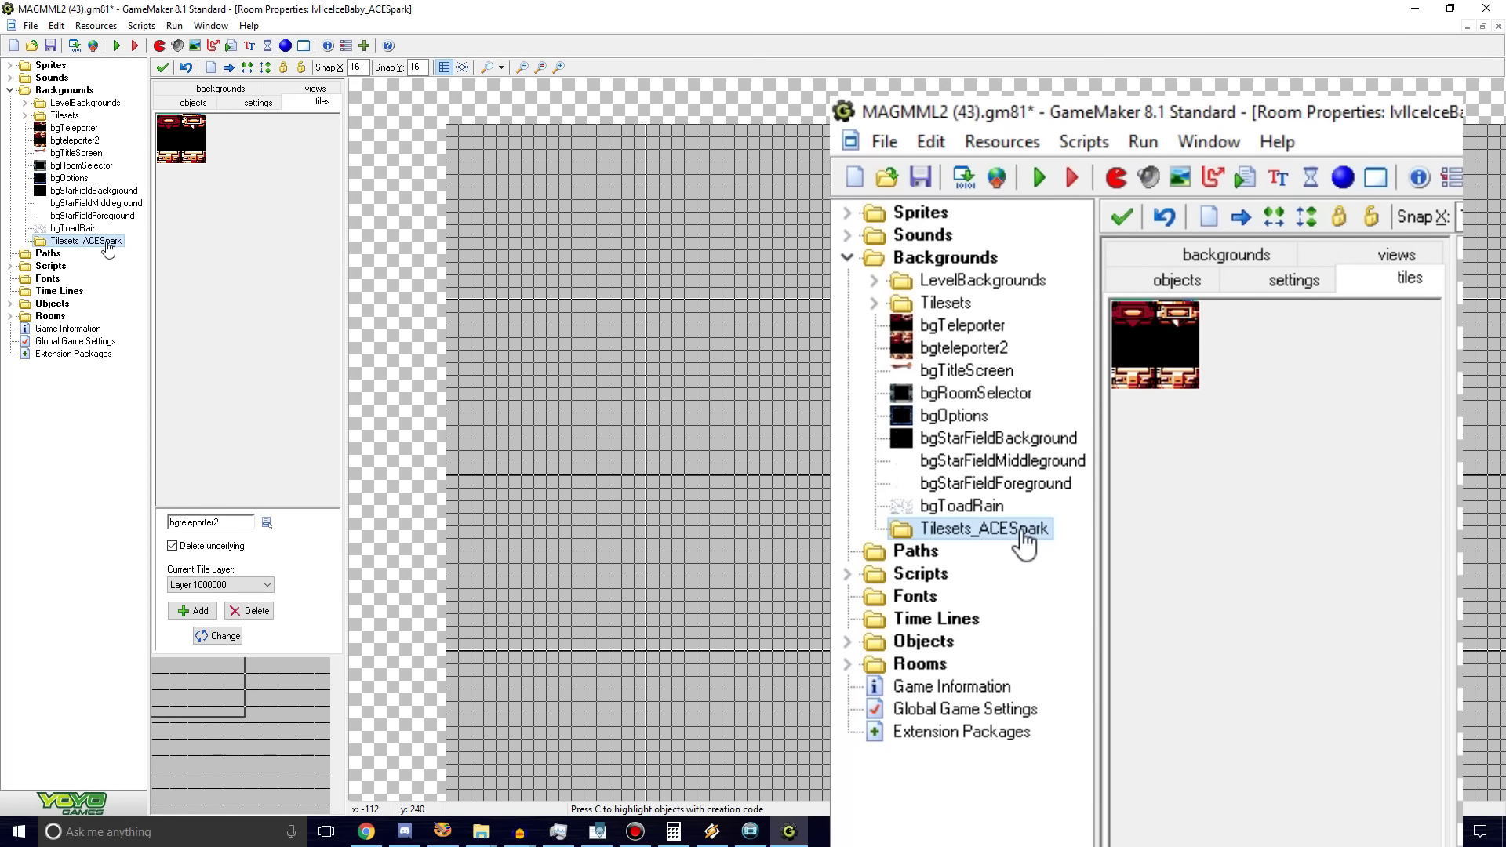
# Step: Create a background in the Tilesets_ACESpark group and load flashTileSet.png into it
pyautogui.rightClick(104, 243)
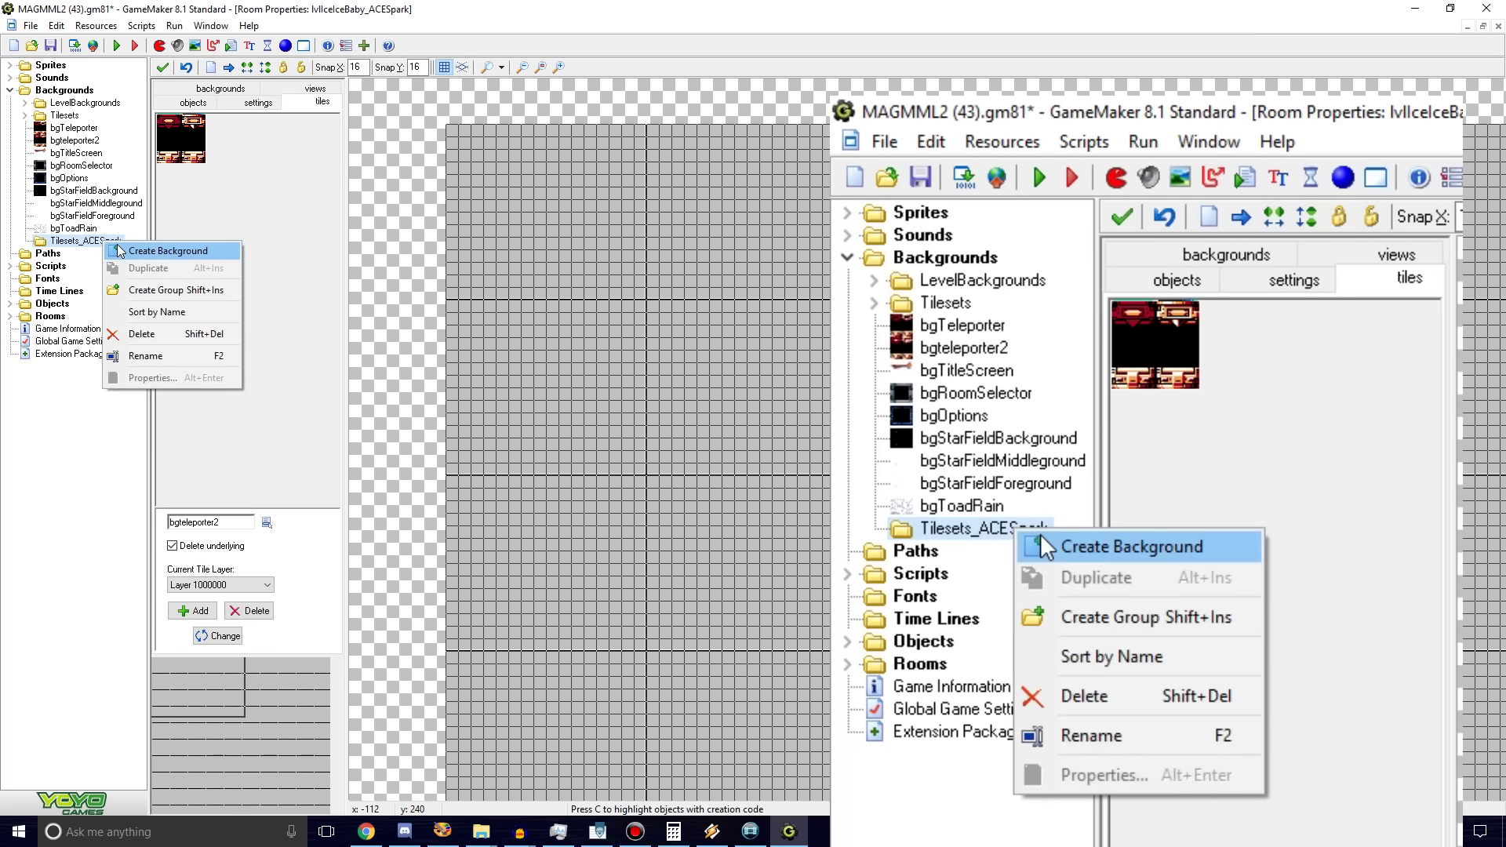
pyautogui.click(88, 248)
pyautogui.rightClick(88, 248)
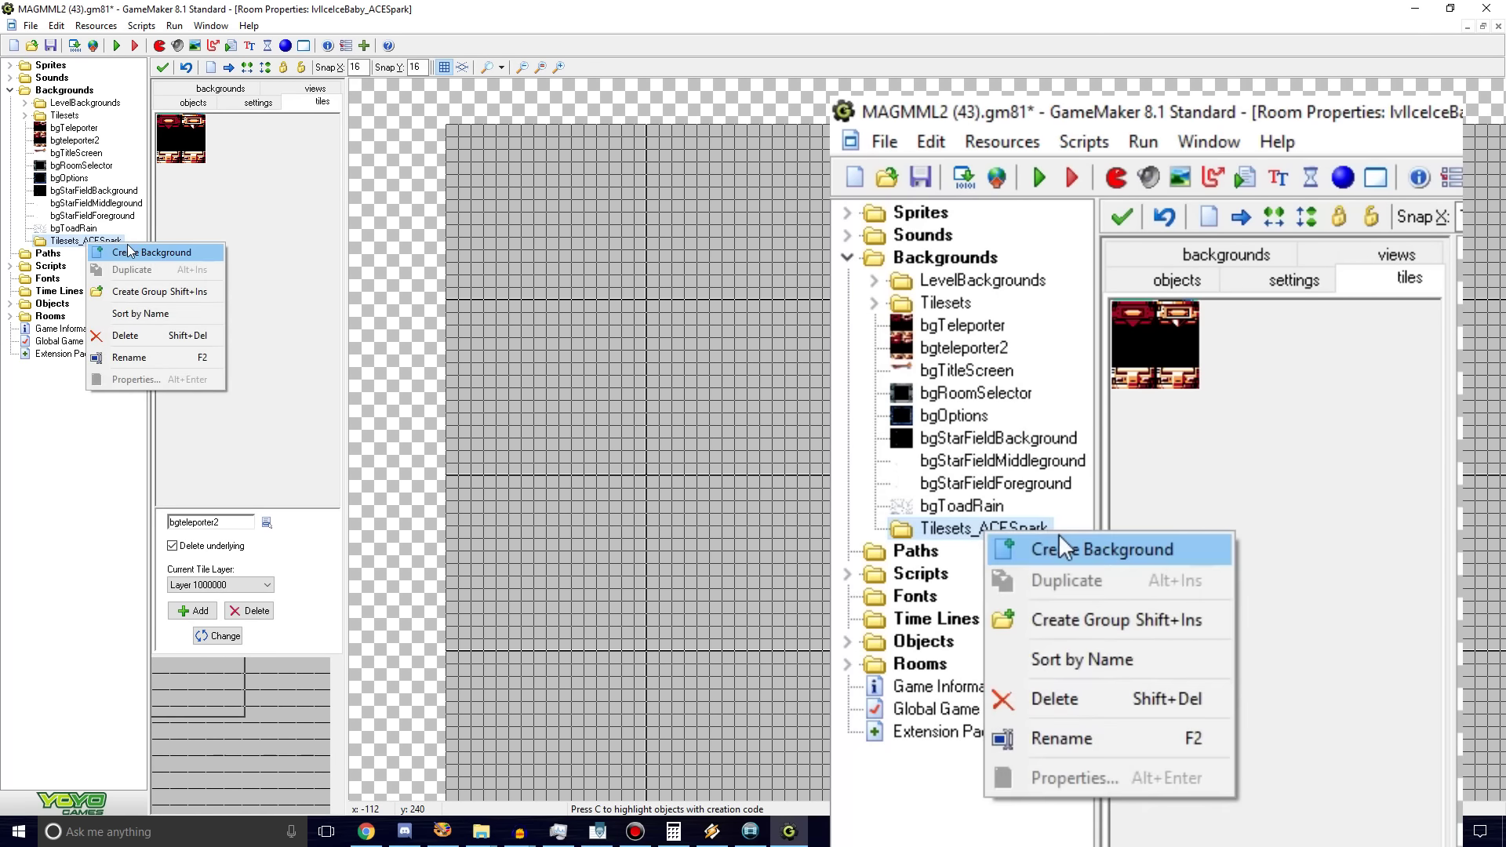
pyautogui.click(130, 251)
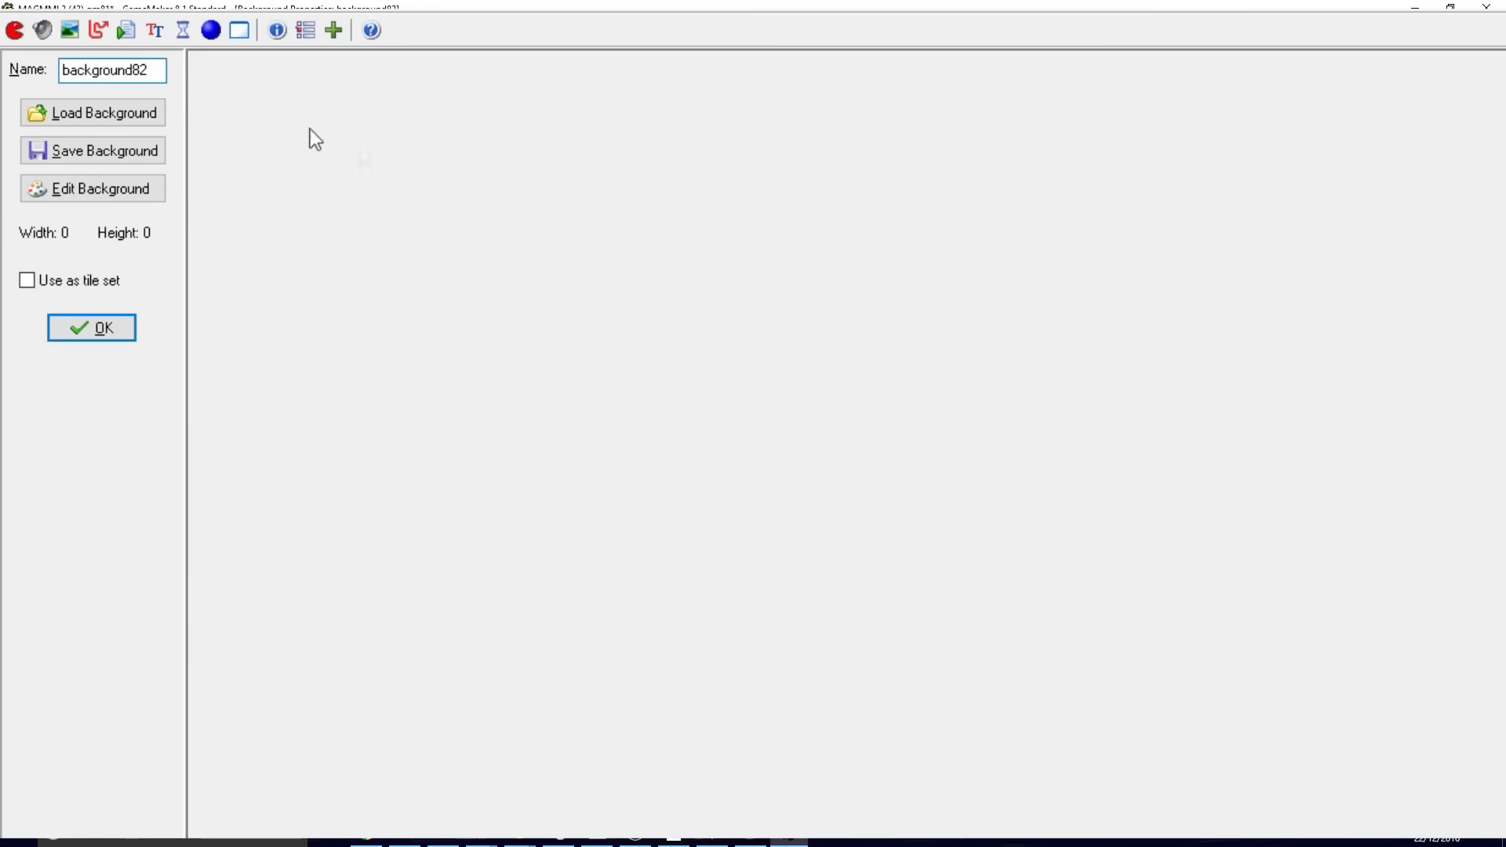
pyautogui.click(126, 115)
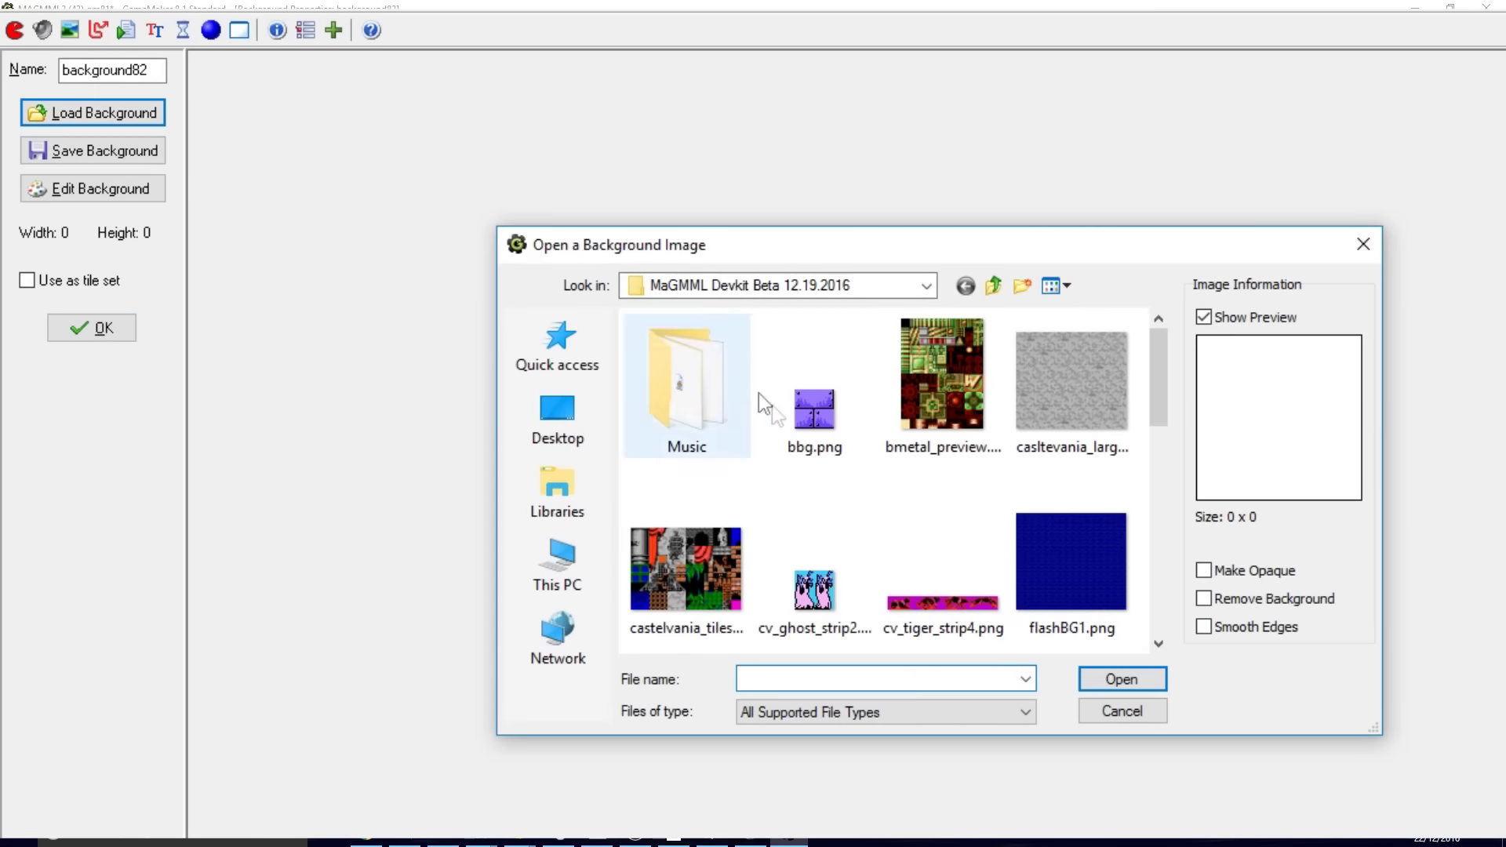
pyautogui.scroll(-1, 760, 396)
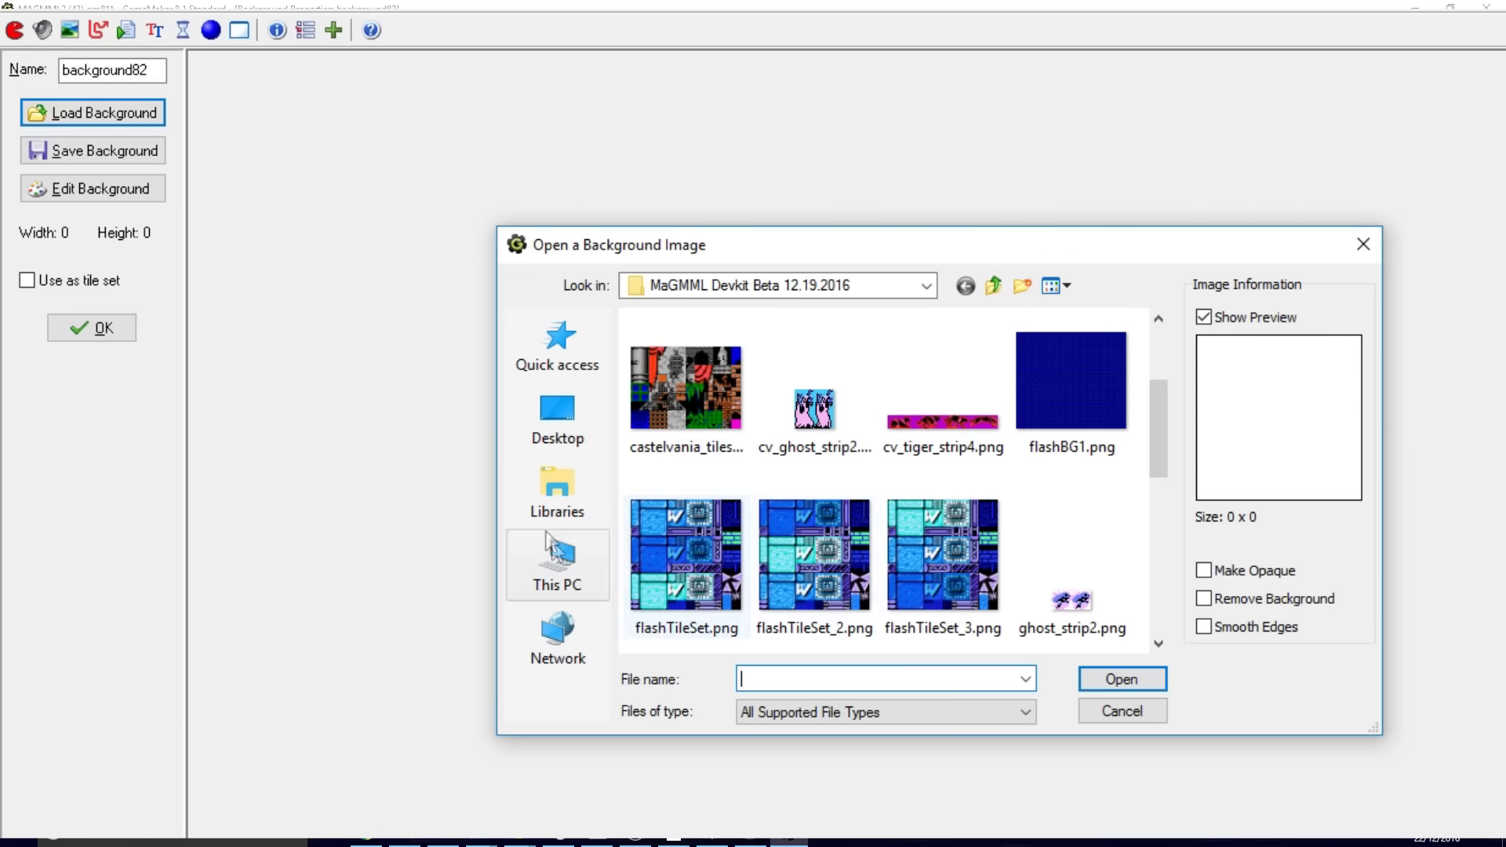
pyautogui.click(677, 582)
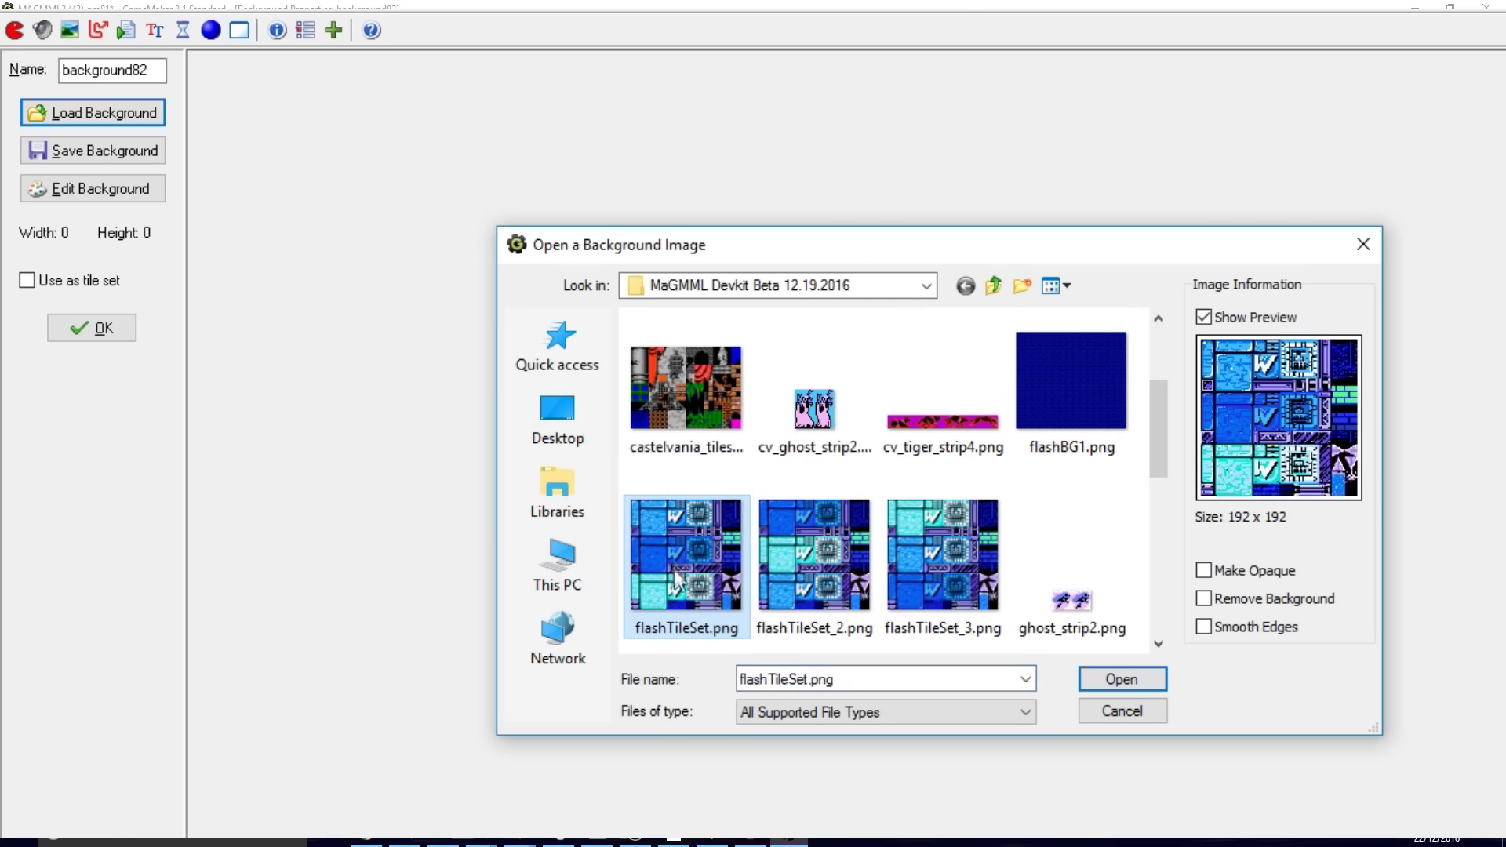
pyautogui.click(1117, 676)
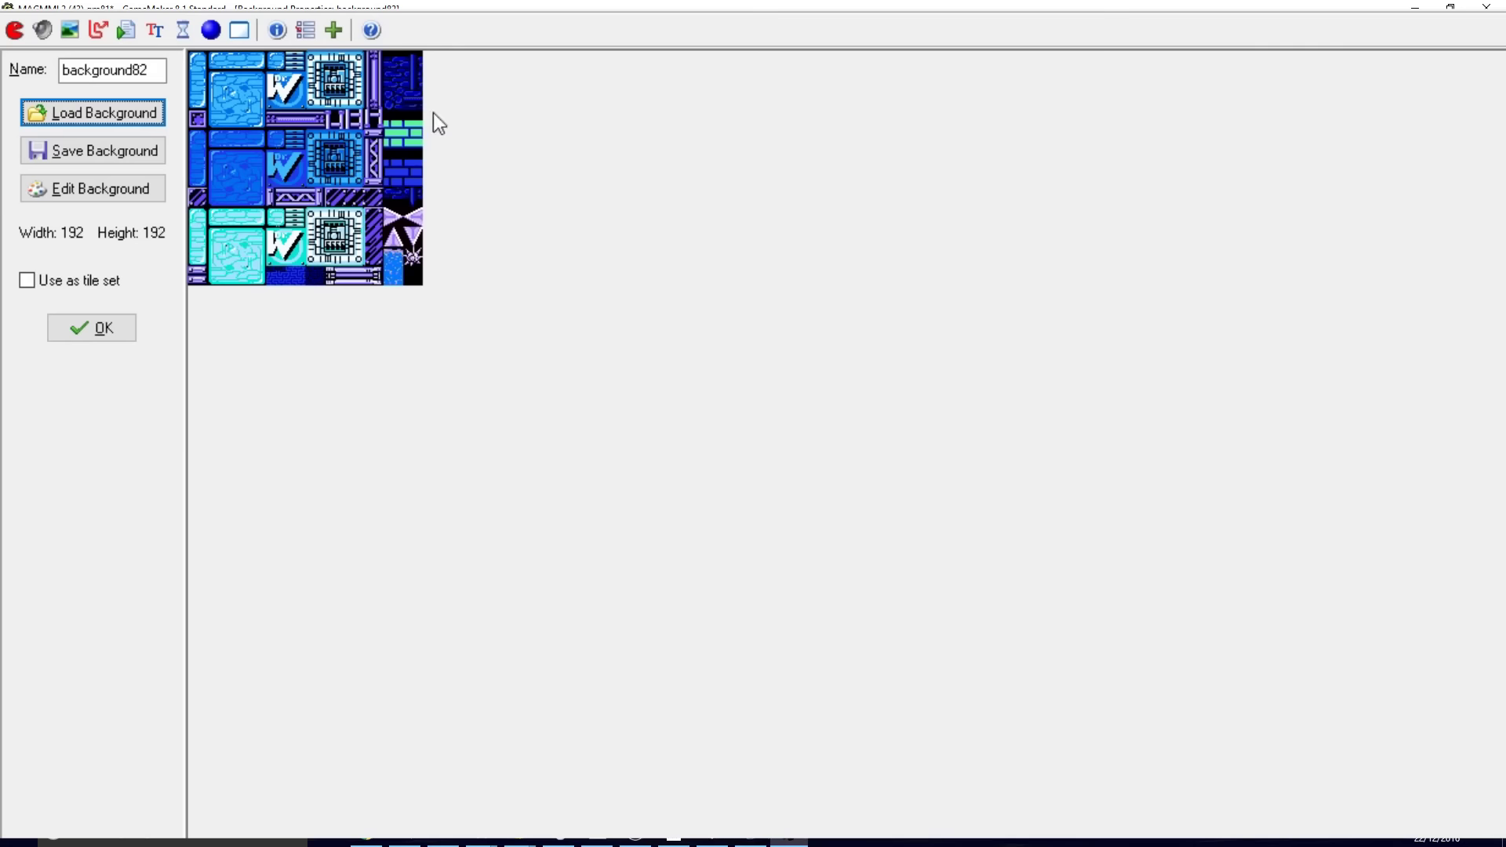
# Step: Enable the background's use as a tile set with 16 by 16 tiles
pyautogui.click(27, 280)
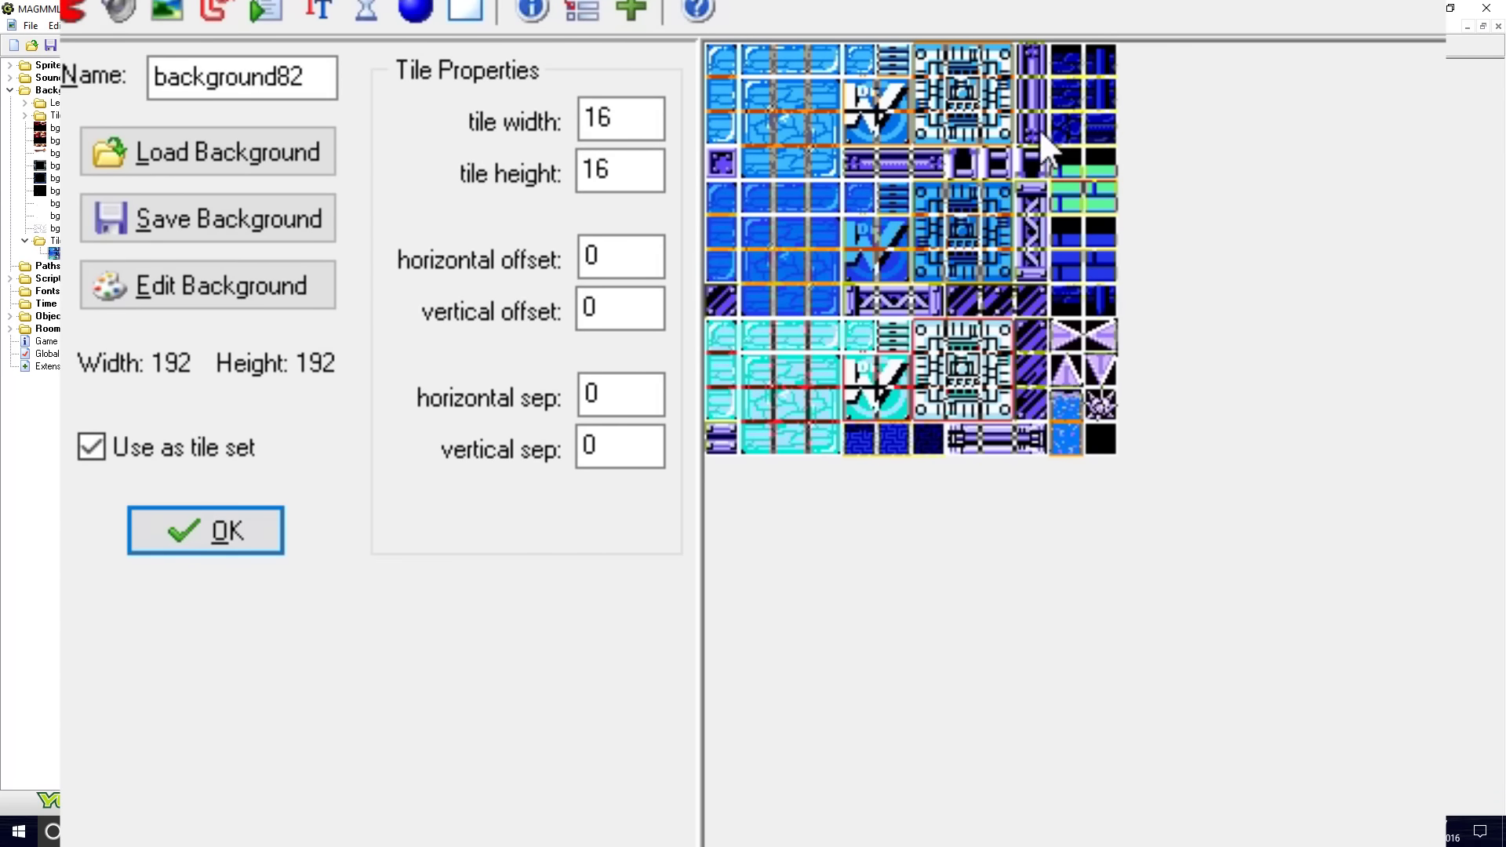
pyautogui.click(229, 460)
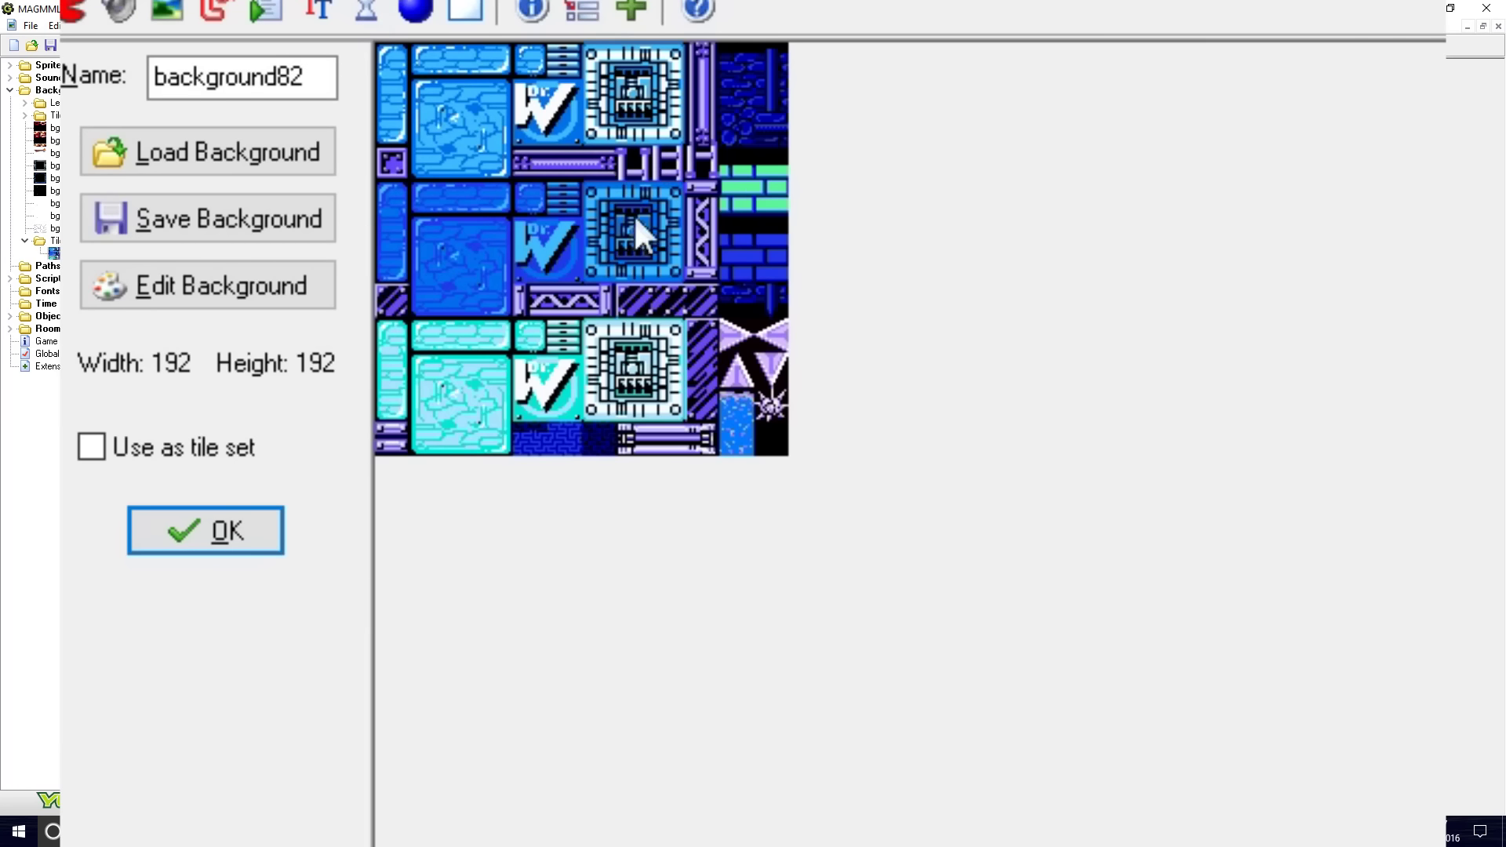
pyautogui.click(218, 441)
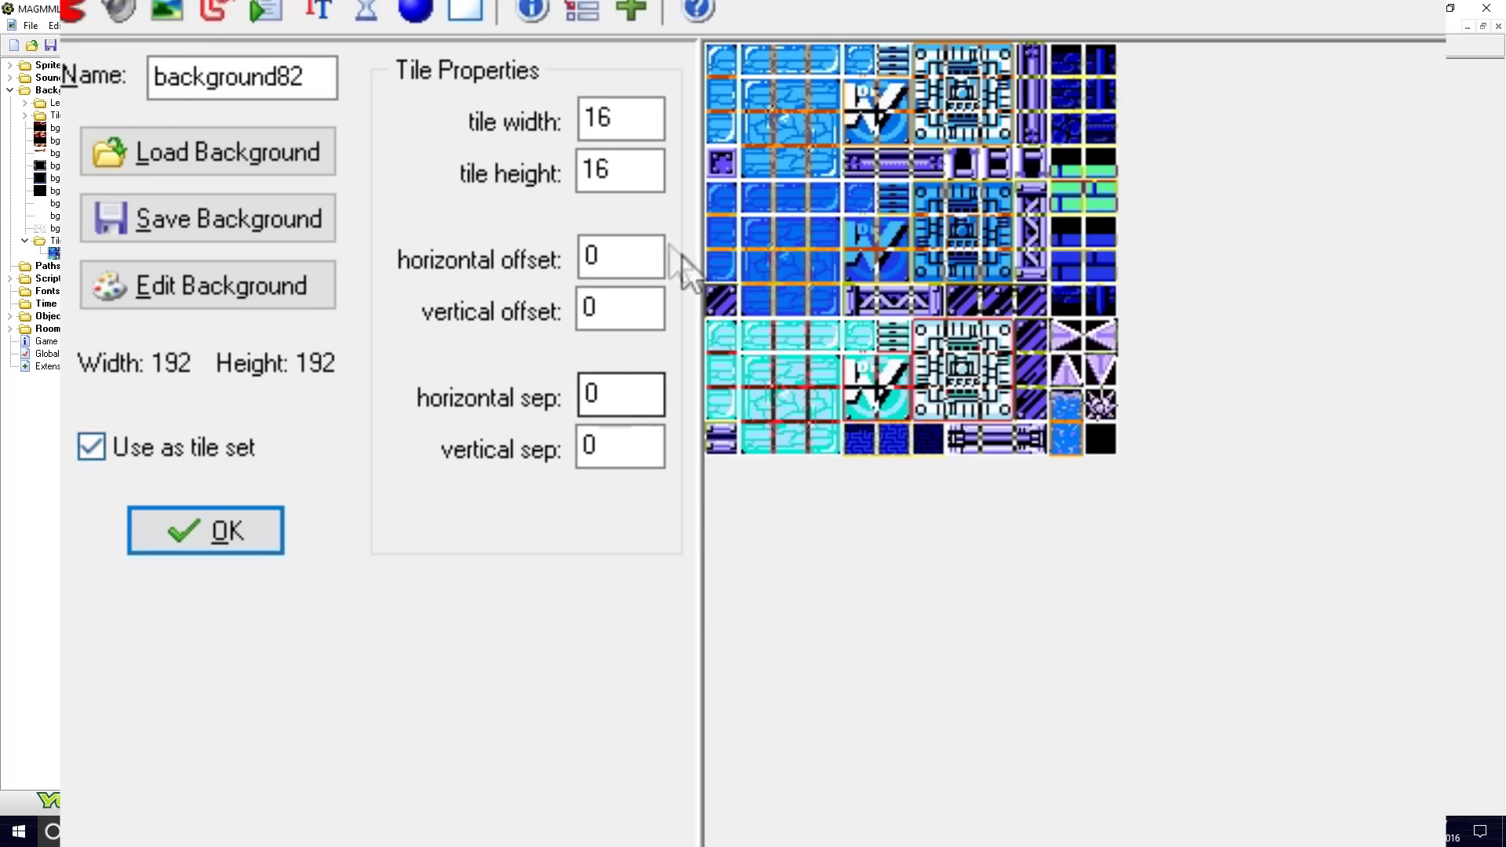
# Step: Try a horizontal and vertical tile separation of 1, and reset both to 0
pyautogui.doubleClick(610, 394)
pyautogui.write('1')
pyautogui.press('Tab')
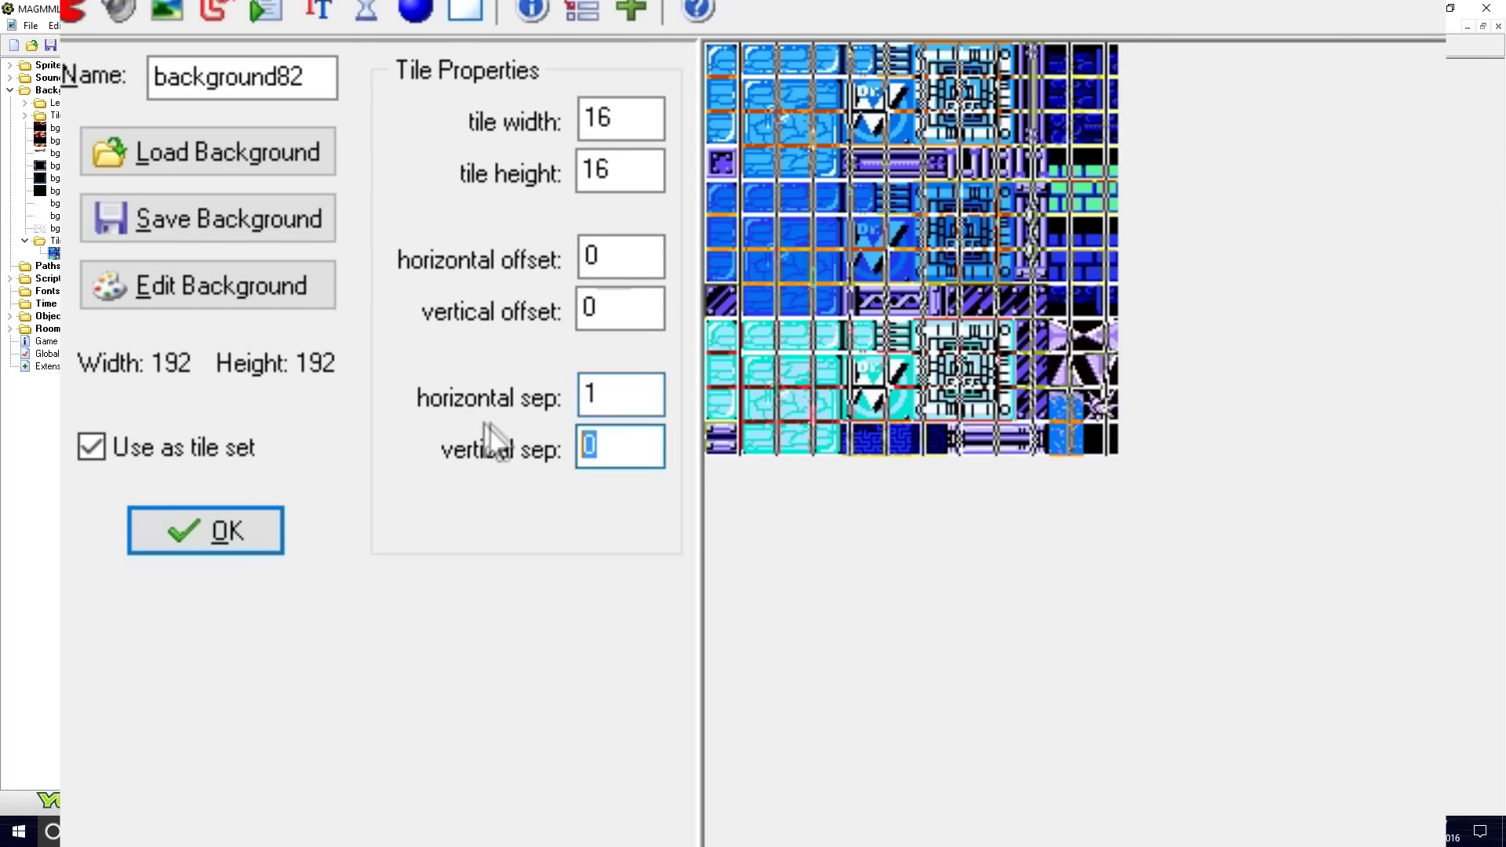
pyautogui.write('1')
pyautogui.doubleClick(625, 442)
pyautogui.write('0')
pyautogui.doubleClick(627, 399)
pyautogui.write('0')
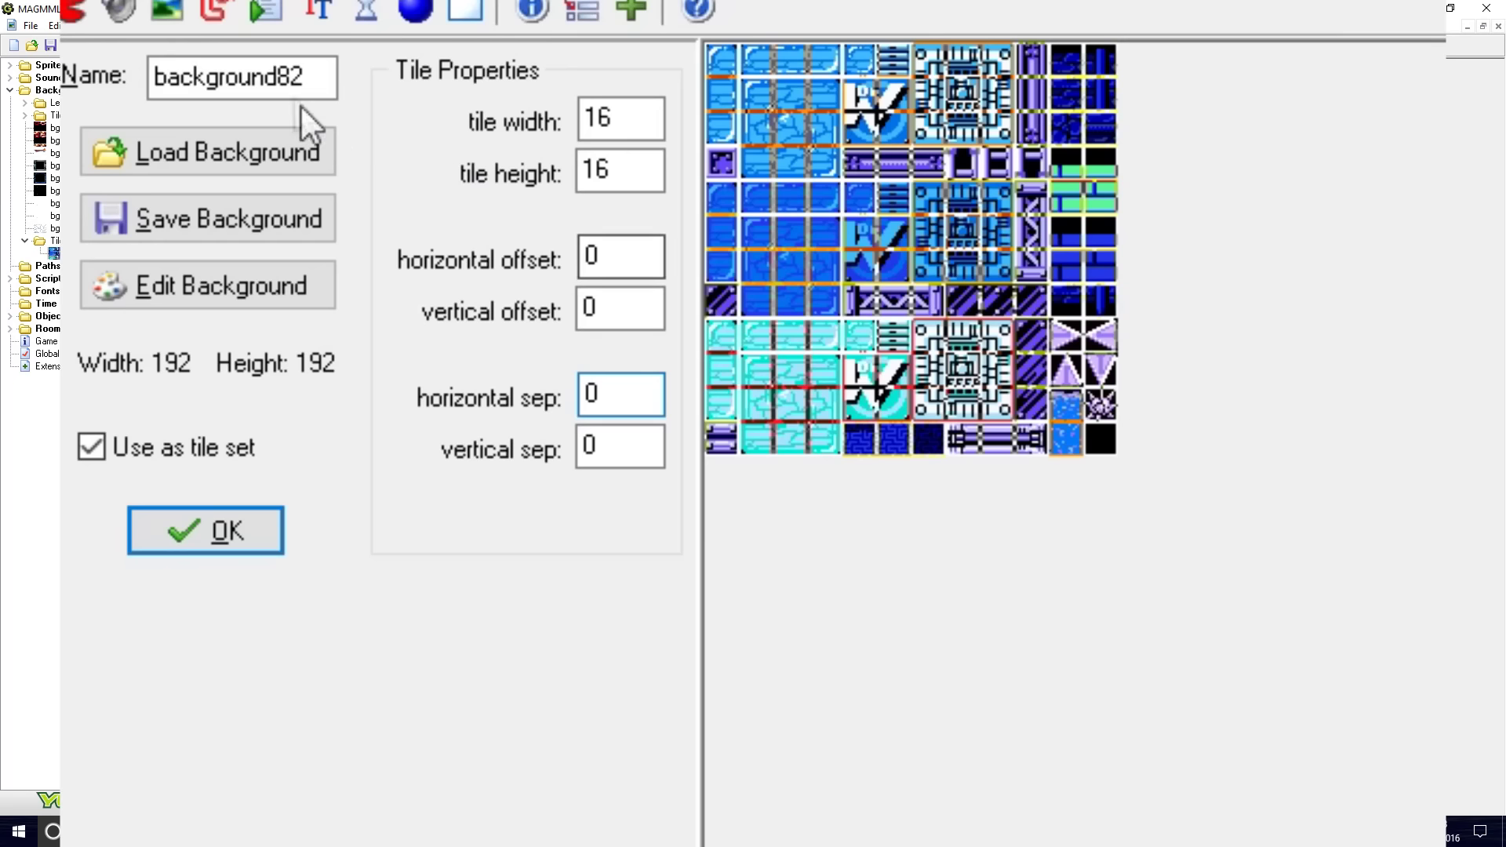
# Step: Name the new background tstFlashMan_ACESpark and accept its properties
pyautogui.doubleClick(310, 77)
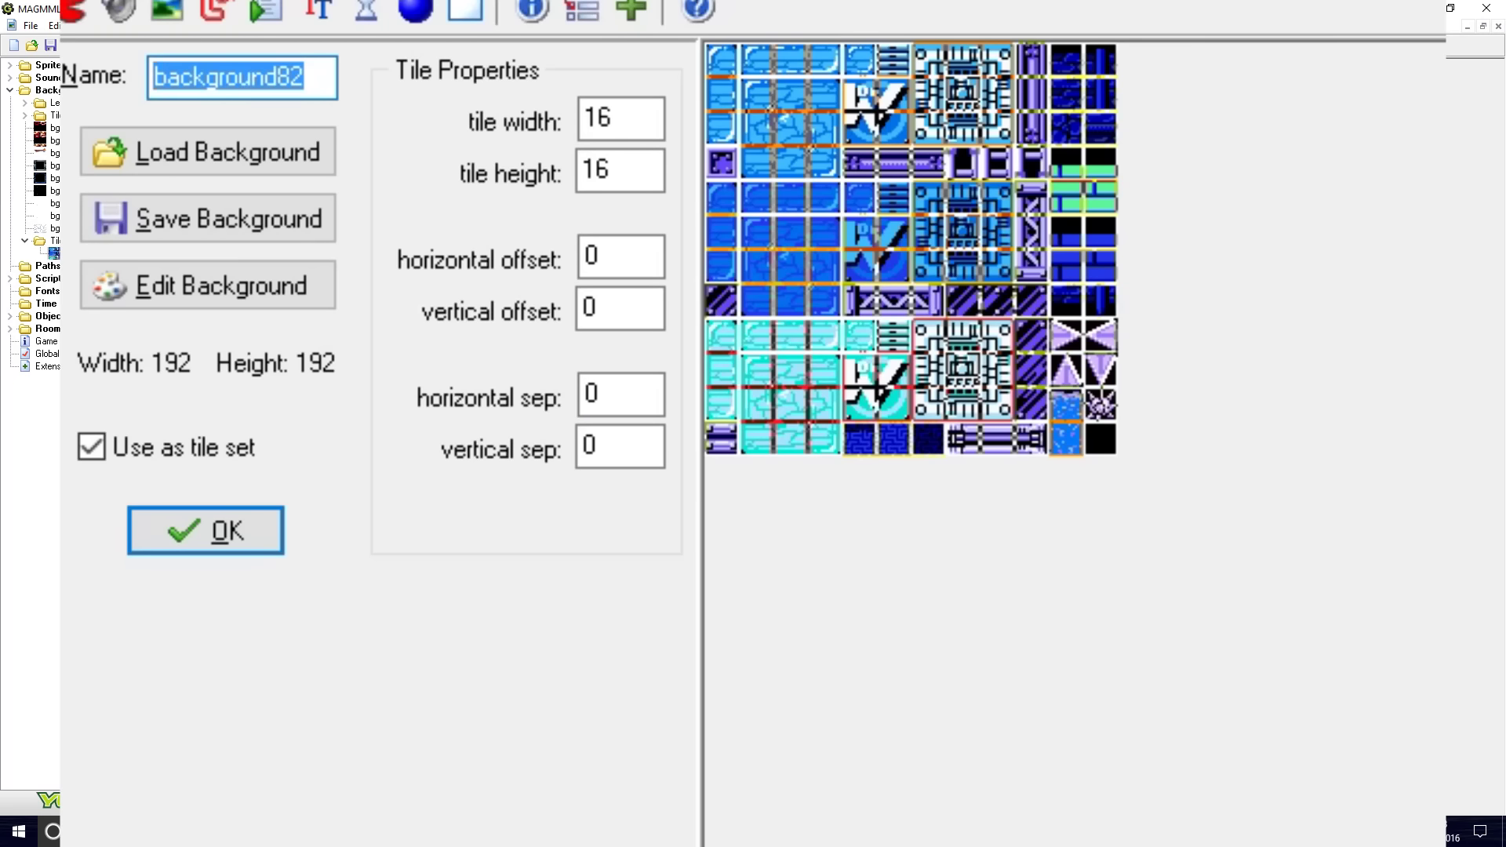
pyautogui.write('tst')
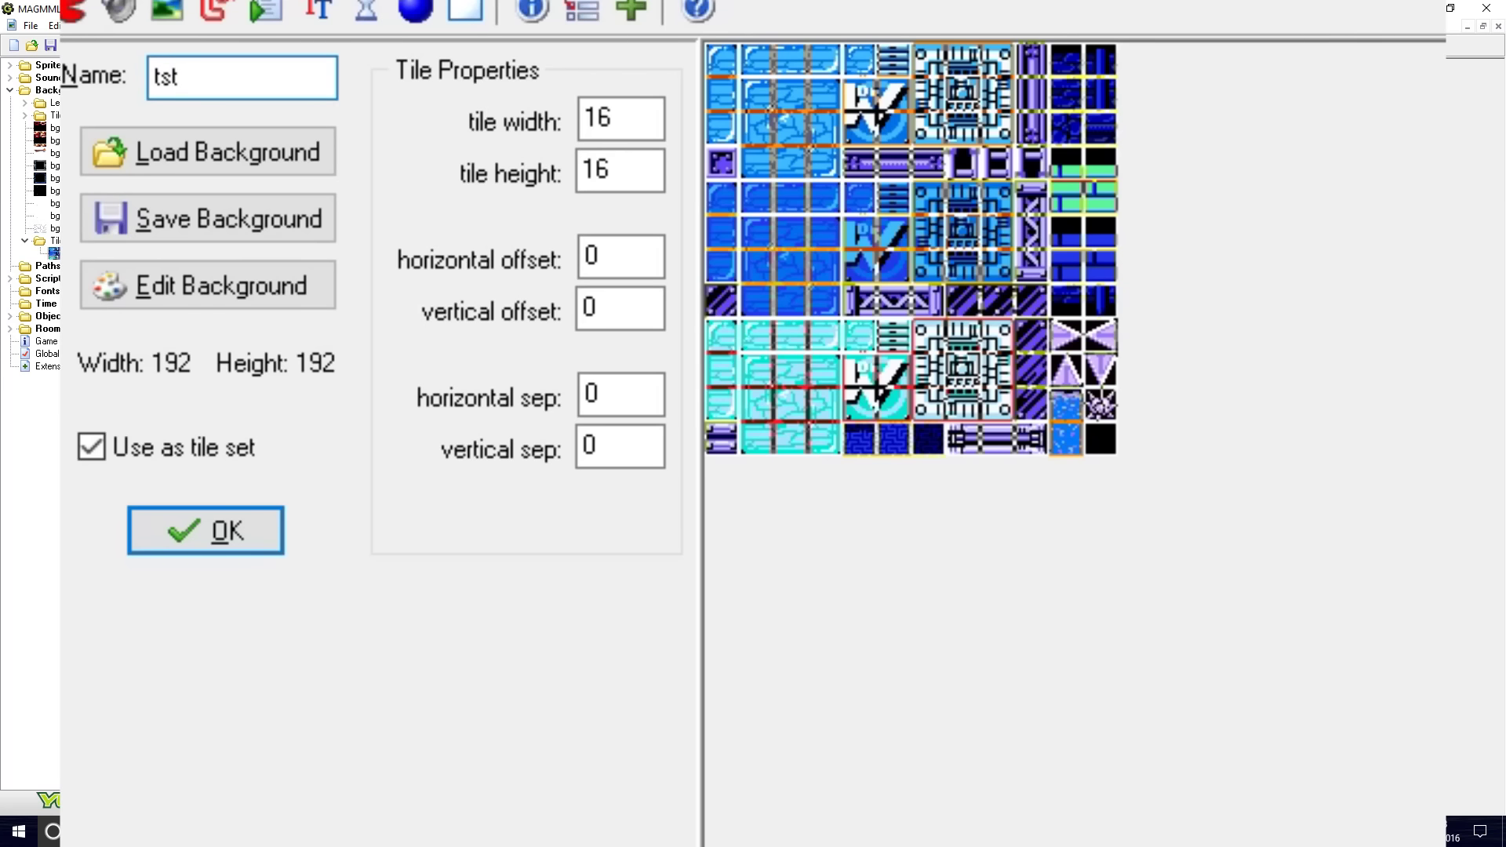
pyautogui.write('FlashMan_ACESpark')
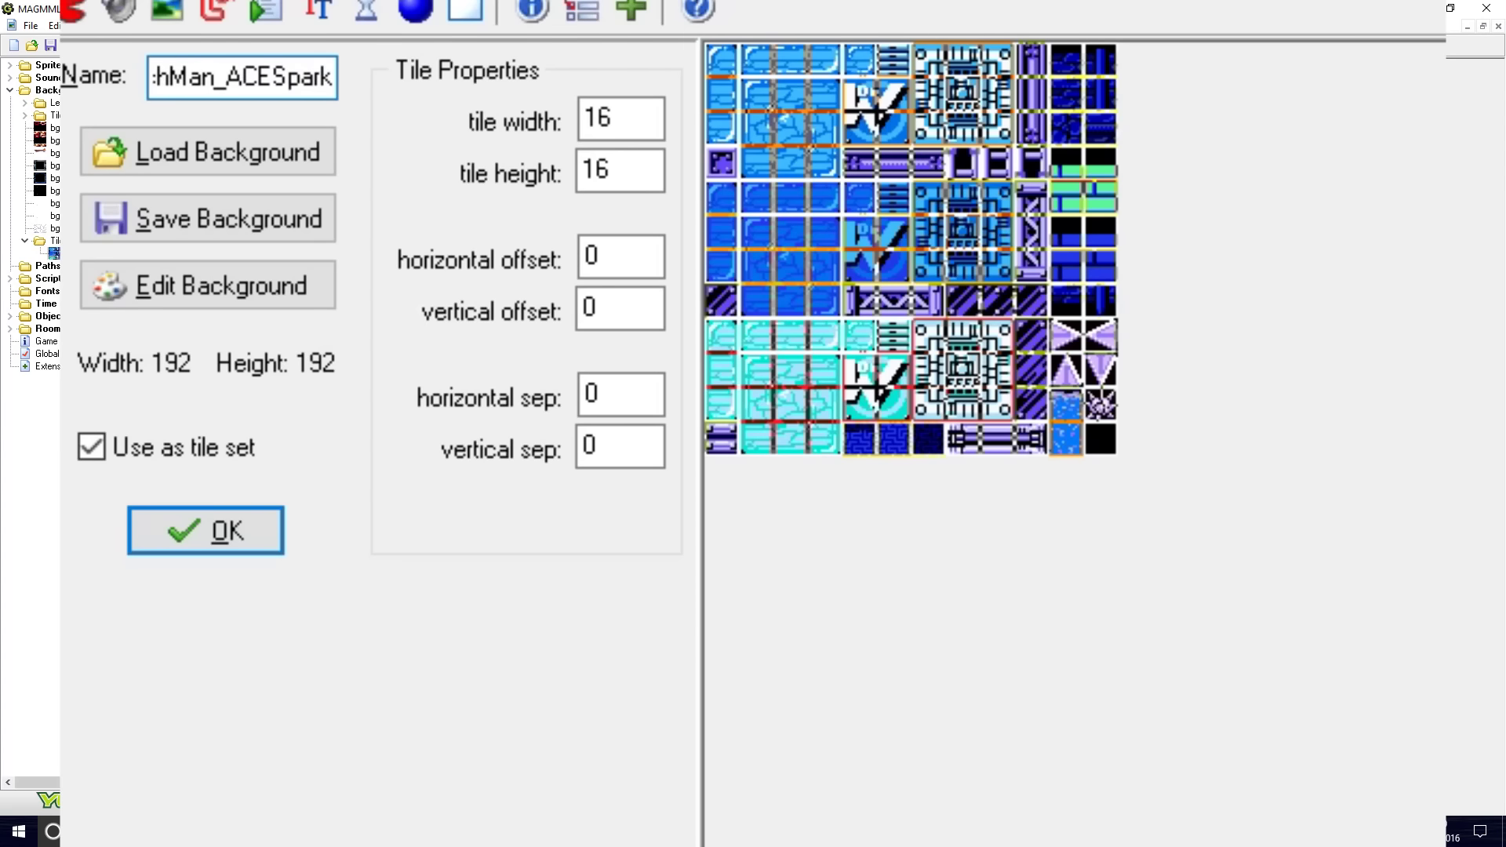
pyautogui.click(267, 527)
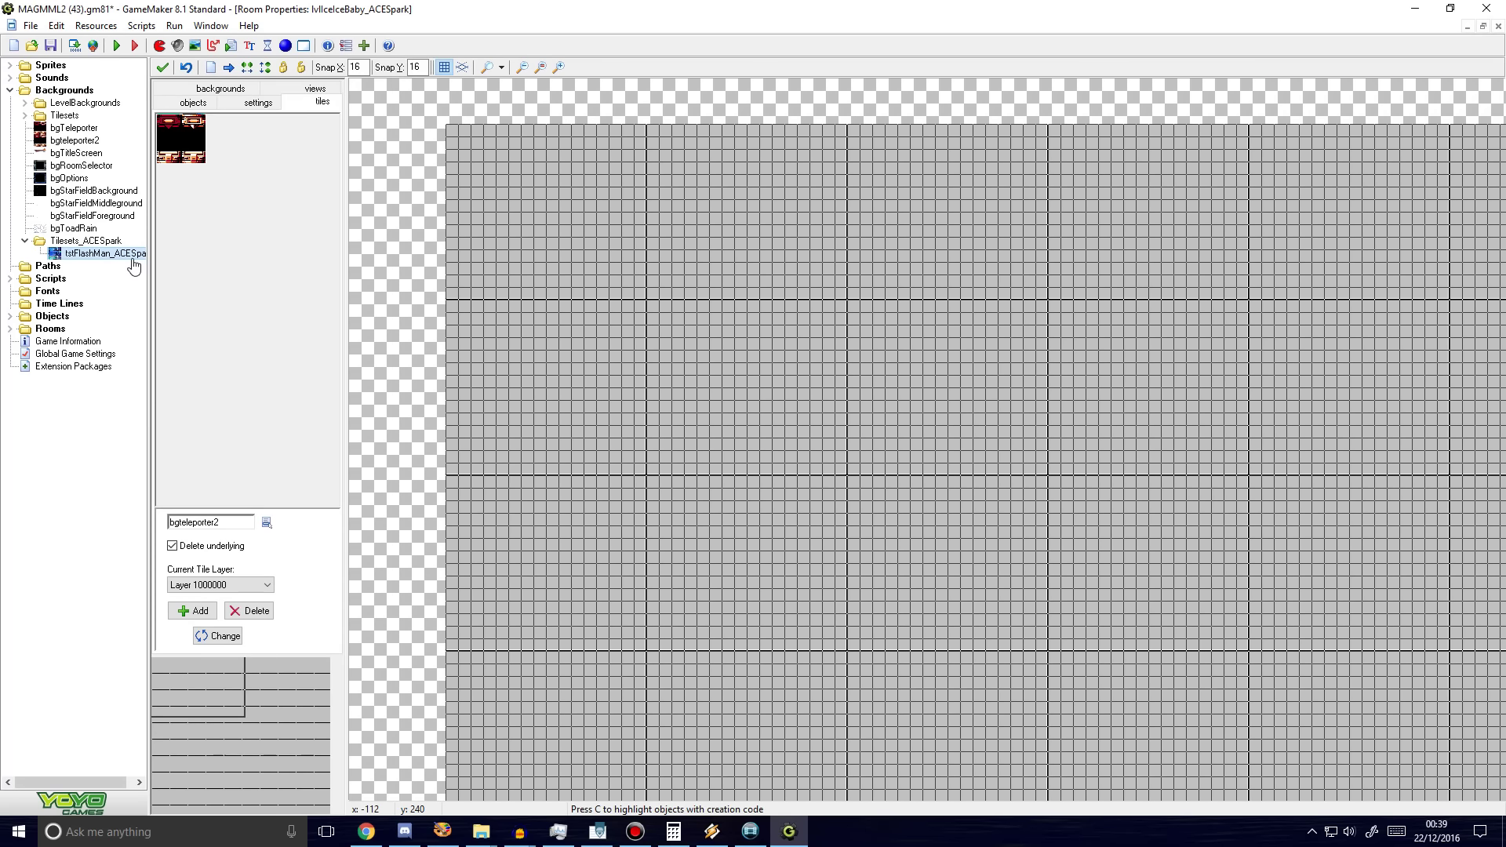
# Step: Choose tstFlashMan_ACESpark from the Tilesets_ACESpark group as the room's current tileset
pyautogui.doubleClick(90, 260)
pyautogui.click(203, 236)
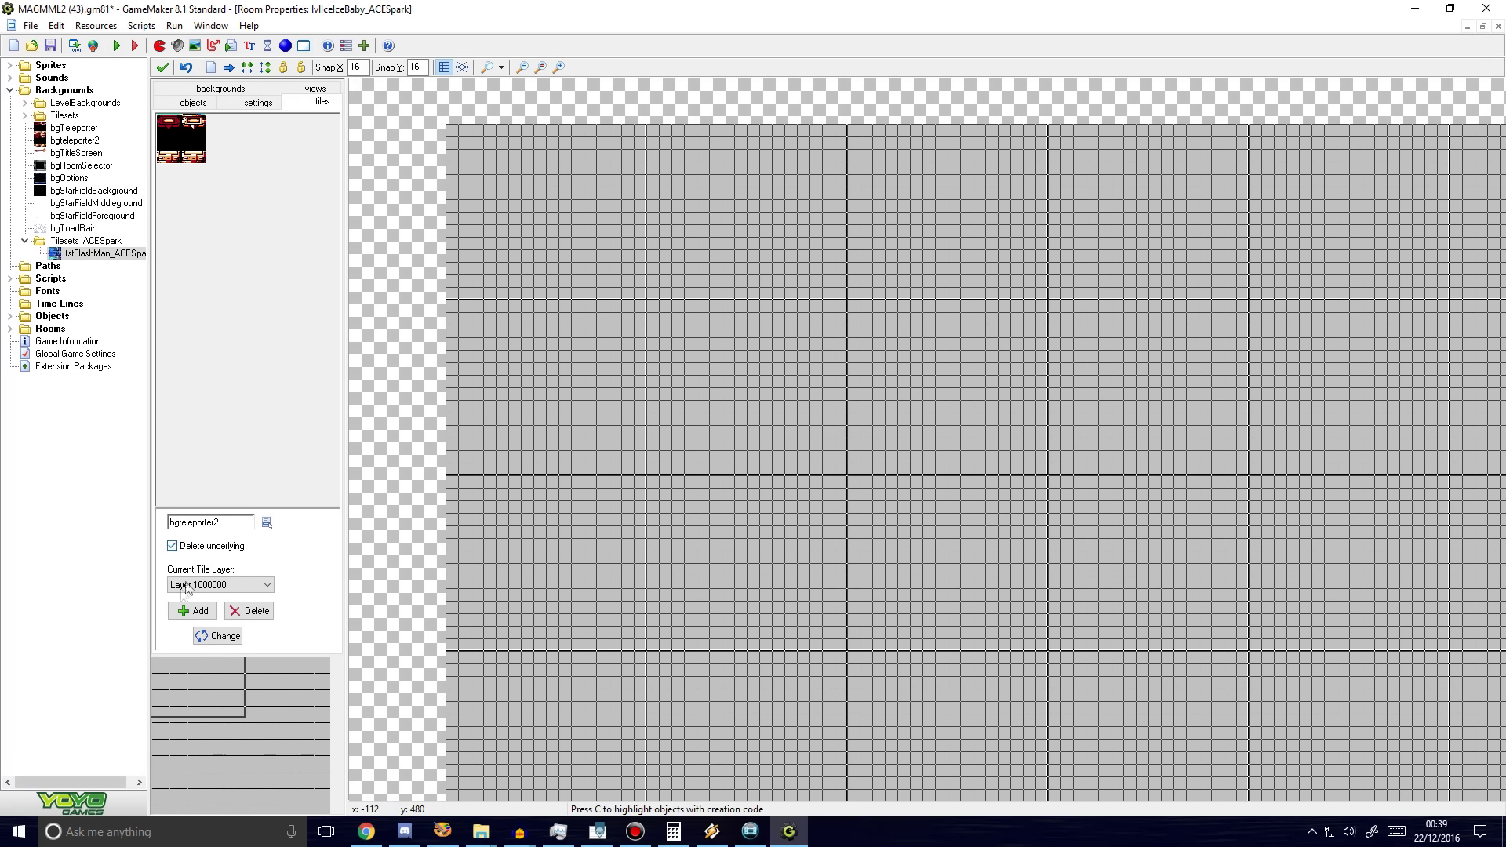
pyautogui.click(267, 524)
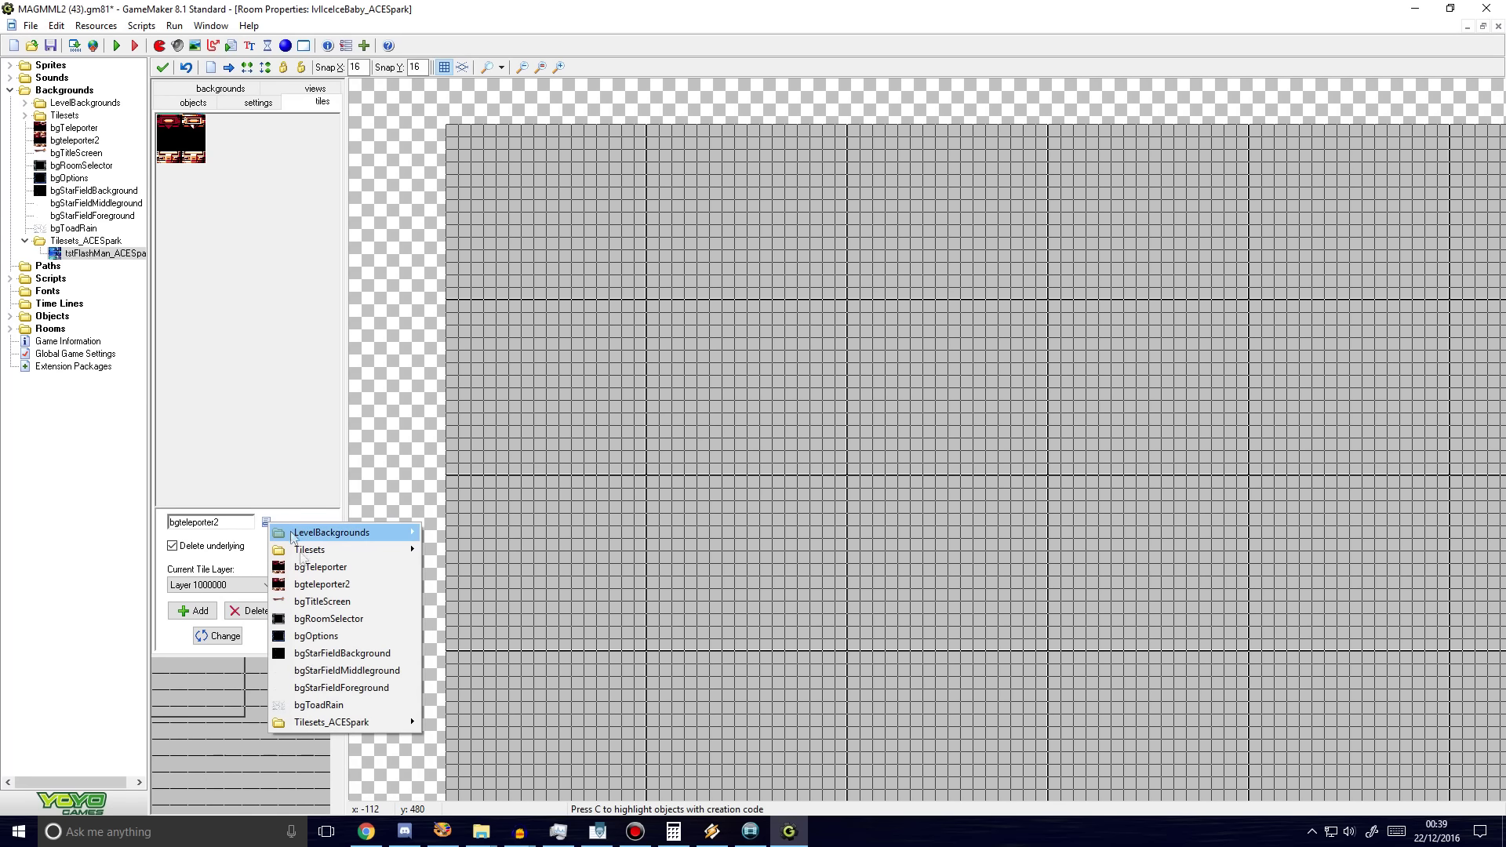
pyautogui.moveTo(354, 722)
pyautogui.click(228, 723)
# Step: Place four light-blue test tiles in the room and delete all of them again
pyautogui.click(186, 143)
pyautogui.click(704, 381)
pyautogui.click(753, 368)
pyautogui.click(828, 406)
pyautogui.click(740, 457)
pyautogui.rightClick(704, 381)
pyautogui.rightClick(753, 369)
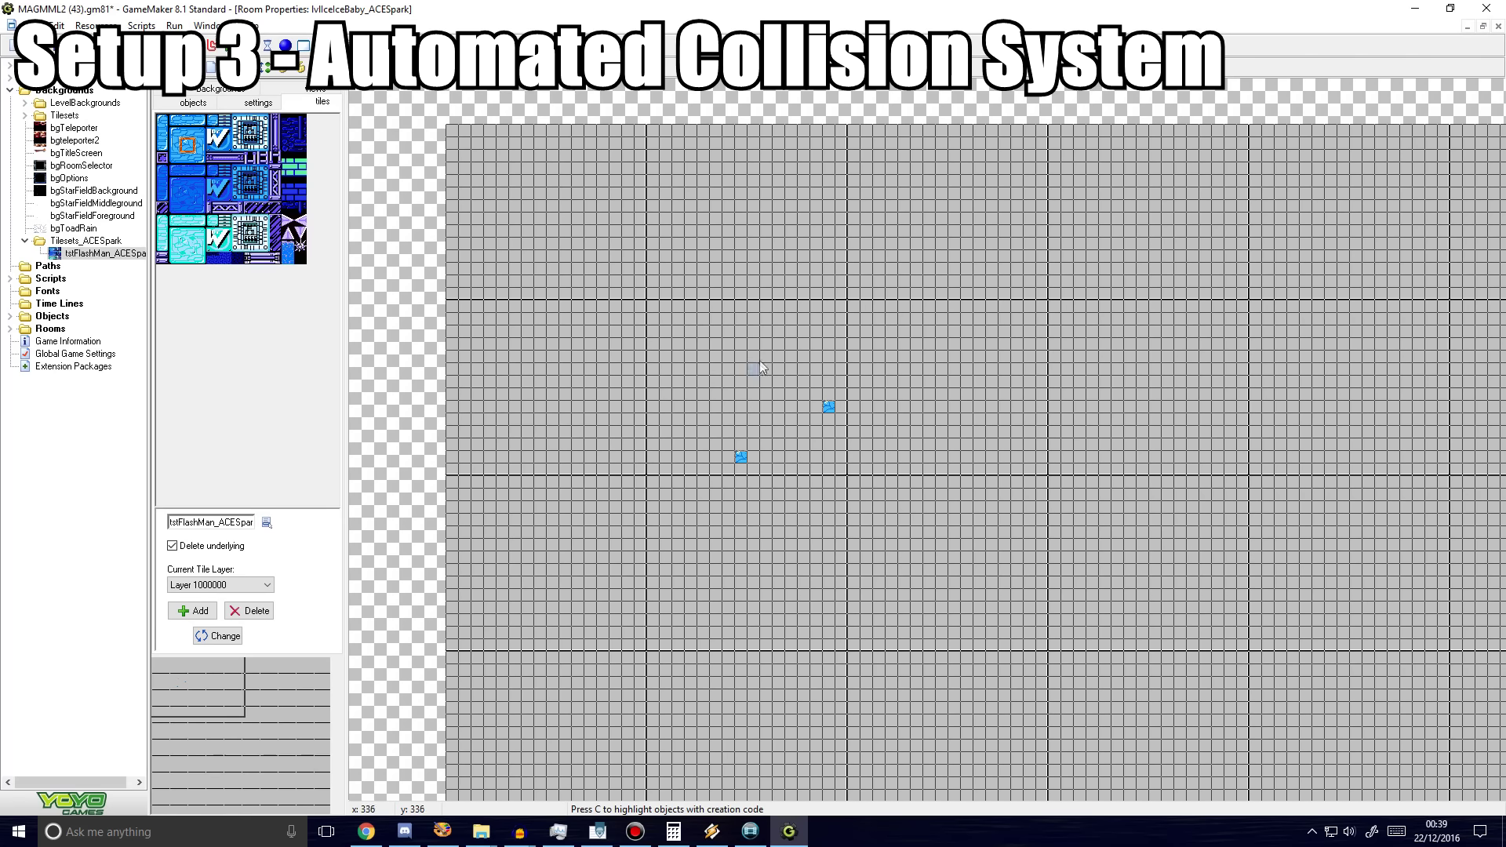
pyautogui.rightClick(740, 456)
pyautogui.rightClick(828, 406)
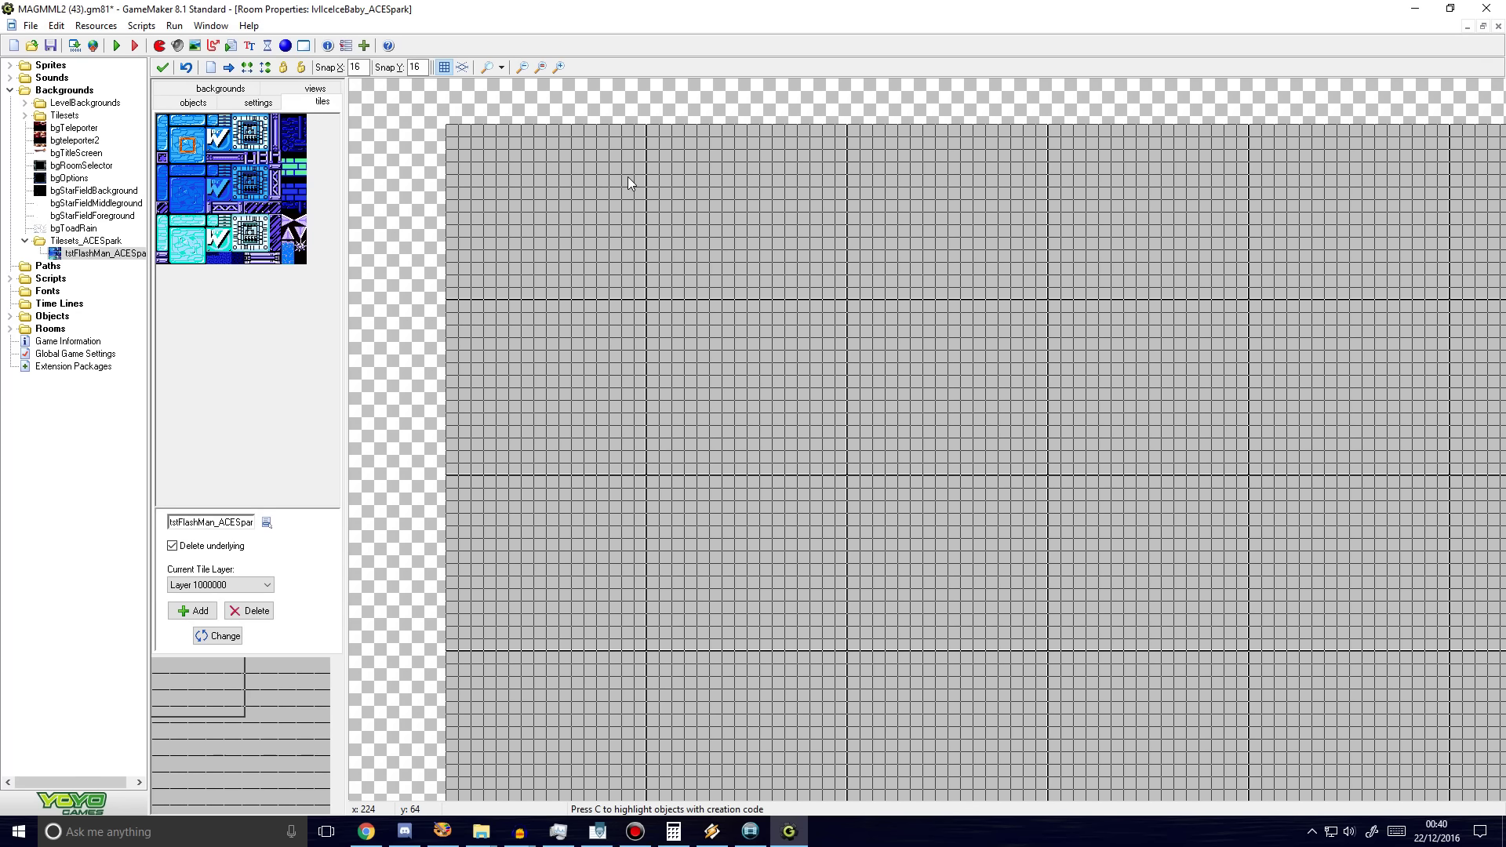
# Step: Place the whole FlashMan tileset as one block at the room's origin on tile layer 1000000
pyautogui.click(257, 586)
pyautogui.click(257, 586)
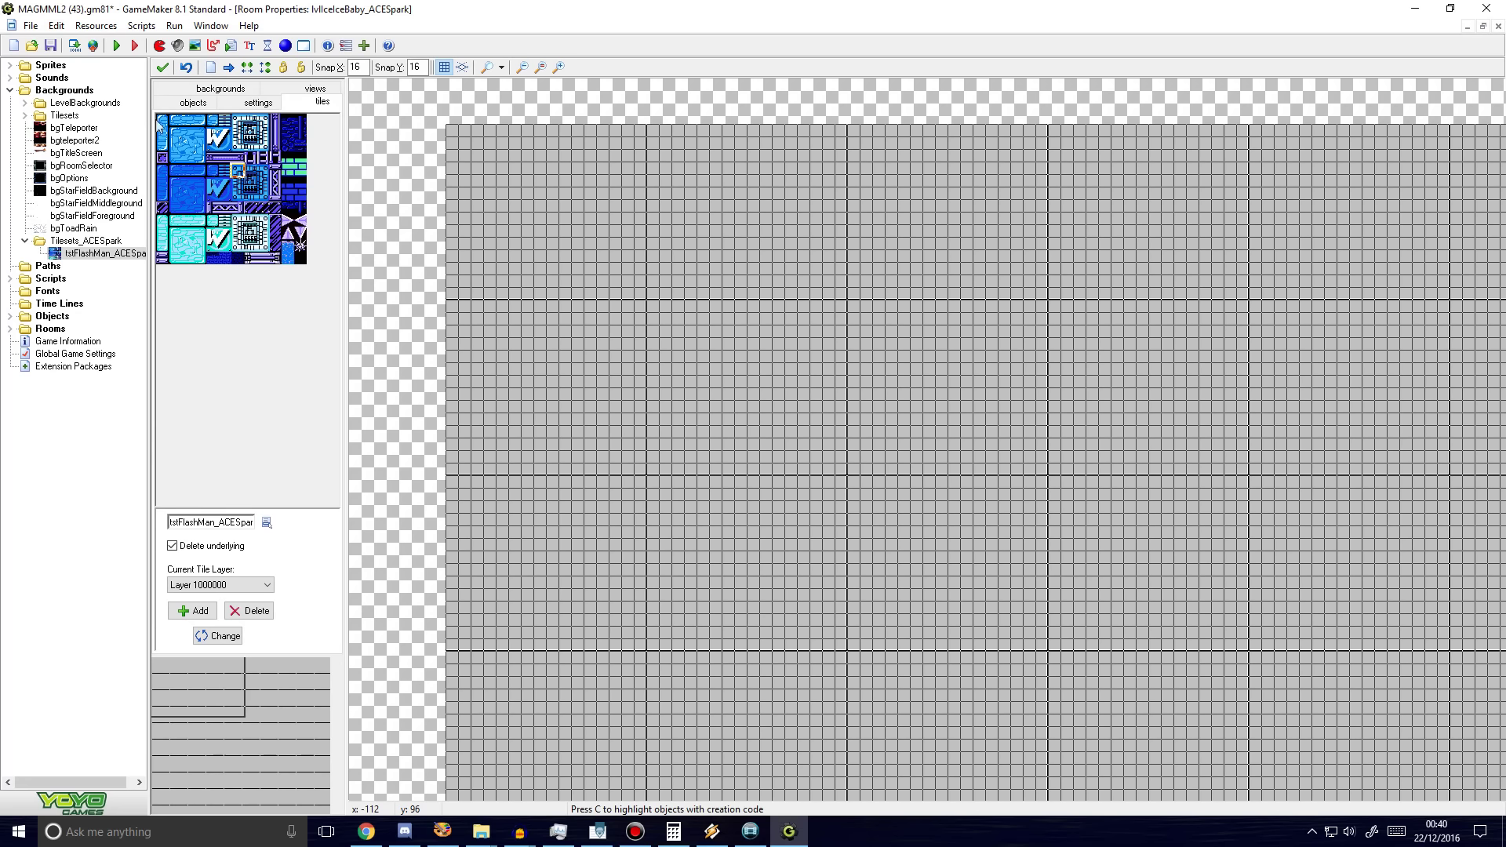
pyautogui.click(162, 120)
pyautogui.moveTo(165, 125); pyautogui.dragTo(303, 268)
pyautogui.moveTo(633, 200); pyautogui.dragTo(450, 135)
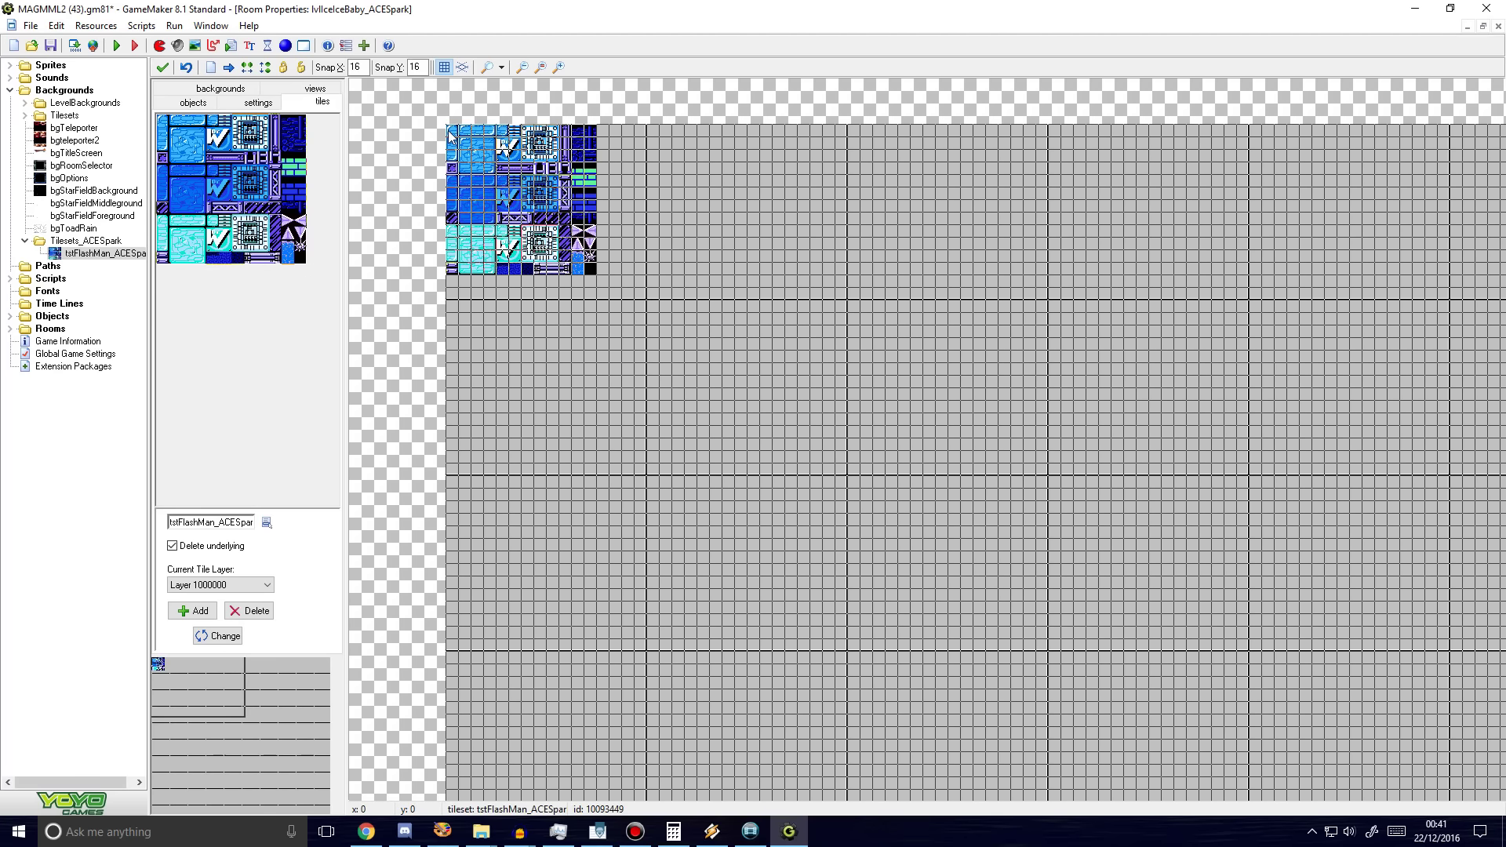
# Step: Choose objSolid from the Collision group as the object to place in the room
pyautogui.click(558, 66)
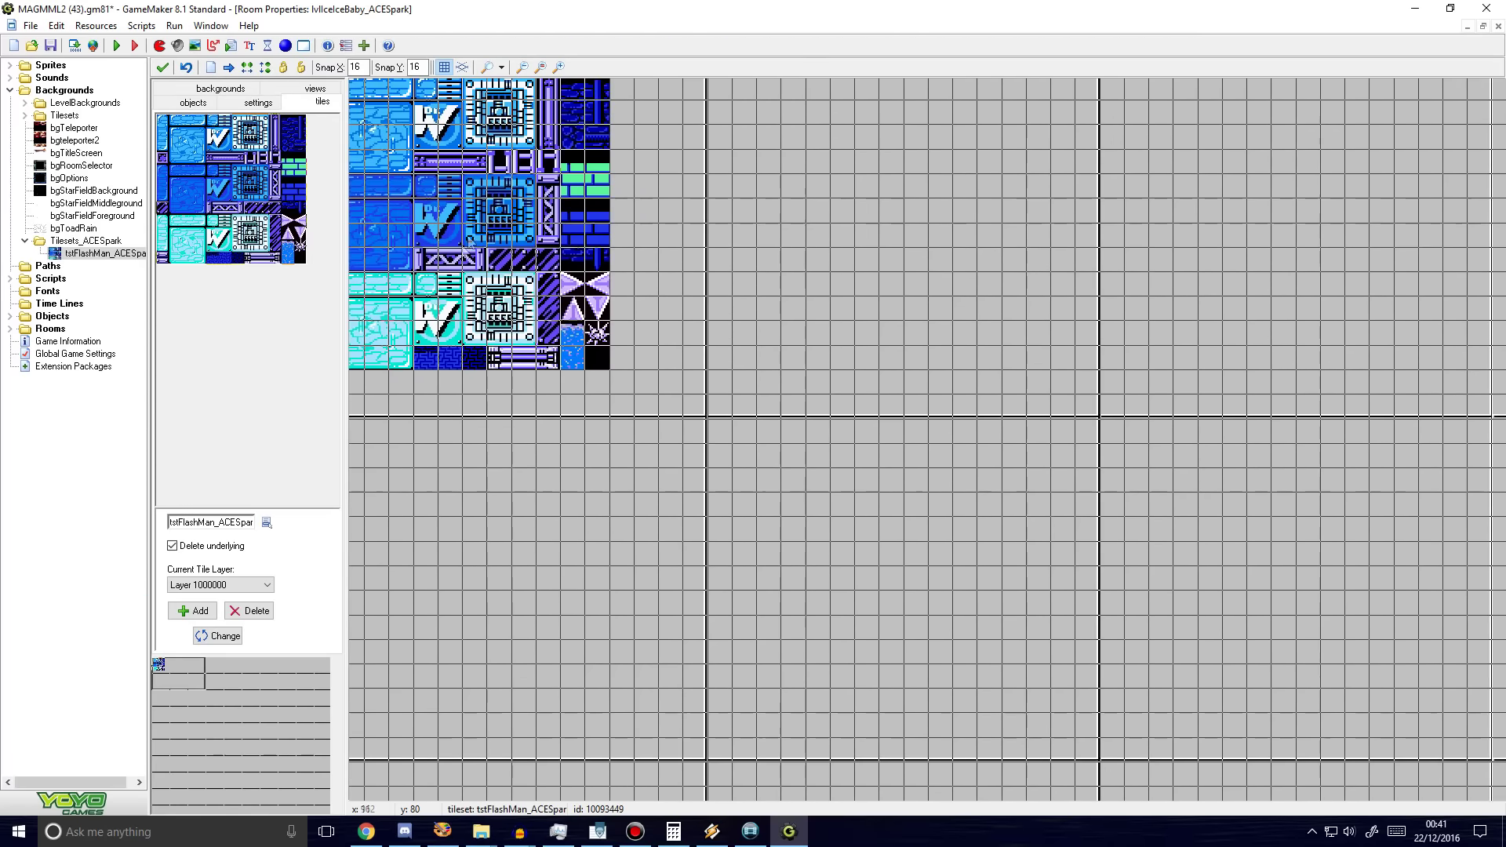
pyautogui.click(182, 684)
pyautogui.moveTo(183, 685); pyautogui.dragTo(161, 667)
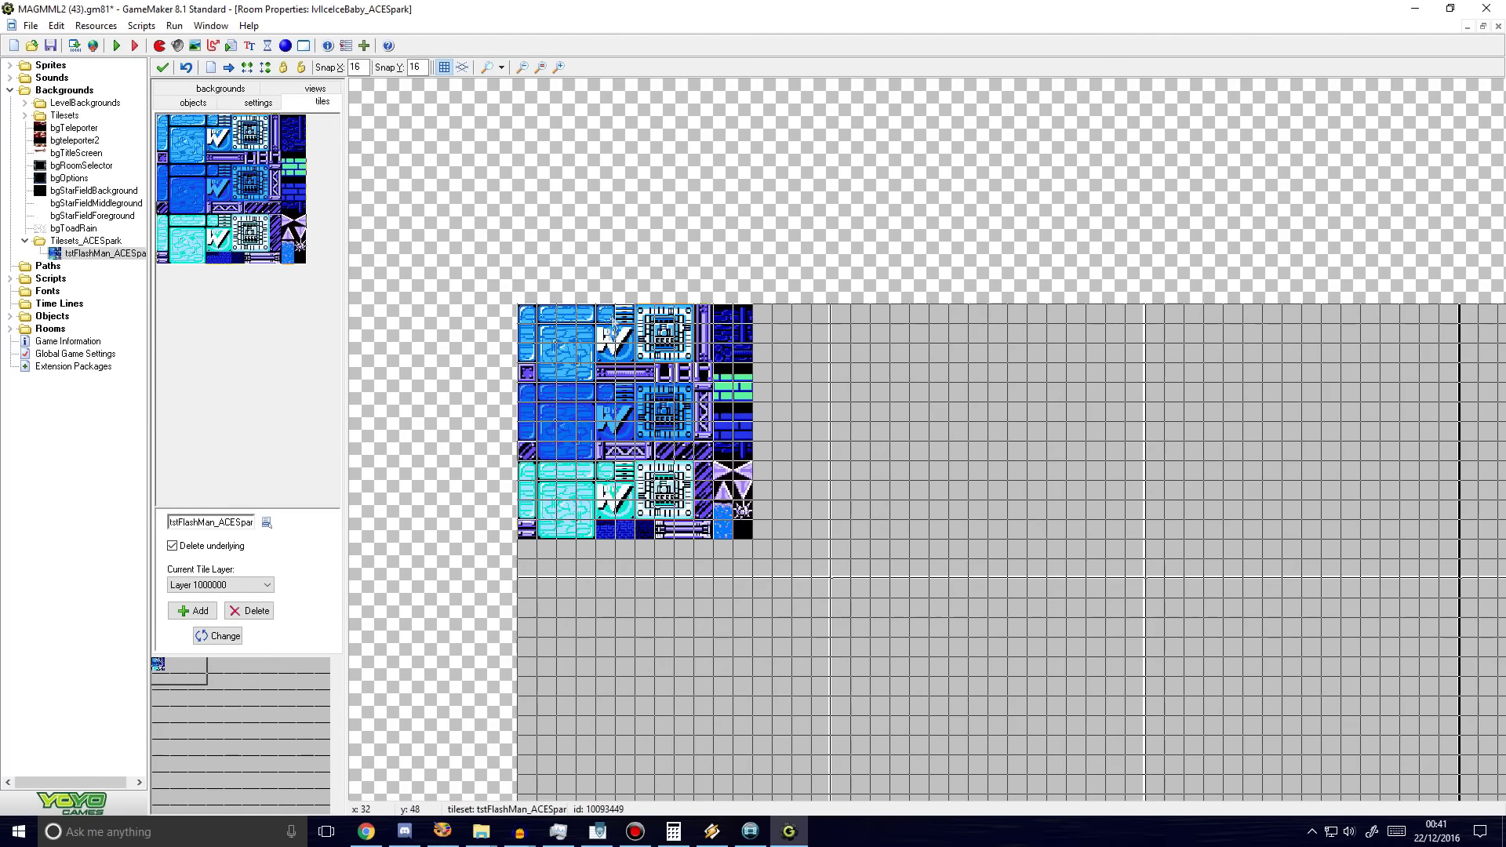
pyautogui.keyDown('ctrl'); pyautogui.scroll(1, 696, 423); pyautogui.keyUp('ctrl')
pyautogui.keyDown('ctrl'); pyautogui.scroll(1, 675, 428); pyautogui.keyUp('ctrl')
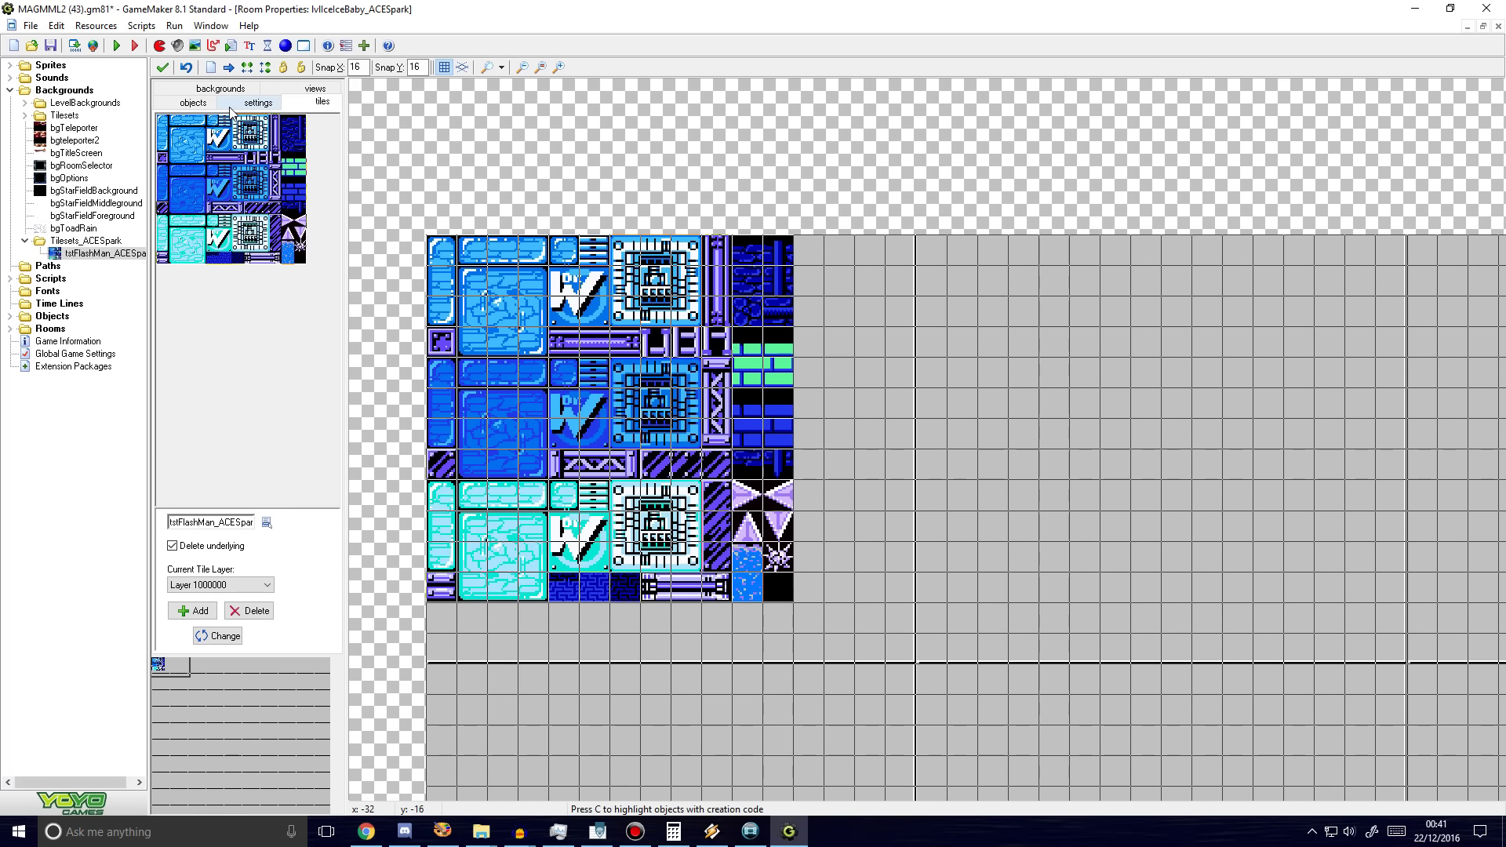
pyautogui.click(196, 106)
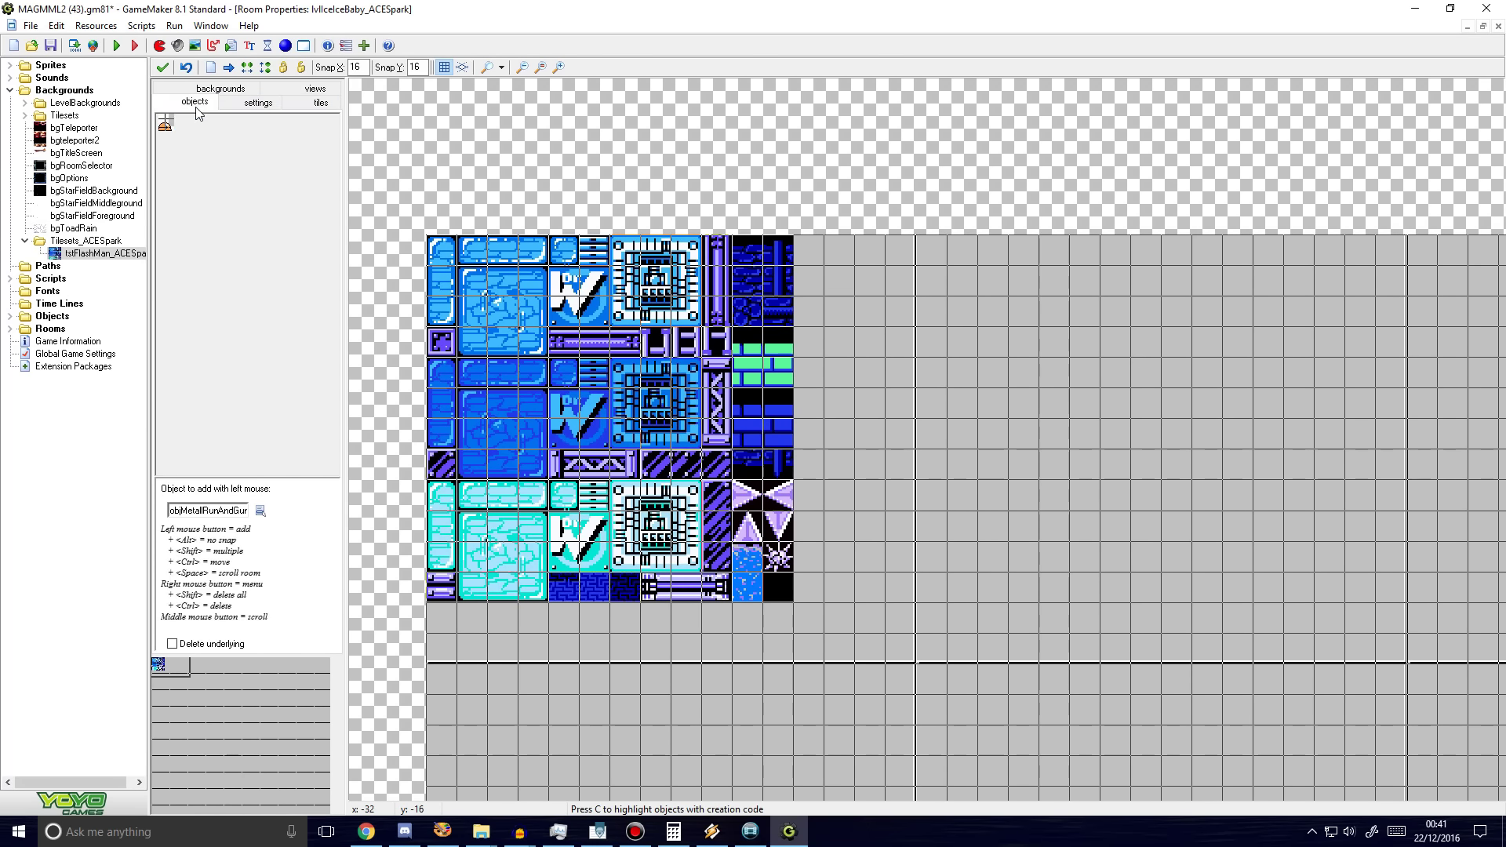
pyautogui.click(263, 510)
pyautogui.moveTo(274, 518)
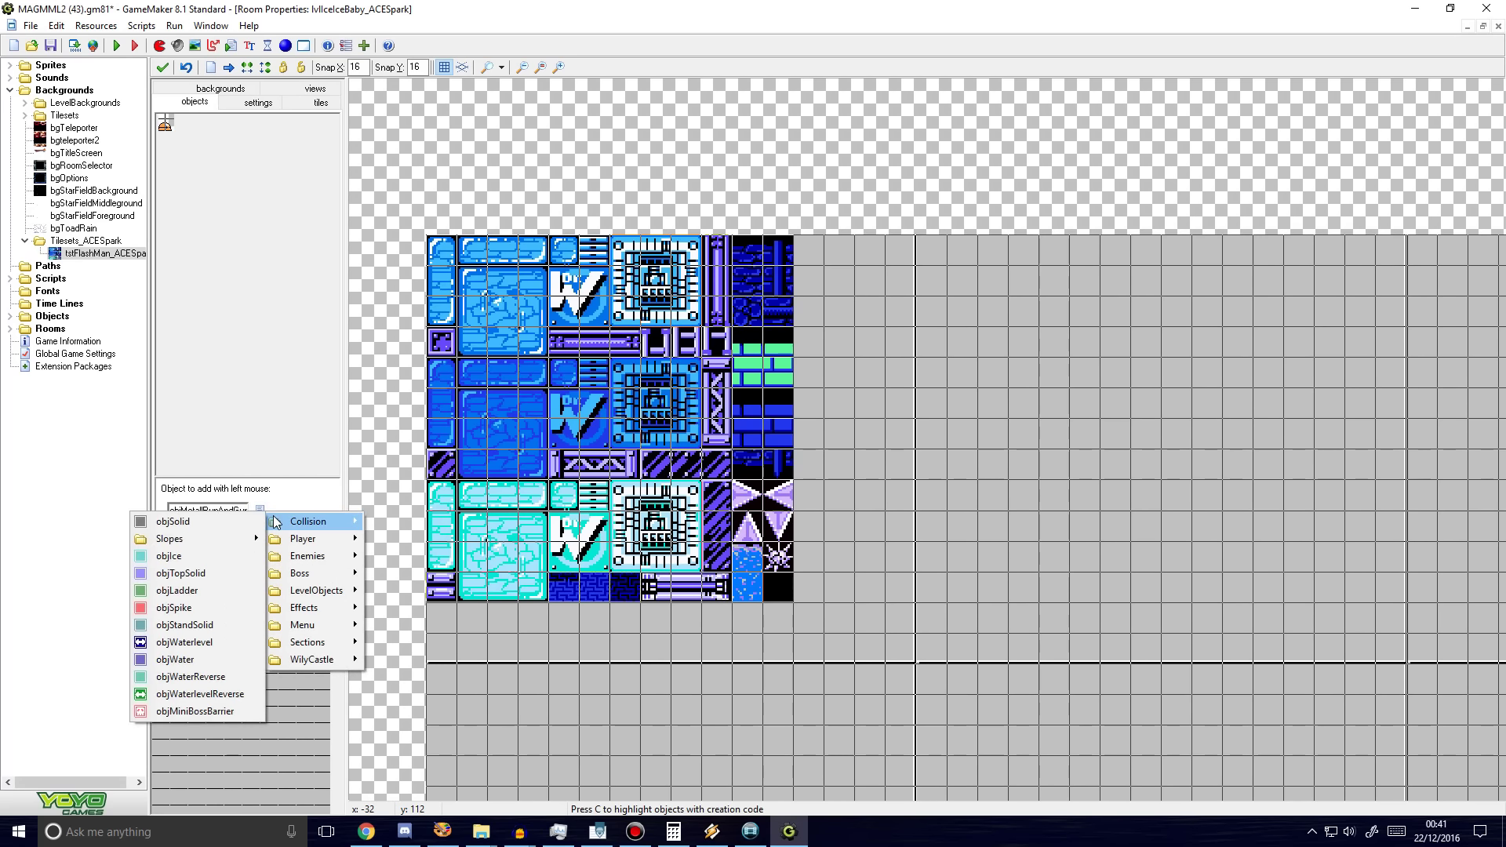
pyautogui.click(223, 519)
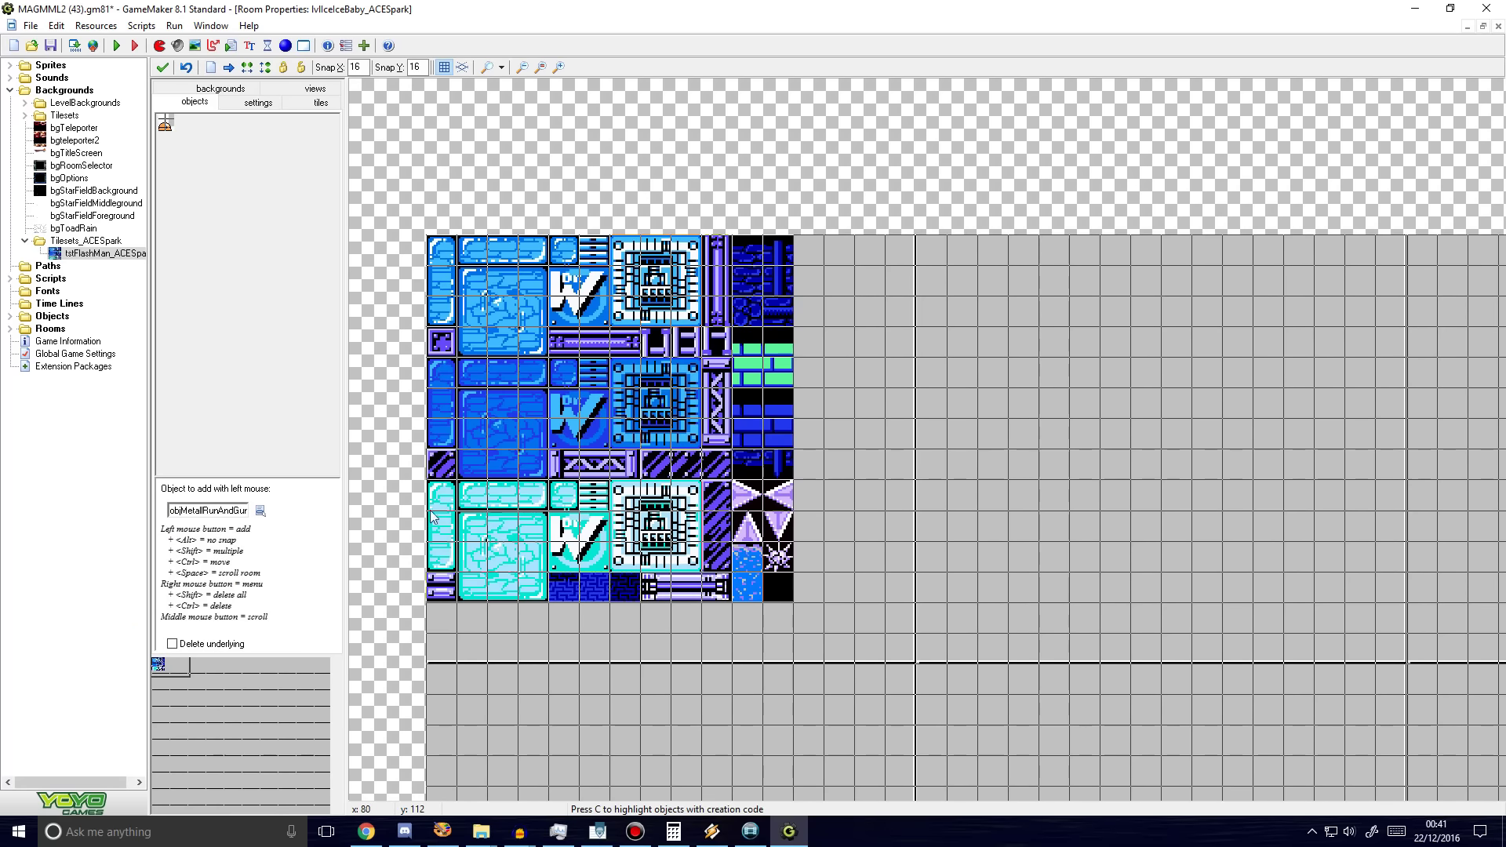
pyautogui.click(260, 510)
pyautogui.moveTo(305, 522)
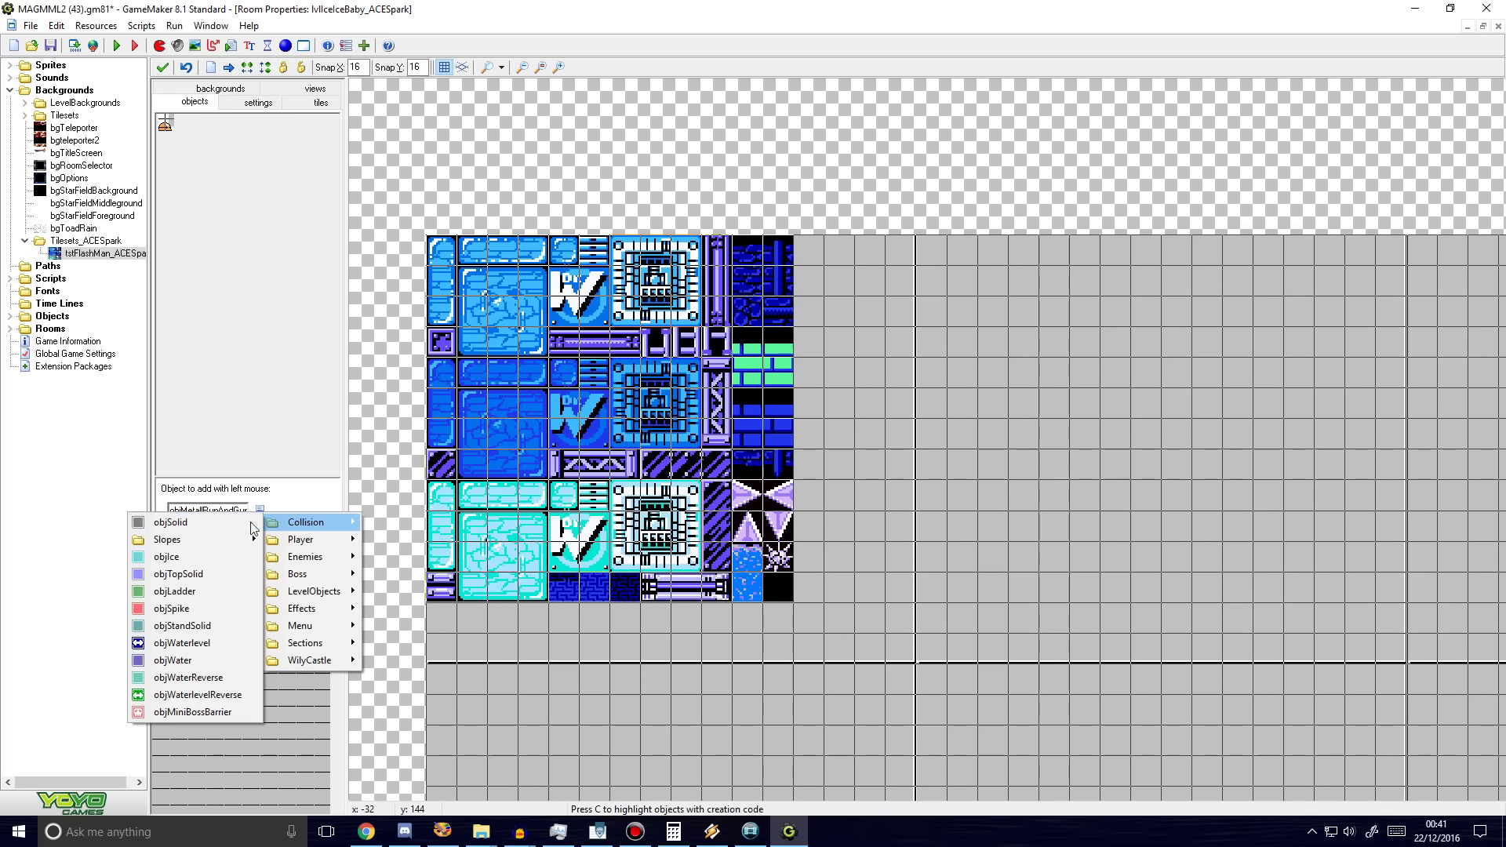
pyautogui.click(196, 520)
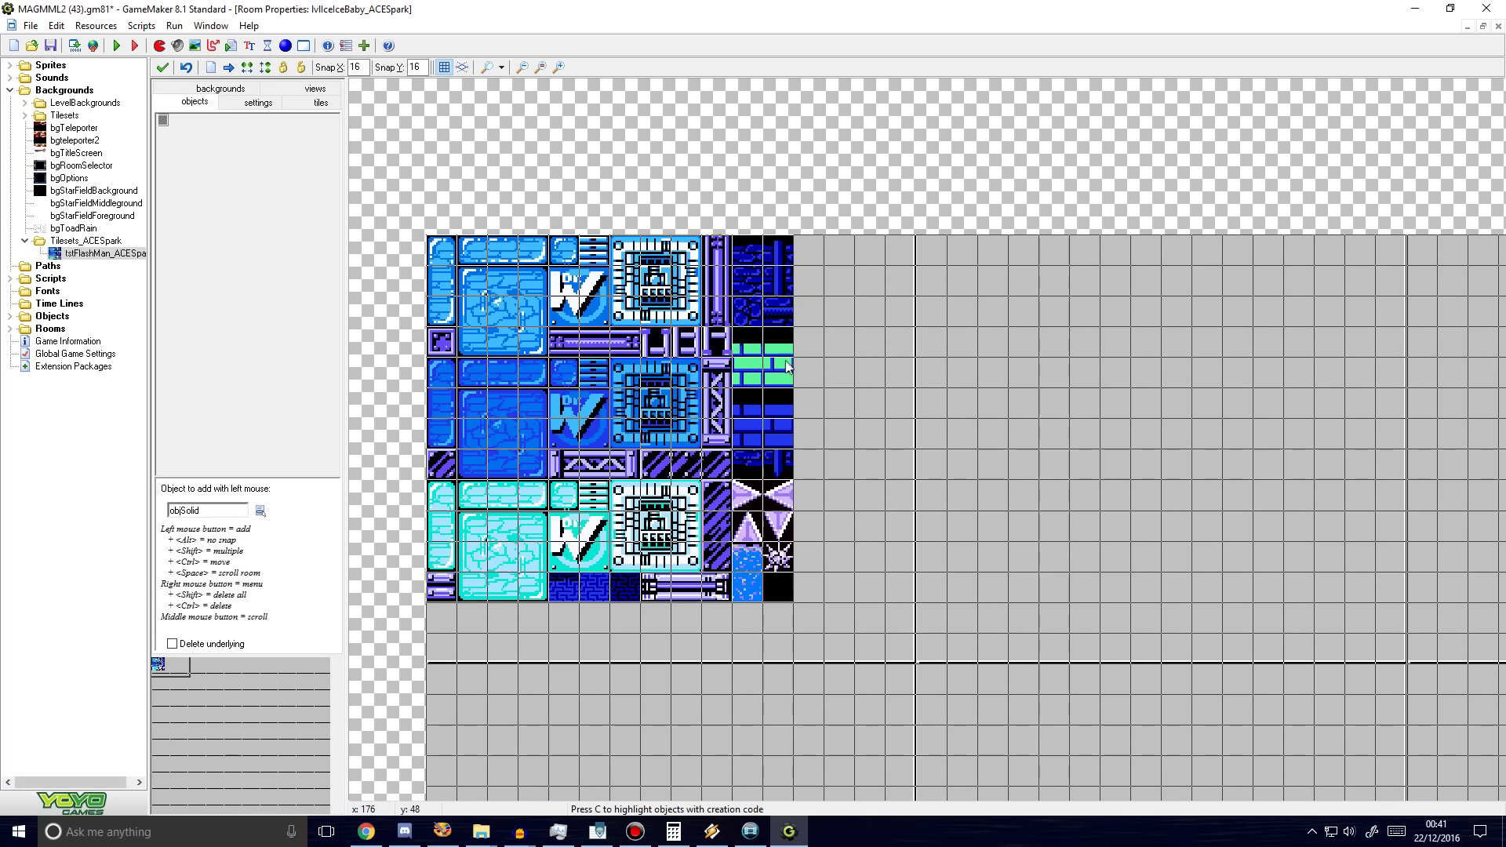
# Step: Place three objSolid blocks across the top row of the uppermost circuit panel
pyautogui.scroll(1, 788, 368)
pyautogui.scroll(1, 493, 505)
pyautogui.moveTo(206, 661); pyautogui.dragTo(165, 664)
pyautogui.click(674, 200)
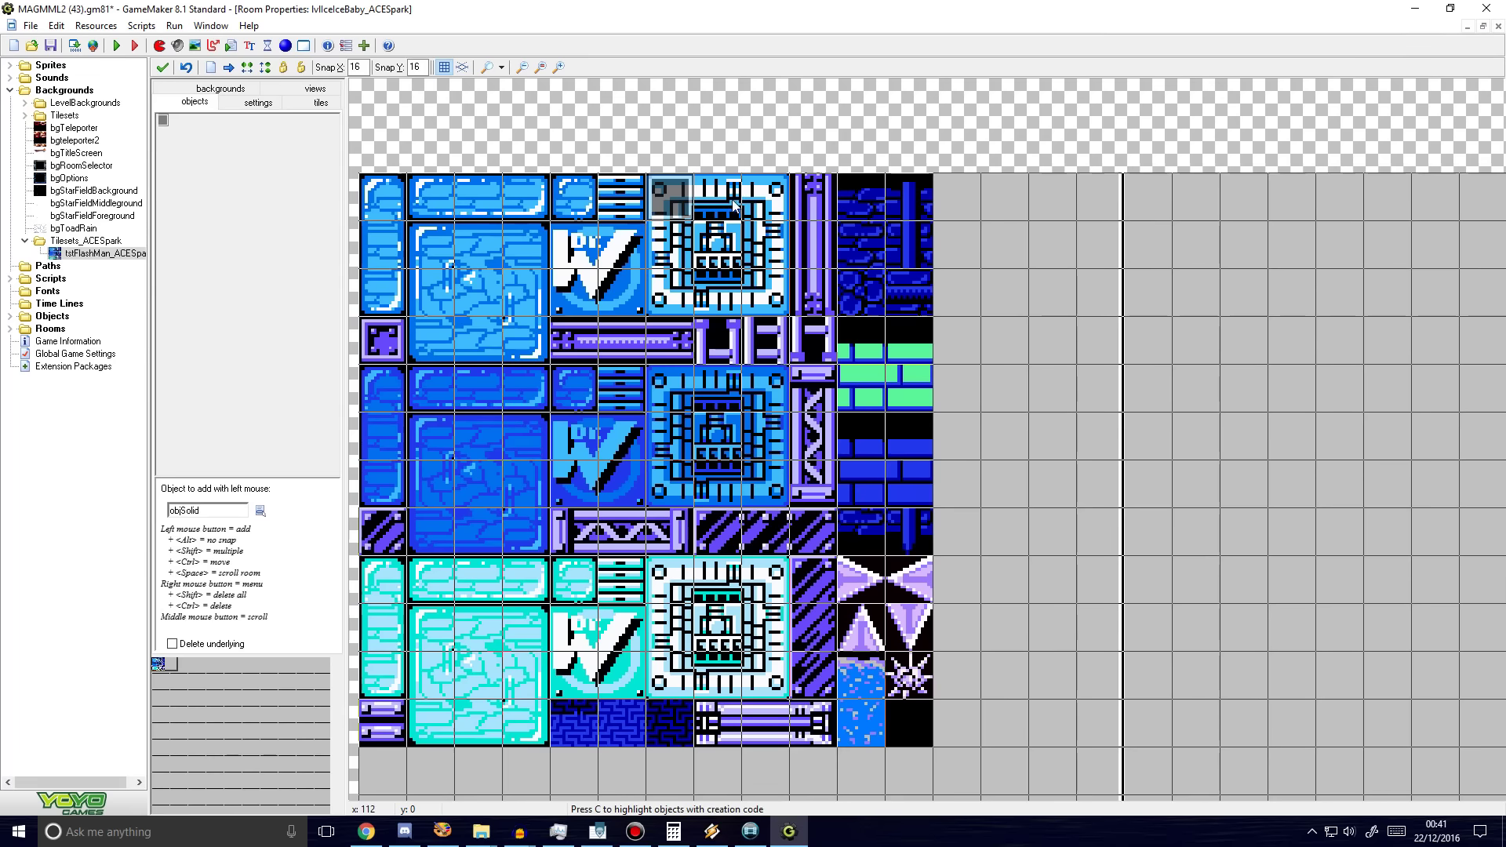
pyautogui.click(718, 206)
pyautogui.click(759, 216)
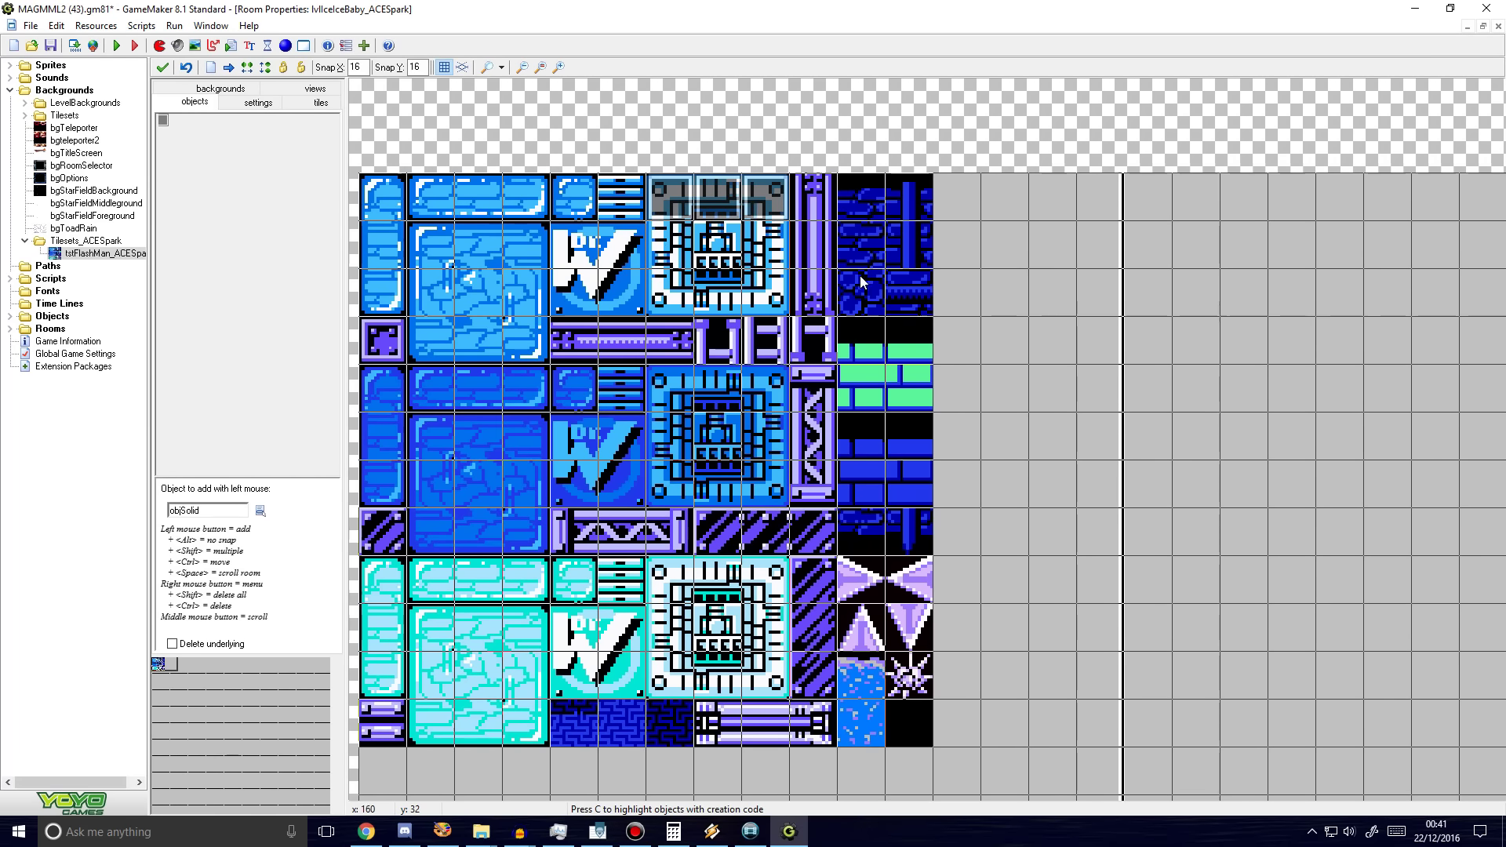
# Step: Cover the rest of the three circuit panels, the upper two W panels and several purple pipes and pillars with objSolid blocks
pyautogui.moveTo(772, 255)
pyautogui.keyDown('shift'); pyautogui.mouseDown()
pyautogui.moveTo(715, 244)
pyautogui.moveTo(718, 292)
pyautogui.moveTo(764, 292)
pyautogui.mouseUp(); pyautogui.keyUp('shift')
pyautogui.moveTo(772, 403)
pyautogui.keyDown('shift'); pyautogui.mouseDown()
pyautogui.moveTo(662, 388)
pyautogui.moveTo(776, 439)
pyautogui.moveTo(706, 483)
pyautogui.moveTo(801, 493)
pyautogui.moveTo(819, 205)
pyautogui.mouseUp(); pyautogui.keyUp('shift')
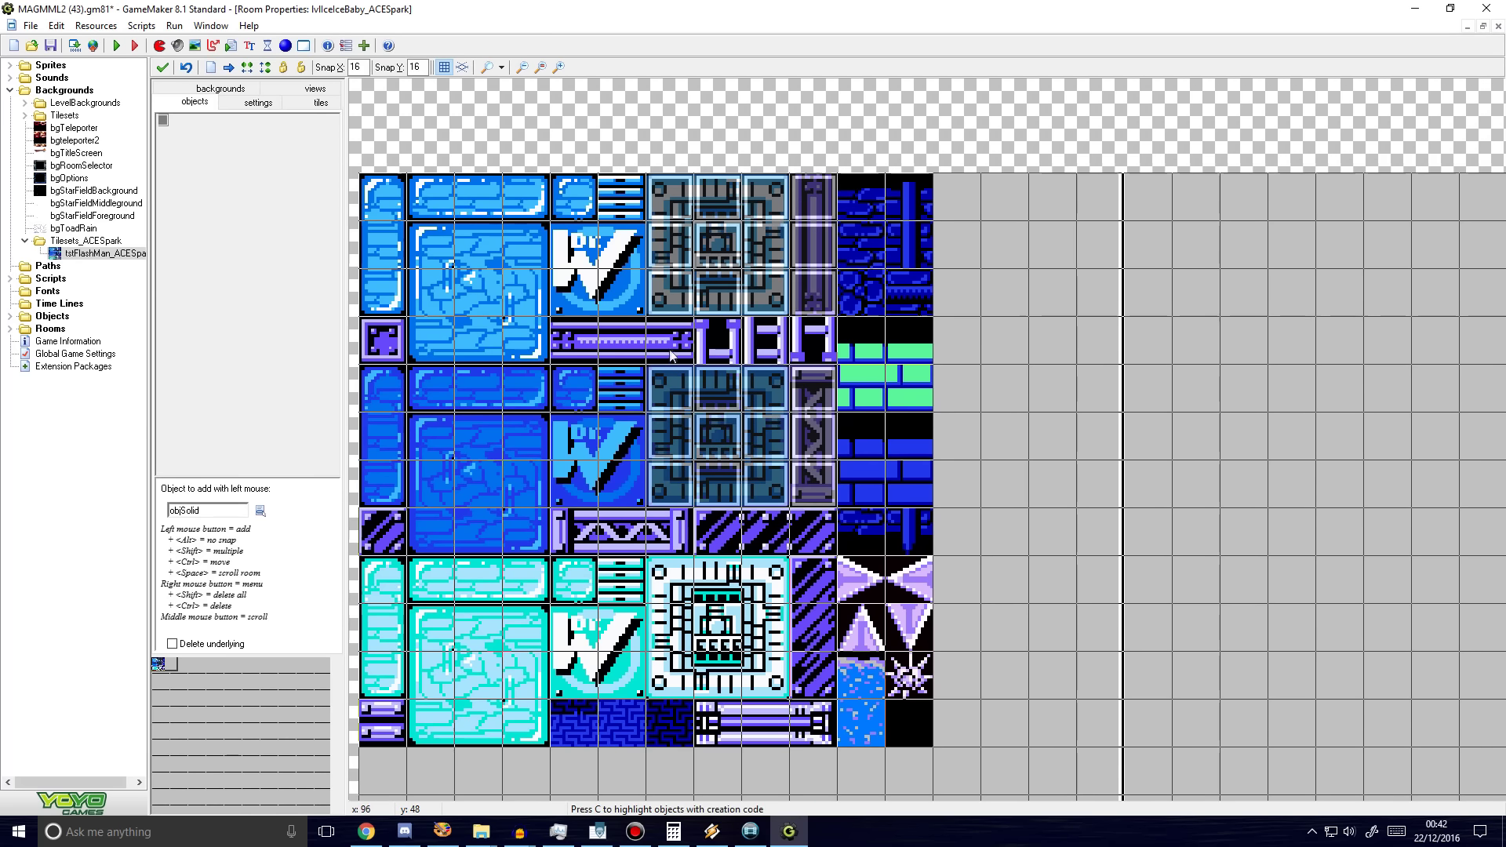
pyautogui.moveTo(671, 355)
pyautogui.keyDown('shift'); pyautogui.mouseDown()
pyautogui.moveTo(576, 339)
pyautogui.moveTo(577, 294)
pyautogui.moveTo(620, 292)
pyautogui.moveTo(604, 470)
pyautogui.moveTo(584, 439)
pyautogui.moveTo(754, 607)
pyautogui.moveTo(714, 674)
pyautogui.moveTo(667, 651)
pyautogui.moveTo(718, 628)
pyautogui.moveTo(802, 735)
pyautogui.moveTo(776, 687)
pyautogui.mouseUp(); pyautogui.keyUp('shift')
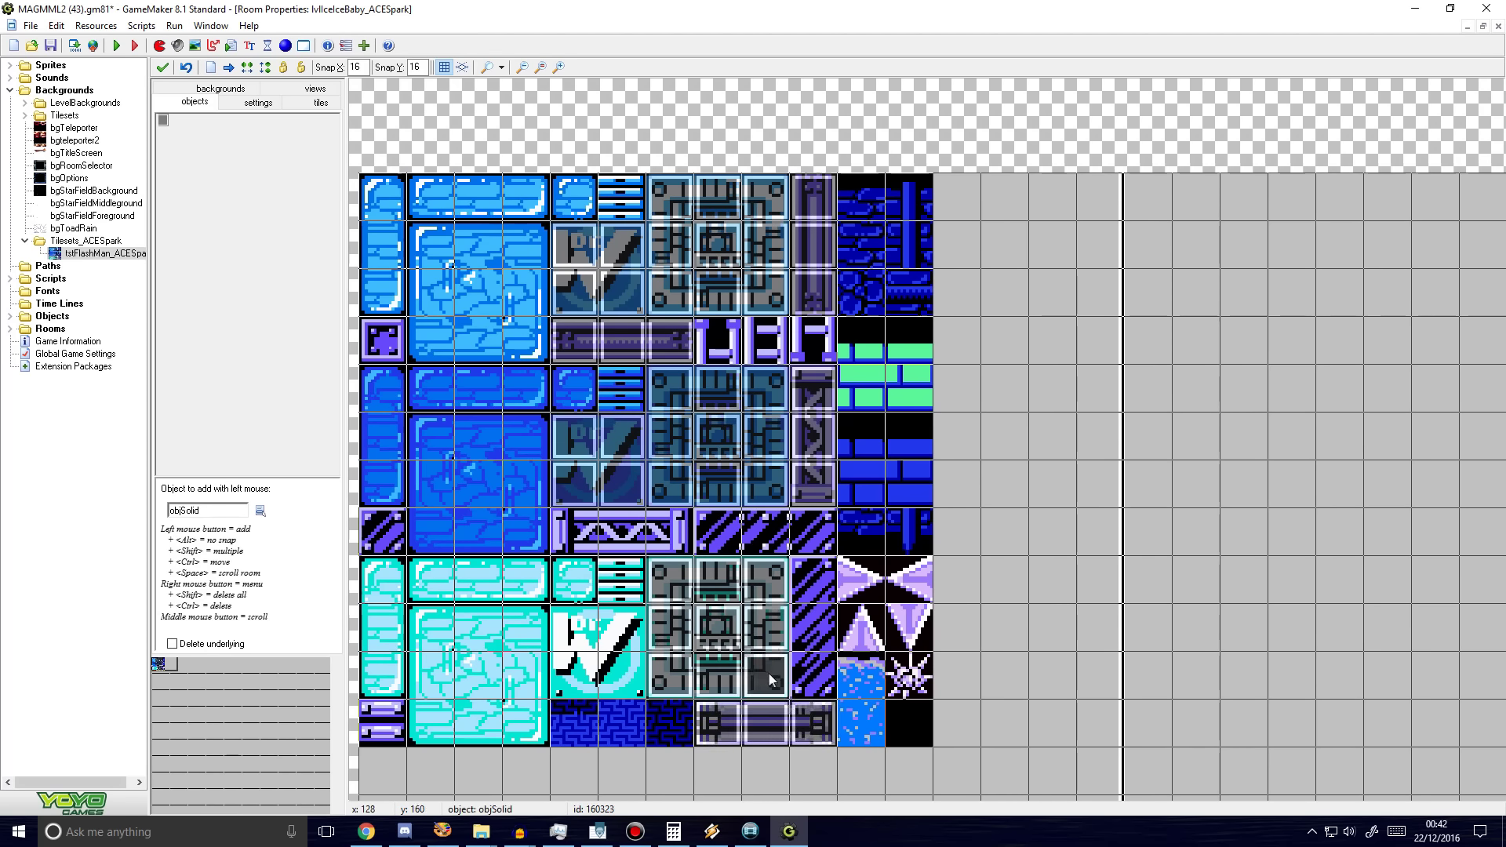
# Step: Delete the doubled objSolid block on the lowest circuit panel, and erase and re-place the blocks along the middle panel's top row
pyautogui.rightClick(765, 676)
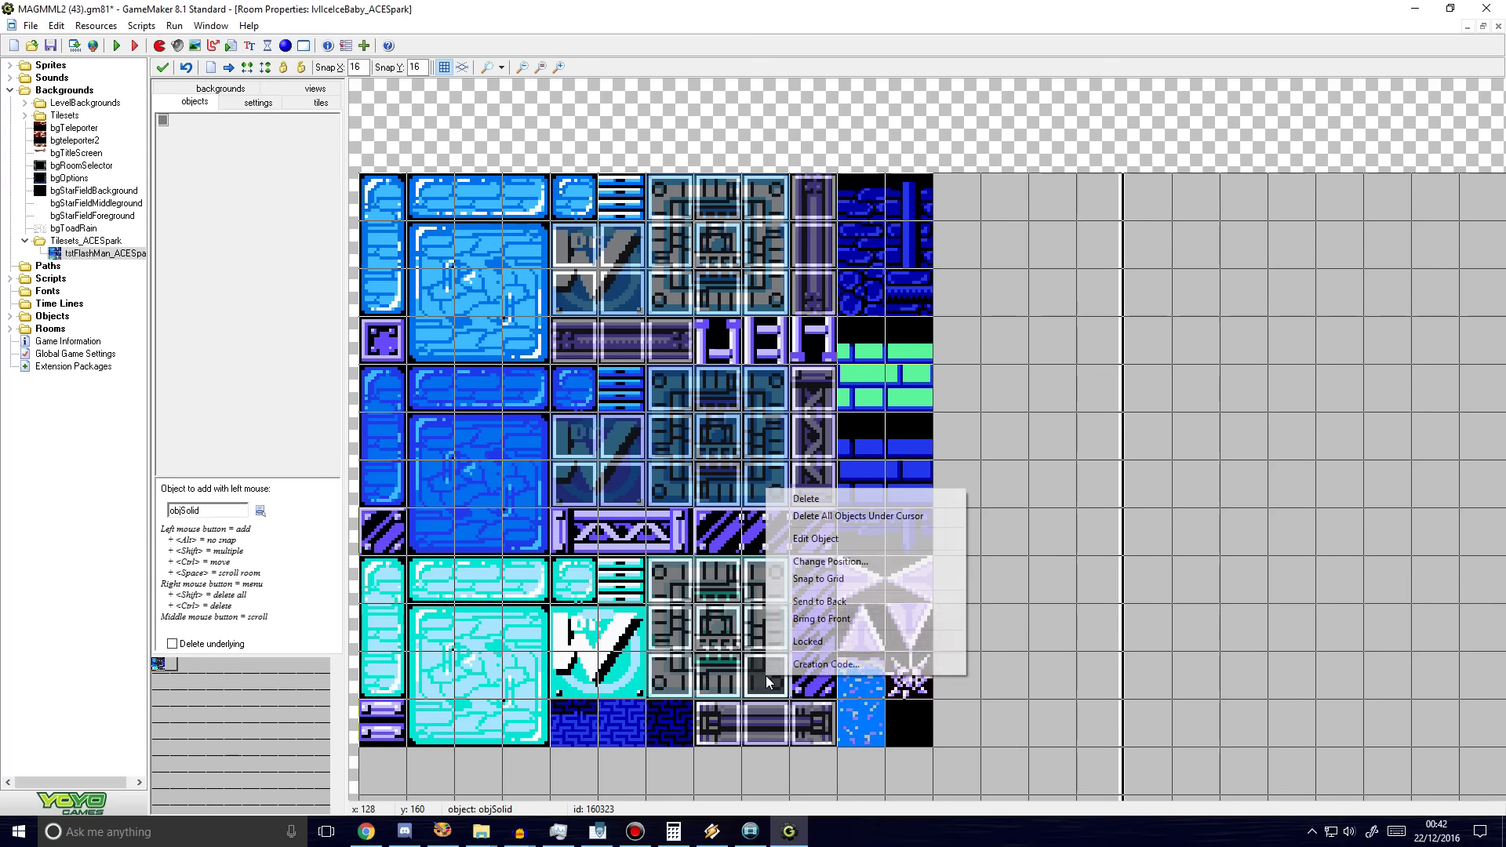
pyautogui.click(816, 499)
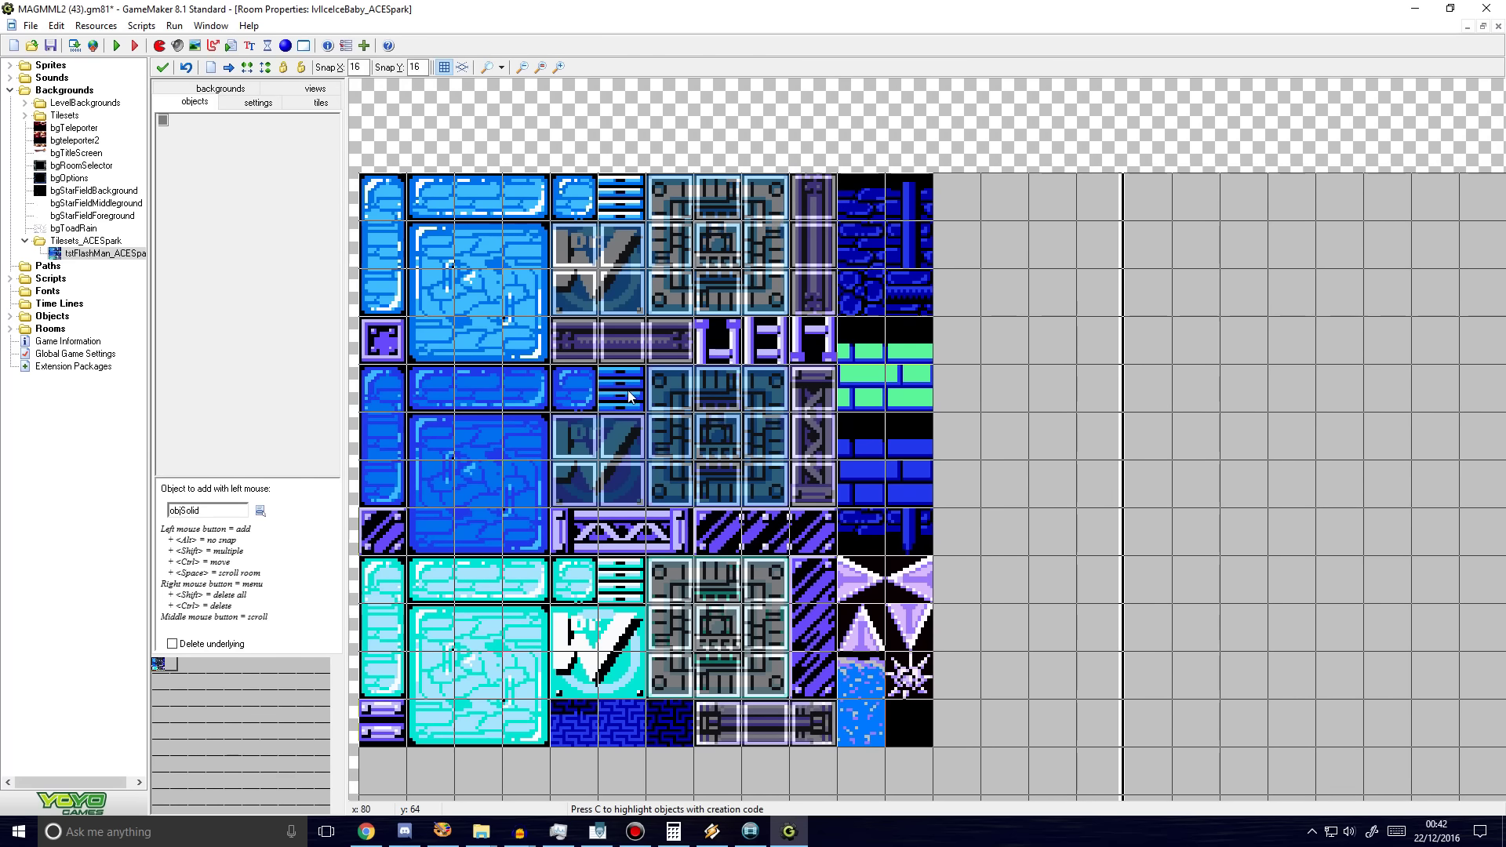
pyautogui.keyDown('shift'); pyautogui.moveTo(627, 389); pyautogui.dragTo(832, 404, button='right'); pyautogui.keyUp('shift')
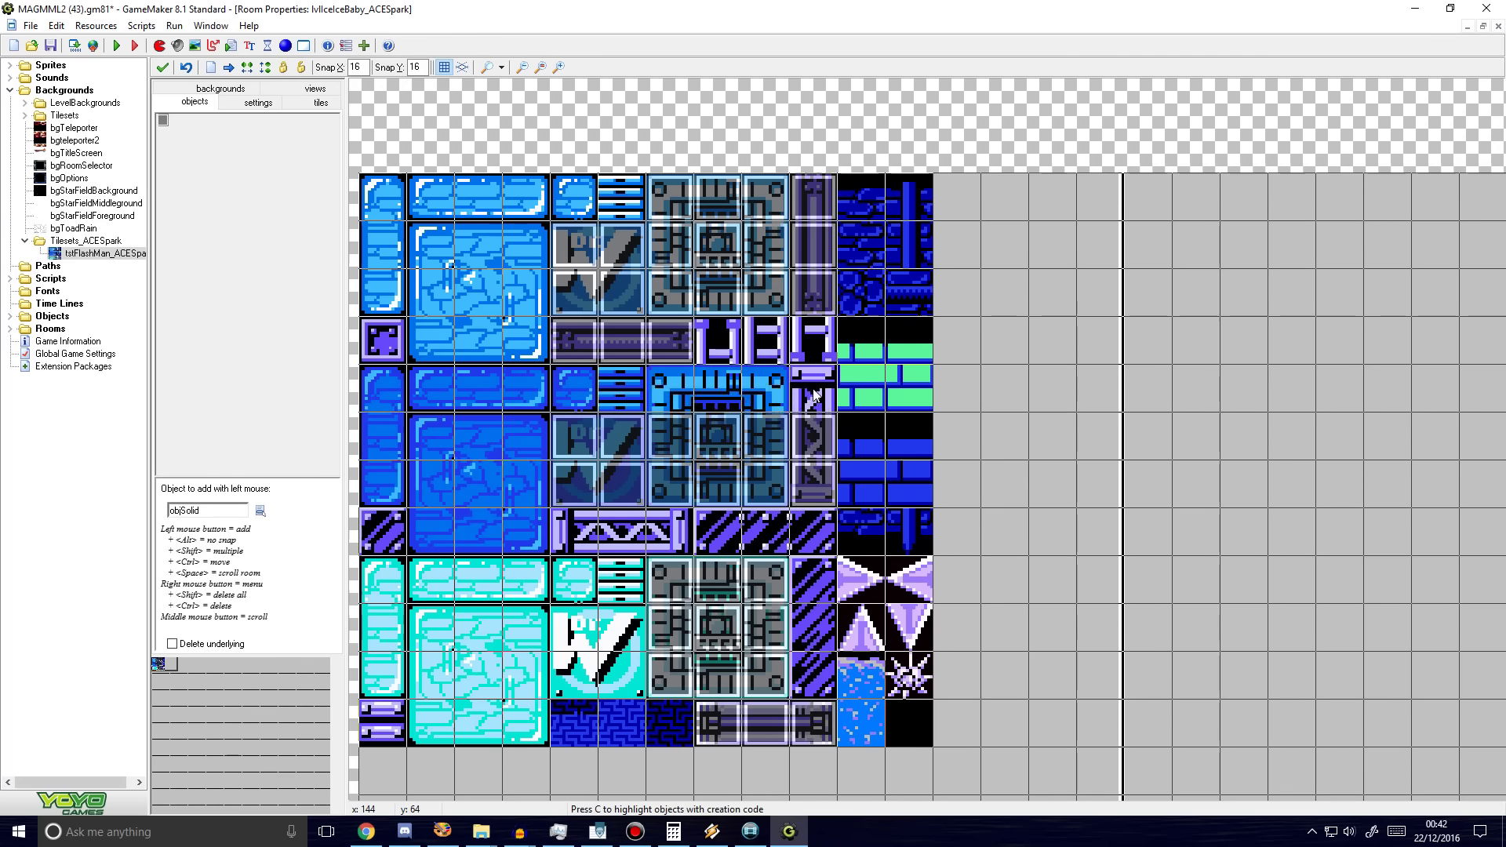
pyautogui.moveTo(803, 392)
pyautogui.keyDown('shift'); pyautogui.mouseDown()
pyautogui.moveTo(676, 387)
pyautogui.moveTo(793, 393)
pyautogui.mouseUp(); pyautogui.keyUp('shift')
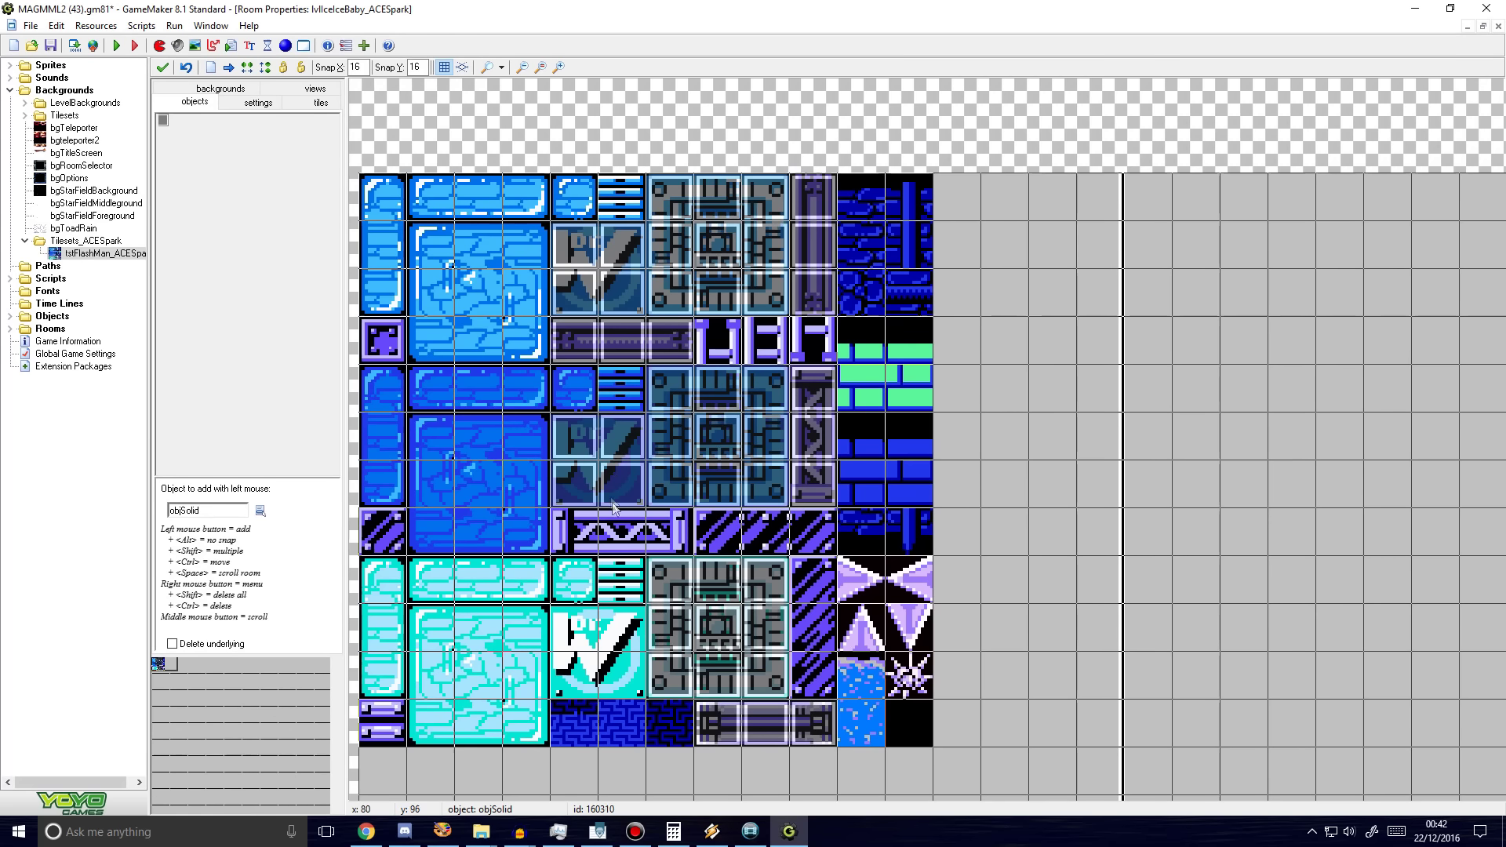
# Step: Cover the purple truss, diagonally striped tiles and single square purple tiles in the first column with objSolid blocks
pyautogui.moveTo(581, 531)
pyautogui.keyDown('shift'); pyautogui.mouseDown()
pyautogui.moveTo(815, 532)
pyautogui.moveTo(816, 670)
pyautogui.mouseUp(); pyautogui.keyUp('shift')
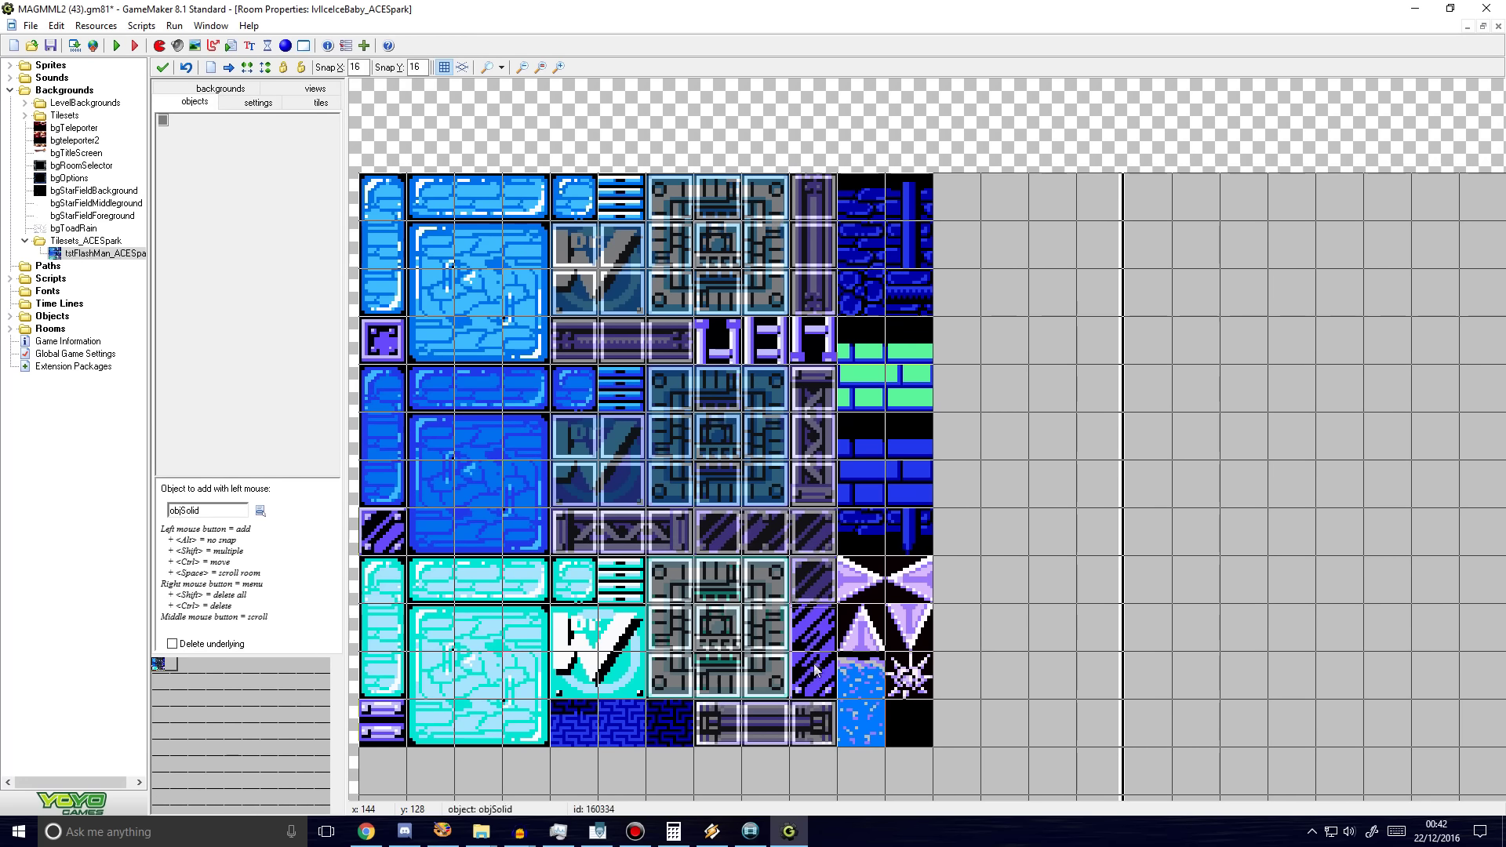
pyautogui.keyDown('shift'); pyautogui.click(383, 532); pyautogui.keyUp('shift')
pyautogui.keyDown('shift'); pyautogui.click(383, 340); pyautogui.keyUp('shift')
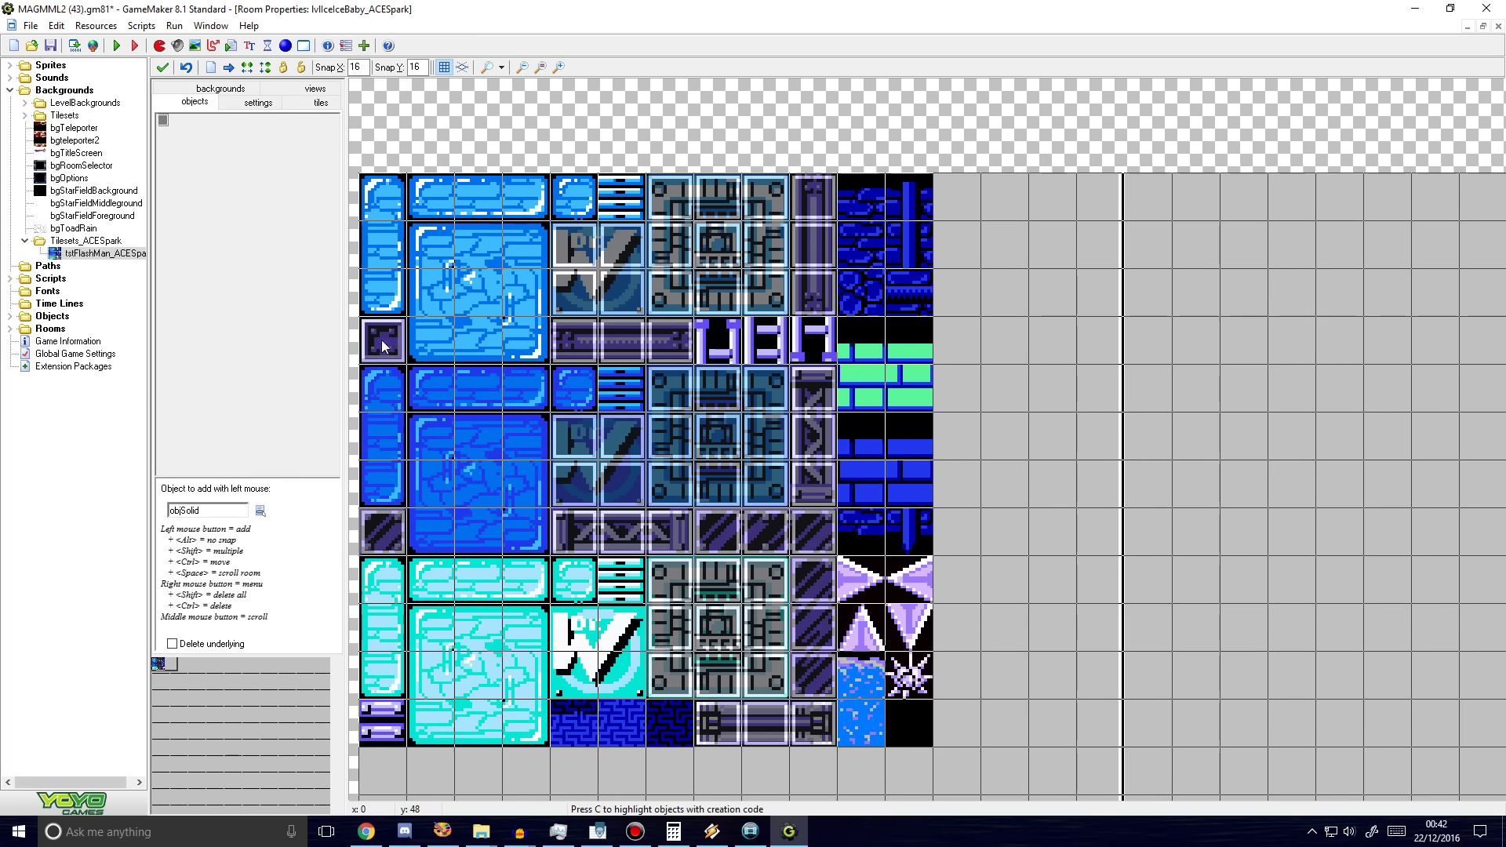
pyautogui.keyDown('shift'); pyautogui.click(374, 731); pyautogui.keyUp('shift')
# Step: Cover all light blue, dark blue and cyan ice tiles of the tileset with objIce from the Collision group
pyautogui.click(258, 508)
pyautogui.moveTo(286, 520)
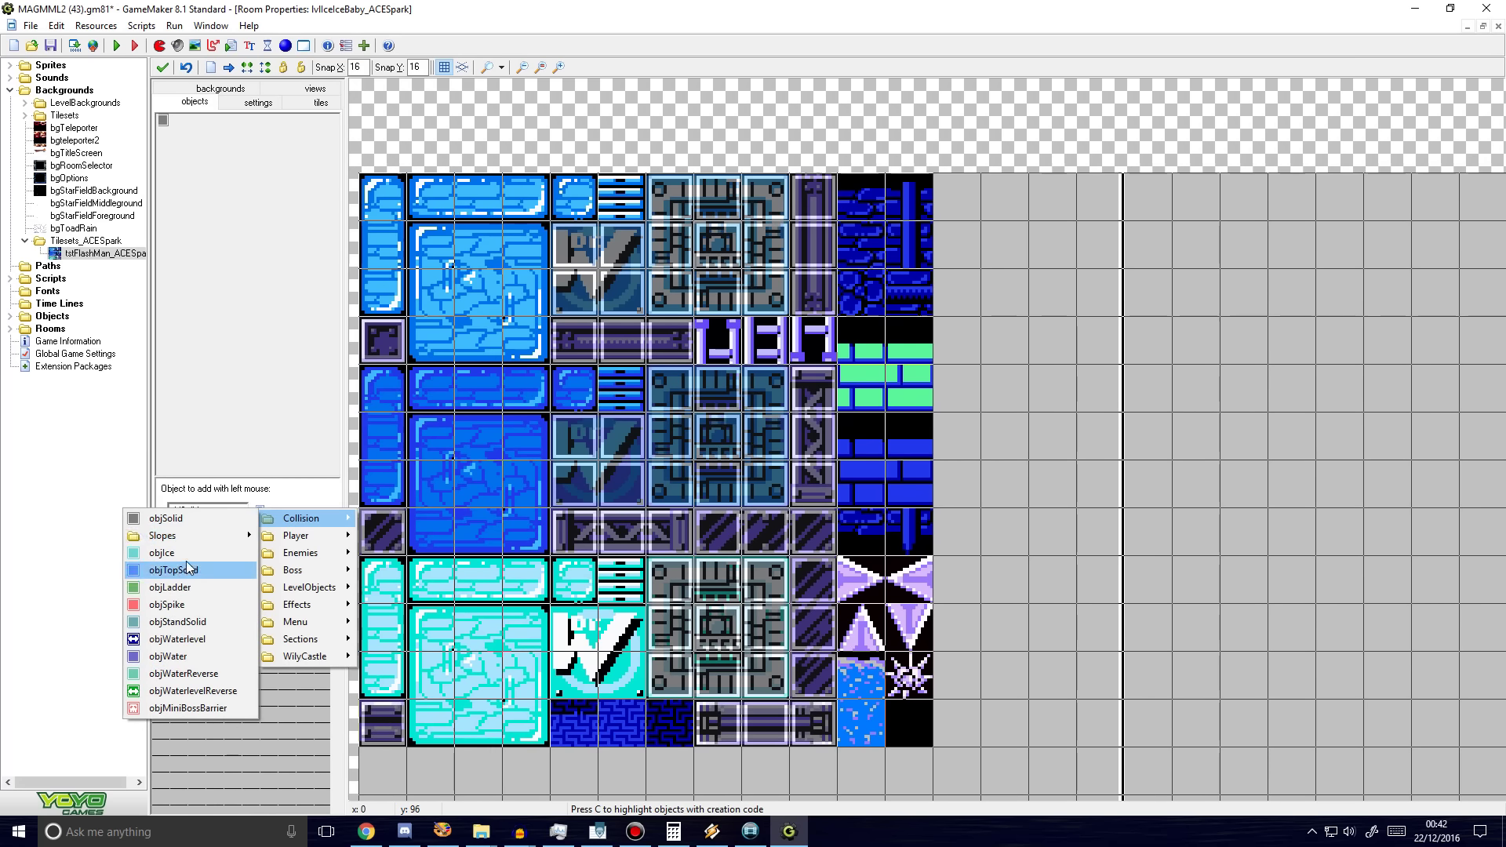
pyautogui.click(165, 552)
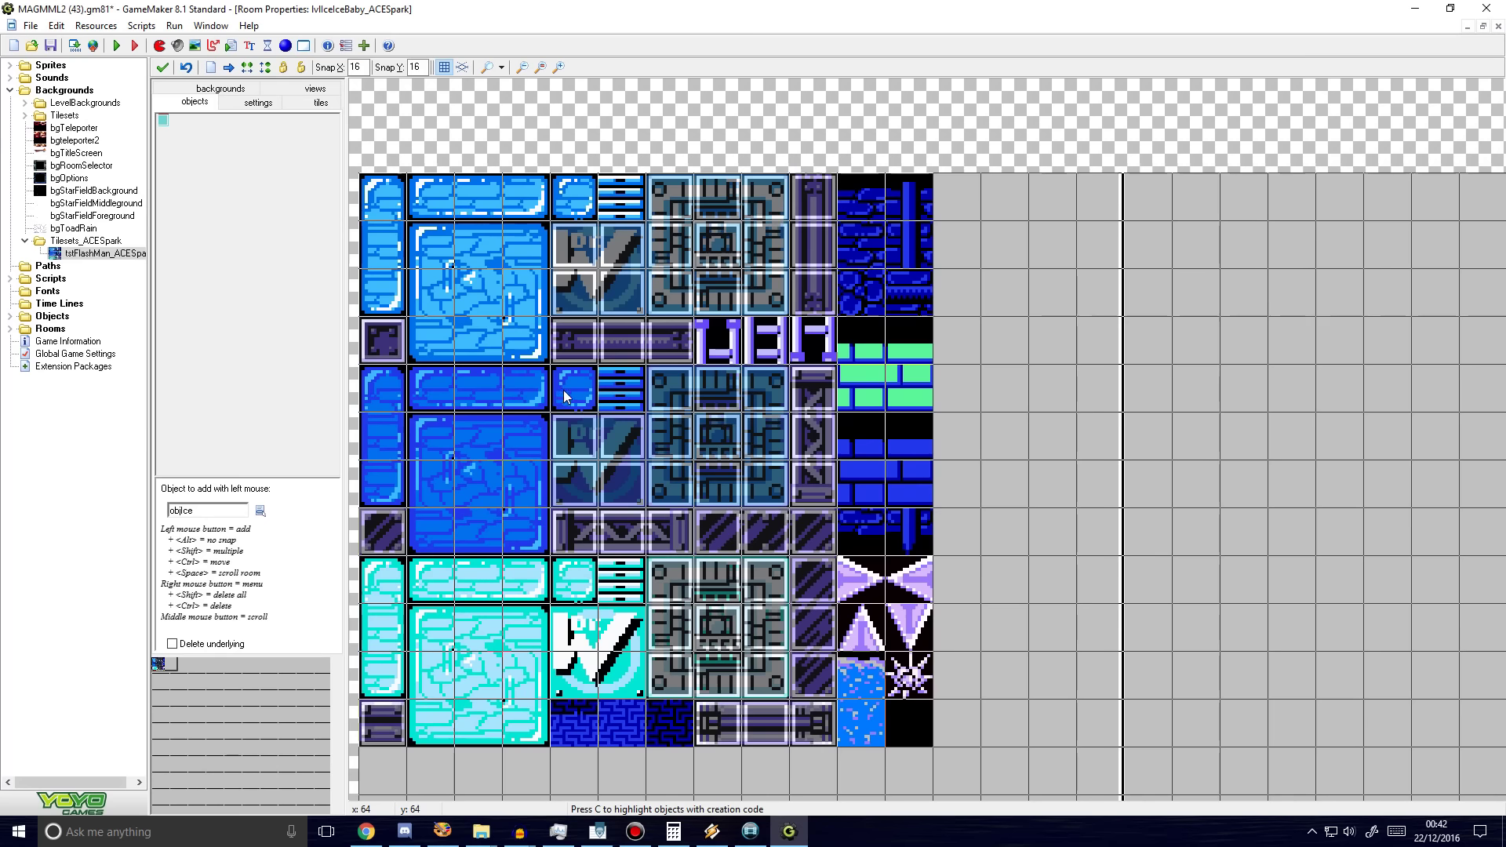
pyautogui.moveTo(564, 389)
pyautogui.keyDown('shift'); pyautogui.mouseDown()
pyautogui.moveTo(423, 389)
pyautogui.moveTo(431, 436)
pyautogui.moveTo(517, 499)
pyautogui.moveTo(393, 487)
pyautogui.moveTo(472, 487)
pyautogui.mouseUp(); pyautogui.keyUp('shift')
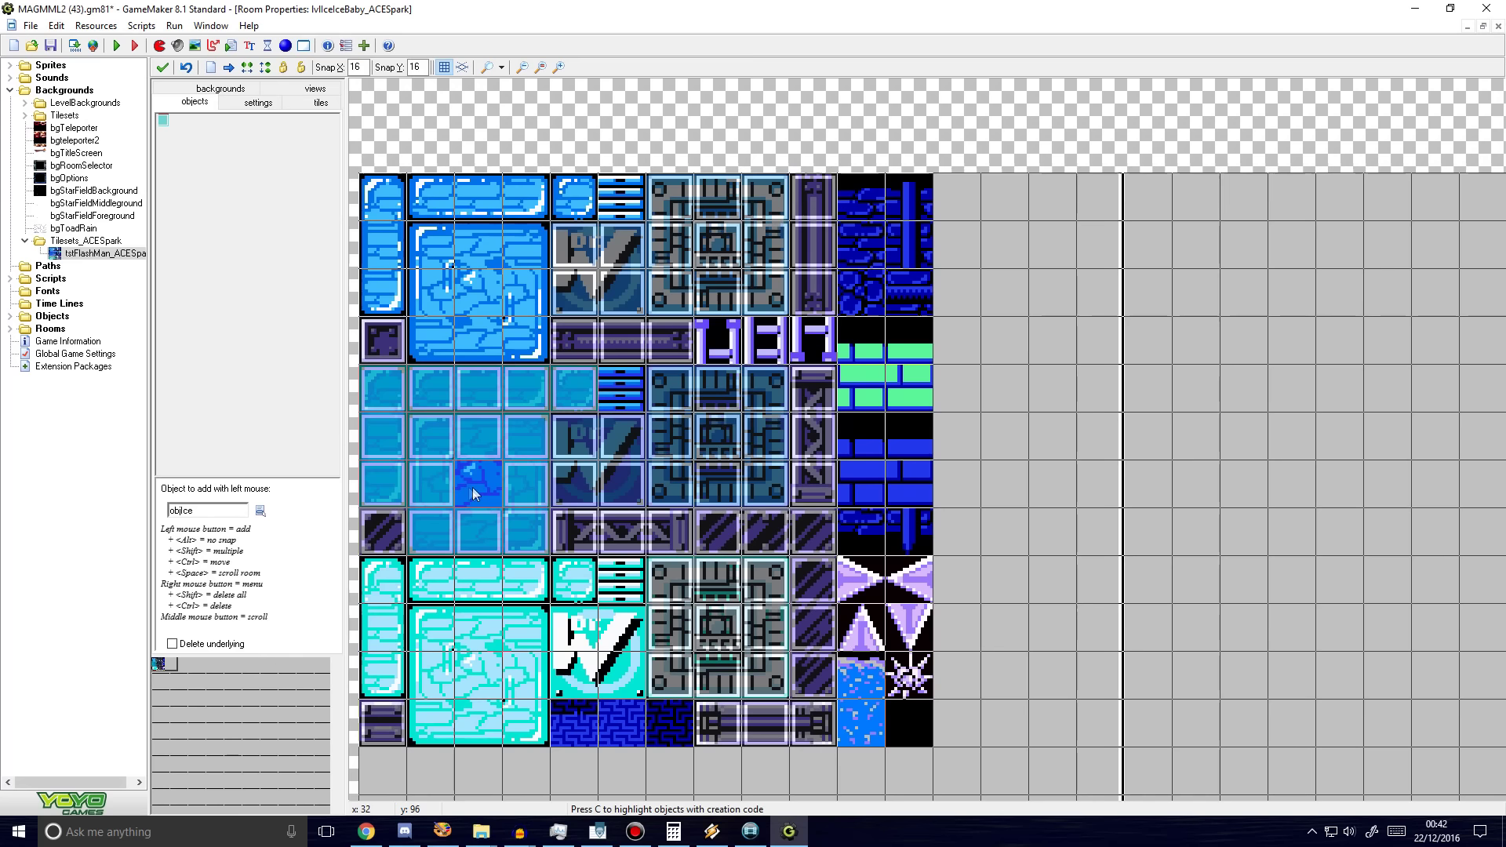
pyautogui.moveTo(447, 348)
pyautogui.keyDown('shift'); pyautogui.mouseDown()
pyautogui.moveTo(499, 248)
pyautogui.moveTo(472, 297)
pyautogui.moveTo(384, 318)
pyautogui.moveTo(420, 198)
pyautogui.moveTo(534, 196)
pyautogui.moveTo(568, 392)
pyautogui.moveTo(563, 572)
pyautogui.moveTo(379, 577)
pyautogui.mouseUp(); pyautogui.keyUp('shift')
pyautogui.keyDown('shift'); pyautogui.moveTo(411, 644); pyautogui.dragTo(496, 632); pyautogui.keyUp('shift')
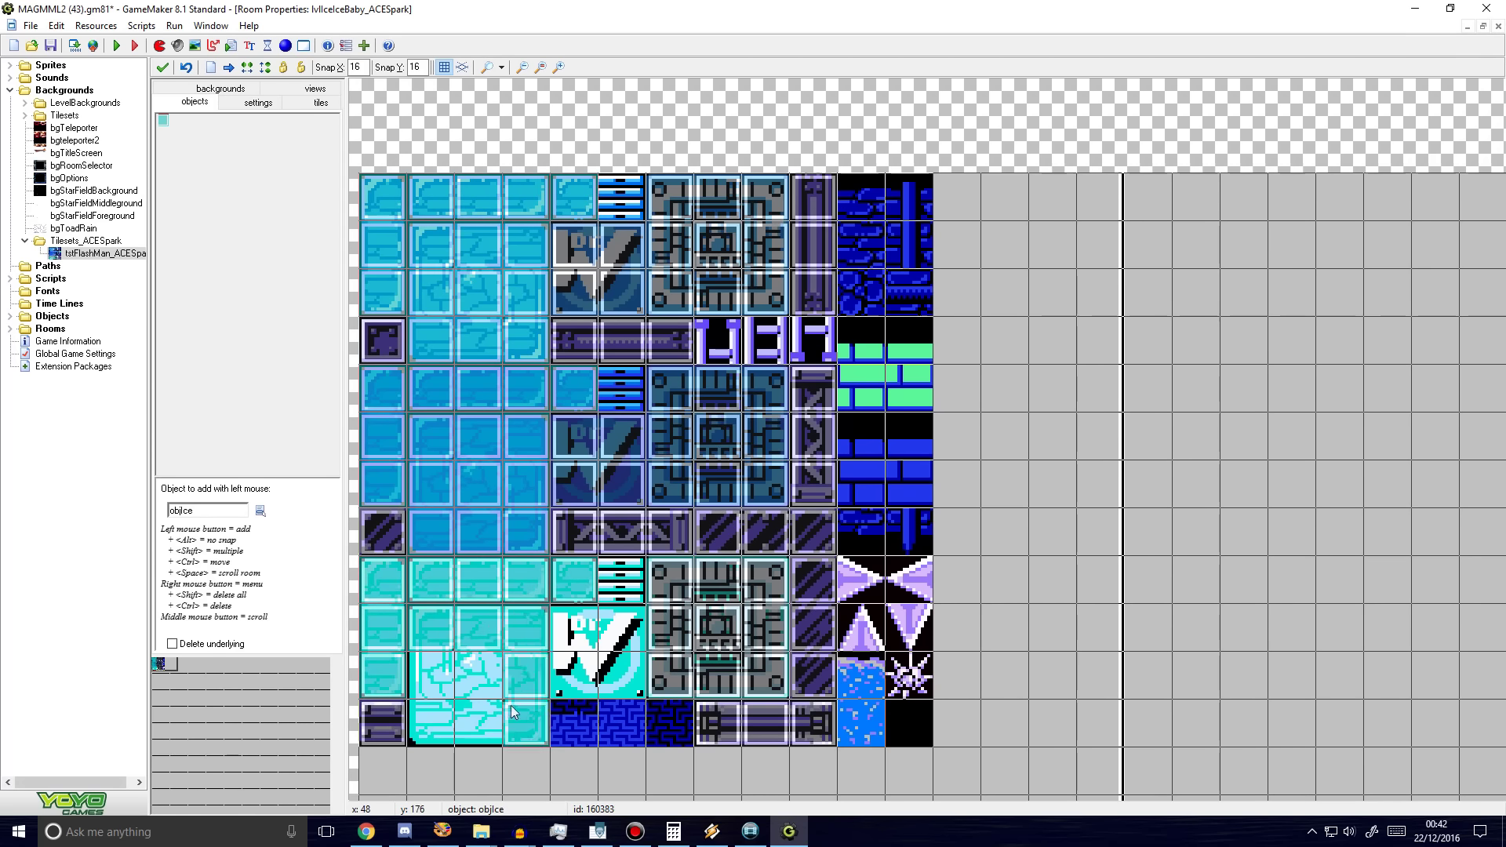
pyautogui.keyDown('shift'); pyautogui.moveTo(510, 704); pyautogui.dragTo(423, 675); pyautogui.keyUp('shift')
# Step: Cover the four tiles of the lowest W panel with objSolid blocks
pyautogui.click(260, 510)
pyautogui.moveTo(314, 528)
pyautogui.moveTo(408, 528)
pyautogui.click(182, 527)
pyautogui.moveTo(590, 627)
pyautogui.keyDown('shift'); pyautogui.mouseDown(button='right')
pyautogui.moveTo(620, 674)
pyautogui.moveTo(577, 674)
pyautogui.mouseUp(button='right'); pyautogui.keyUp('shift')
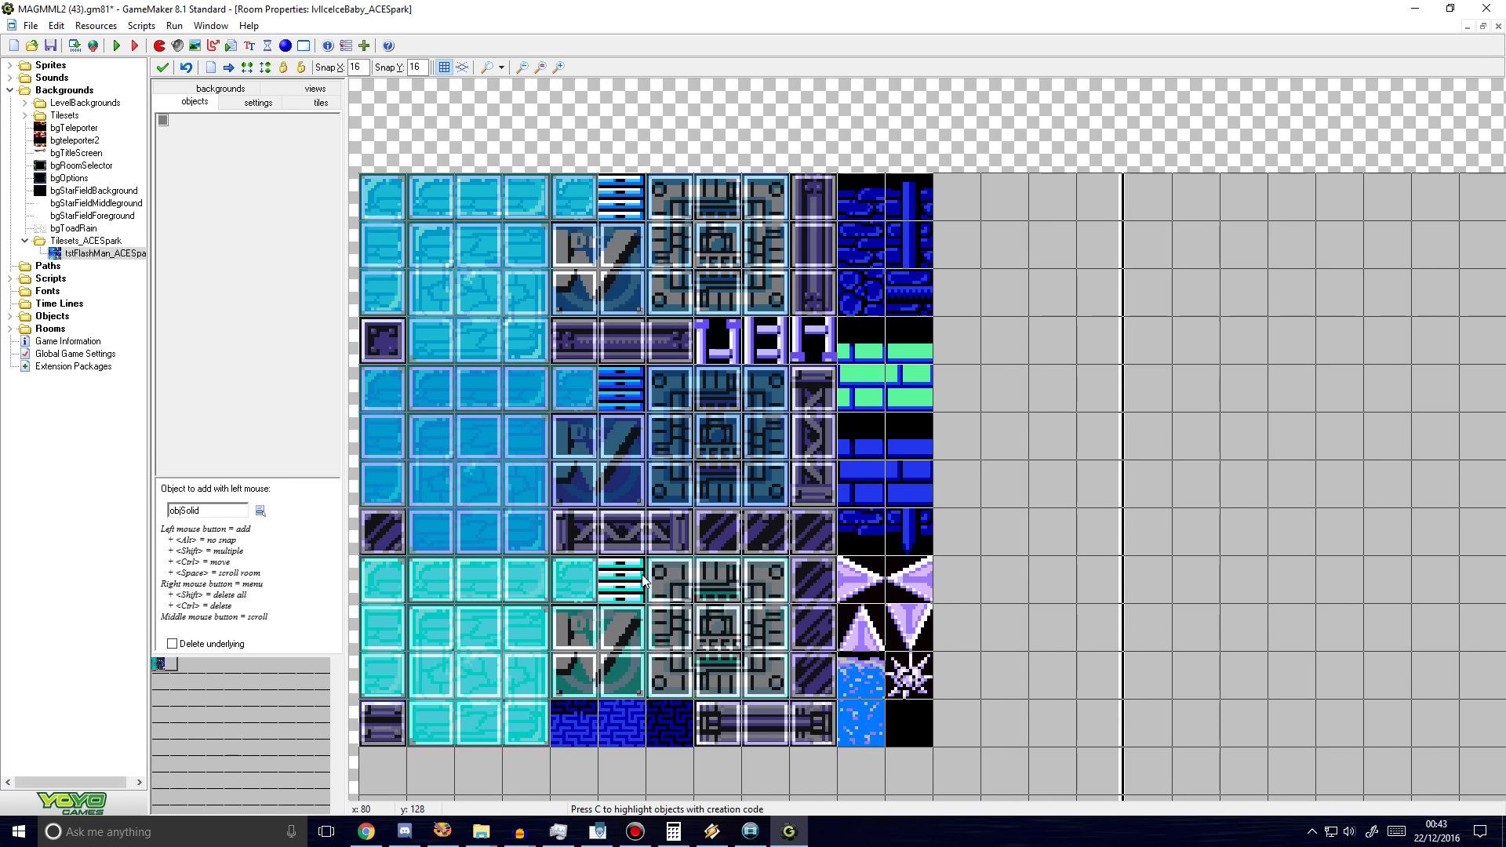
# Step: Place objSpike objects from the Collision group over the five spike tiles
pyautogui.click(260, 511)
pyautogui.moveTo(273, 528)
pyautogui.click(195, 607)
pyautogui.moveTo(910, 631)
pyautogui.keyDown('shift'); pyautogui.mouseDown()
pyautogui.moveTo(908, 598)
pyautogui.moveTo(861, 627)
pyautogui.moveTo(908, 675)
pyautogui.mouseUp(); pyautogui.keyUp('shift')
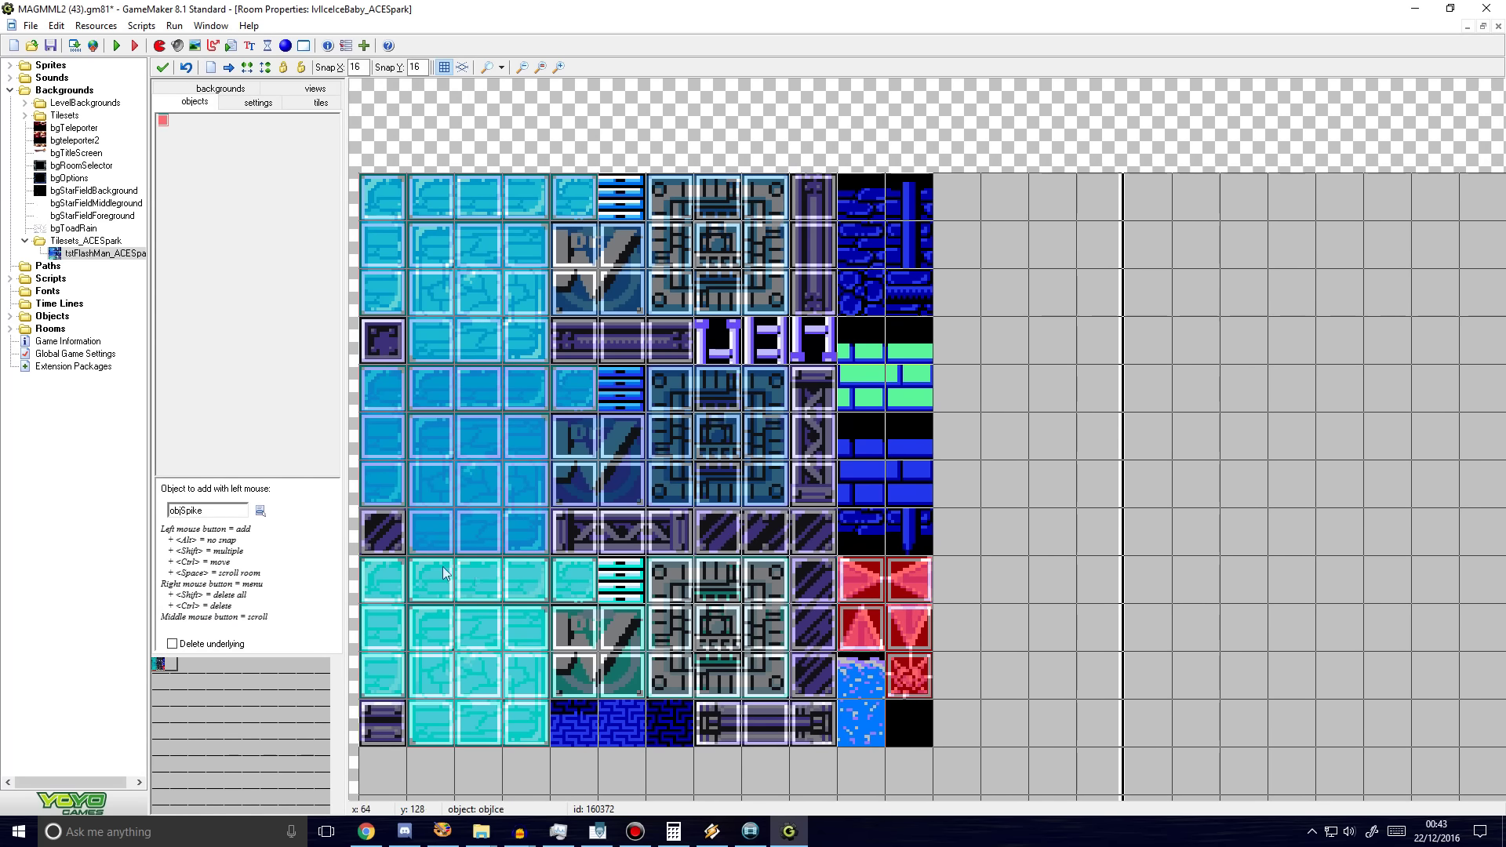
# Step: Place objWater objects from the Collision group over the two water tiles
pyautogui.click(259, 511)
pyautogui.moveTo(274, 530)
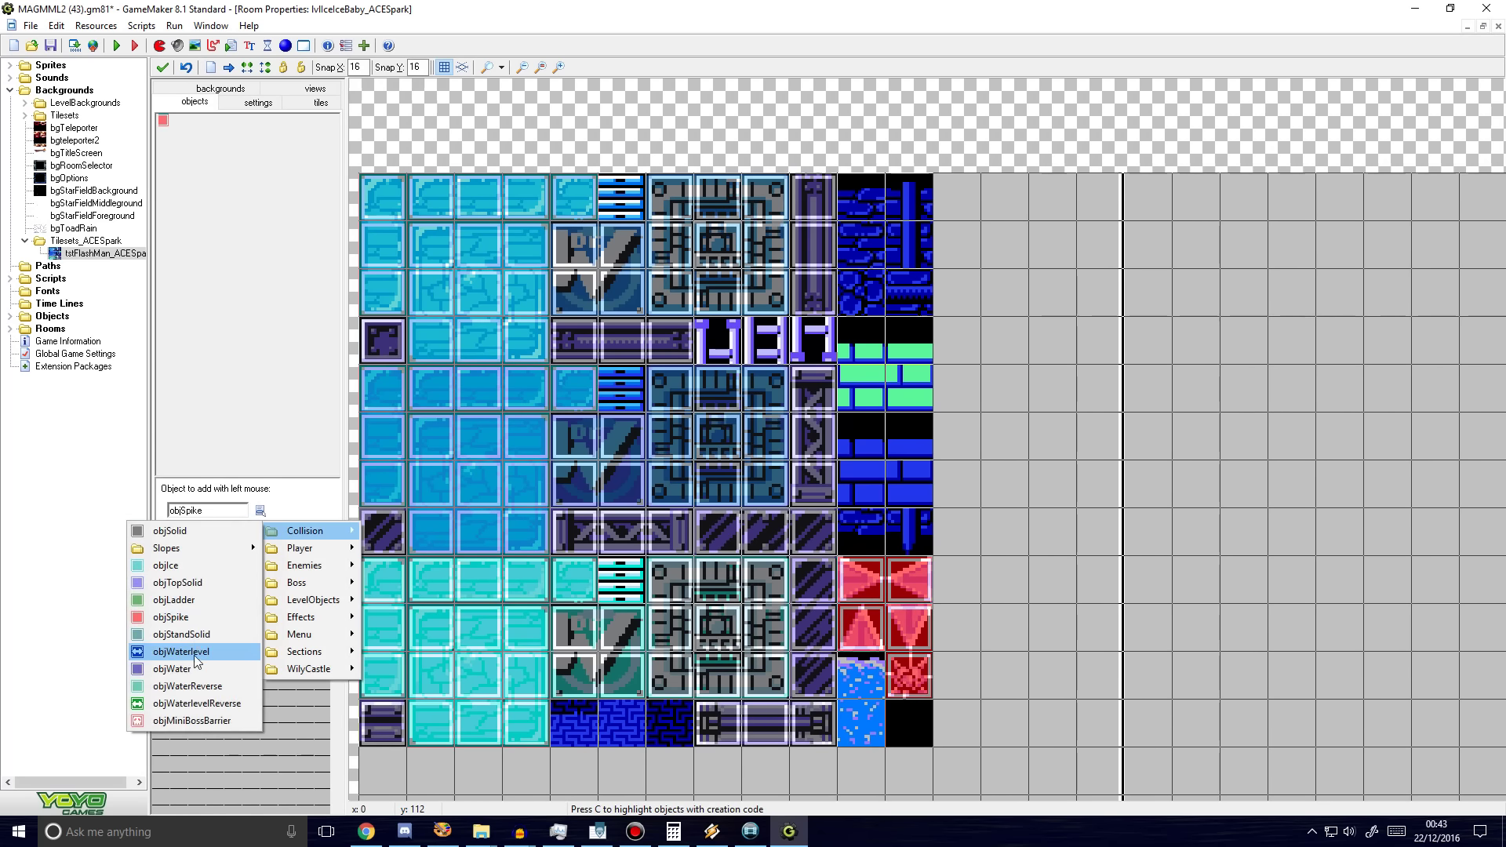
pyautogui.click(172, 669)
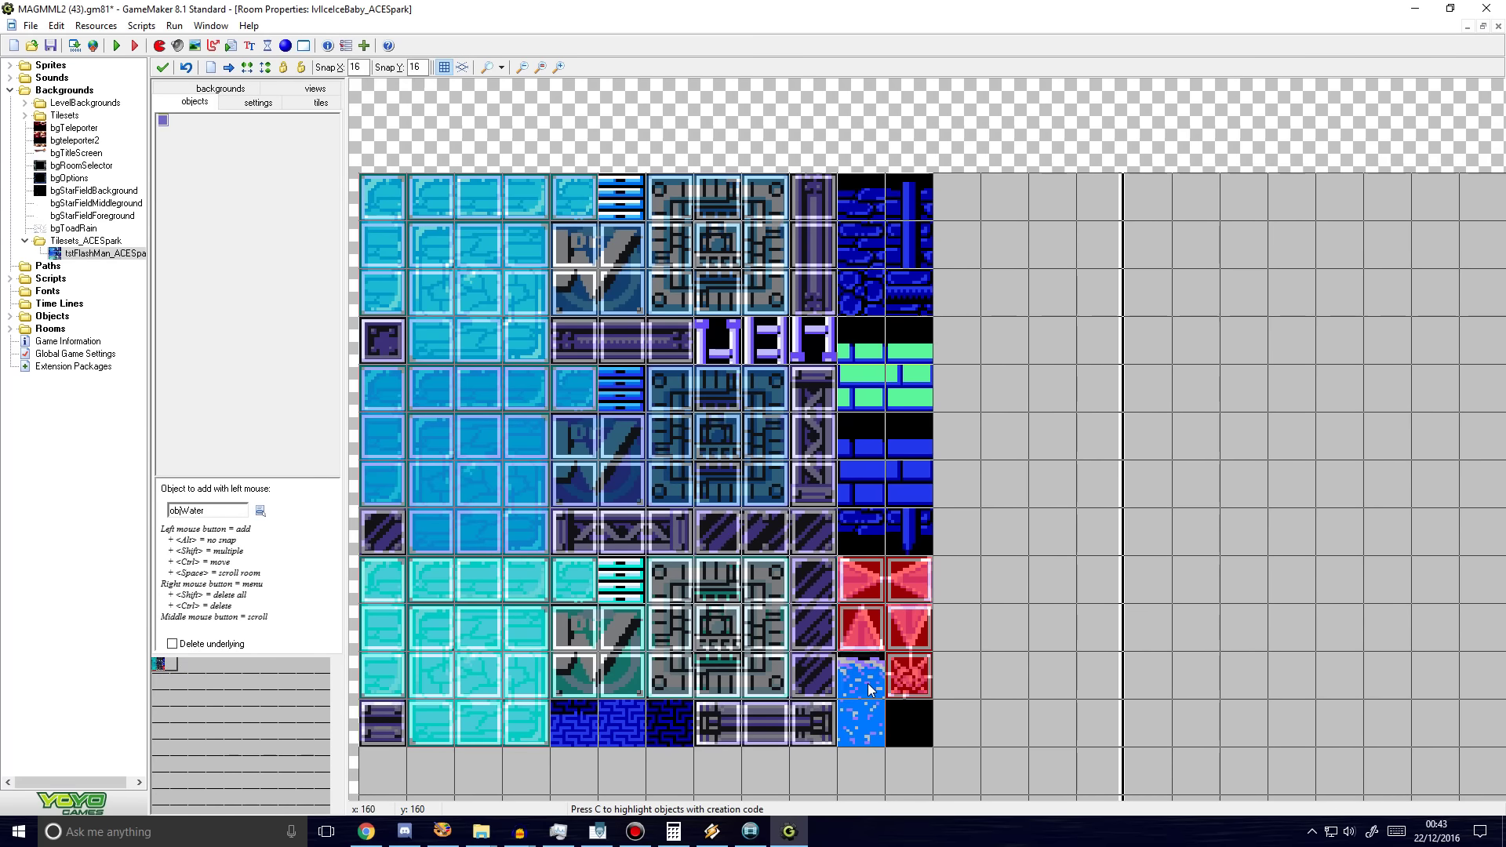
pyautogui.keyDown('shift'); pyautogui.moveTo(867, 722); pyautogui.dragTo(872, 680); pyautogui.keyUp('shift')
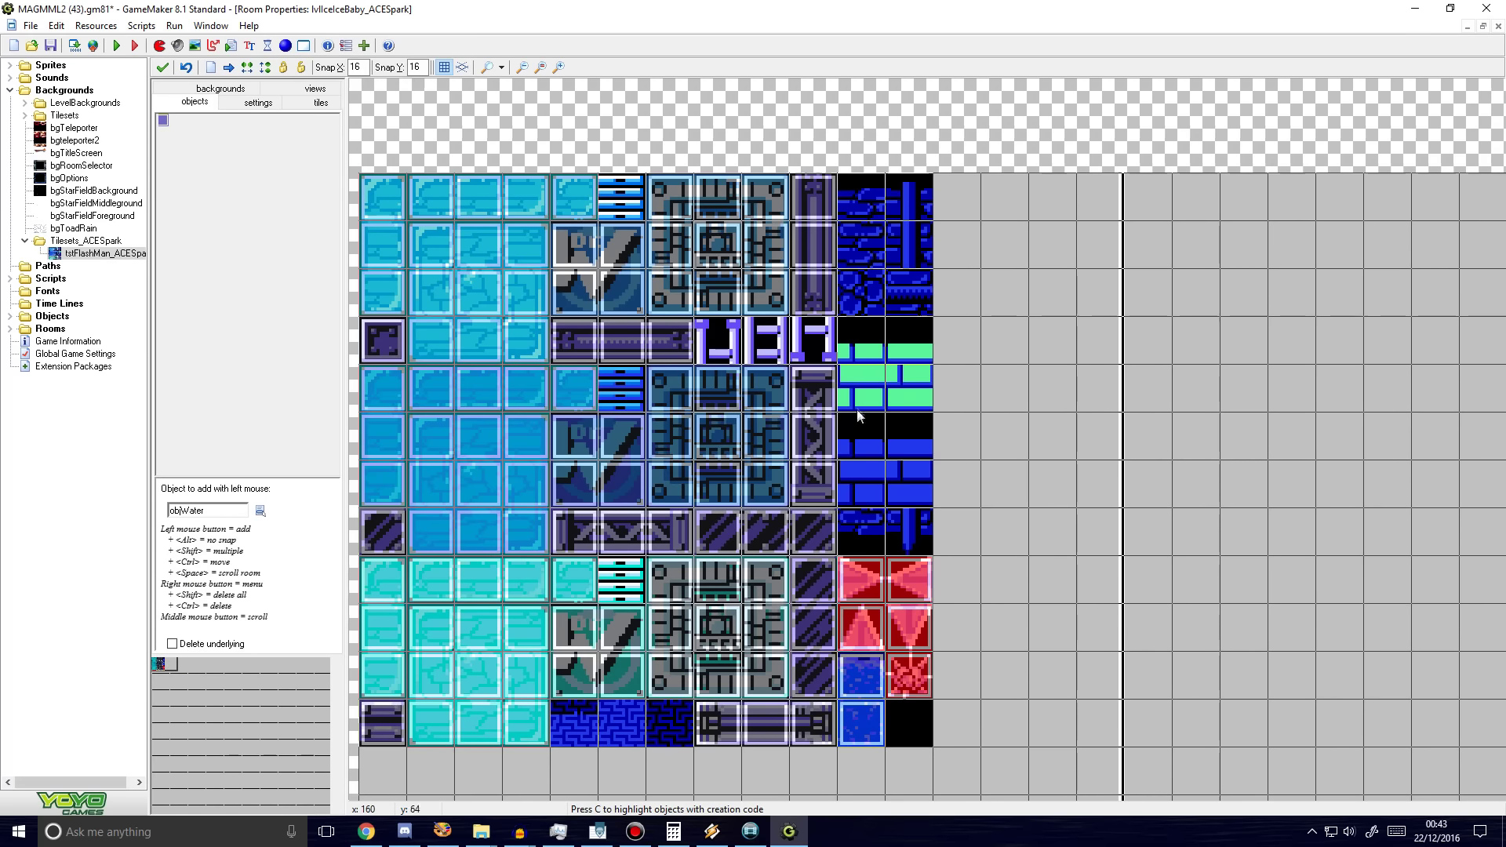
# Step: Place objLadder objects from the Collision group over the three purple ladder tiles
pyautogui.click(260, 511)
pyautogui.moveTo(271, 530)
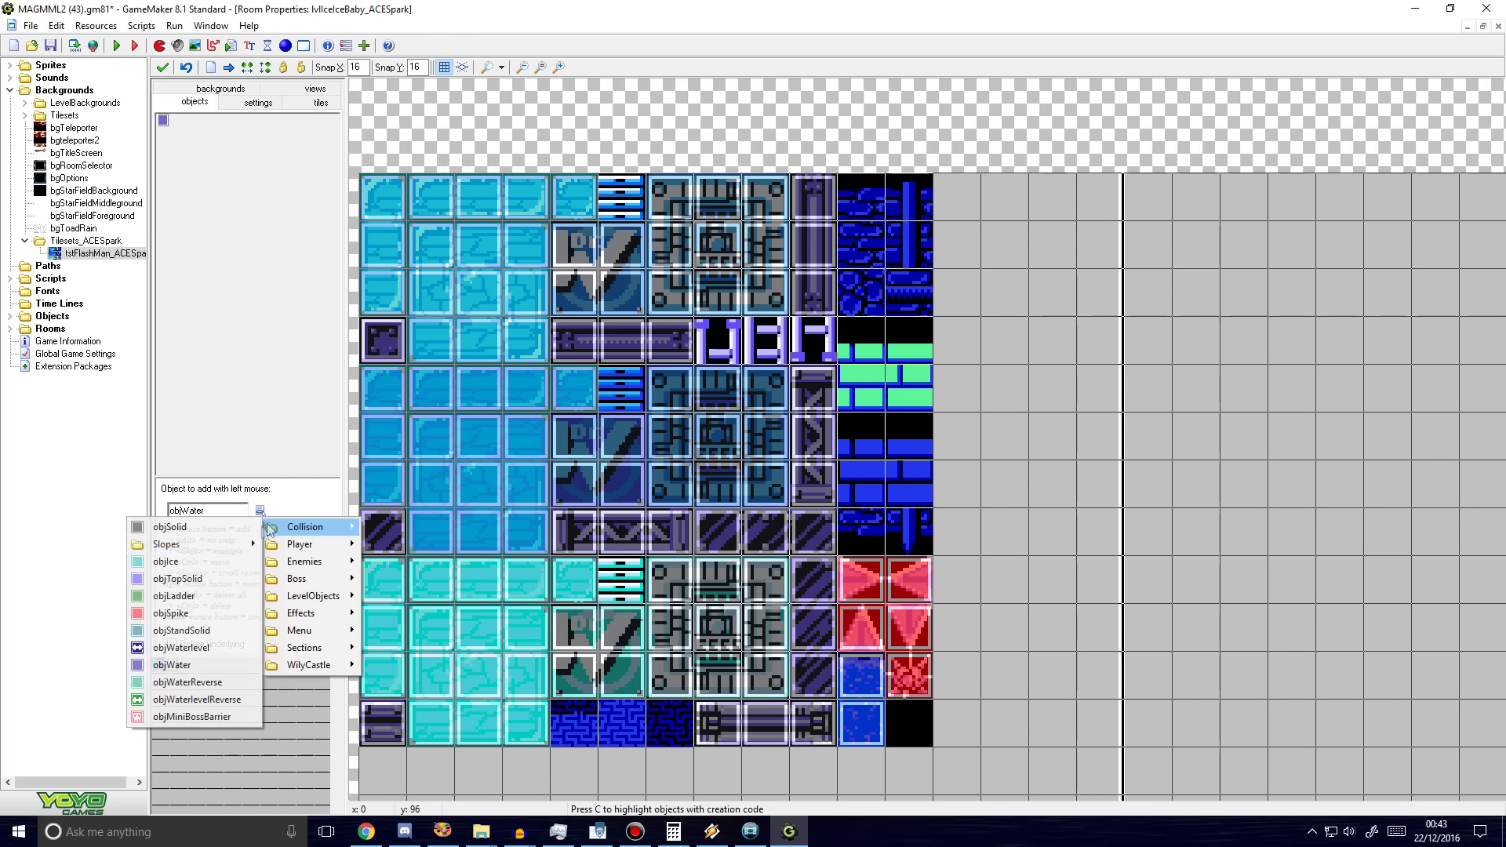
pyautogui.click(174, 595)
pyautogui.keyDown('shift'); pyautogui.moveTo(718, 341); pyautogui.dragTo(810, 339); pyautogui.keyUp('shift')
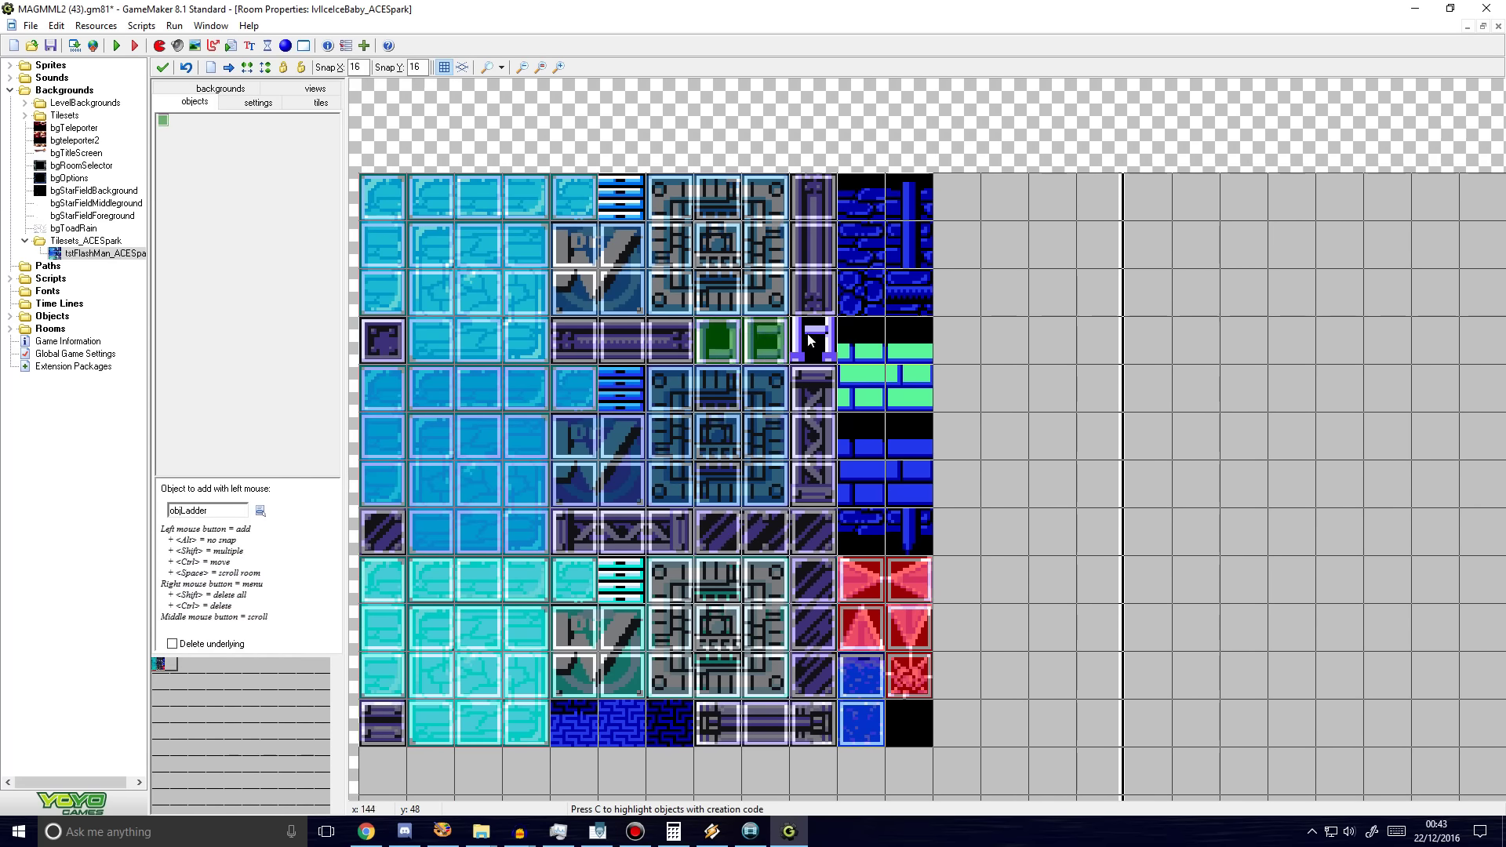
# Step: Place an objBossDoor from the Boss group on each of the three striped shutter tiles
pyautogui.click(259, 511)
pyautogui.moveTo(303, 520)
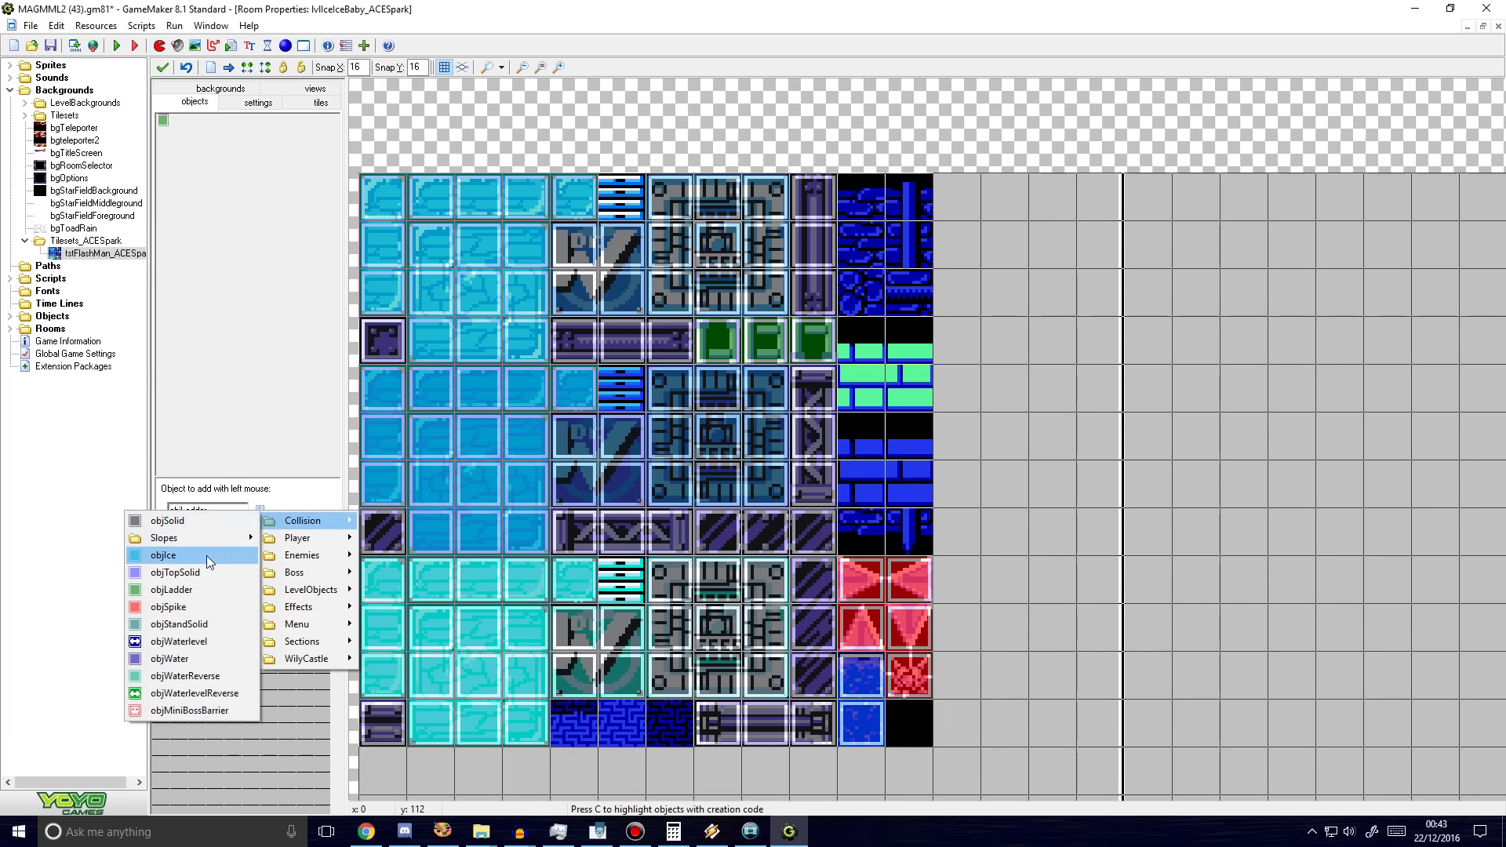
pyautogui.moveTo(301, 548)
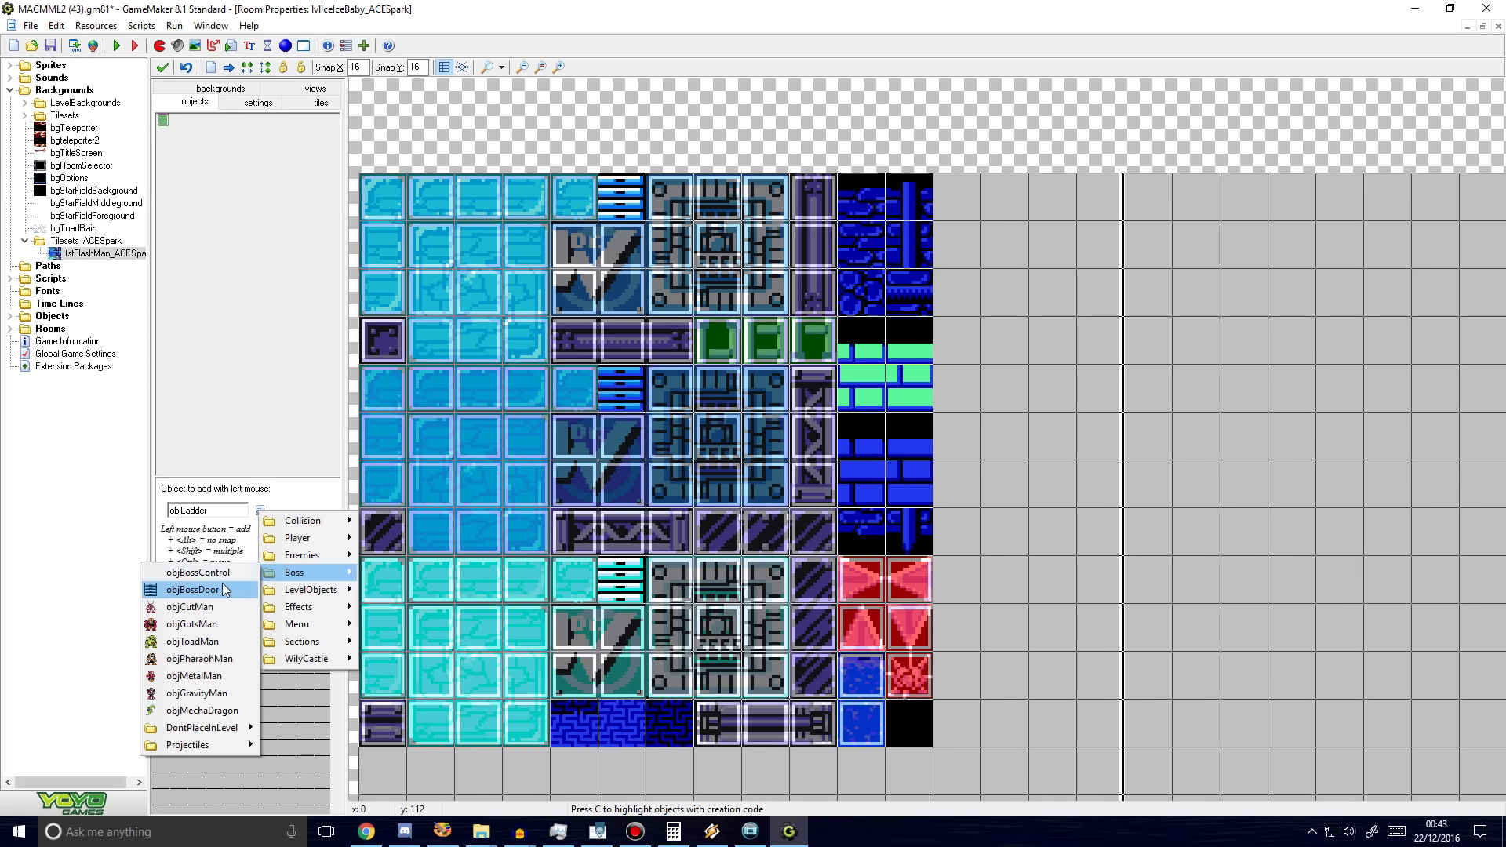
pyautogui.click(222, 588)
pyautogui.click(642, 202)
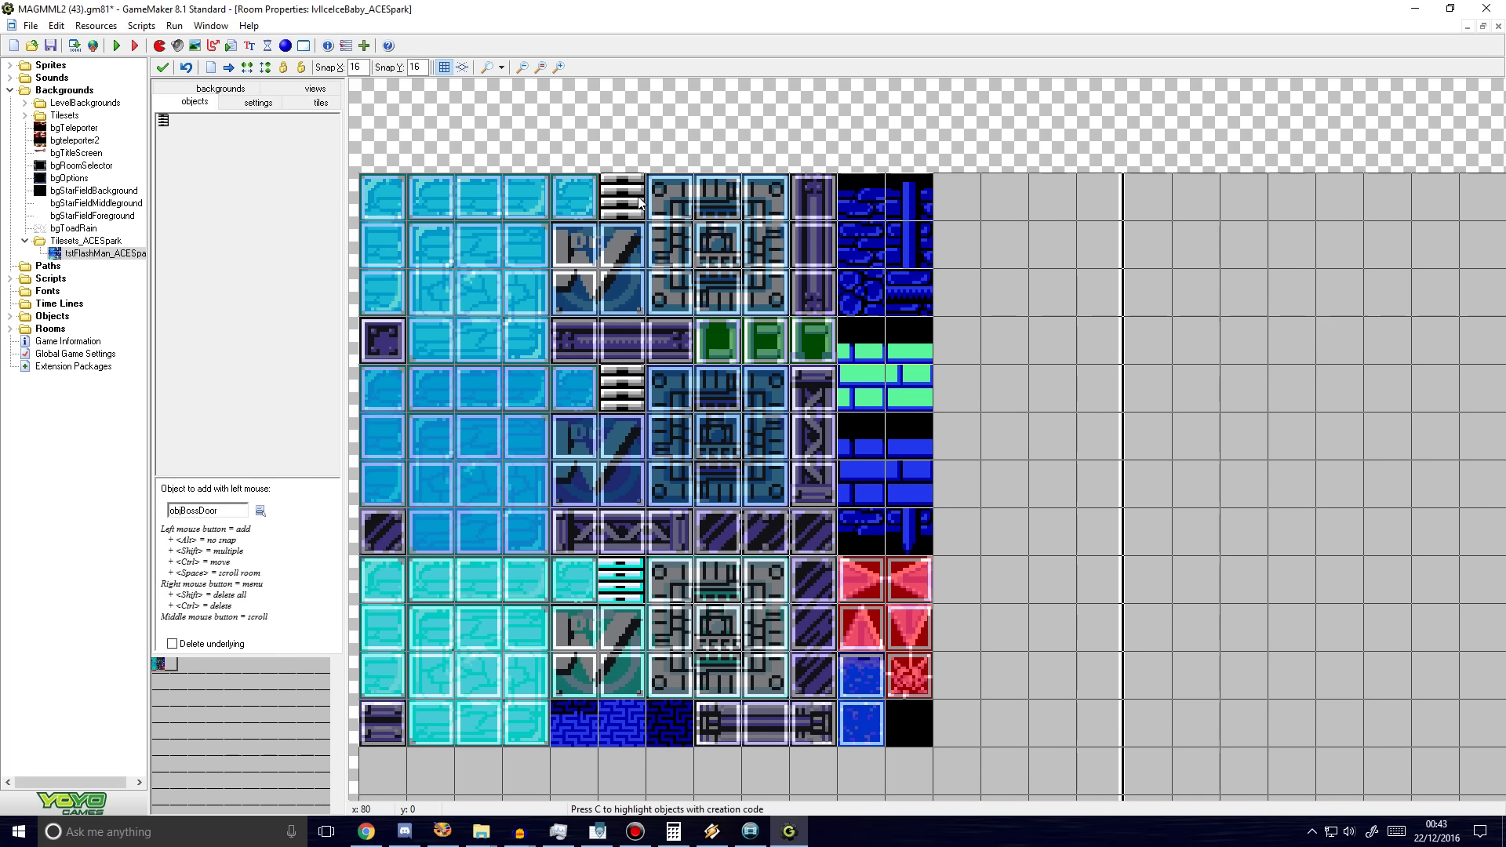
pyautogui.click(633, 586)
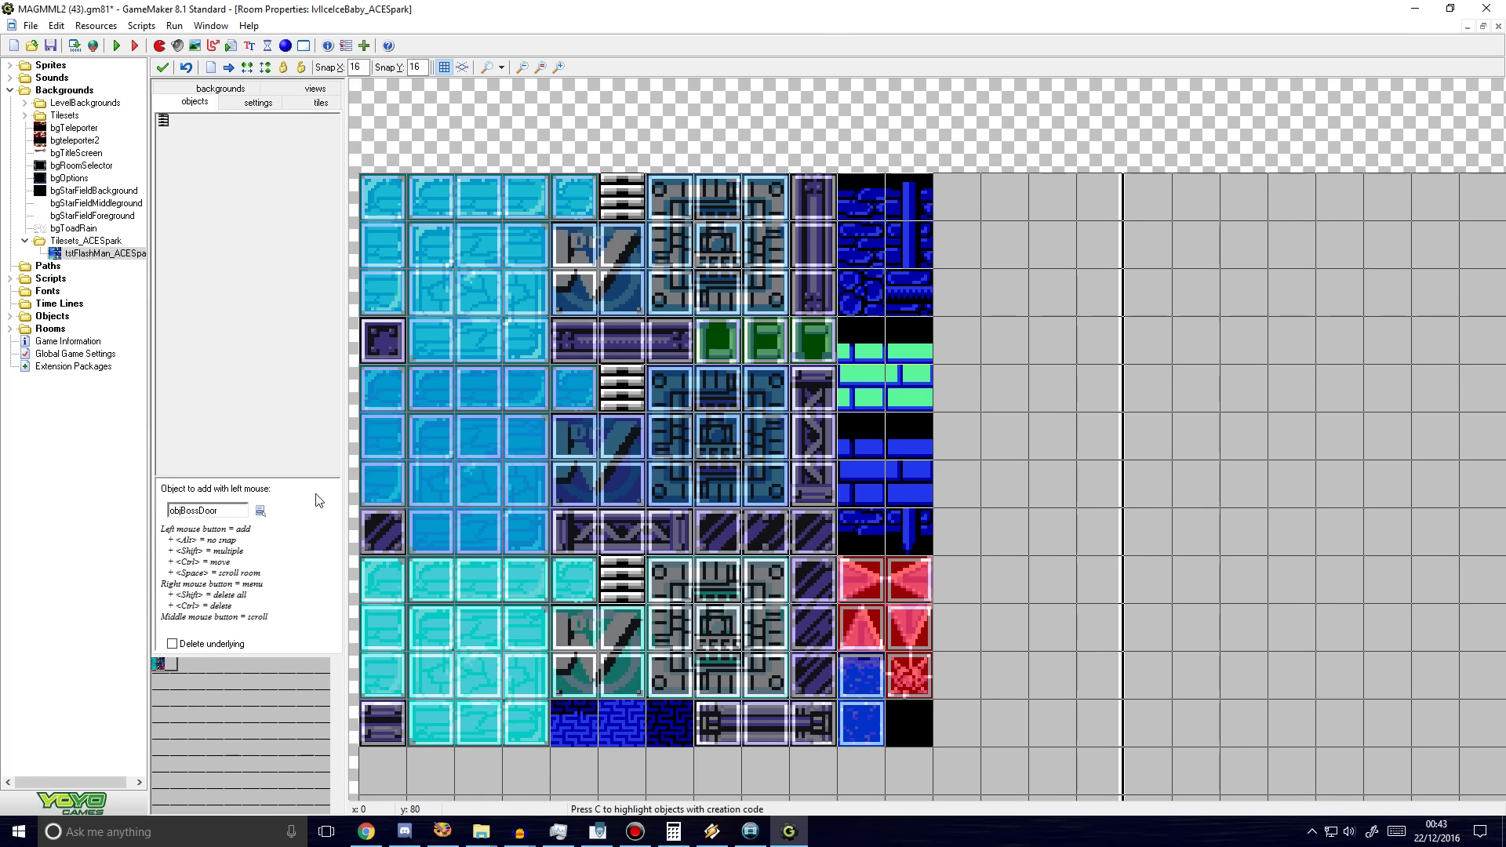
pyautogui.click(261, 511)
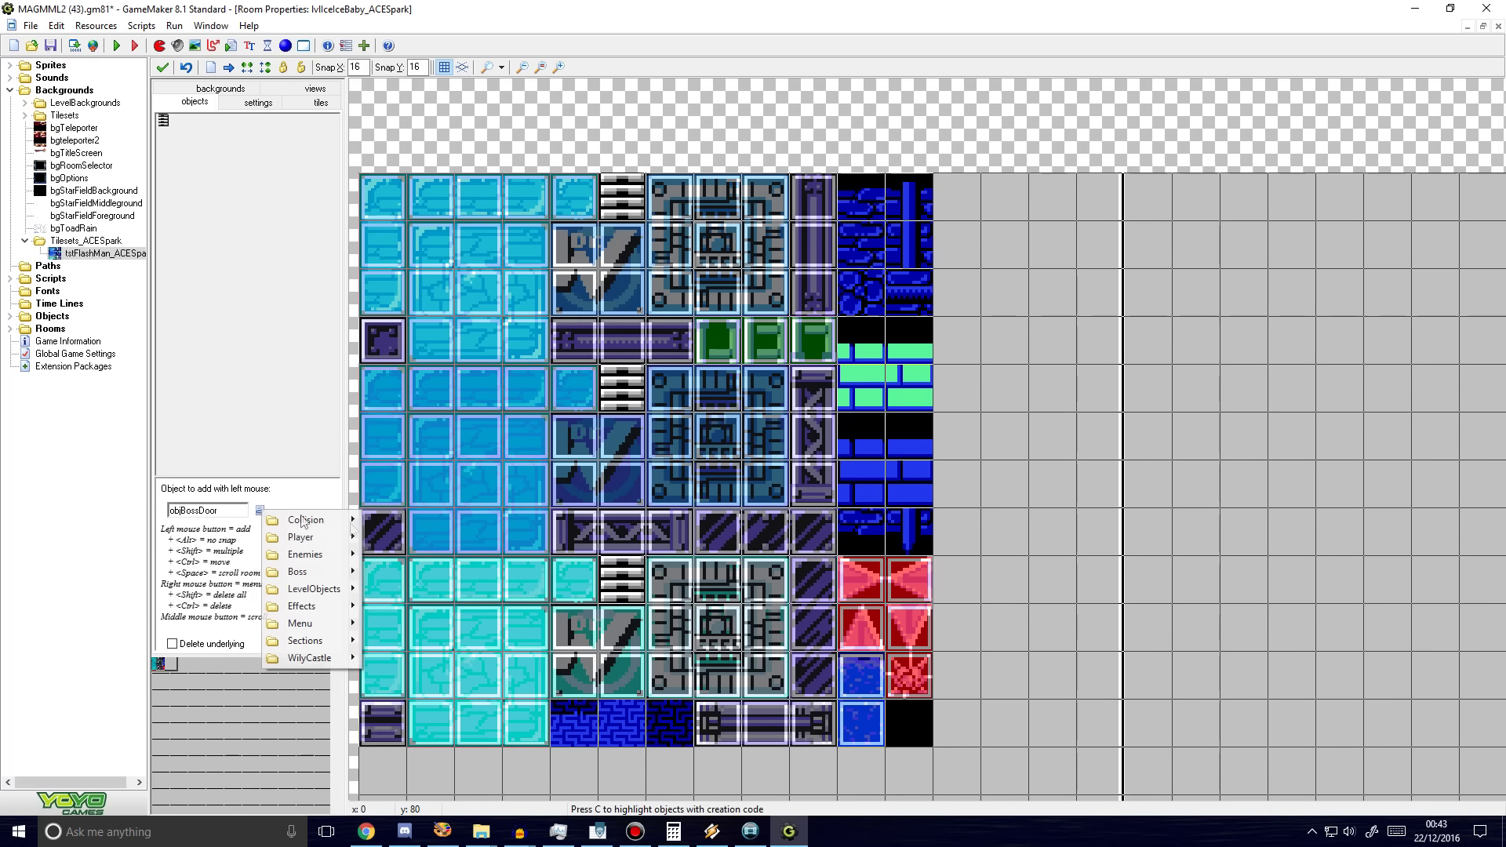
pyautogui.click(296, 505)
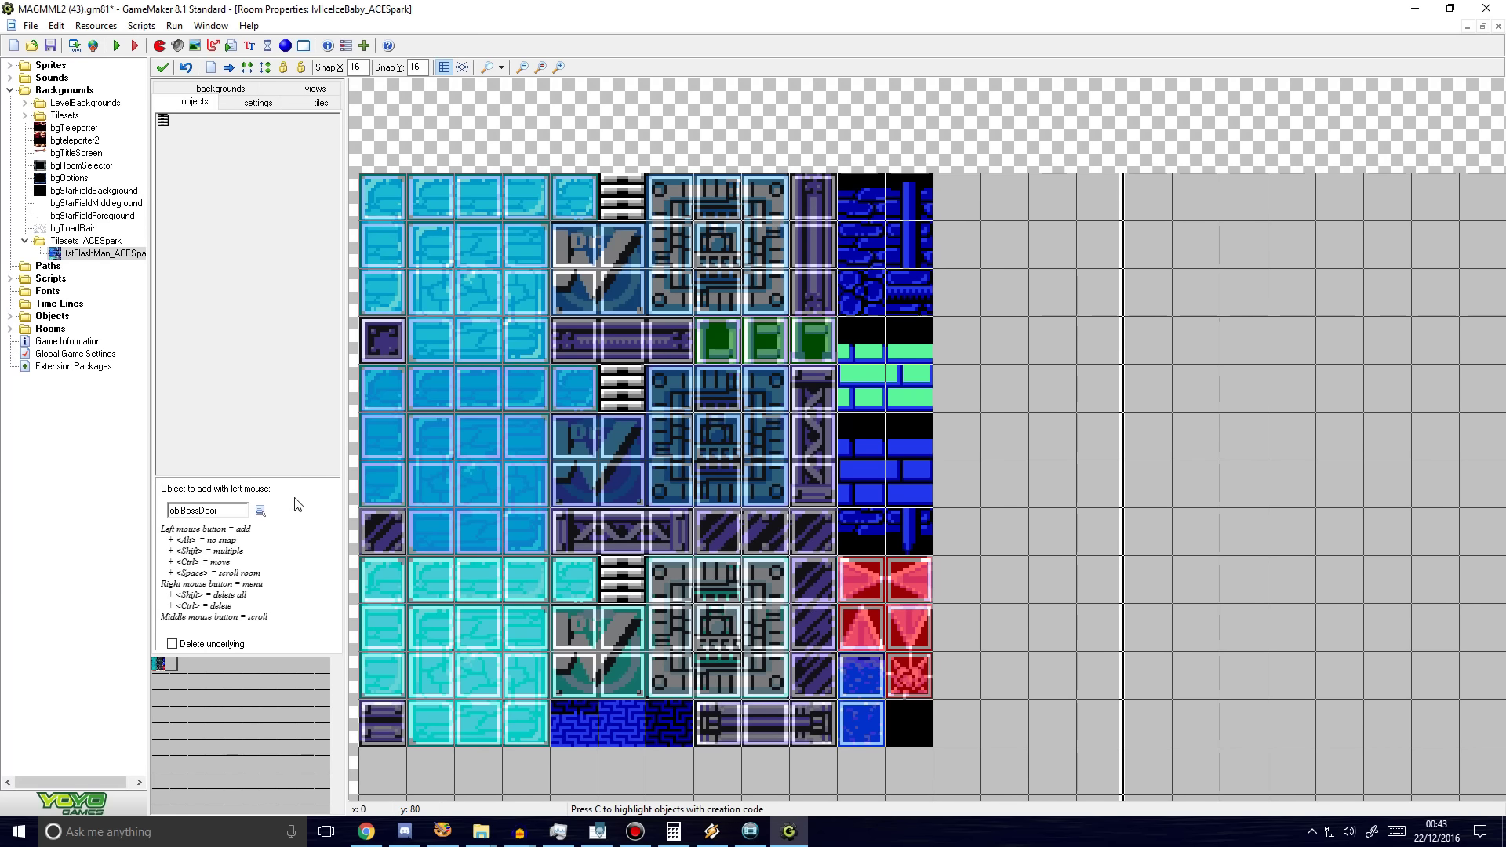
pyautogui.click(260, 514)
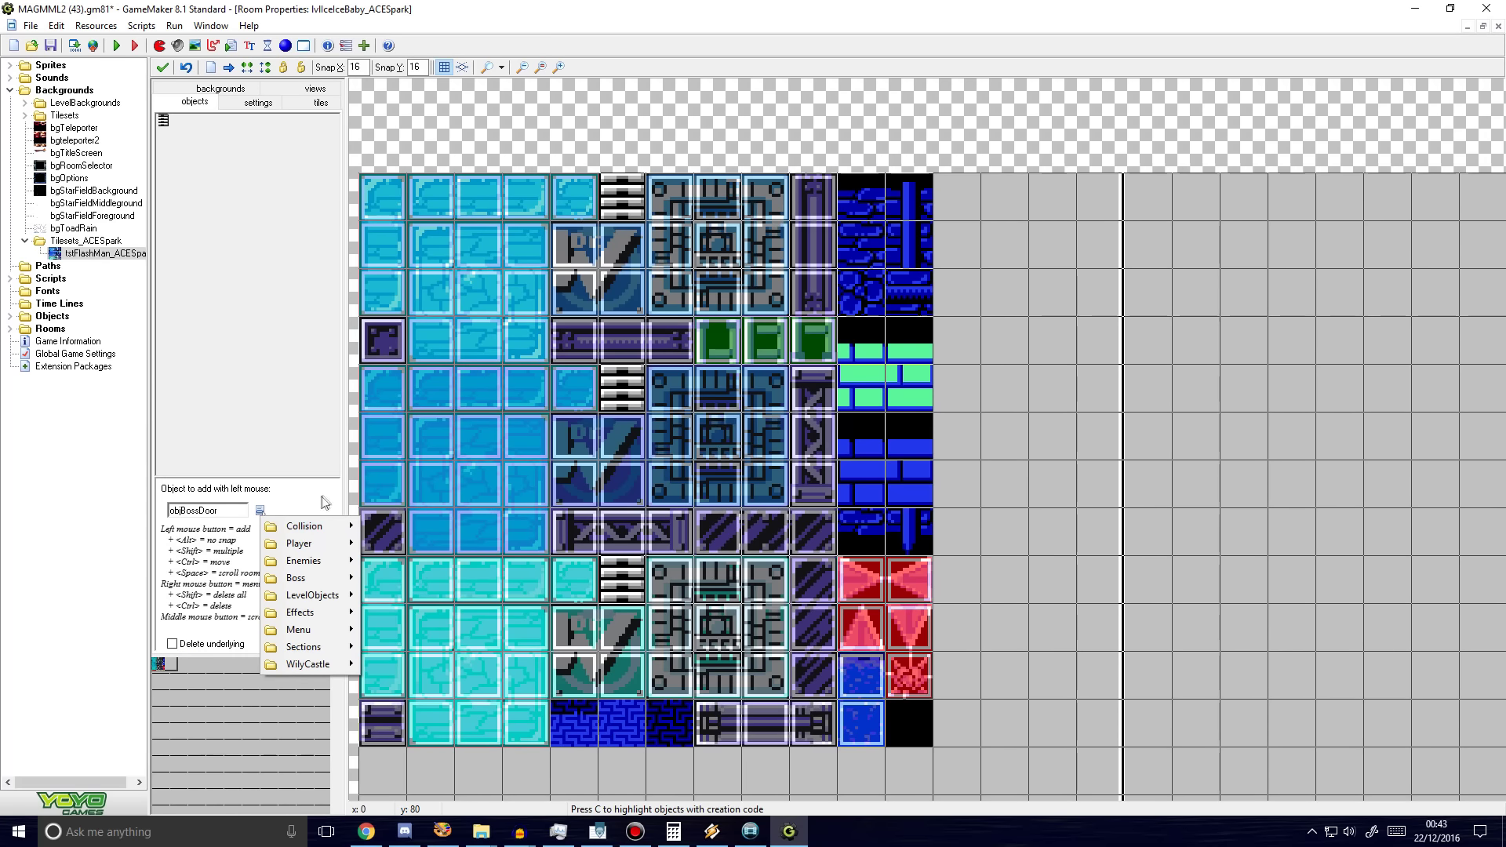
pyautogui.click(292, 511)
# Step: Place an objObjectSetter from the Sections group on the tile at the room's origin
pyautogui.click(260, 512)
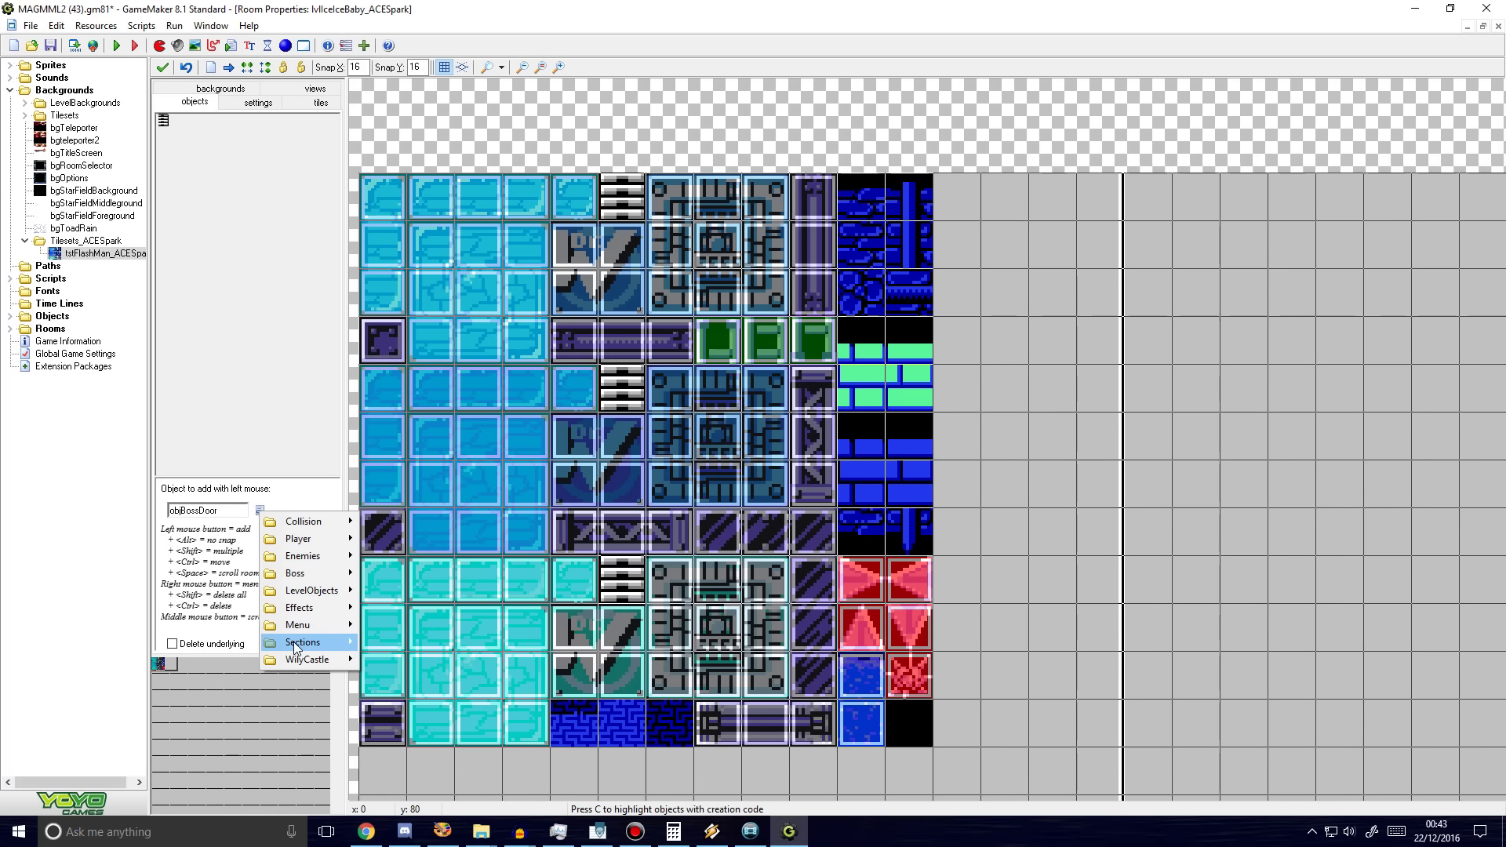
pyautogui.moveTo(297, 645)
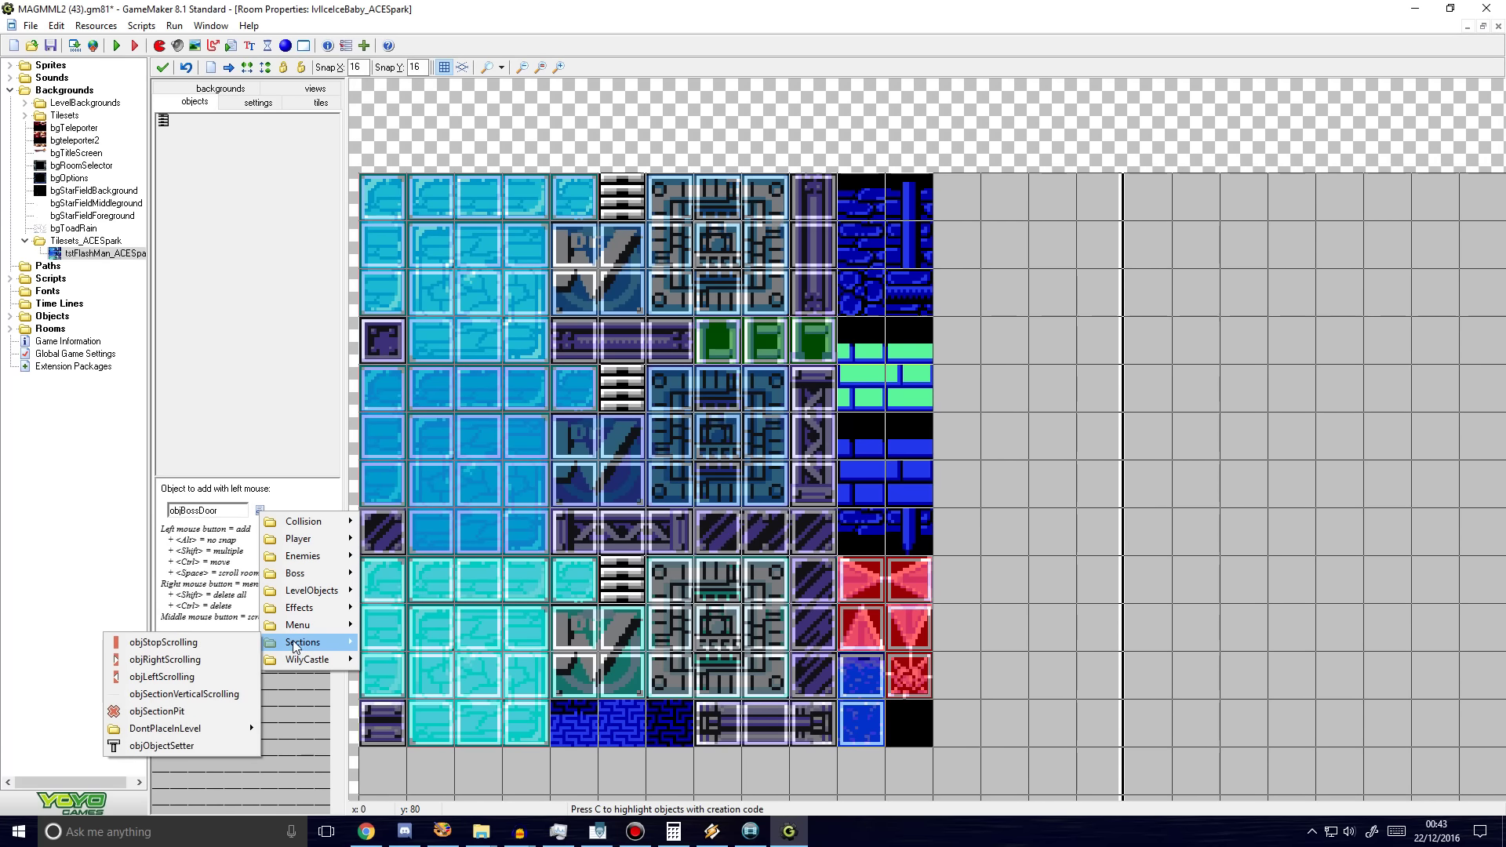
pyautogui.click(204, 746)
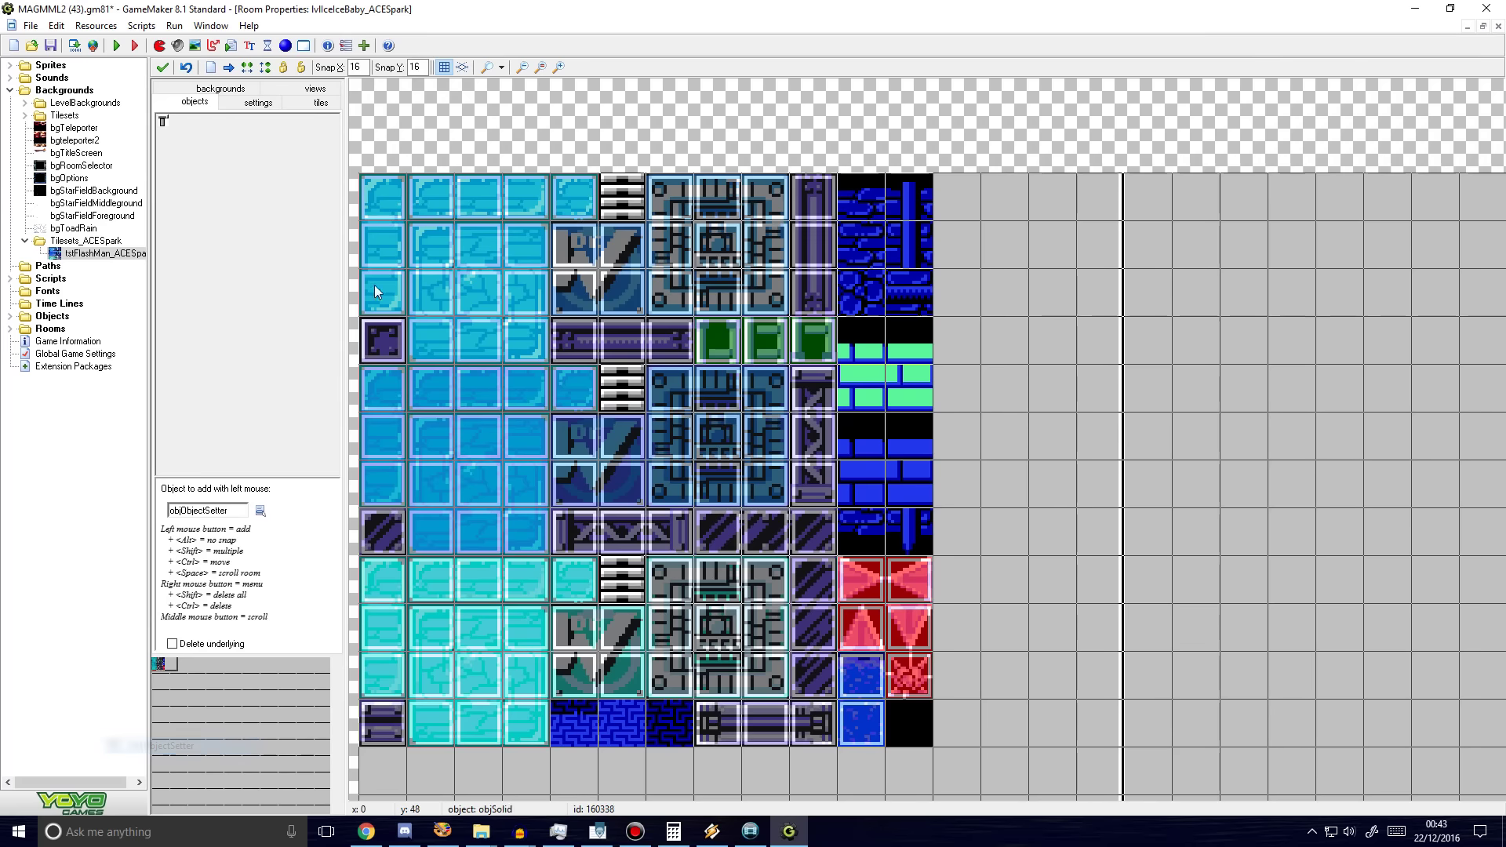
pyautogui.click(376, 188)
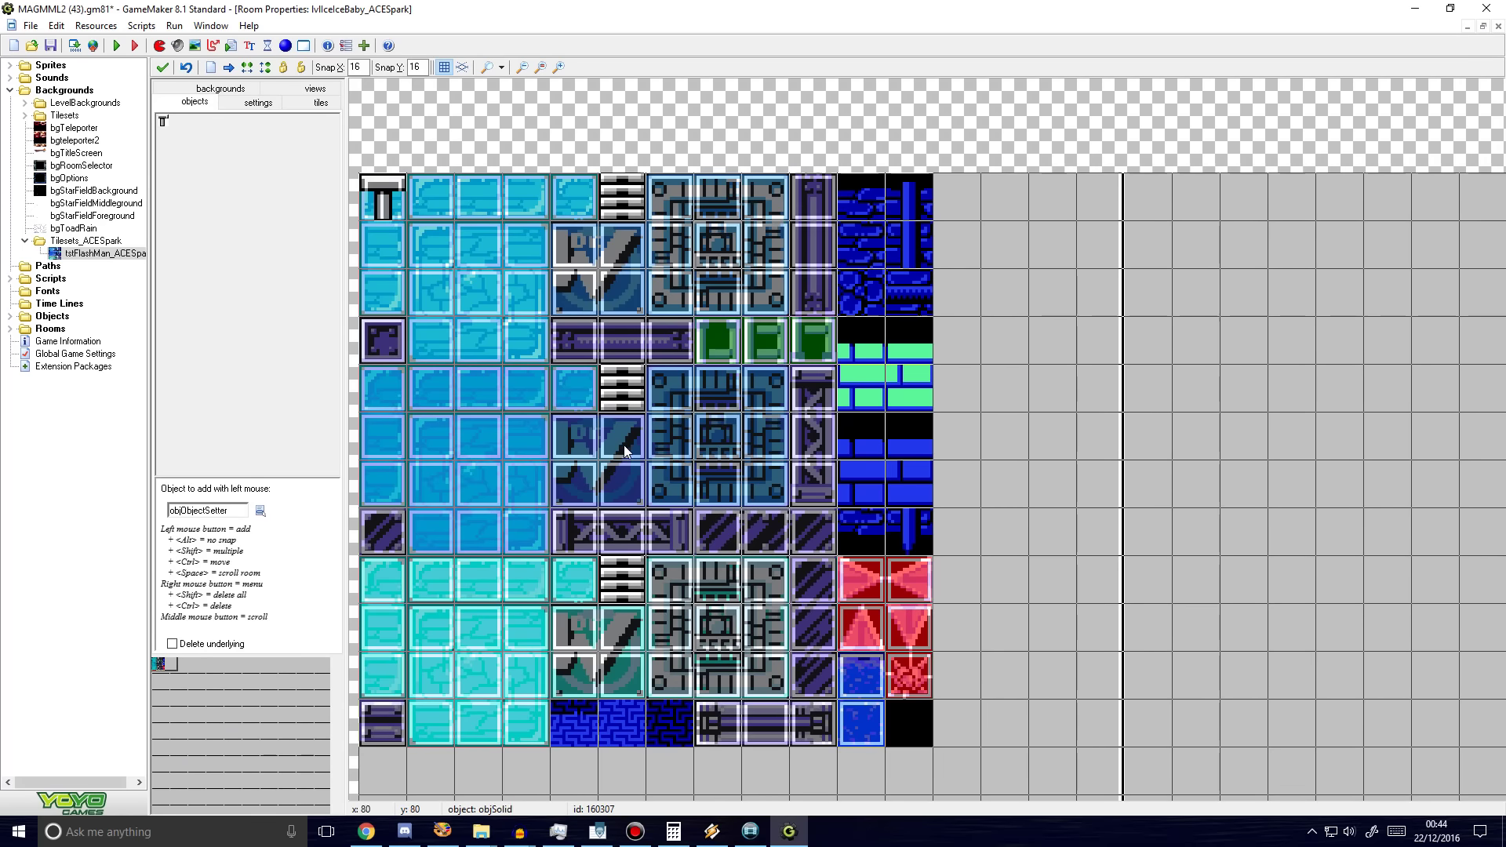
# Step: Switch to tile placement with the FlashMan tileset and show an empty section in the middle of the room
pyautogui.click(306, 106)
pyautogui.click(193, 690)
pyautogui.moveTo(193, 690)
pyautogui.mouseDown()
pyautogui.moveTo(167, 679)
pyautogui.moveTo(207, 697)
pyautogui.mouseUp()
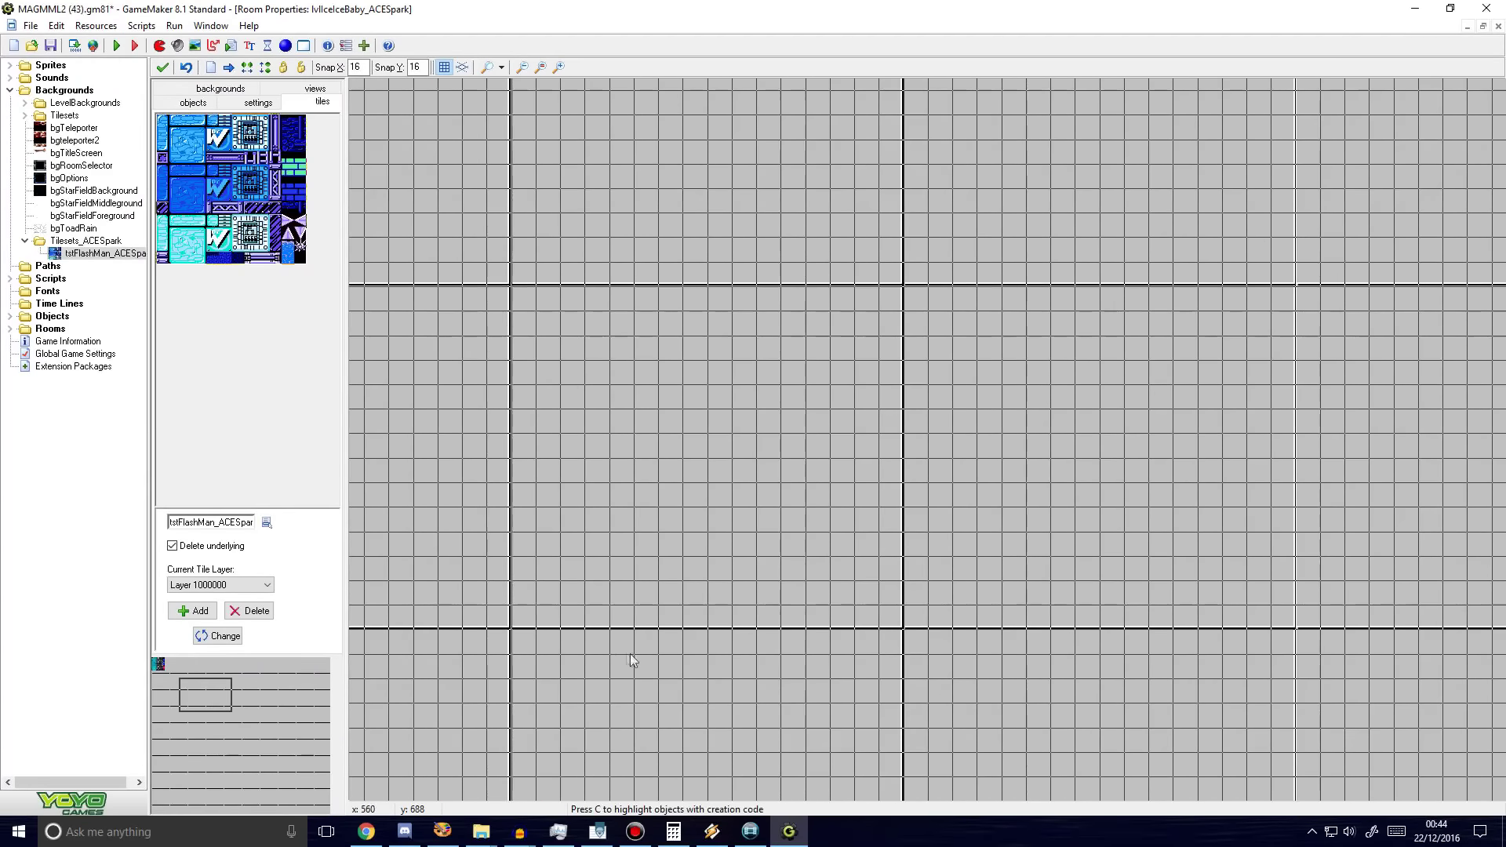
pyautogui.scroll(1, 772, 498)
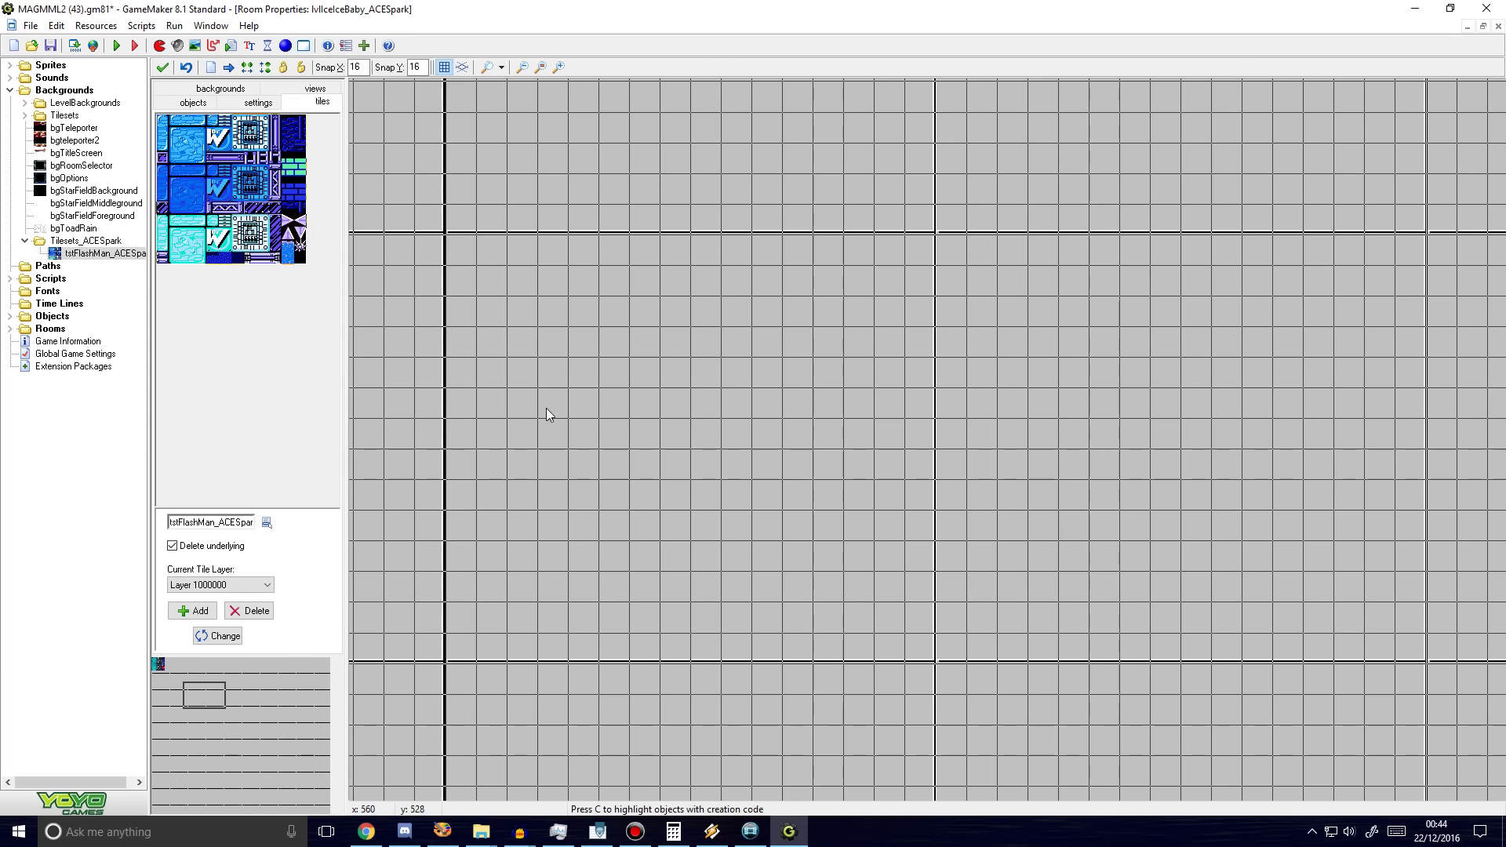
# Step: Try placing light blue ice tiles from the FlashMan tileset in the empty section, including the large 3×3 block, and remove them
pyautogui.click(187, 156)
pyautogui.click(248, 196)
pyautogui.click(175, 134)
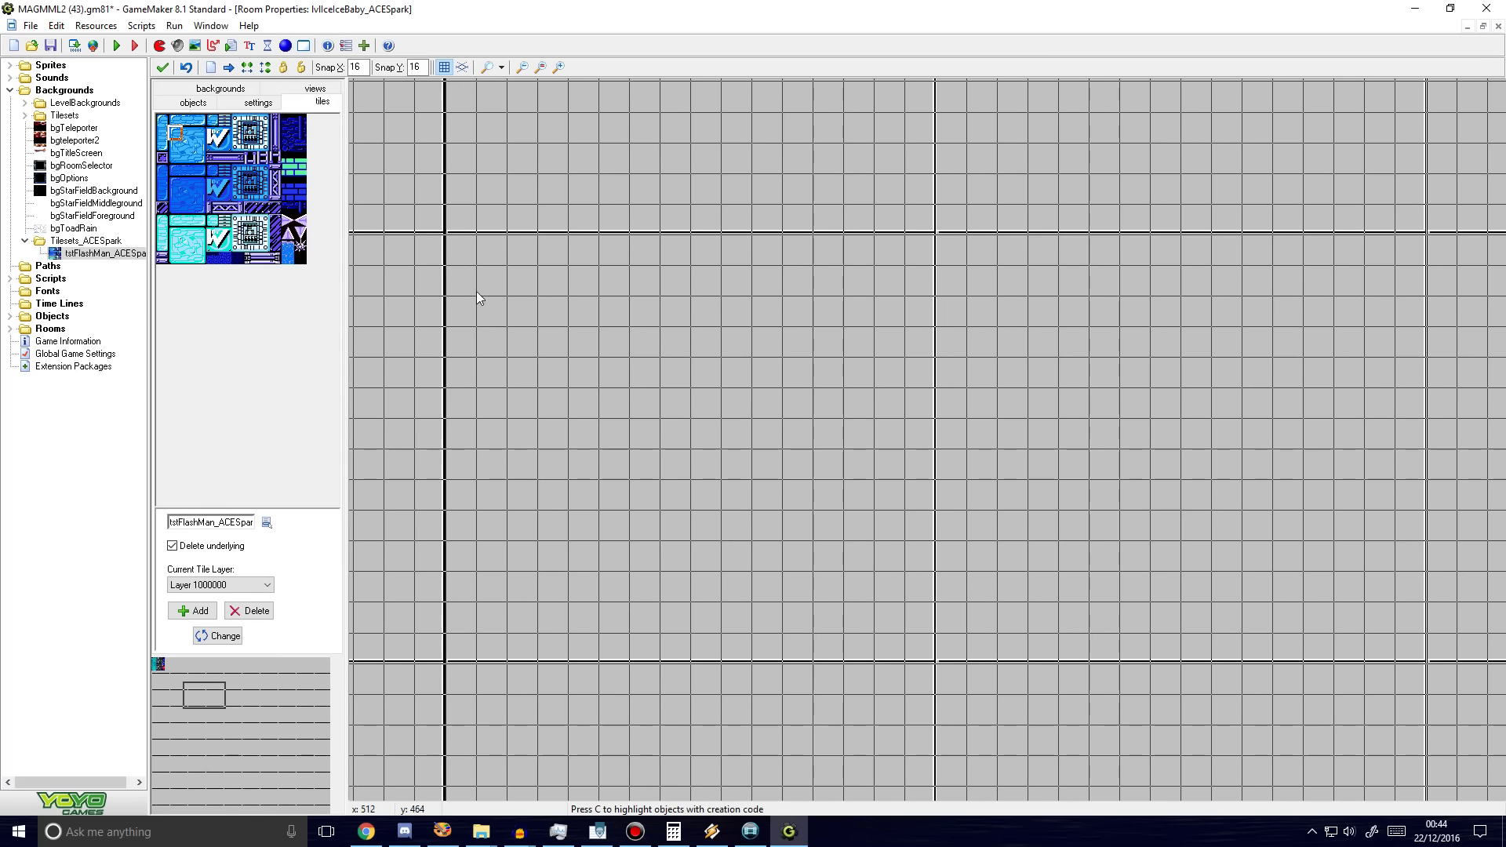
pyautogui.click(187, 133)
pyautogui.click(522, 311)
pyautogui.moveTo(554, 305); pyautogui.dragTo(474, 299, button='right')
pyautogui.click(180, 141)
pyautogui.moveTo(553, 523); pyautogui.dragTo(461, 397)
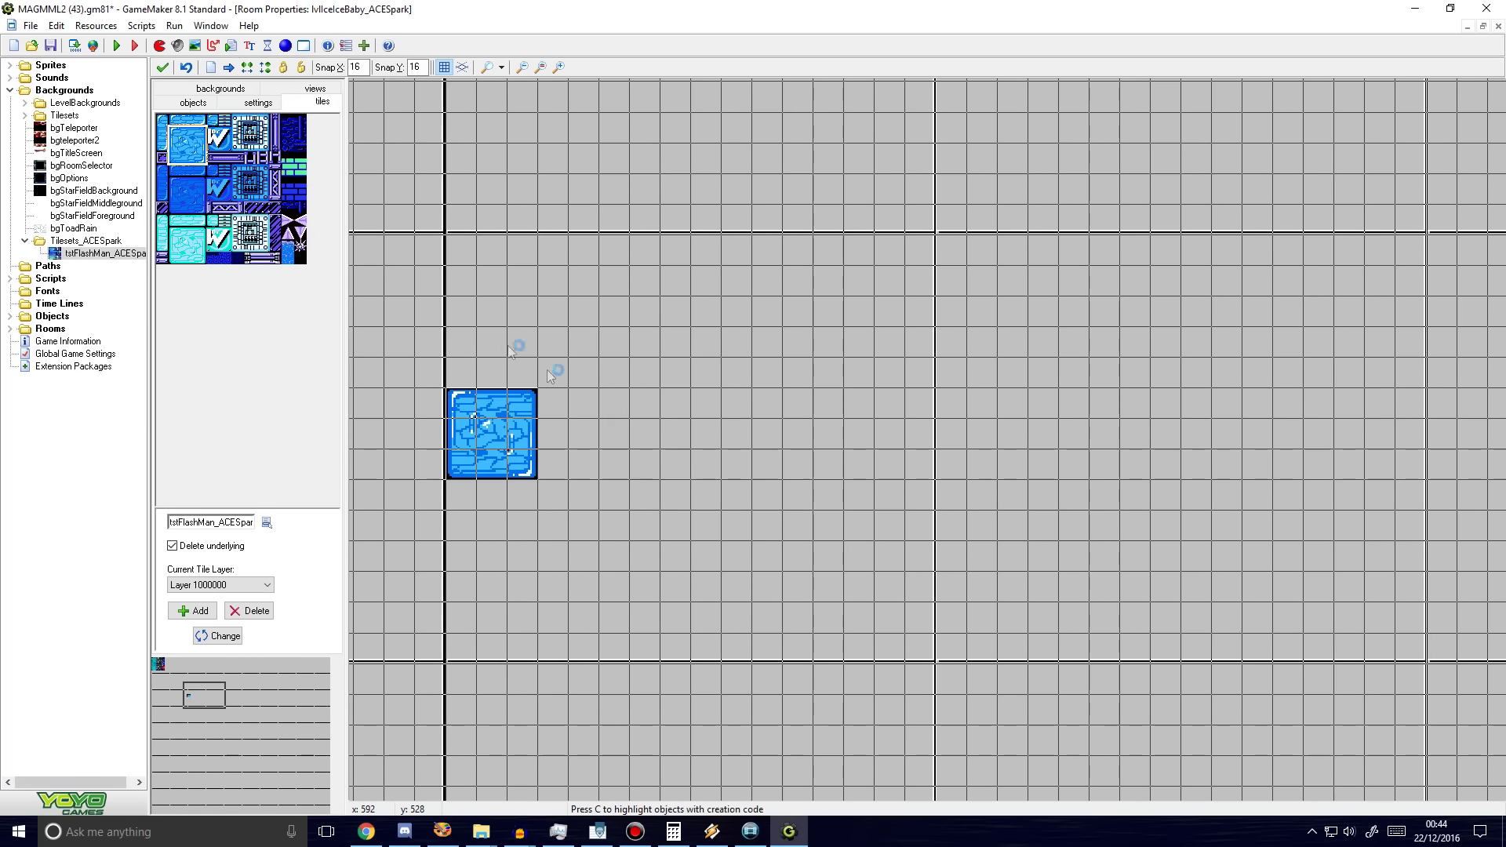
pyautogui.click(496, 433)
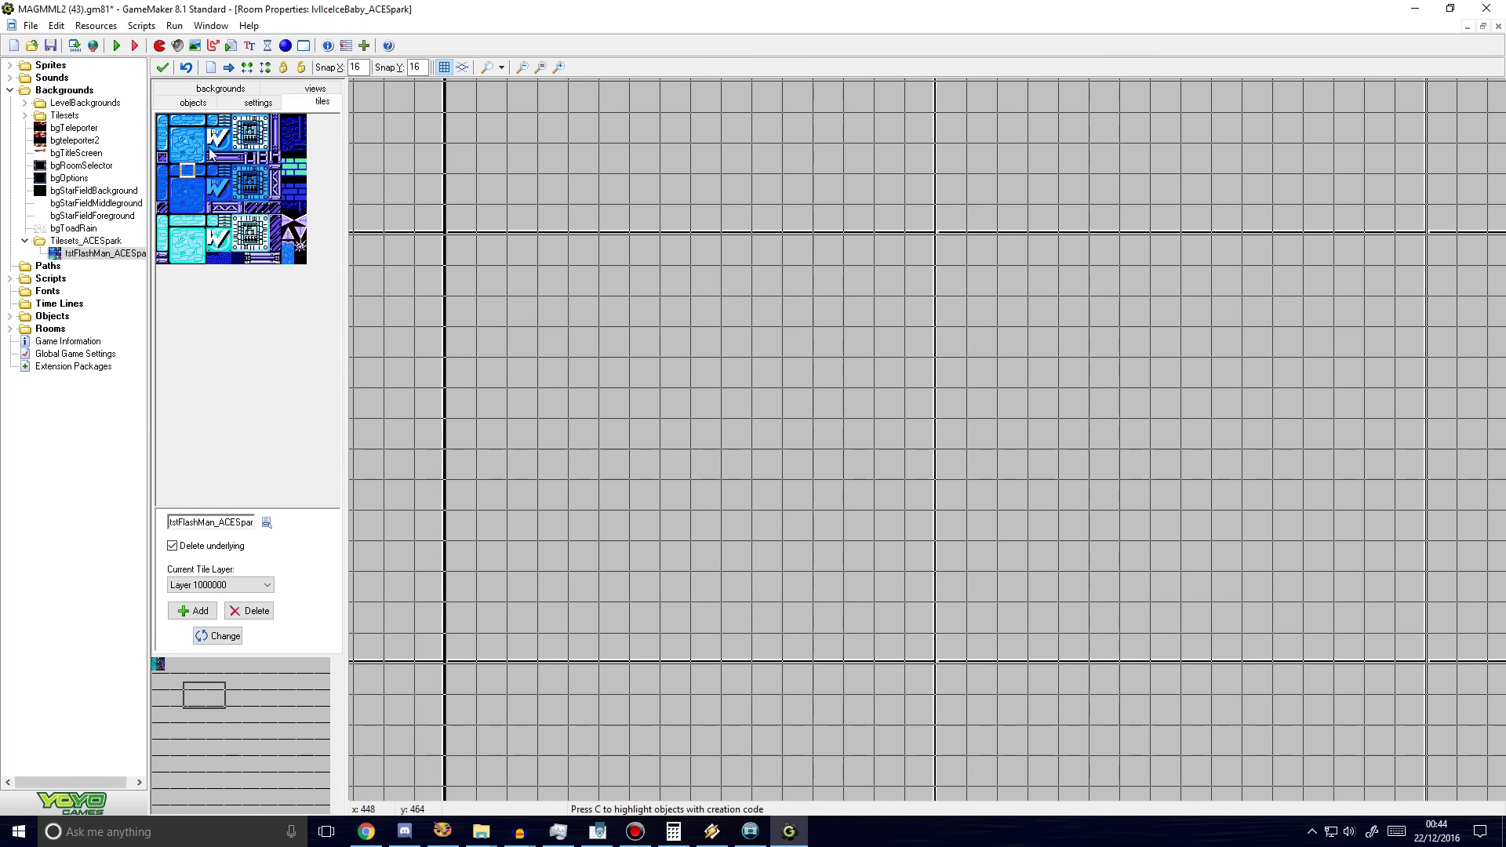
# Step: Lay a floor of six 3×3 ice blocks along the section's lower edge, alternating light blue, dark blue and cyan
pyautogui.moveTo(181, 139); pyautogui.dragTo(199, 145)
pyautogui.click(177, 134)
pyautogui.click(486, 582)
pyautogui.click(463, 582)
pyautogui.click(187, 193)
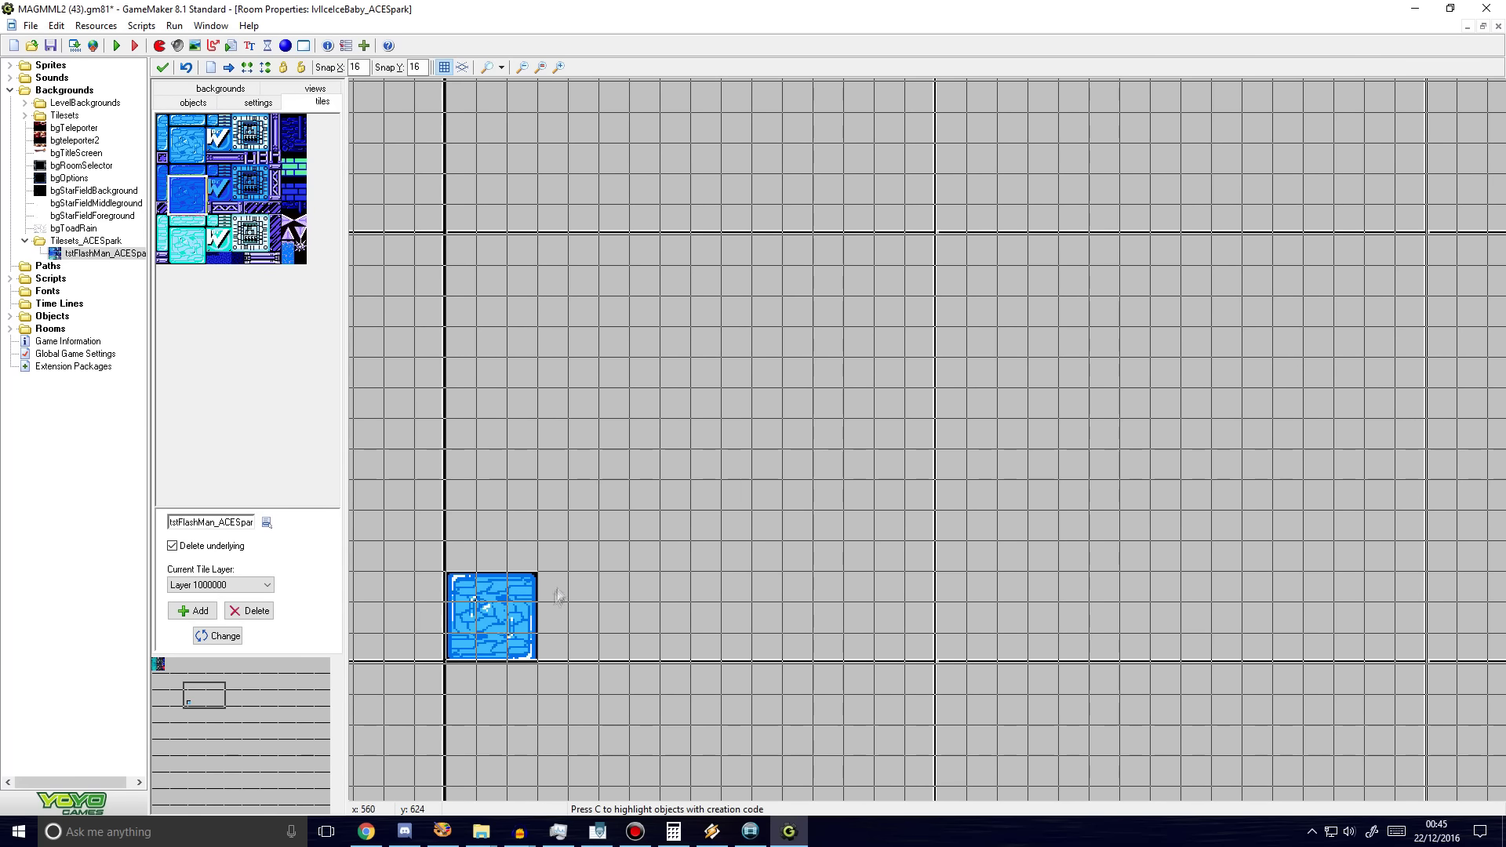
pyautogui.click(549, 582)
pyautogui.click(186, 241)
pyautogui.click(641, 581)
pyautogui.click(179, 140)
pyautogui.click(737, 585)
pyautogui.click(186, 192)
pyautogui.click(832, 586)
pyautogui.click(187, 241)
pyautogui.click(921, 585)
# Step: Stack four three-tile ice columns above the floor's left end: cyan, dark blue, light blue and cyan from bottom to top
pyautogui.moveTo(163, 171); pyautogui.dragTo(163, 196)
pyautogui.moveTo(461, 469); pyautogui.dragTo(461, 404)
pyautogui.moveTo(163, 221); pyautogui.dragTo(163, 246)
pyautogui.click(461, 495)
pyautogui.moveTo(162, 120); pyautogui.dragTo(164, 146)
pyautogui.click(461, 312)
pyautogui.moveTo(163, 219); pyautogui.dragTo(173, 251)
pyautogui.click(462, 218)
# Step: Run a purple truss beam about 14 tiles long rightwards from the upper part of the ice wall as a ceiling
pyautogui.click(229, 208)
pyautogui.click(487, 247)
pyautogui.moveTo(525, 253); pyautogui.dragTo(894, 251)
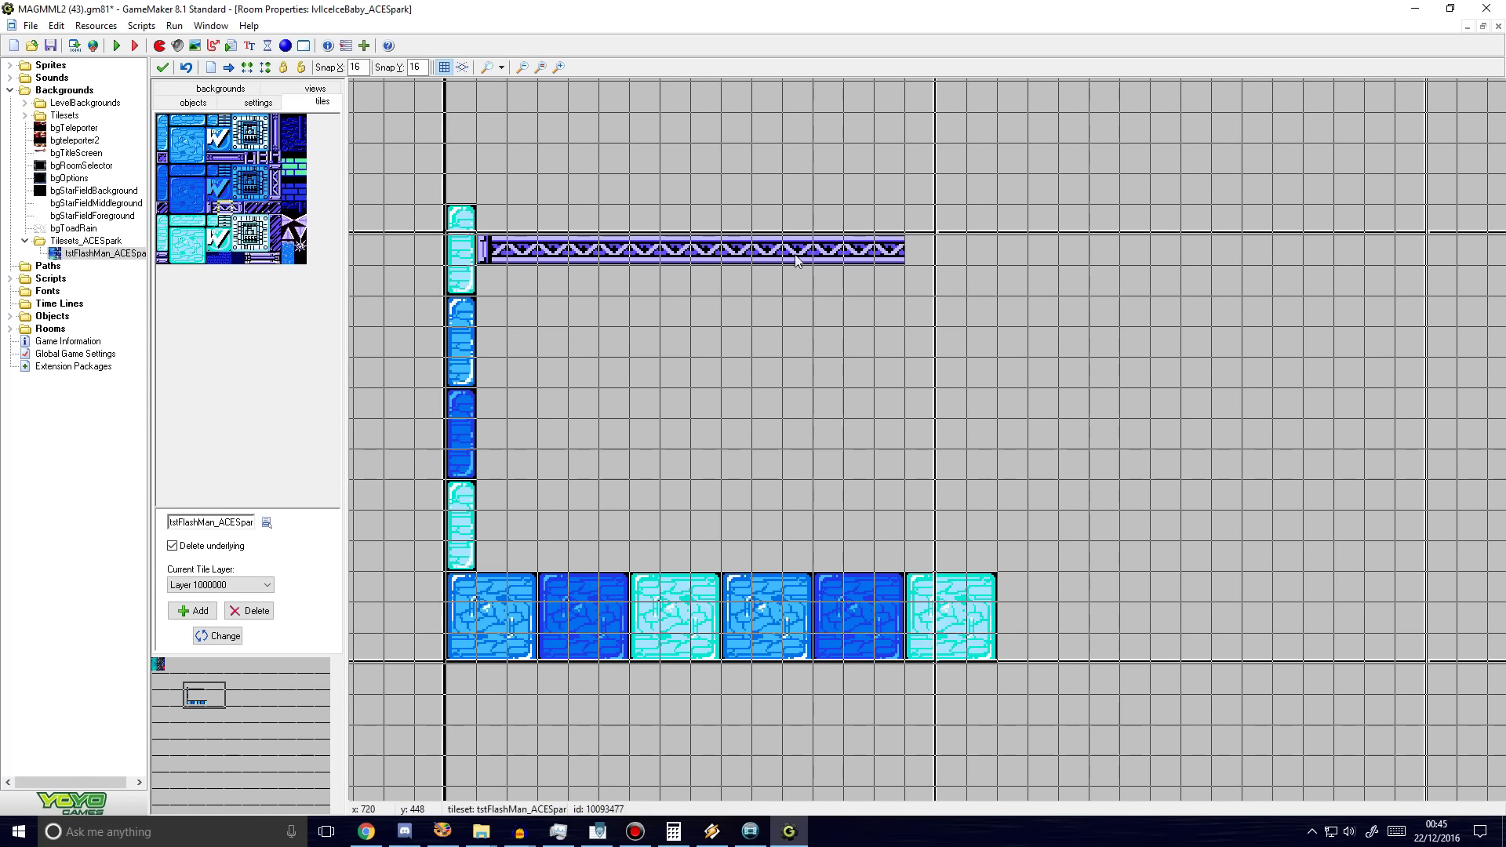
# Step: Cap the purple ceiling beam's open end with a truss end tile
pyautogui.click(921, 254)
pyautogui.click(193, 200)
pyautogui.moveTo(639, 314)
pyautogui.mouseDown()
pyautogui.moveTo(740, 396)
pyautogui.moveTo(646, 426)
pyautogui.moveTo(710, 372)
pyautogui.moveTo(615, 363)
pyautogui.moveTo(733, 423)
pyautogui.moveTo(638, 427)
pyautogui.moveTo(757, 410)
pyautogui.mouseUp()
pyautogui.moveTo(757, 409)
pyautogui.mouseDown(button='right')
pyautogui.moveTo(727, 461)
pyautogui.moveTo(770, 424)
pyautogui.mouseUp(button='right')
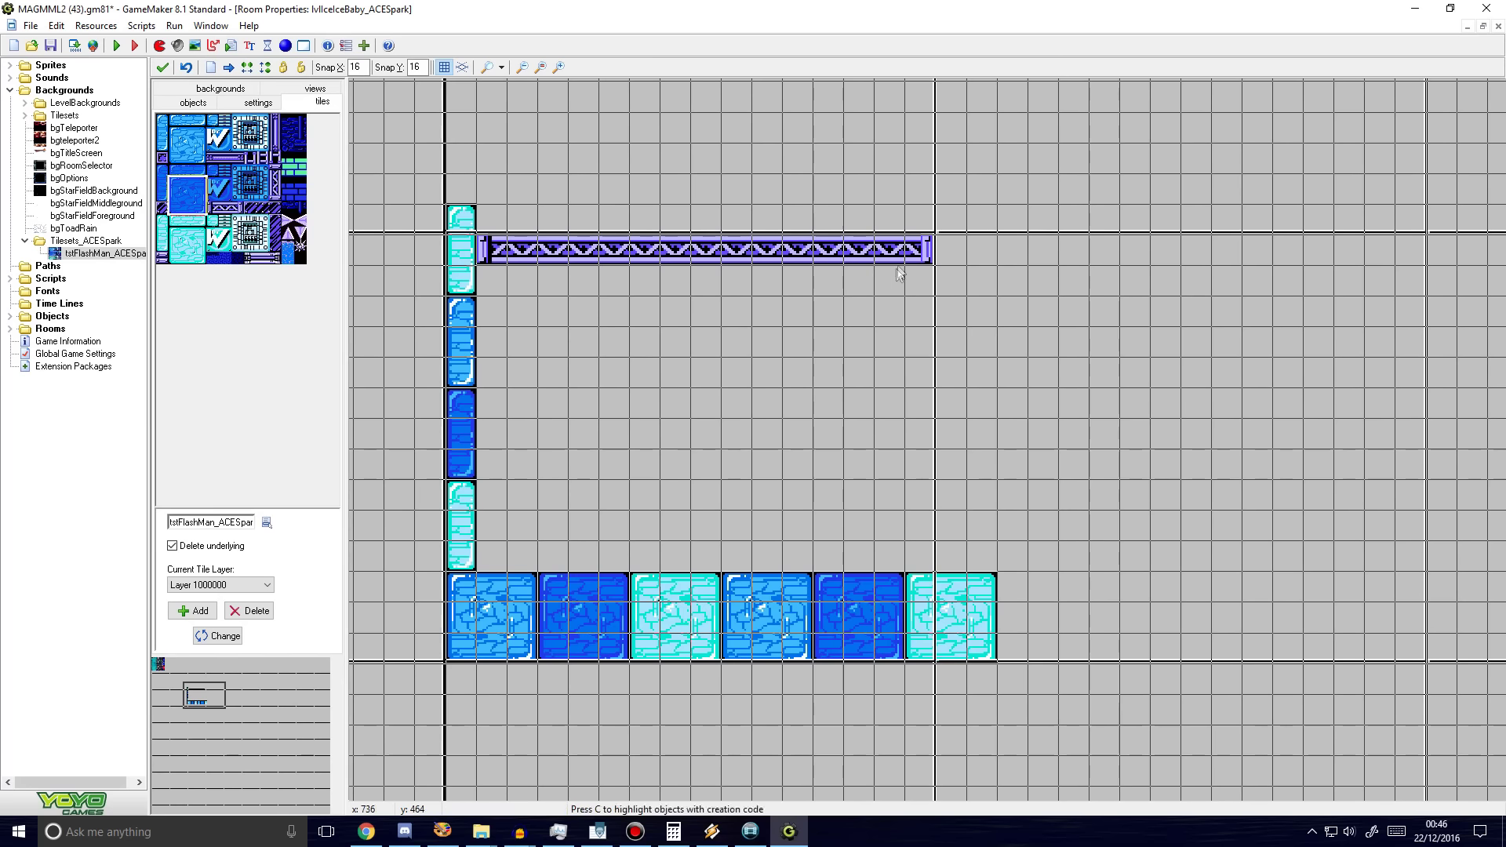
# Step: Run a purple truss column about seven tiles down from the beam's capped end and fill the gap to the floor with three blue slatted tiles
pyautogui.click(274, 170)
pyautogui.moveTo(922, 319)
pyautogui.mouseDown()
pyautogui.moveTo(914, 521)
pyautogui.moveTo(910, 496)
pyautogui.mouseUp()
pyautogui.click(275, 195)
pyautogui.click(913, 469)
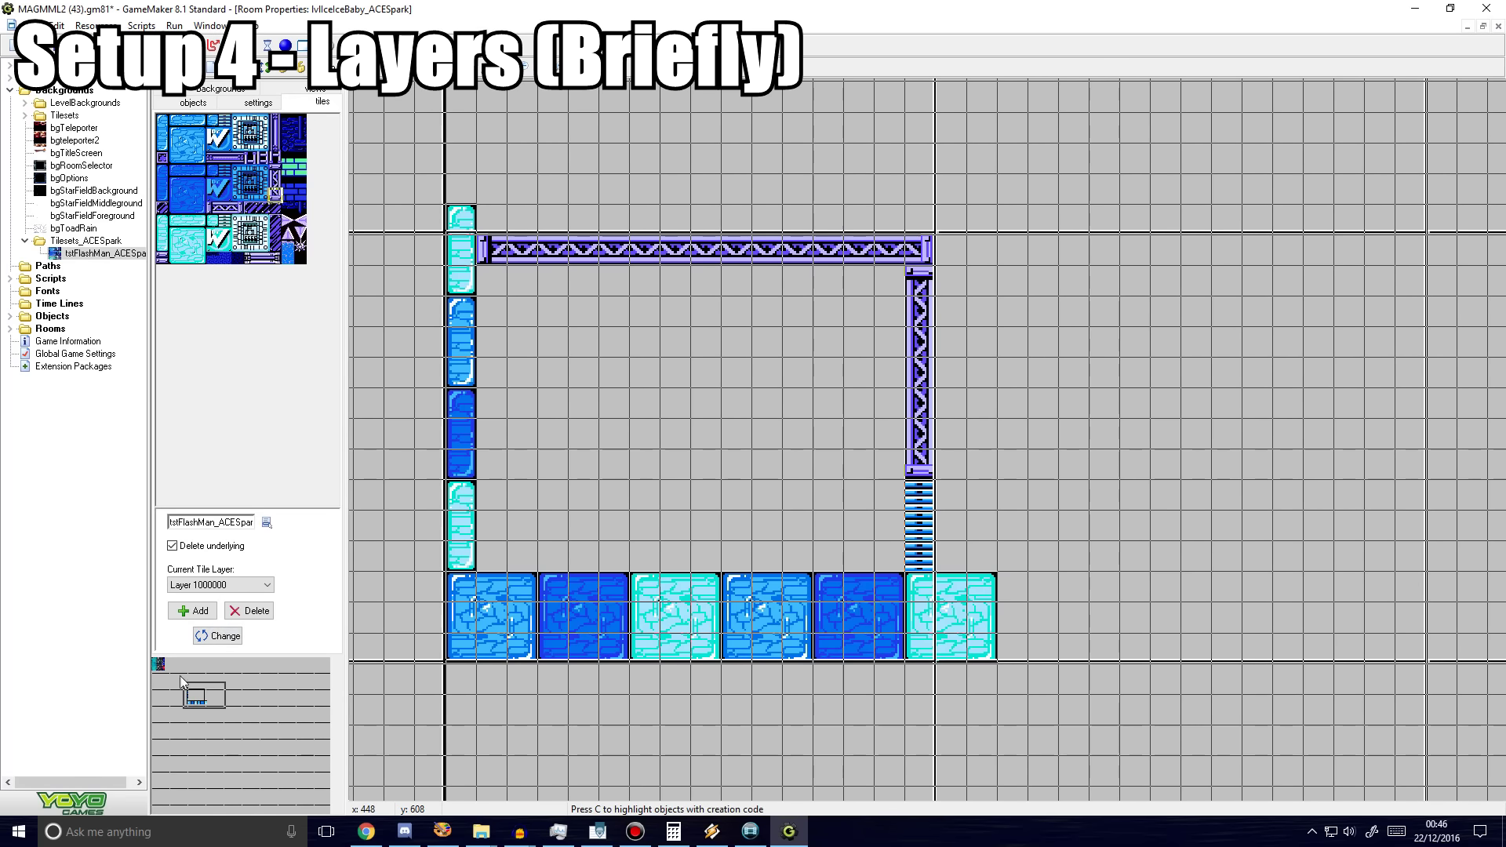
# Step: Try filling the framed section with a dark blue brick tile from the FlashMan tileset, and remove the placed tiles
pyautogui.click(181, 676)
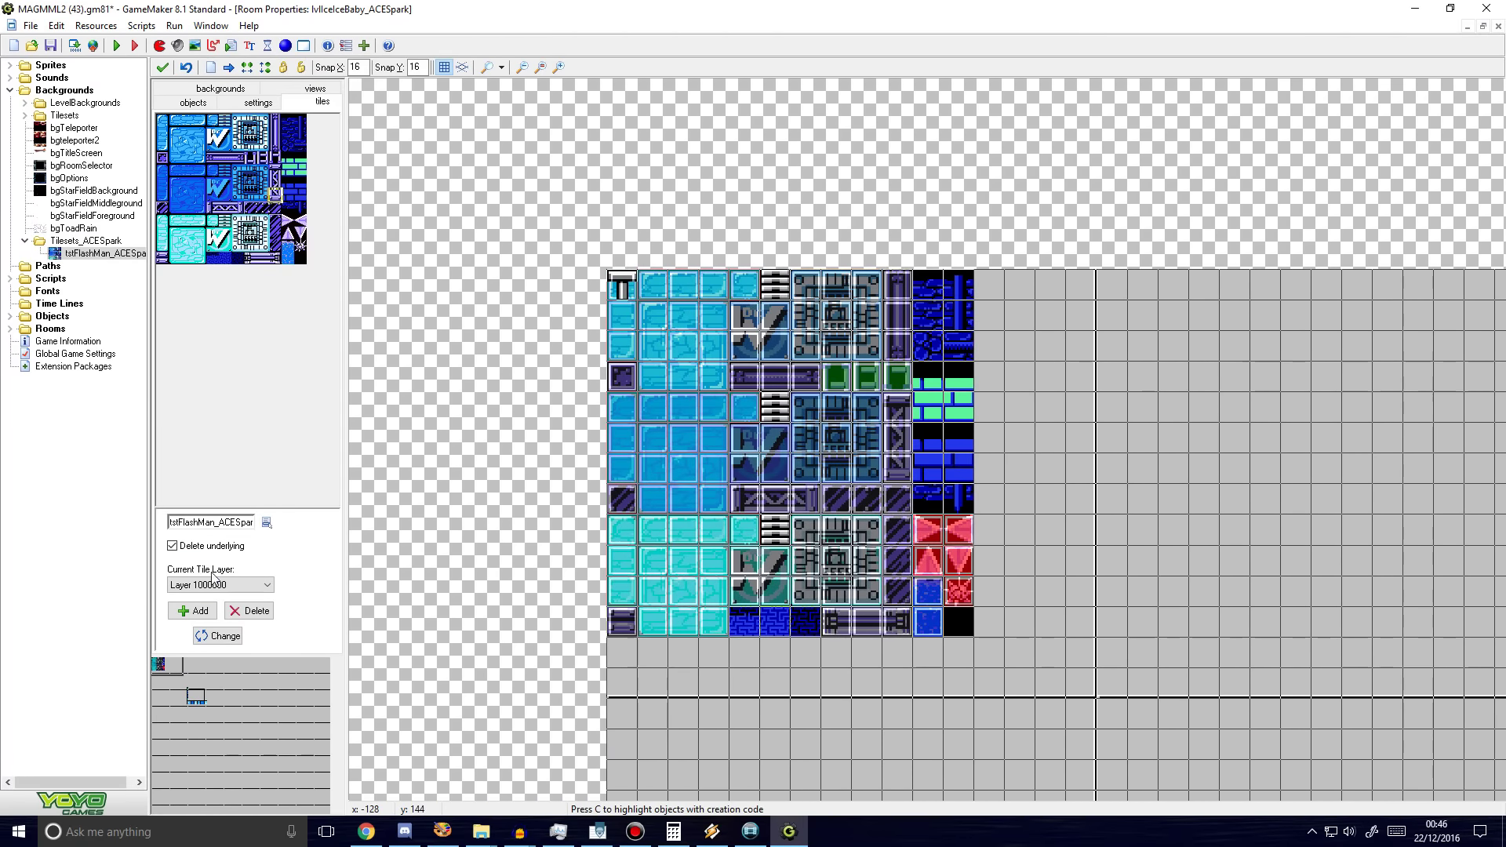
pyautogui.click(196, 696)
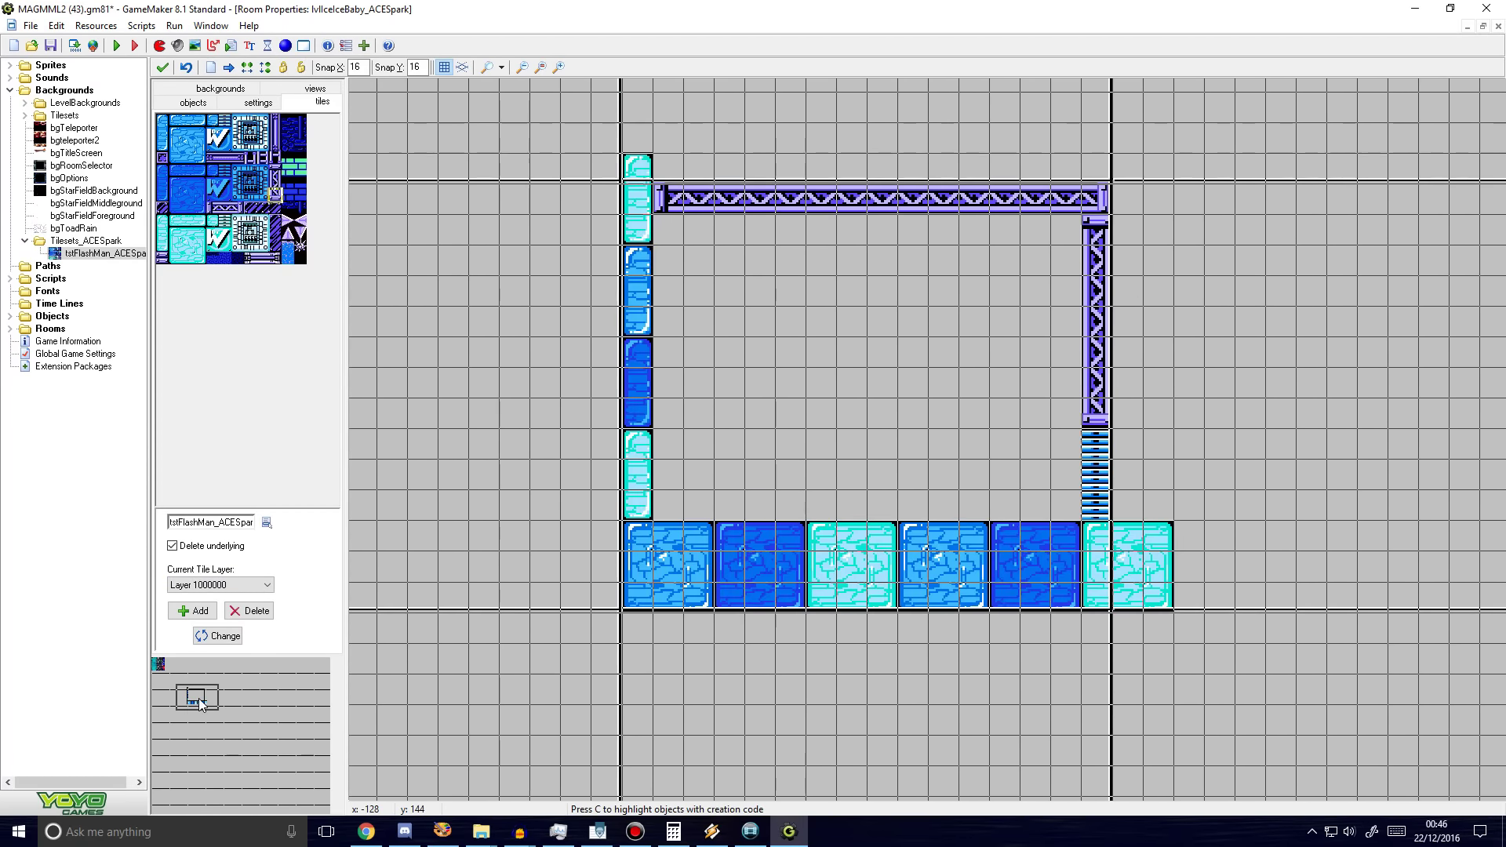
pyautogui.click(200, 696)
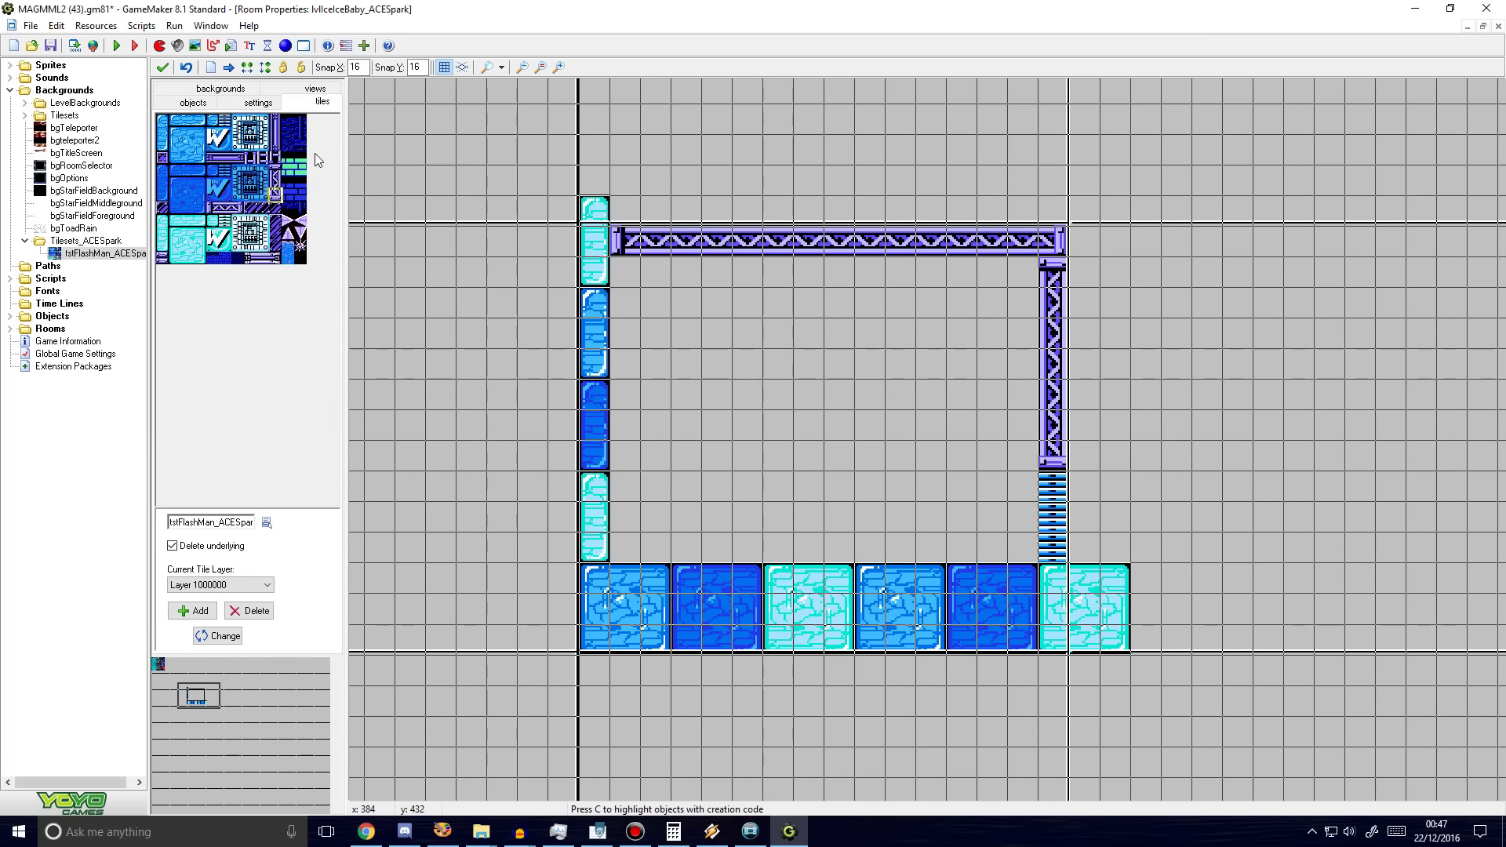
pyautogui.click(291, 137)
pyautogui.moveTo(719, 336)
pyautogui.keyDown('shift'); pyautogui.mouseDown()
pyautogui.moveTo(775, 405)
pyautogui.moveTo(751, 449)
pyautogui.moveTo(842, 457)
pyautogui.mouseUp(); pyautogui.keyUp('shift')
pyautogui.moveTo(864, 469)
pyautogui.keyDown('shift'); pyautogui.mouseDown(button='right')
pyautogui.moveTo(764, 424)
pyautogui.moveTo(825, 354)
pyautogui.moveTo(772, 346)
pyautogui.mouseUp(button='right'); pyautogui.keyUp('shift')
pyautogui.click(808, 360)
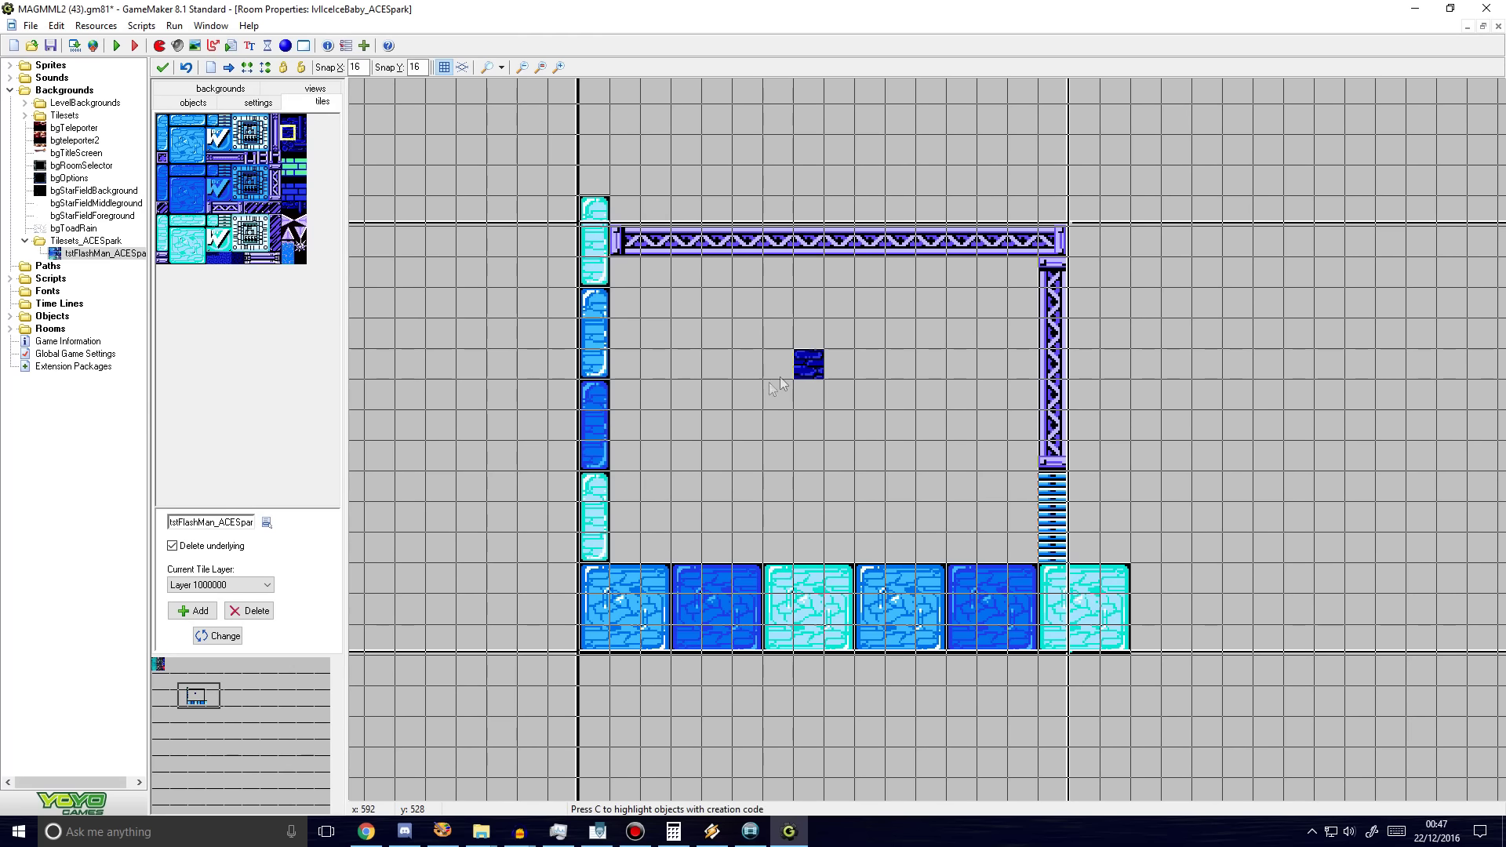
pyautogui.rightClick(807, 361)
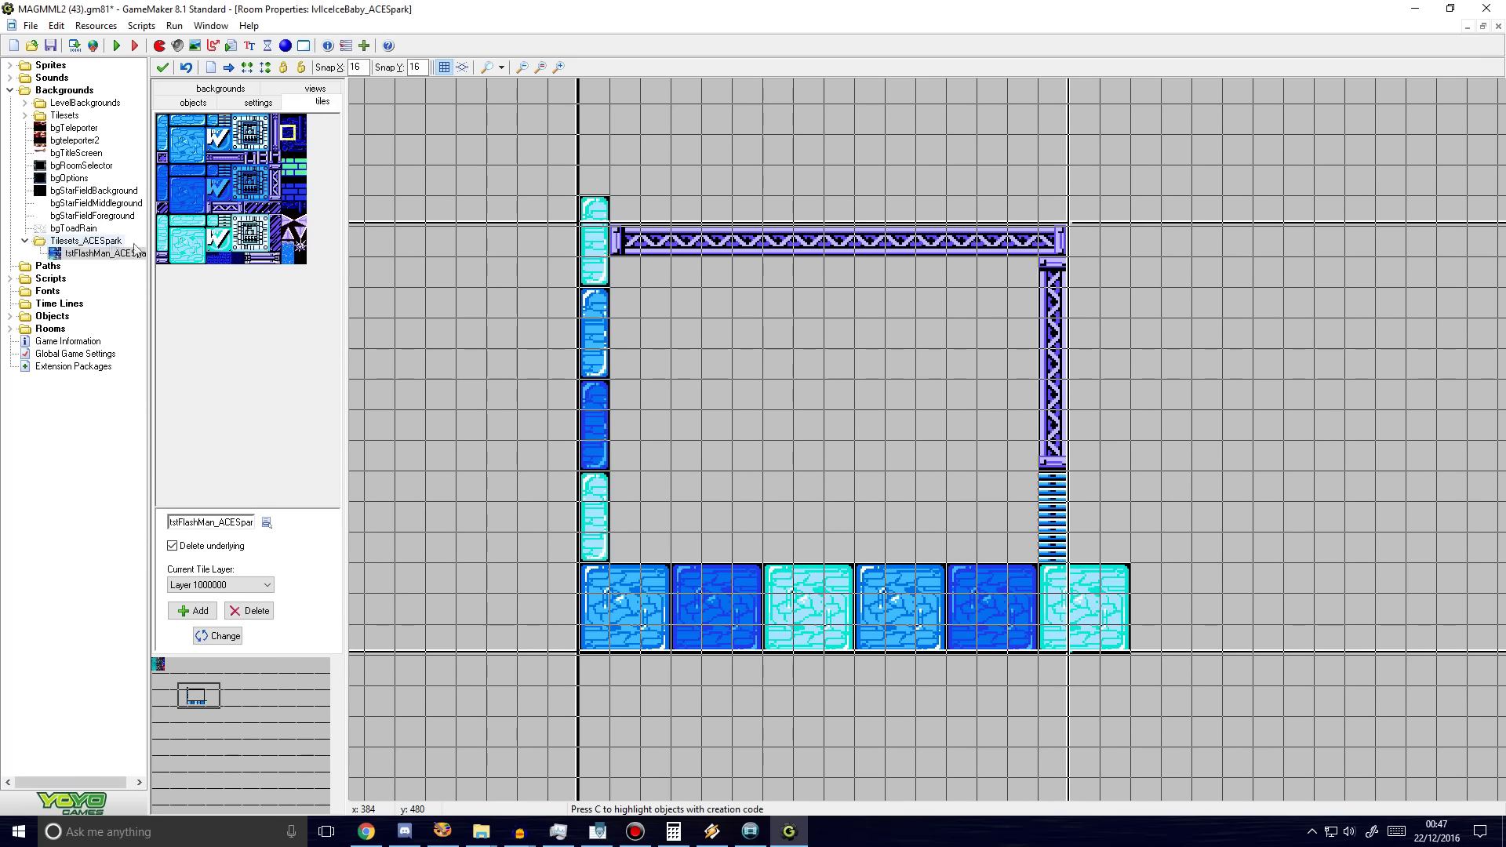
# Step: Create a new background in the Tilesets_ACESpark group and load flashBG1.png into it
pyautogui.rightClick(91, 244)
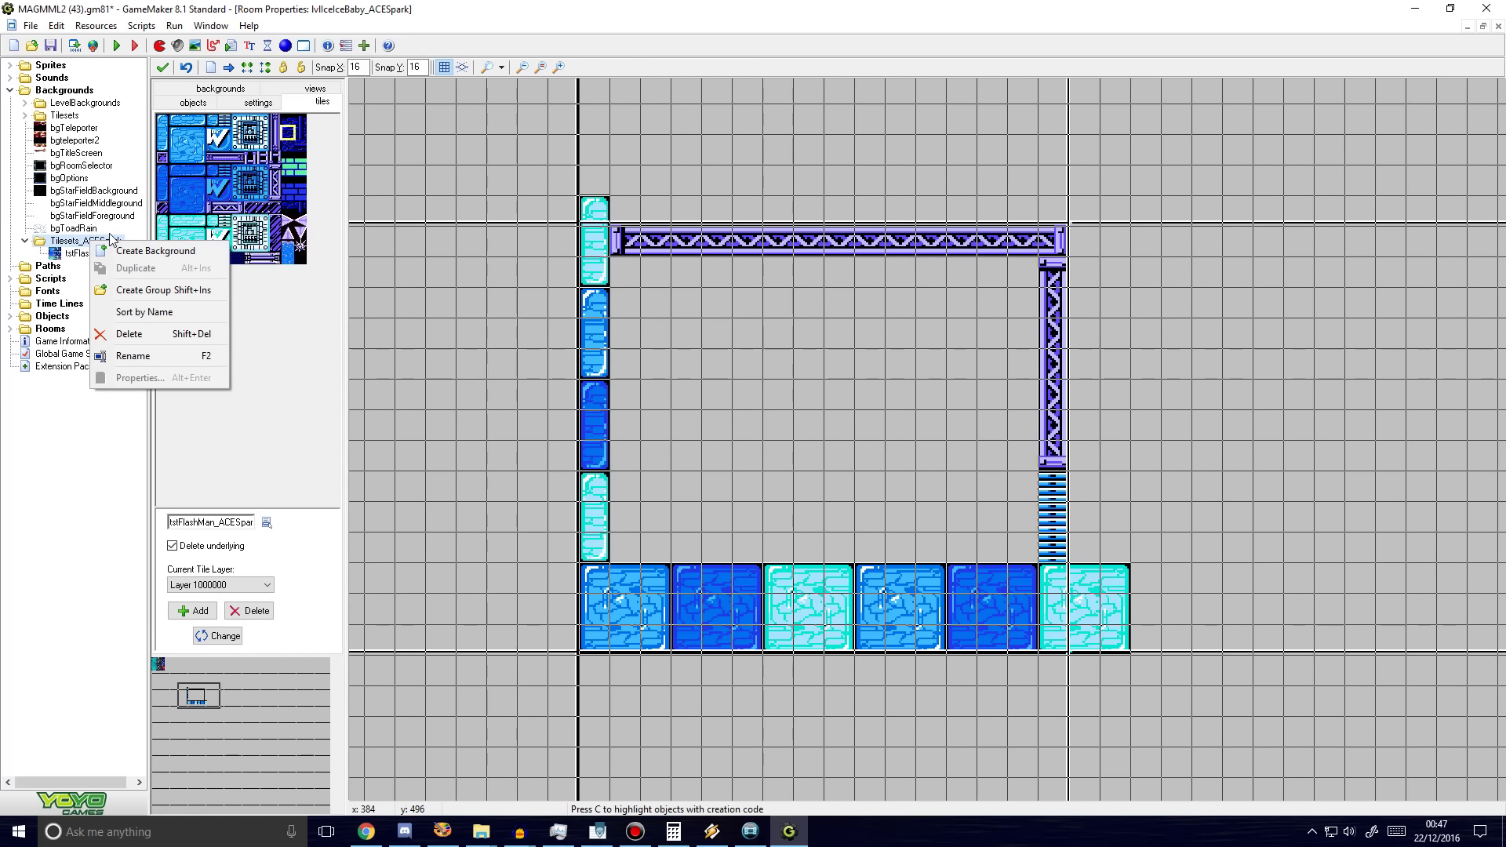
pyautogui.click(113, 238)
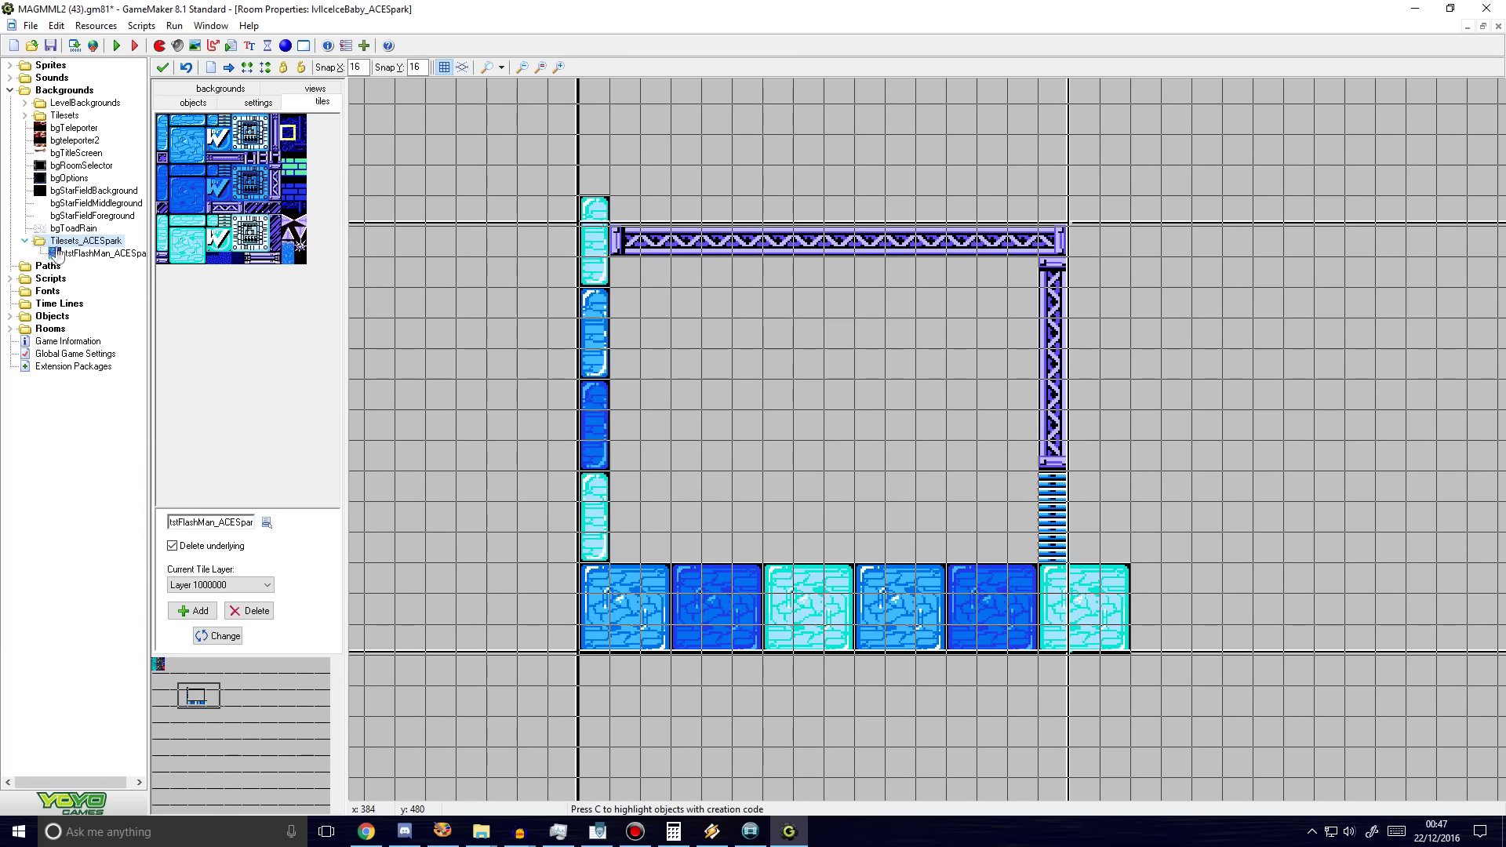
pyautogui.rightClick(102, 243)
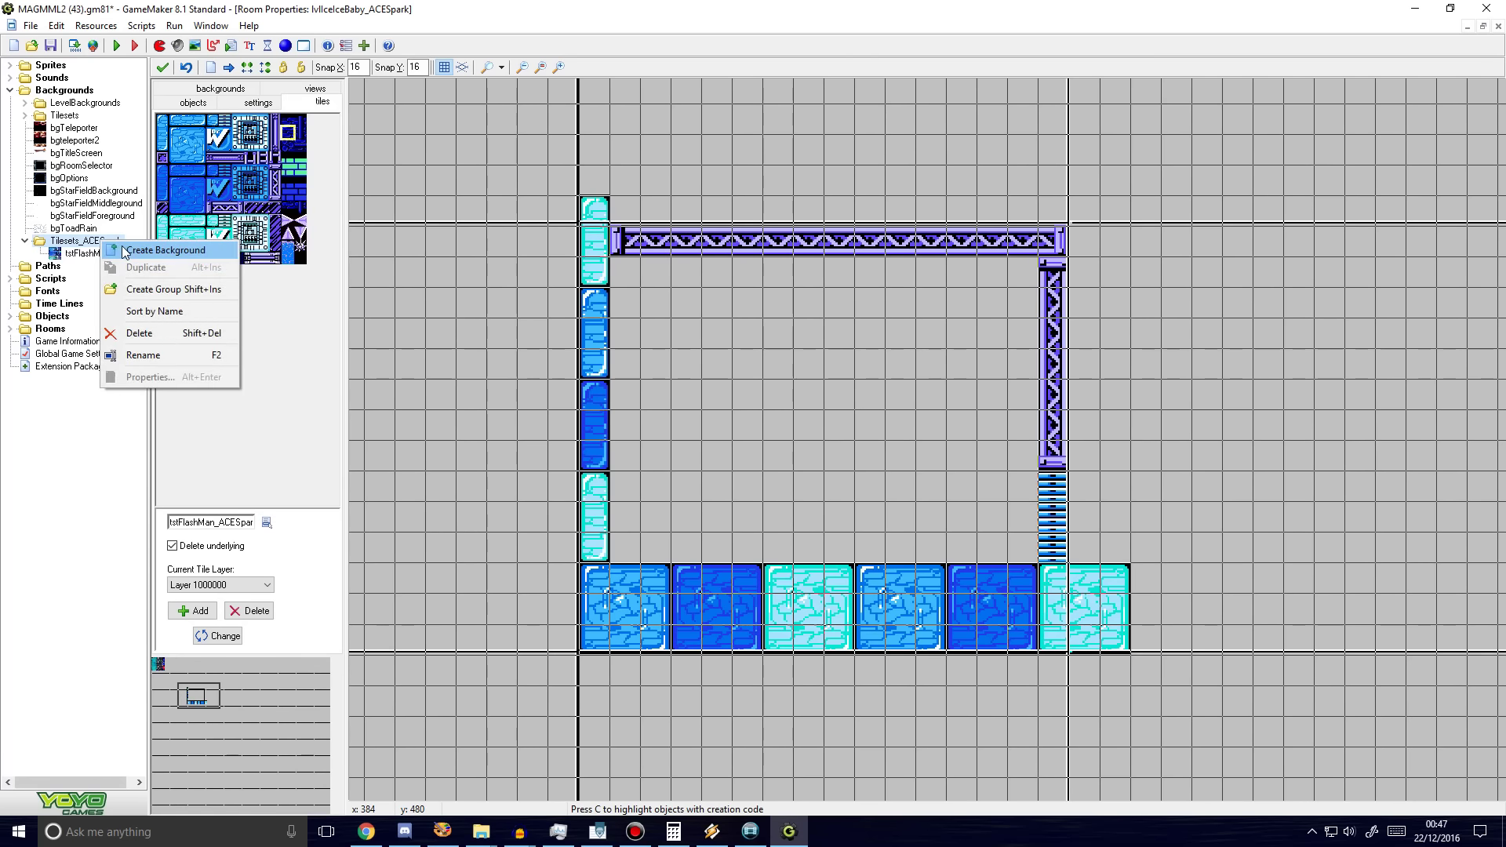
pyautogui.click(123, 251)
pyautogui.click(222, 100)
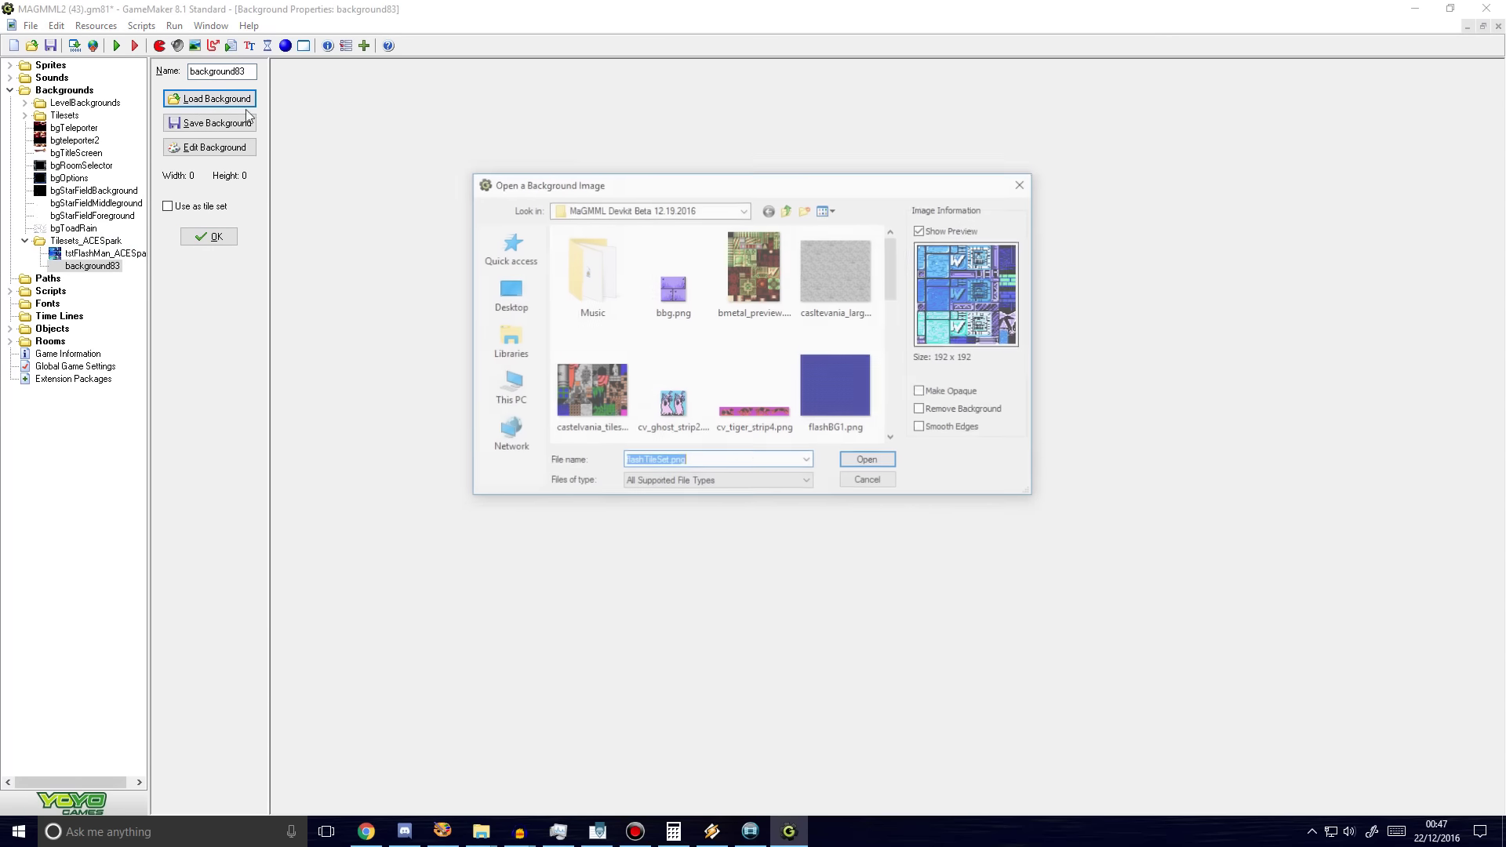
pyautogui.click(855, 384)
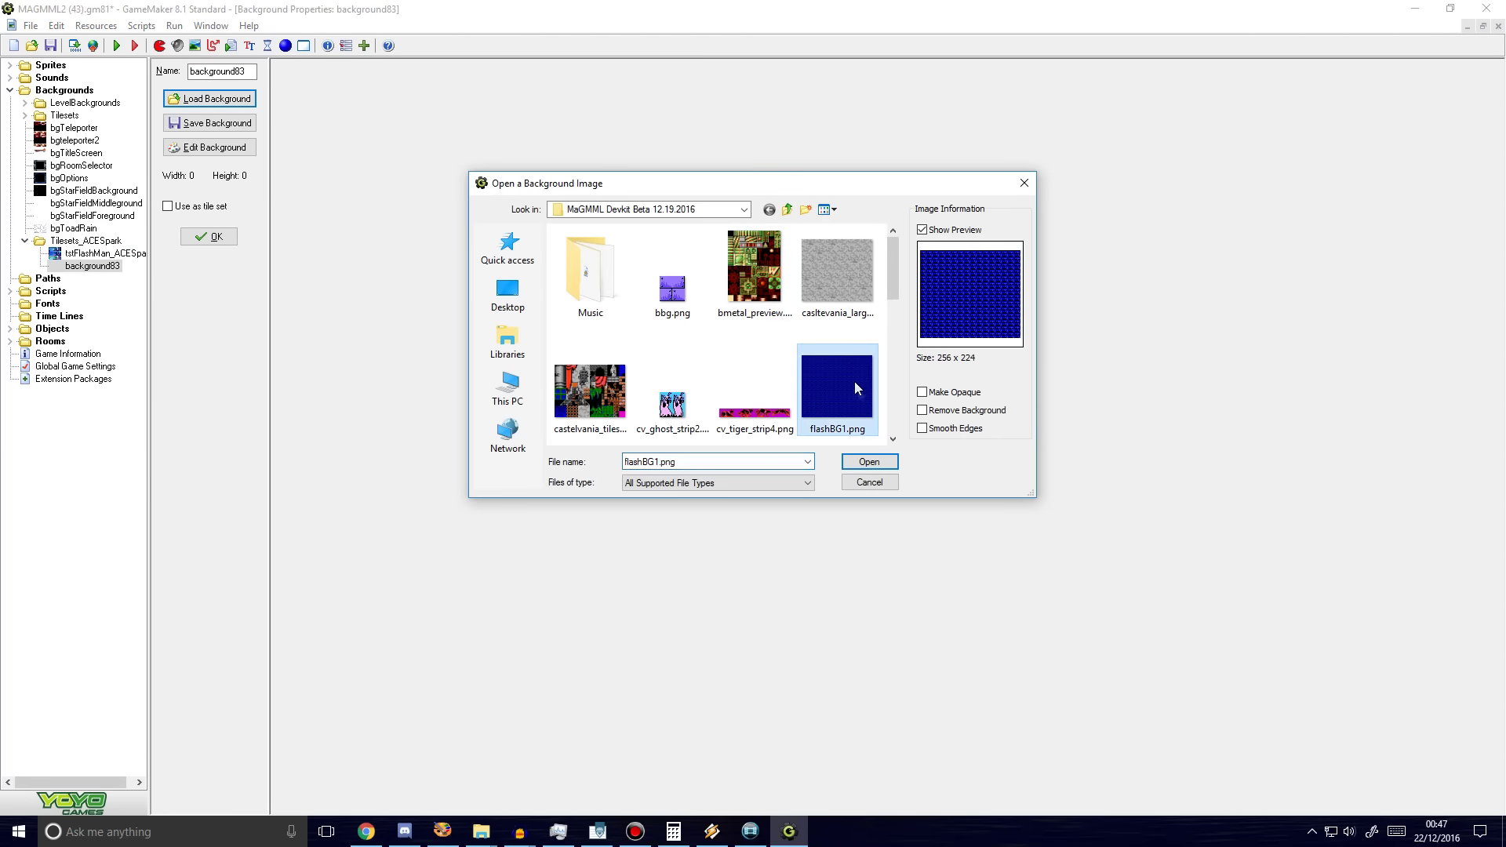
pyautogui.click(869, 462)
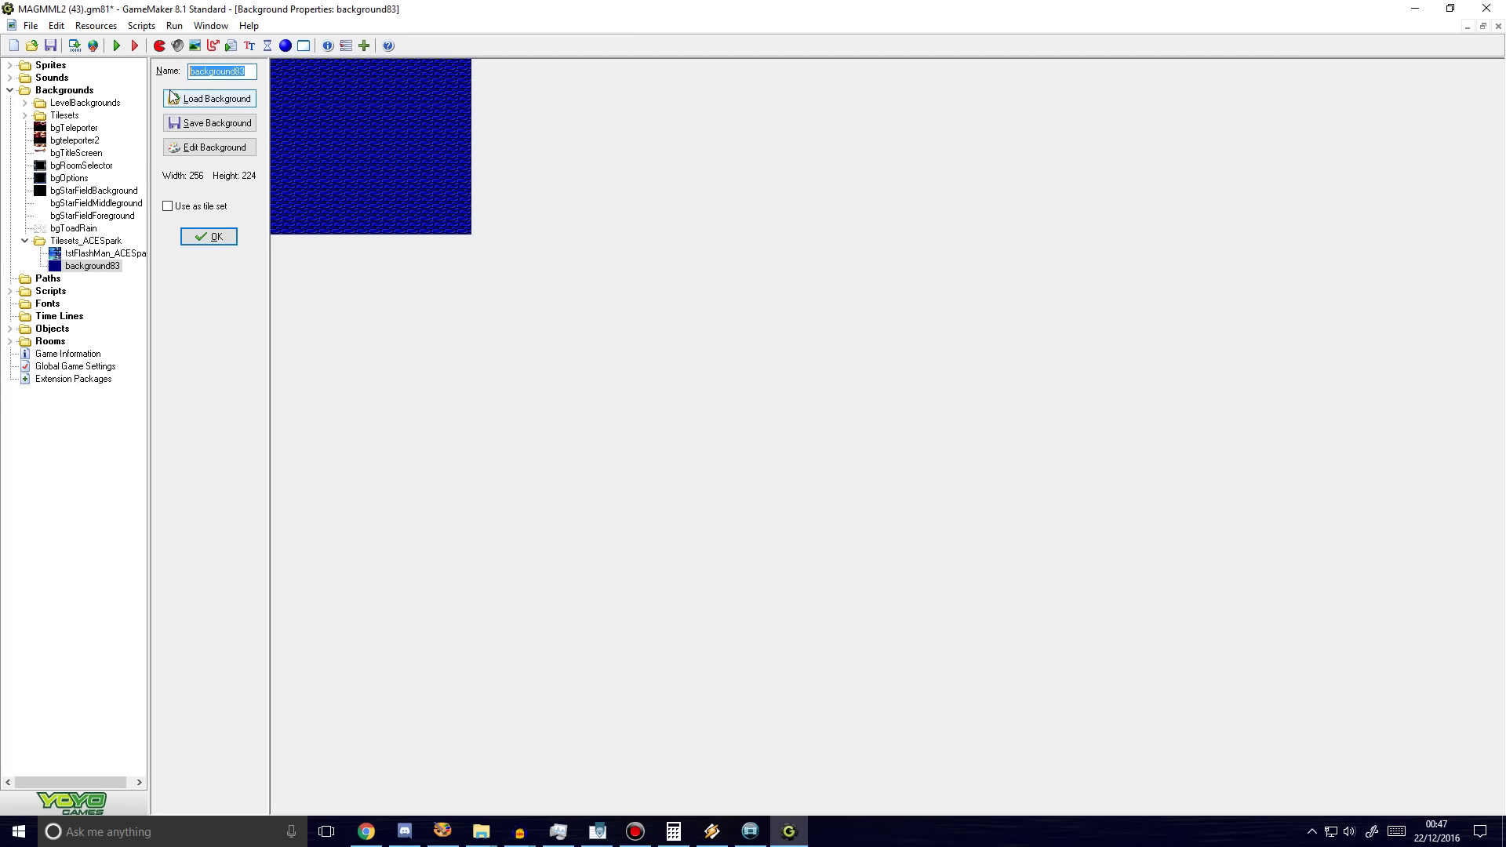
# Step: Name the new background bgFlashMan1_ACESpark and accept its properties
pyautogui.write('bg')
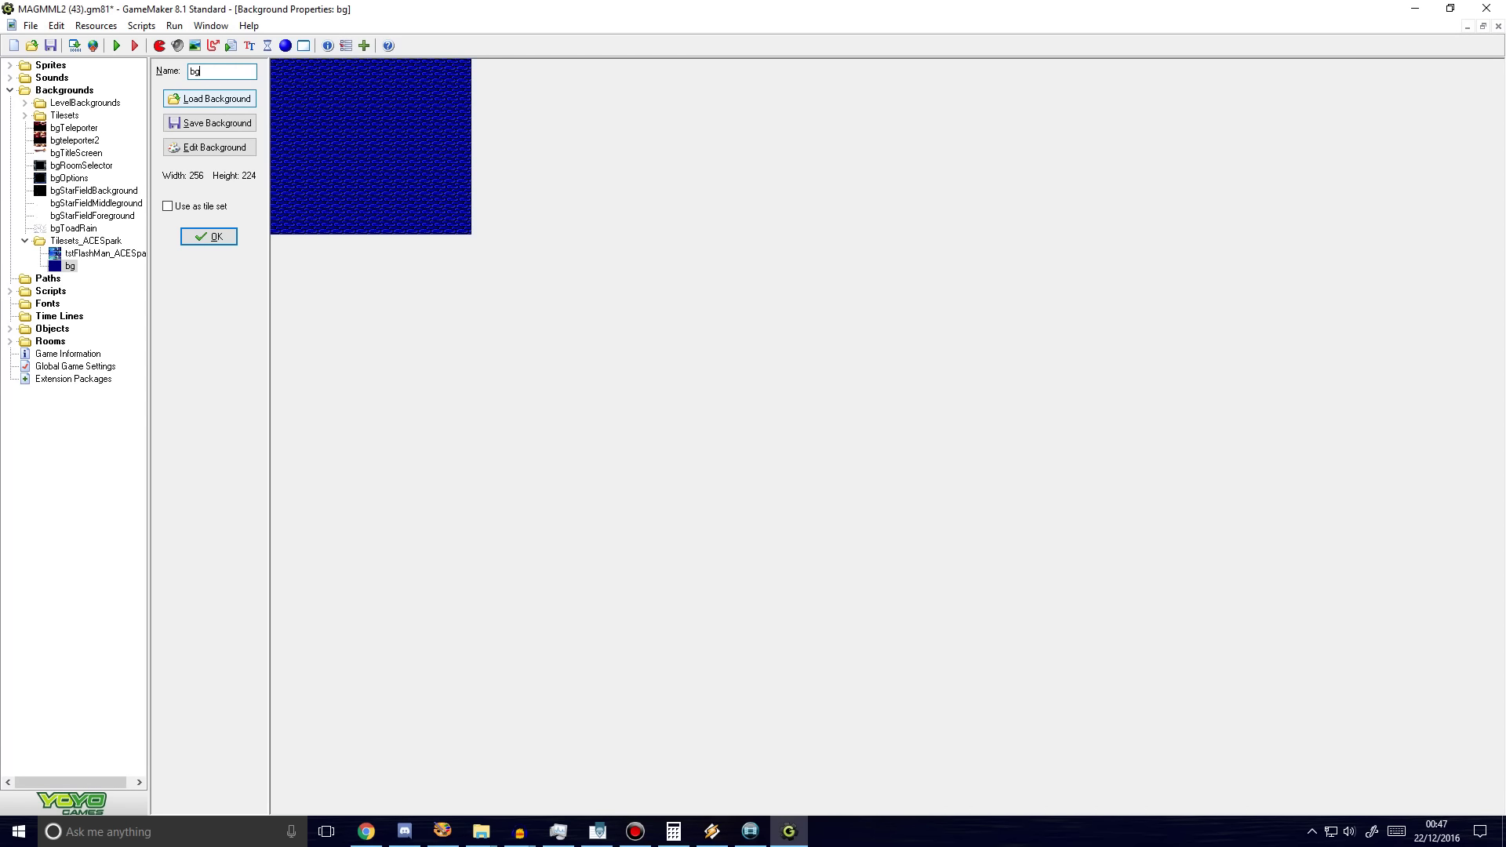
pyautogui.write('FlashMan1_ACESpark')
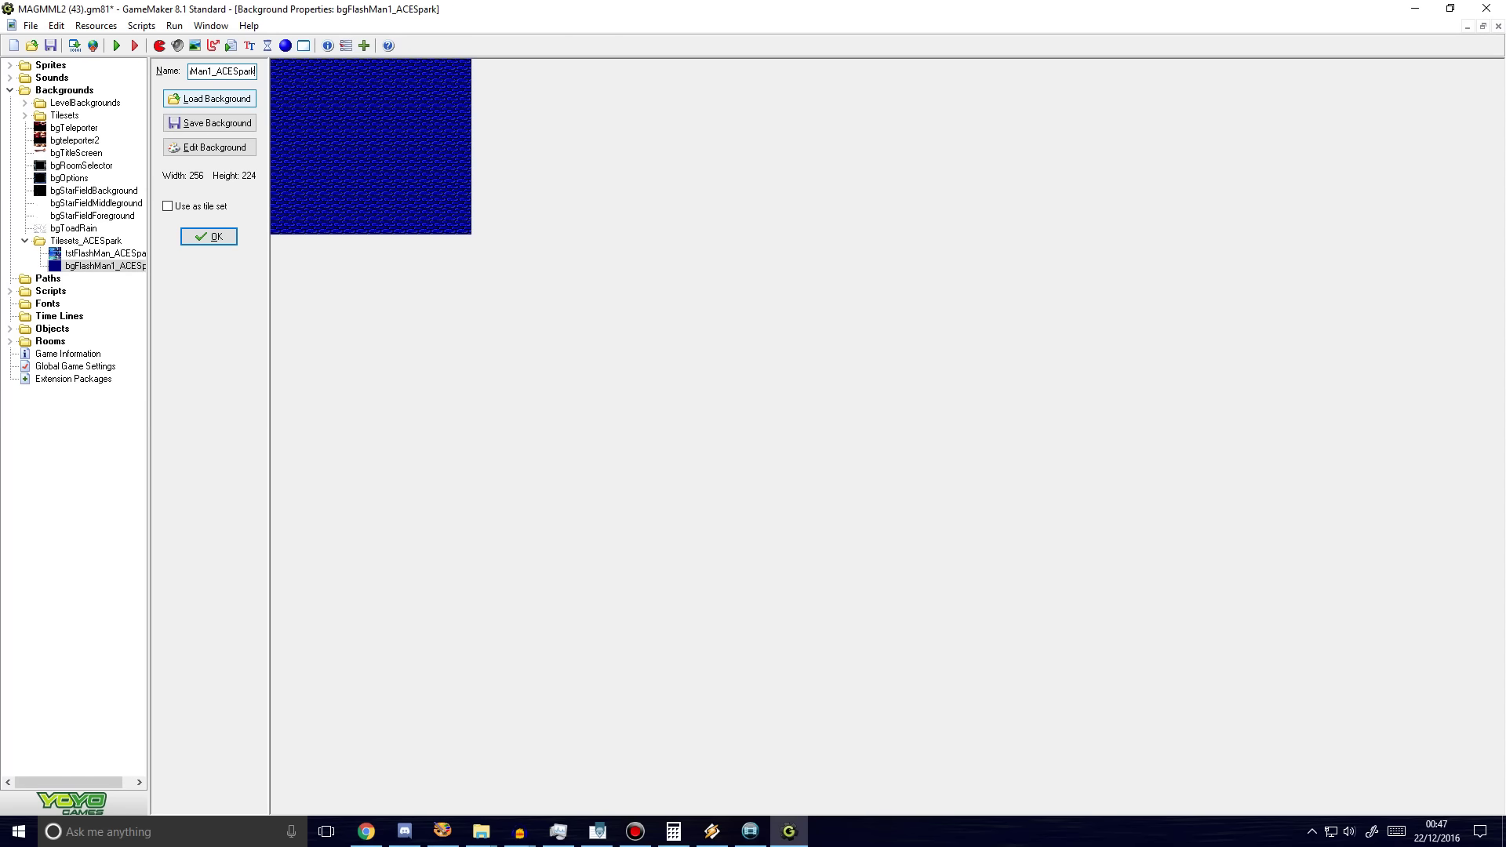
pyautogui.click(218, 237)
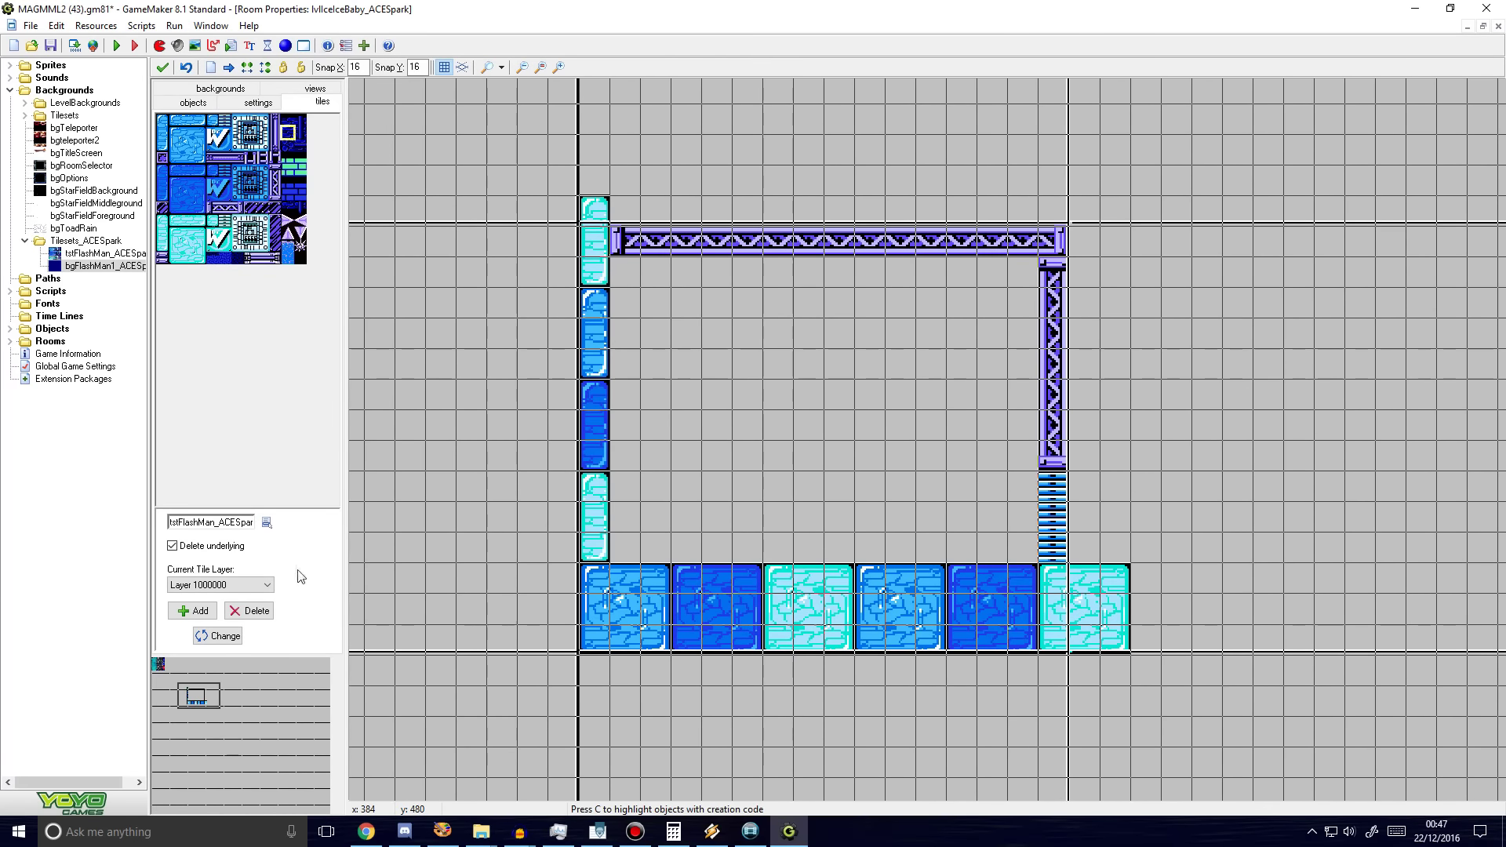
# Step: Choose bgFlashMan1_ACESpark from the Tilesets_ACESpark group as the room's tile source
pyautogui.click(267, 523)
pyautogui.moveTo(329, 720)
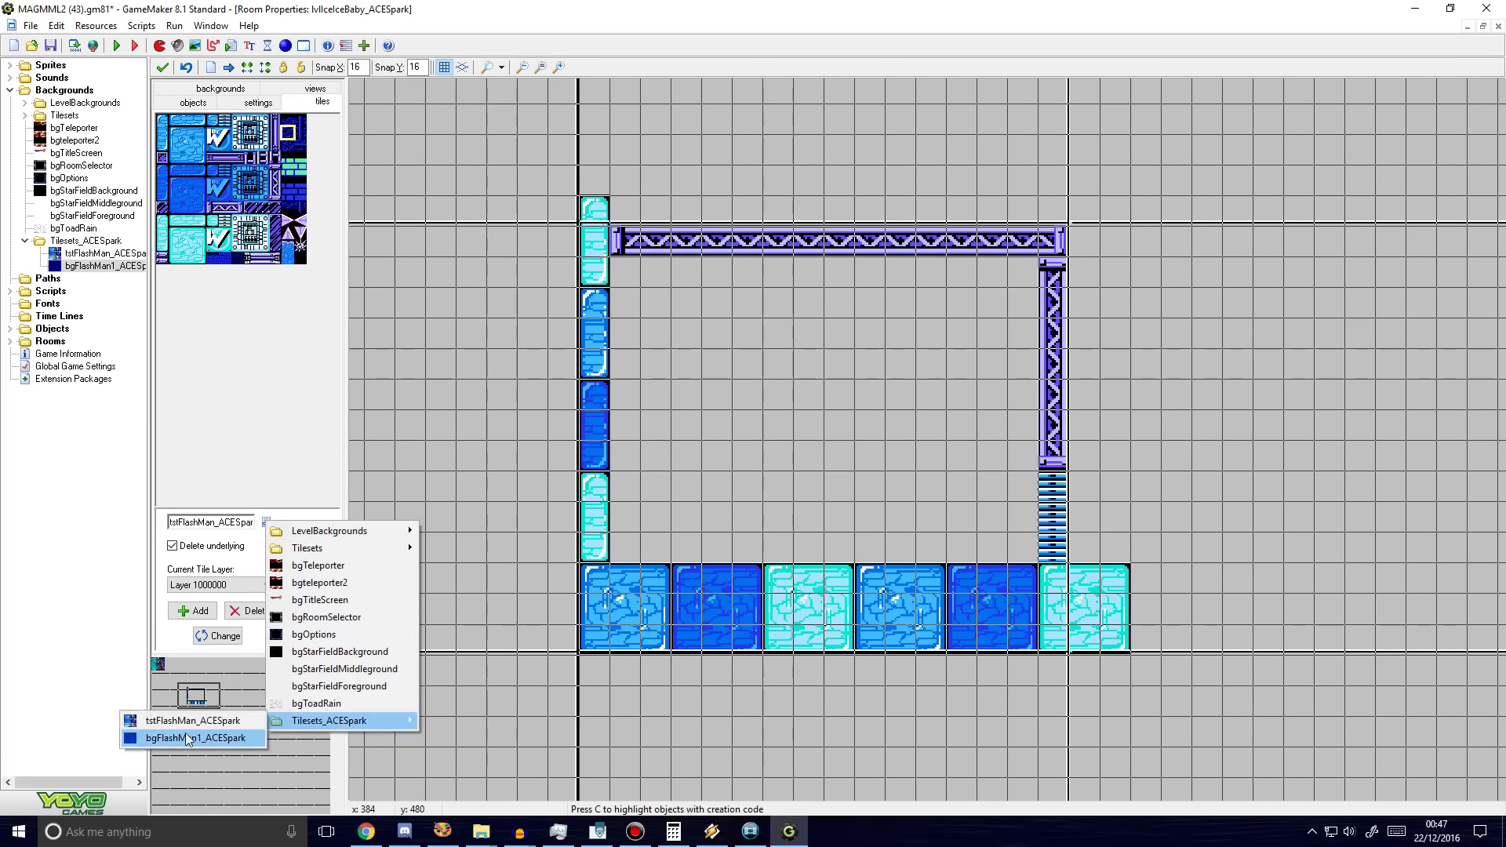
pyautogui.click(188, 738)
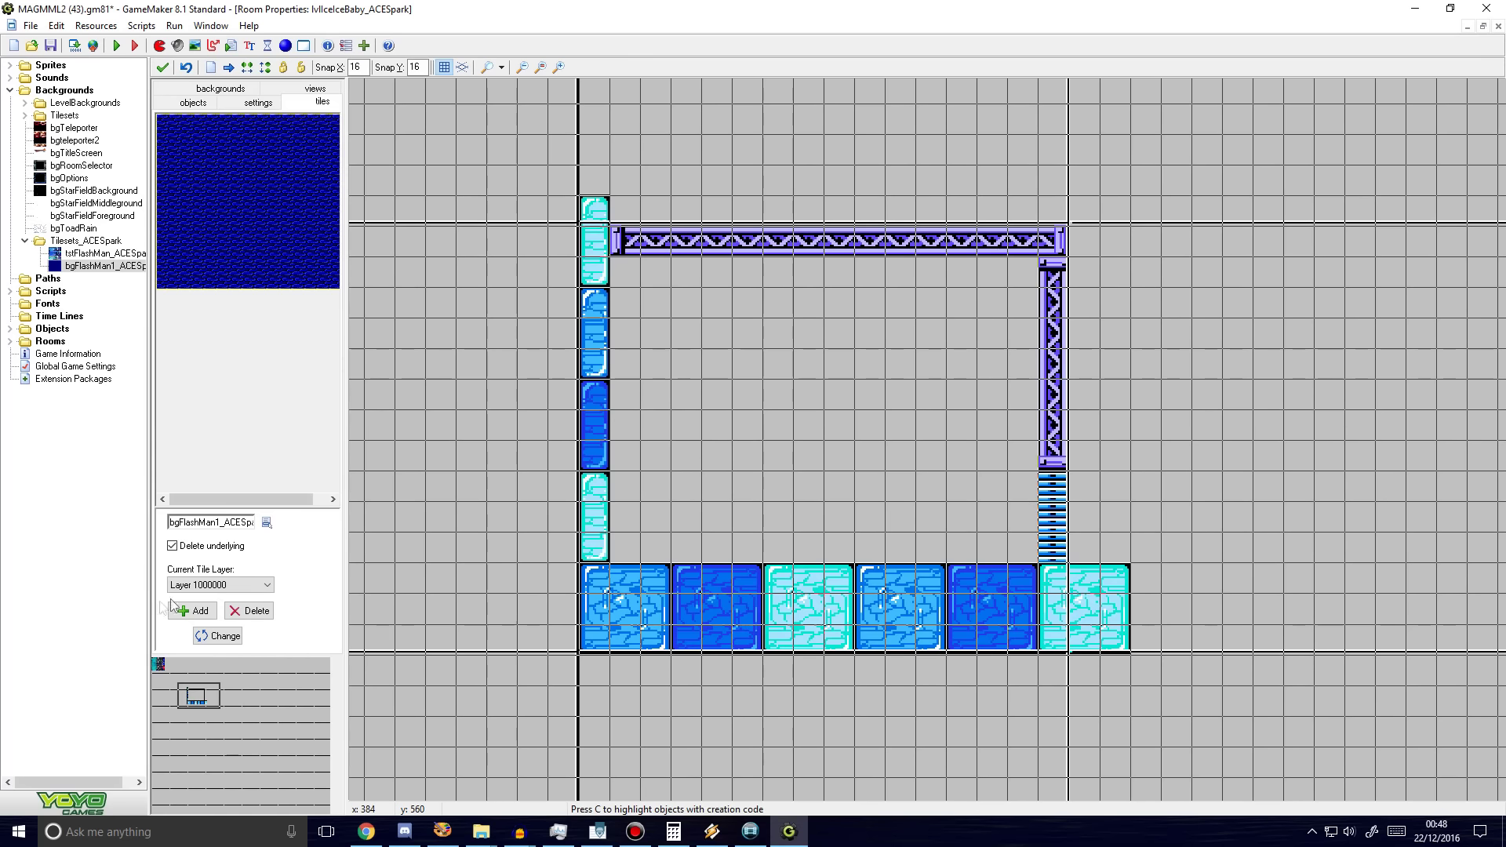
# Step: Add a new tile layer with a depth of 1000100 and keep it as the current layer
pyautogui.click(190, 611)
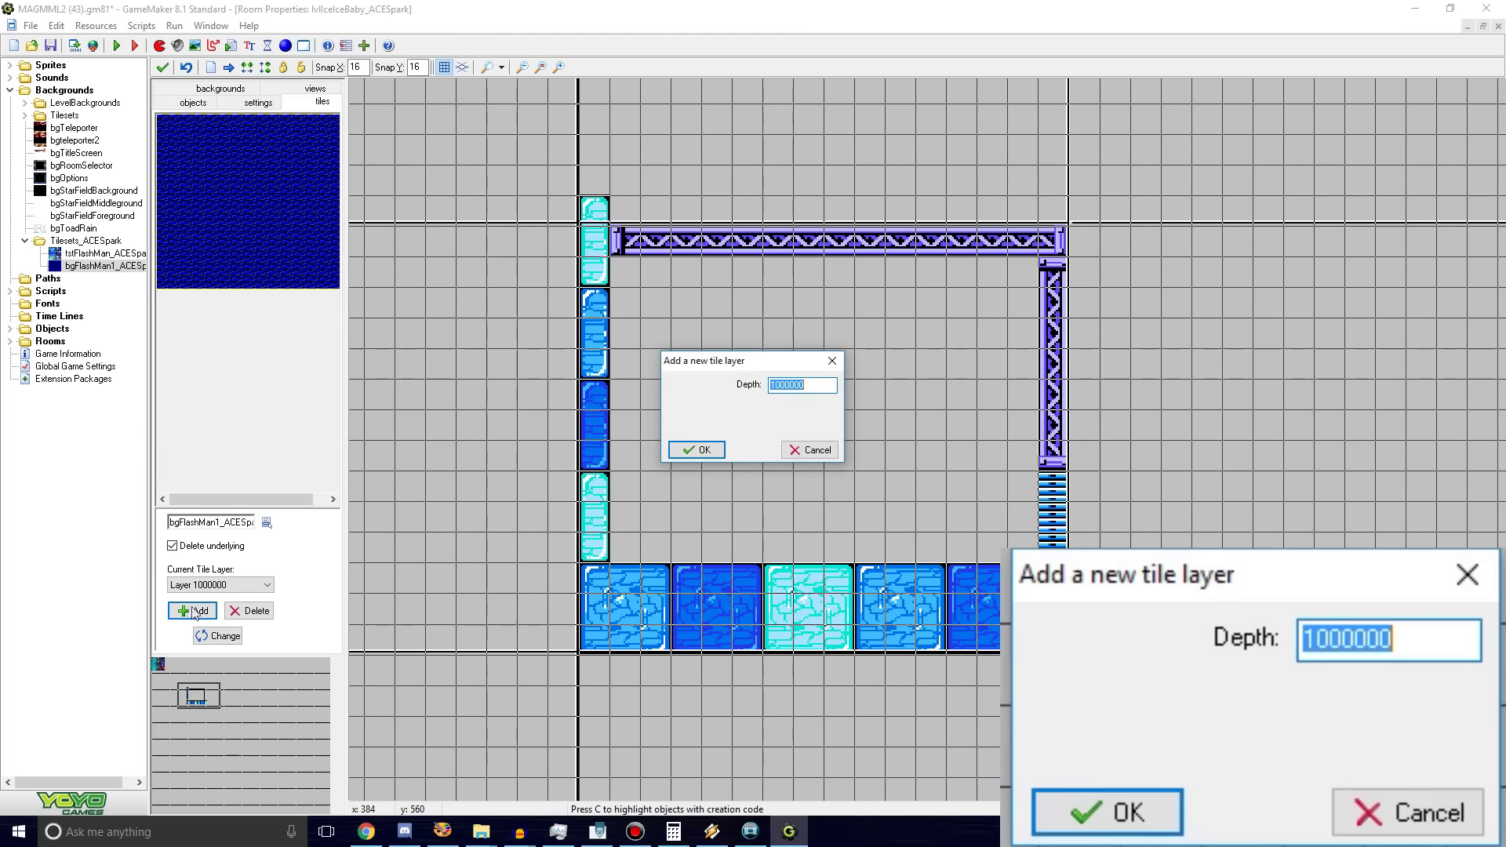
pyautogui.moveTo(774, 385); pyautogui.dragTo(779, 385)
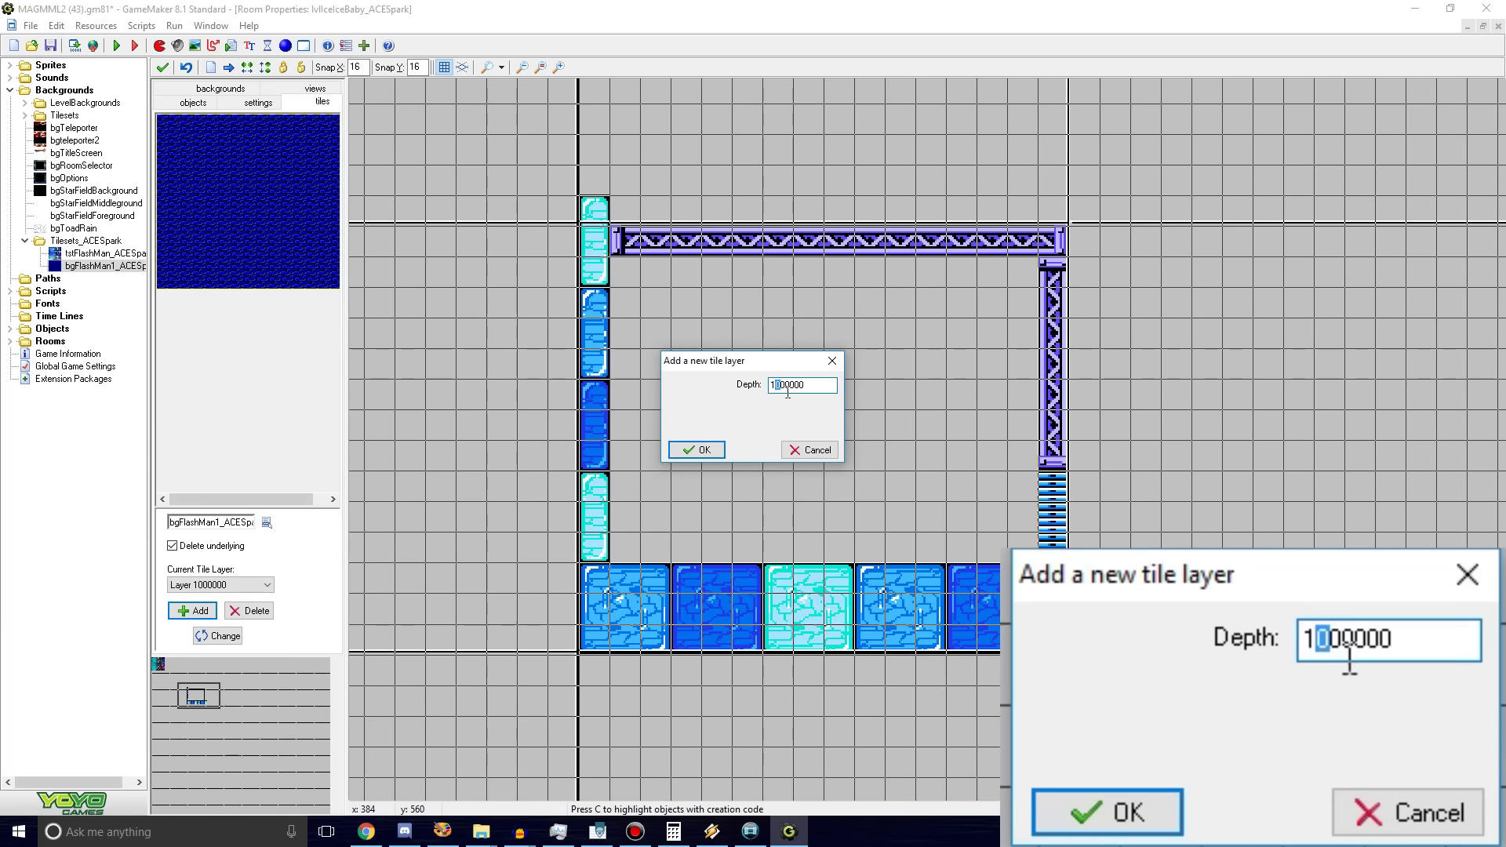
pyautogui.moveTo(790, 385); pyautogui.dragTo(794, 385)
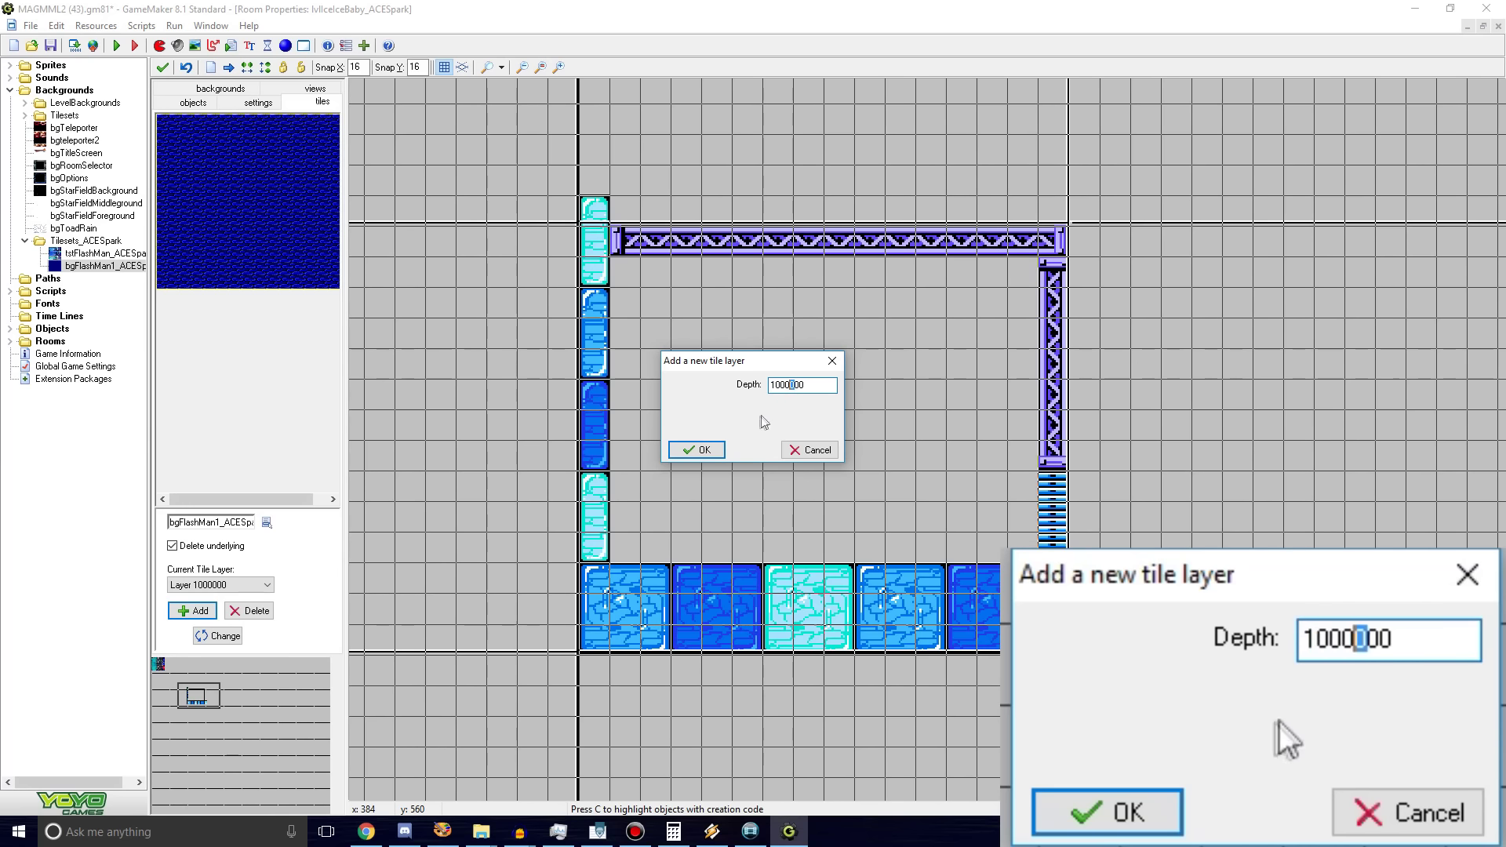
pyautogui.write('1')
pyautogui.click(696, 450)
pyautogui.click(267, 585)
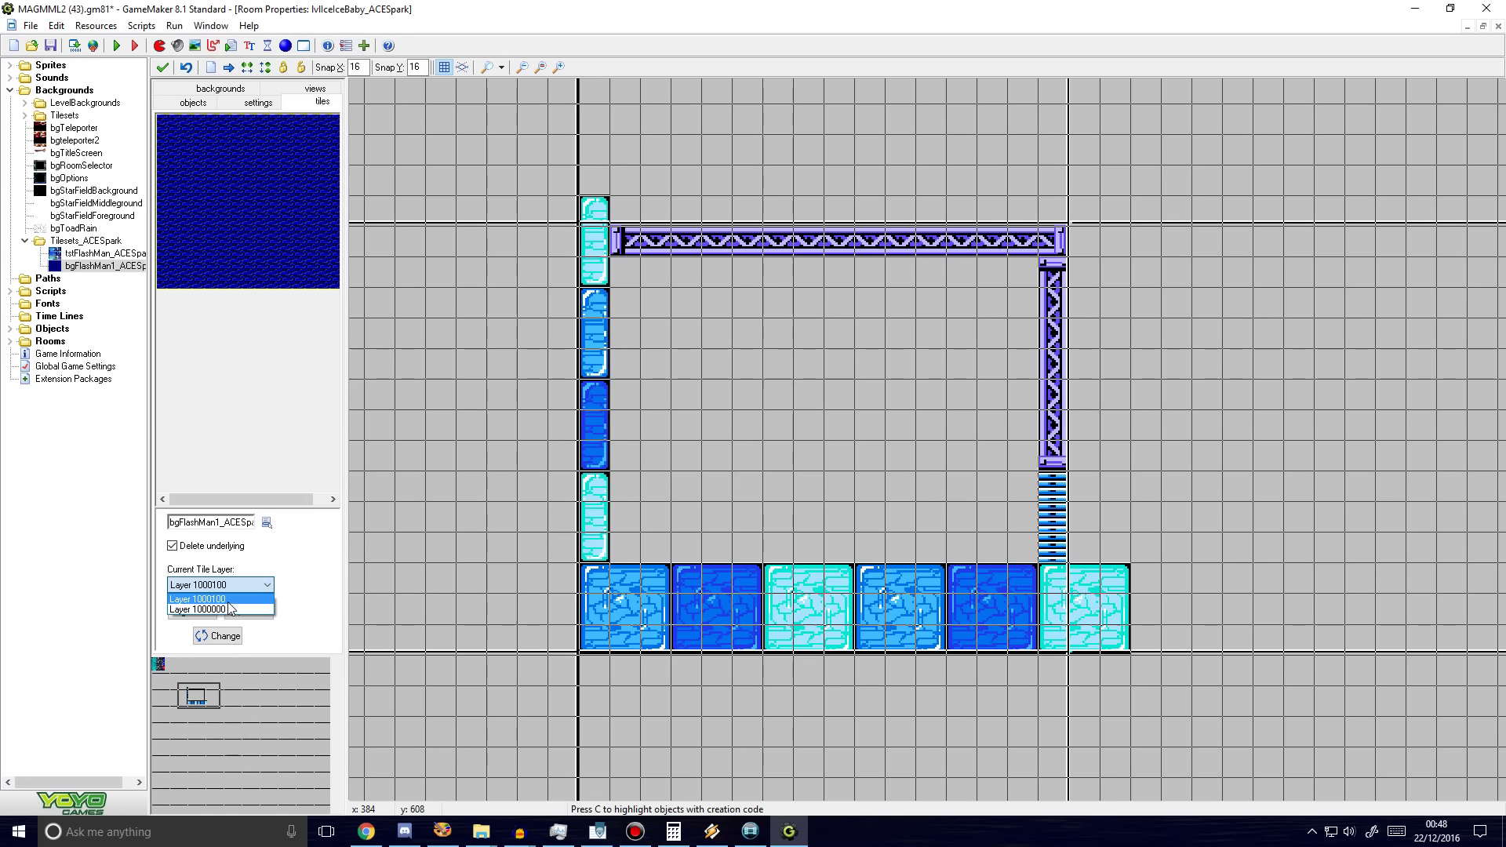
pyautogui.click(291, 563)
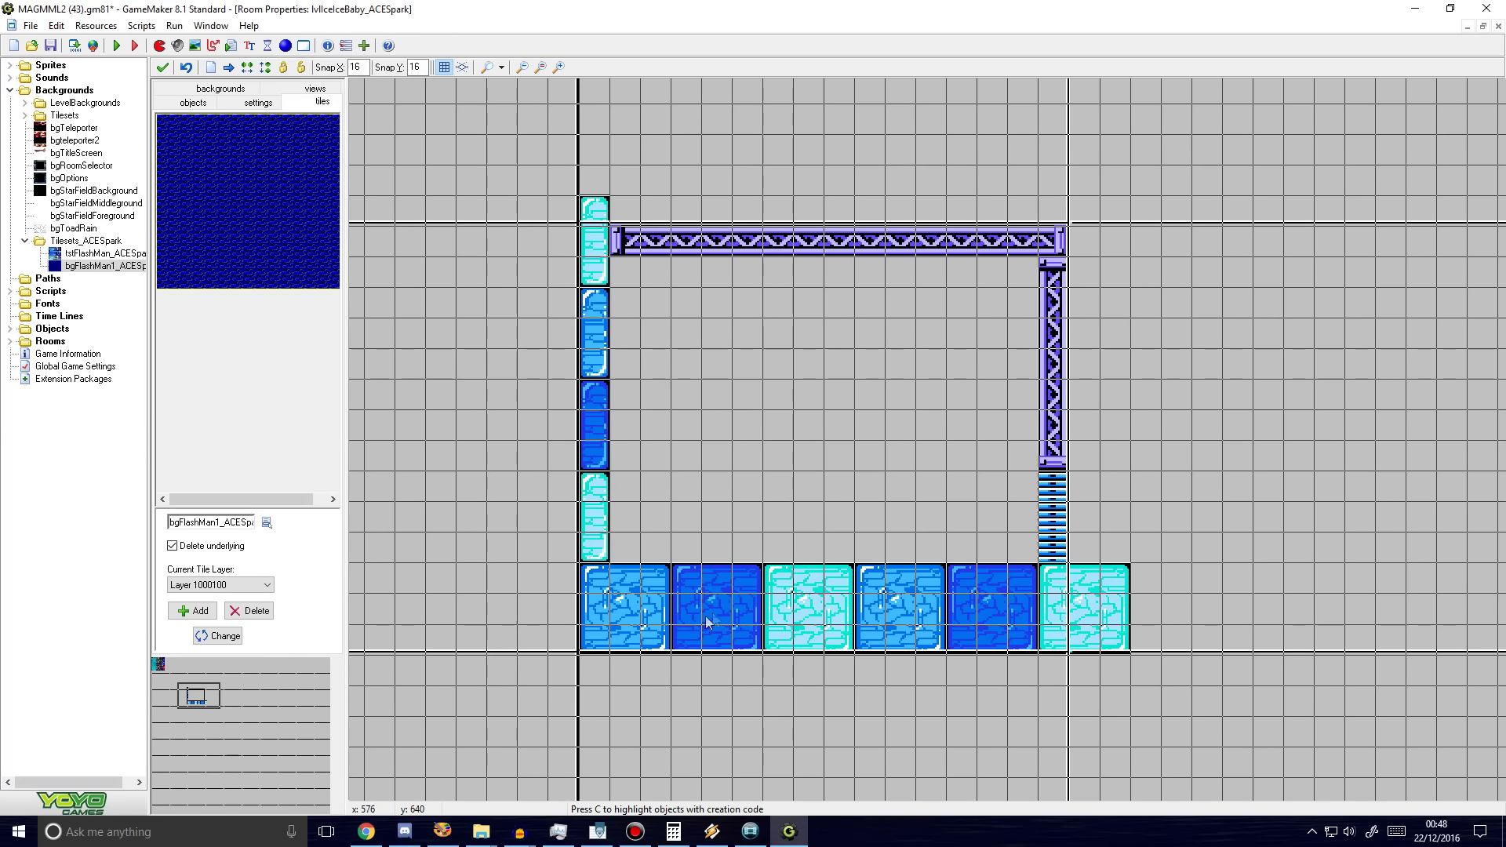
pyautogui.click(224, 585)
pyautogui.click(228, 610)
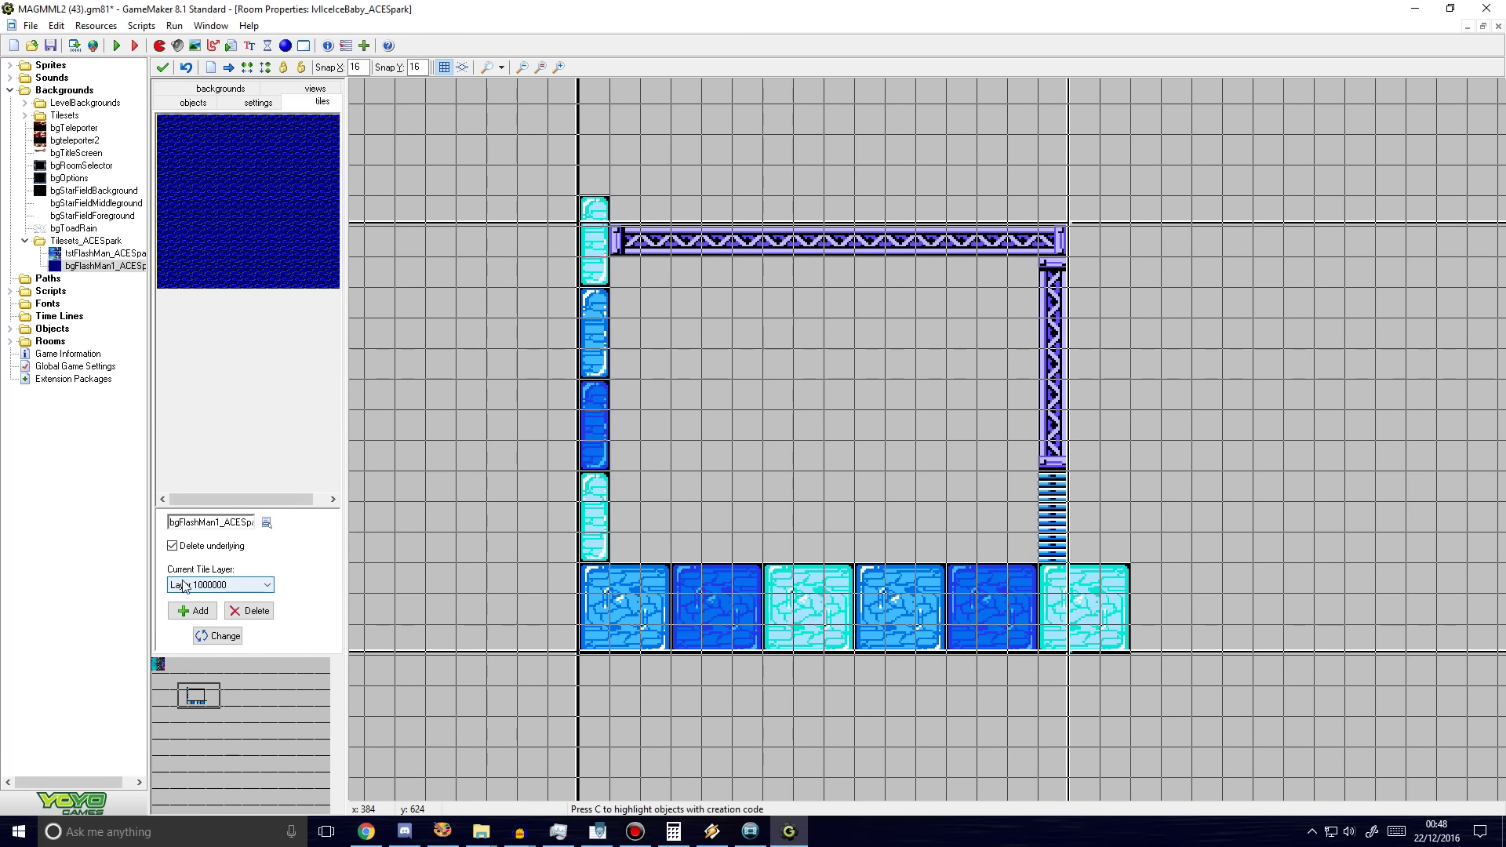
pyautogui.click(250, 587)
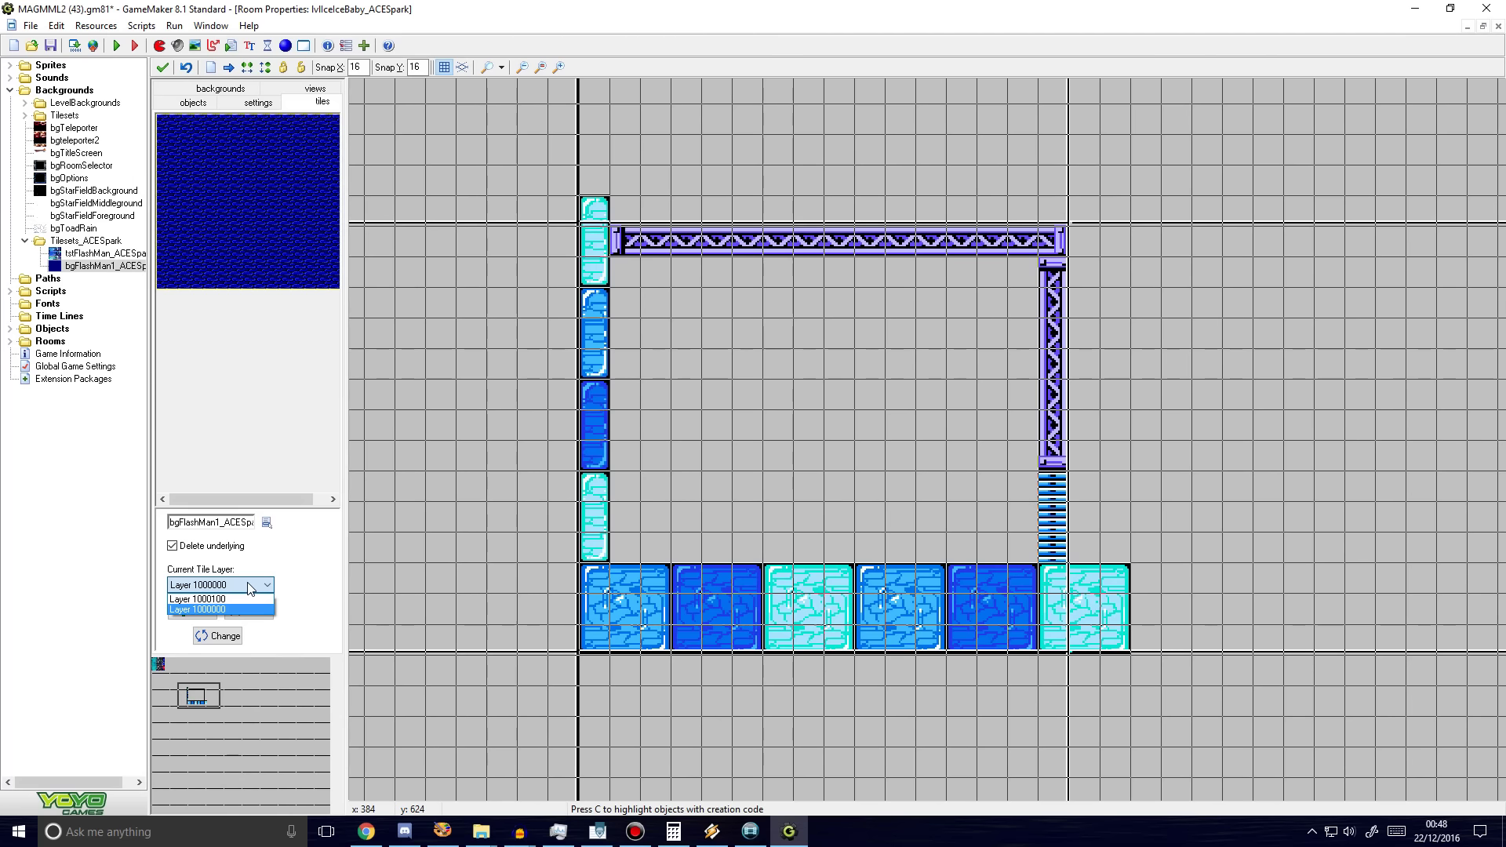
pyautogui.click(250, 587)
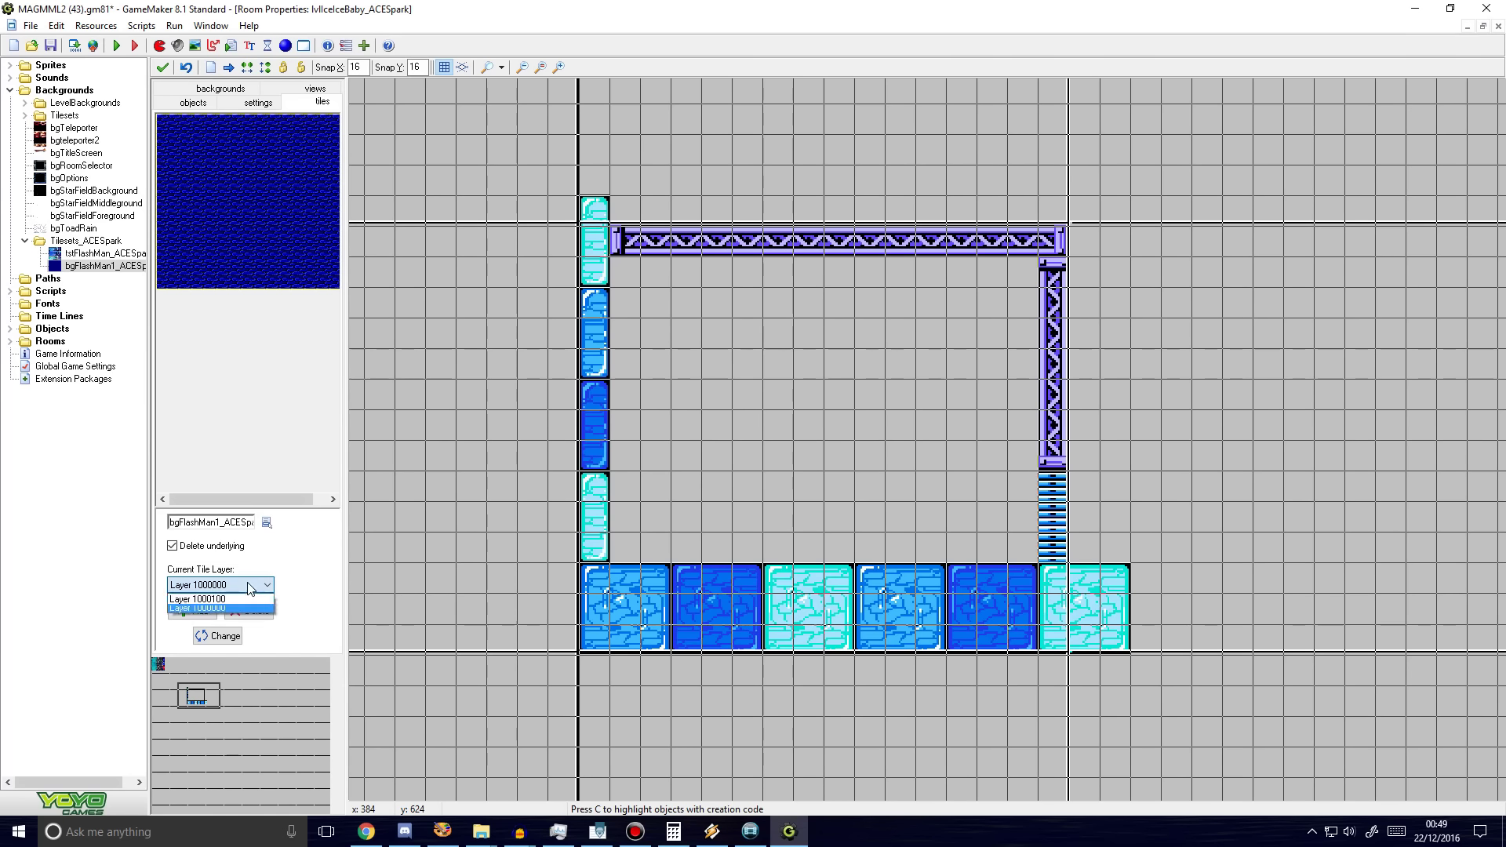
pyautogui.click(249, 587)
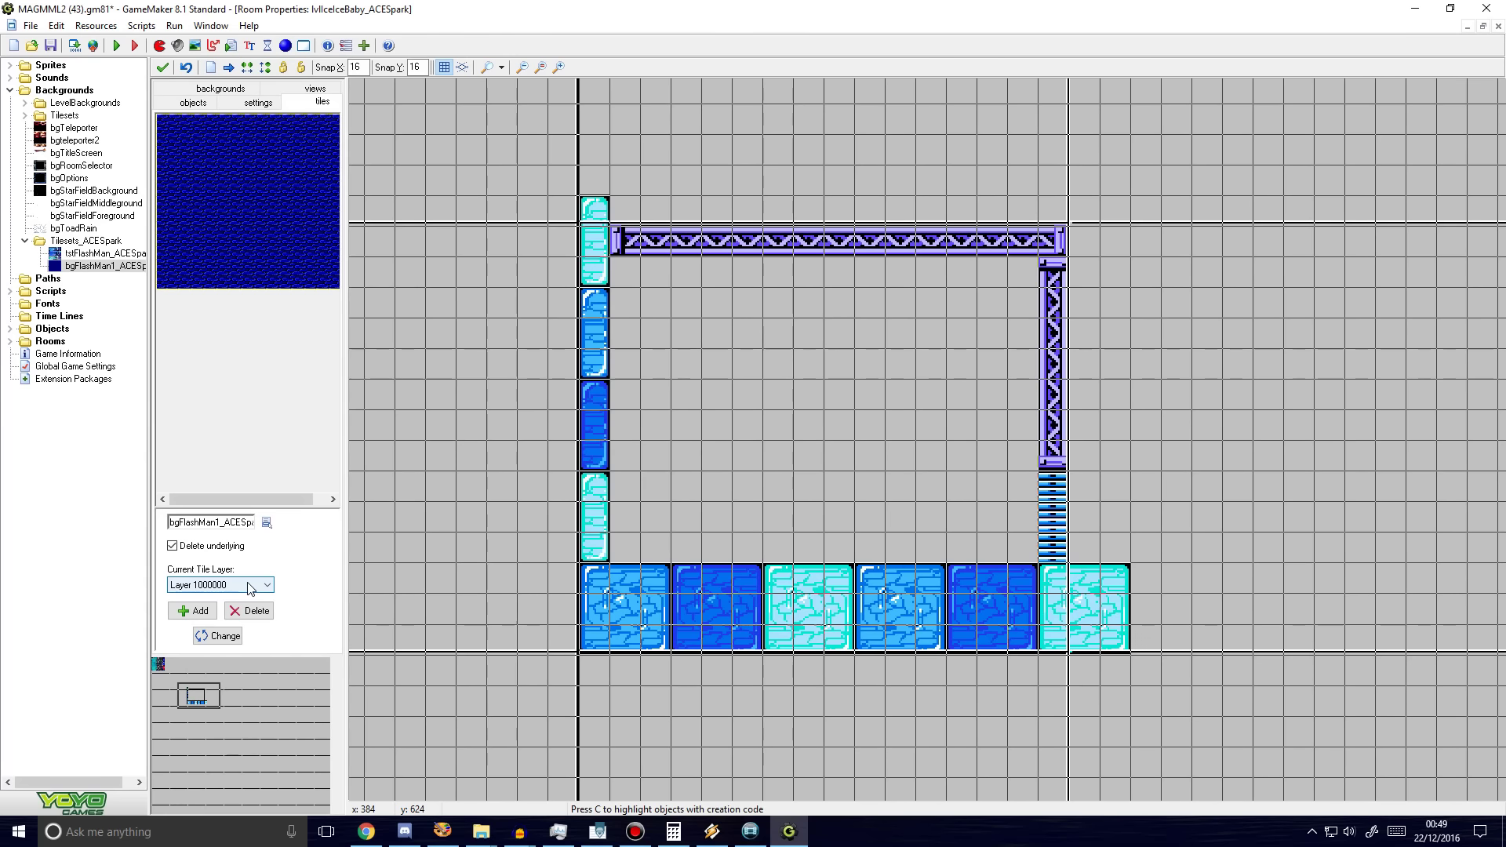
# Step: Make Layer 1000100 current and fill the framed section's interior with the dark blue background tiles
pyautogui.click(249, 587)
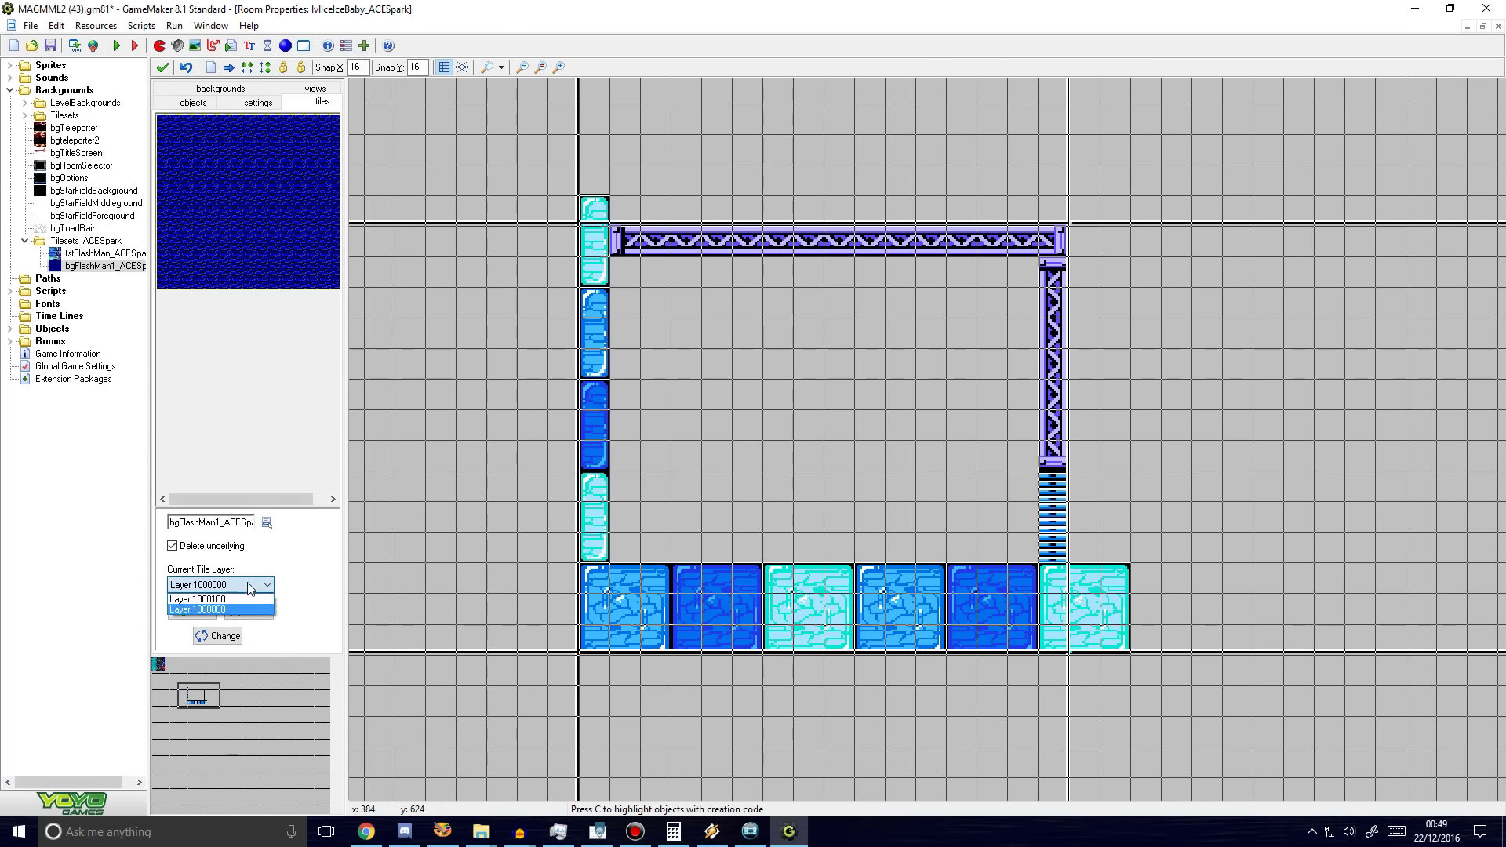
pyautogui.click(232, 598)
pyautogui.moveTo(1153, 279); pyautogui.dragTo(603, 266)
# Step: Edit the depth of tile layer 1000100, which holds the background tiles, and apply the change
pyautogui.click(220, 586)
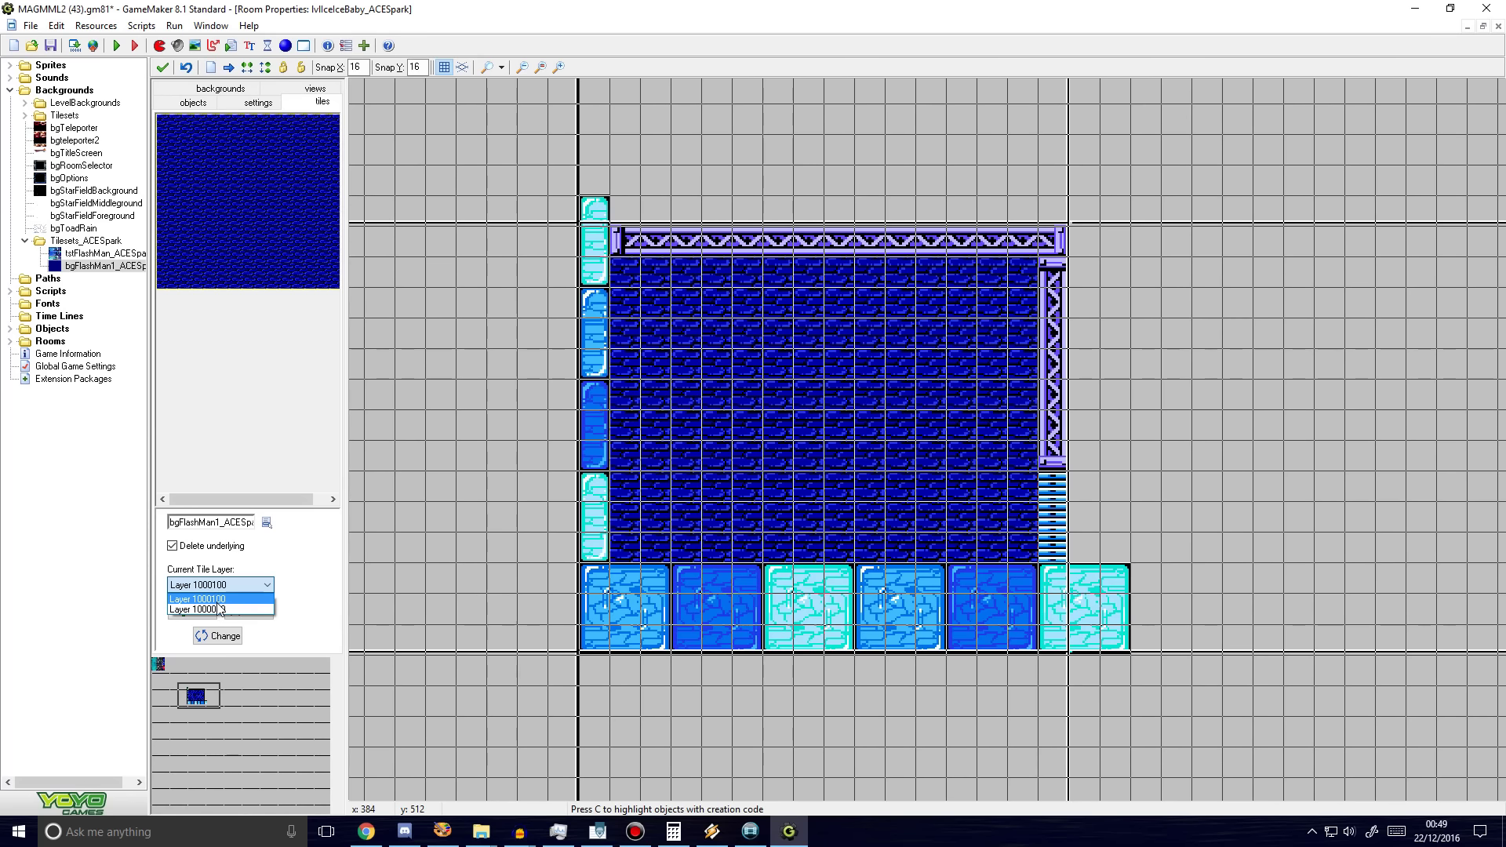
pyautogui.click(324, 580)
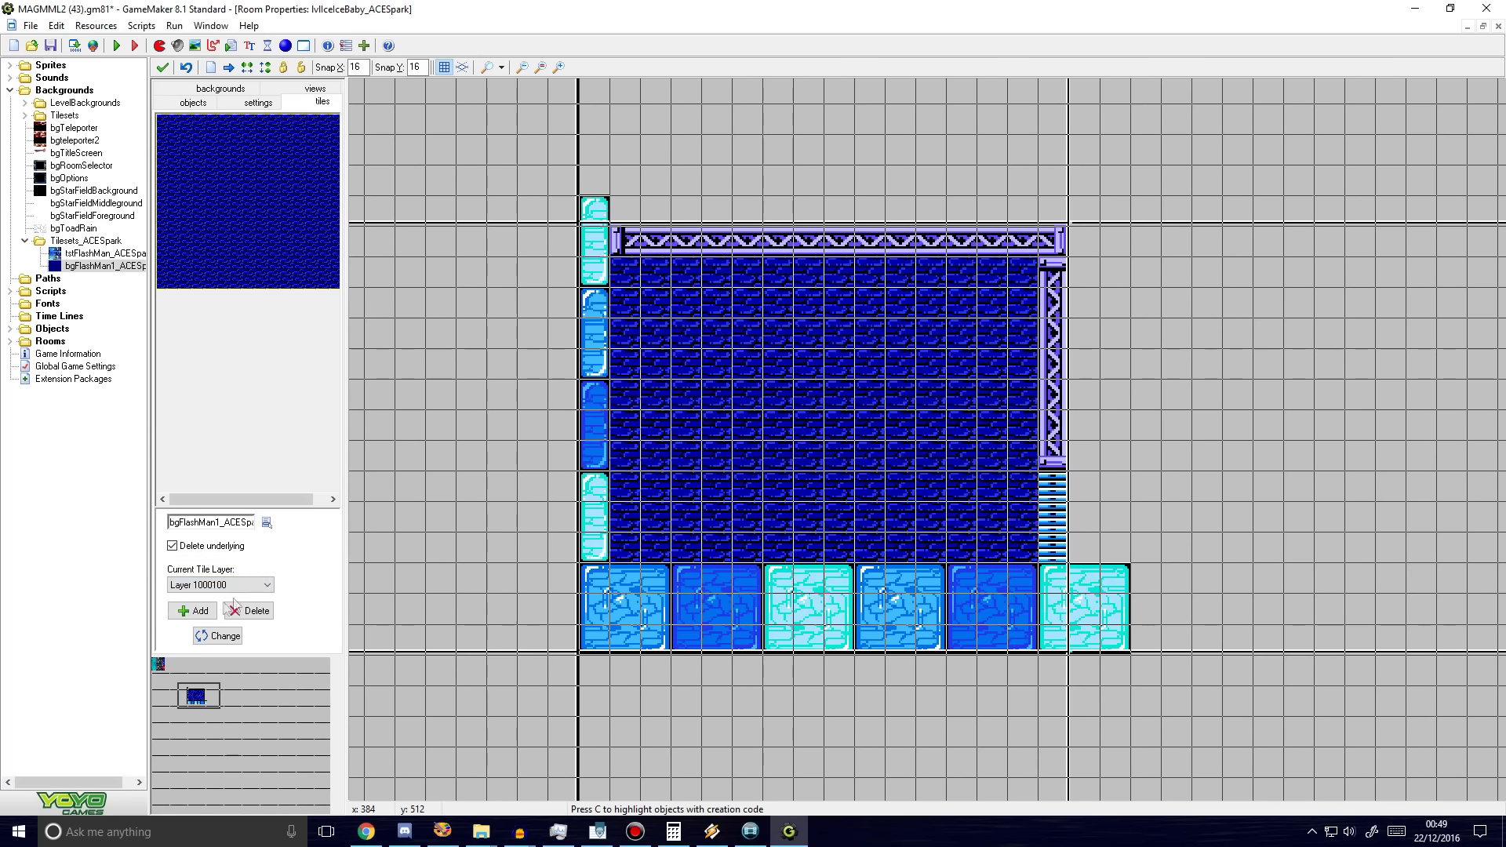
pyautogui.click(218, 635)
pyautogui.click(774, 386)
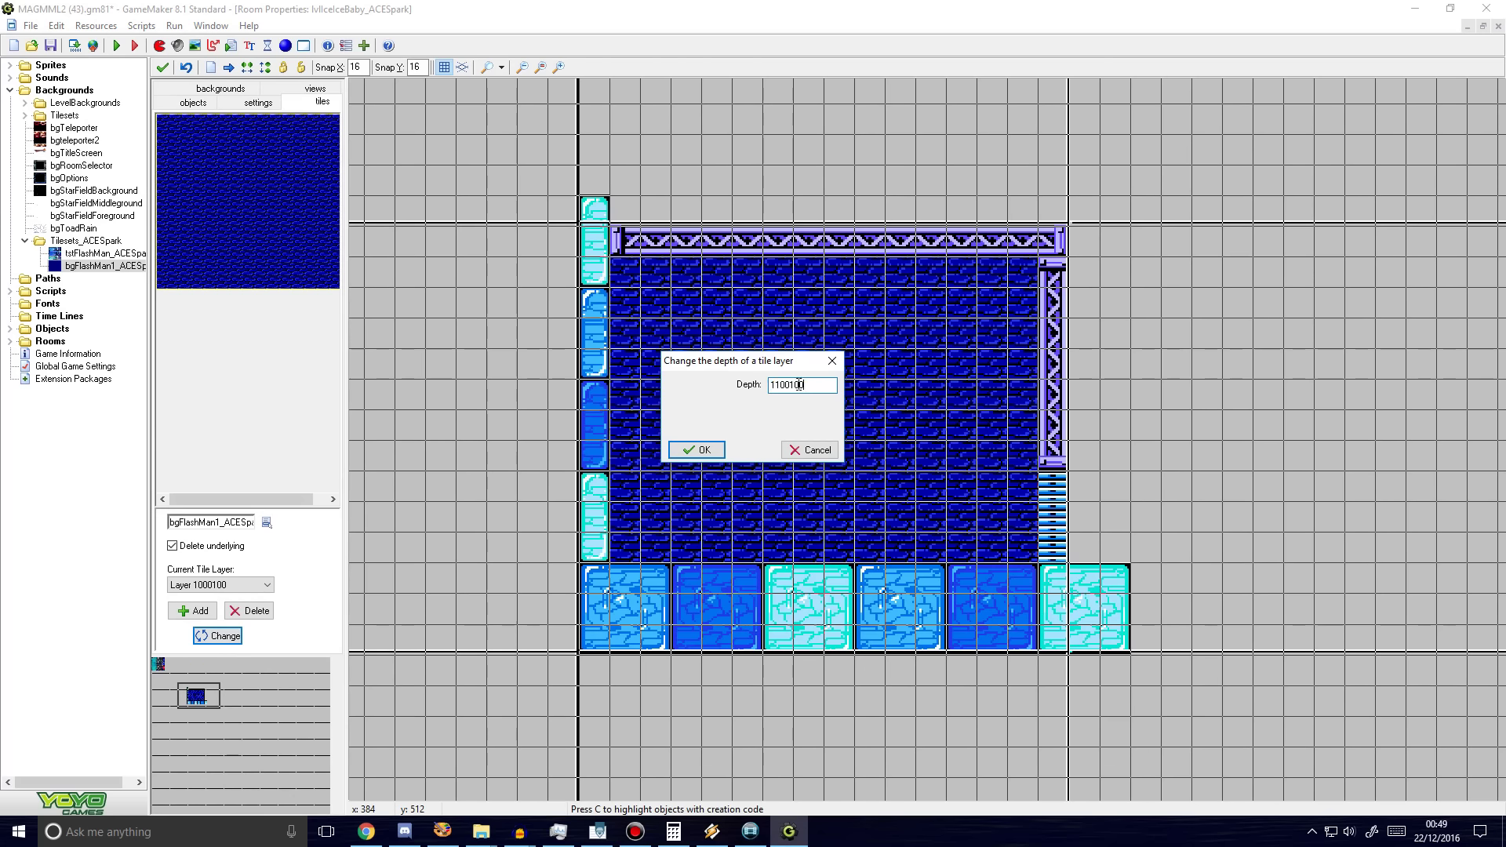
pyautogui.press('BackSpace')
pyautogui.write('0')
pyautogui.click(696, 449)
# Step: On Layer 1000000, lay a row of shadowed dark blue brick tiles from tstFlashMan_ACESpark directly beneath the ceiling beam
pyautogui.click(239, 589)
pyautogui.click(226, 598)
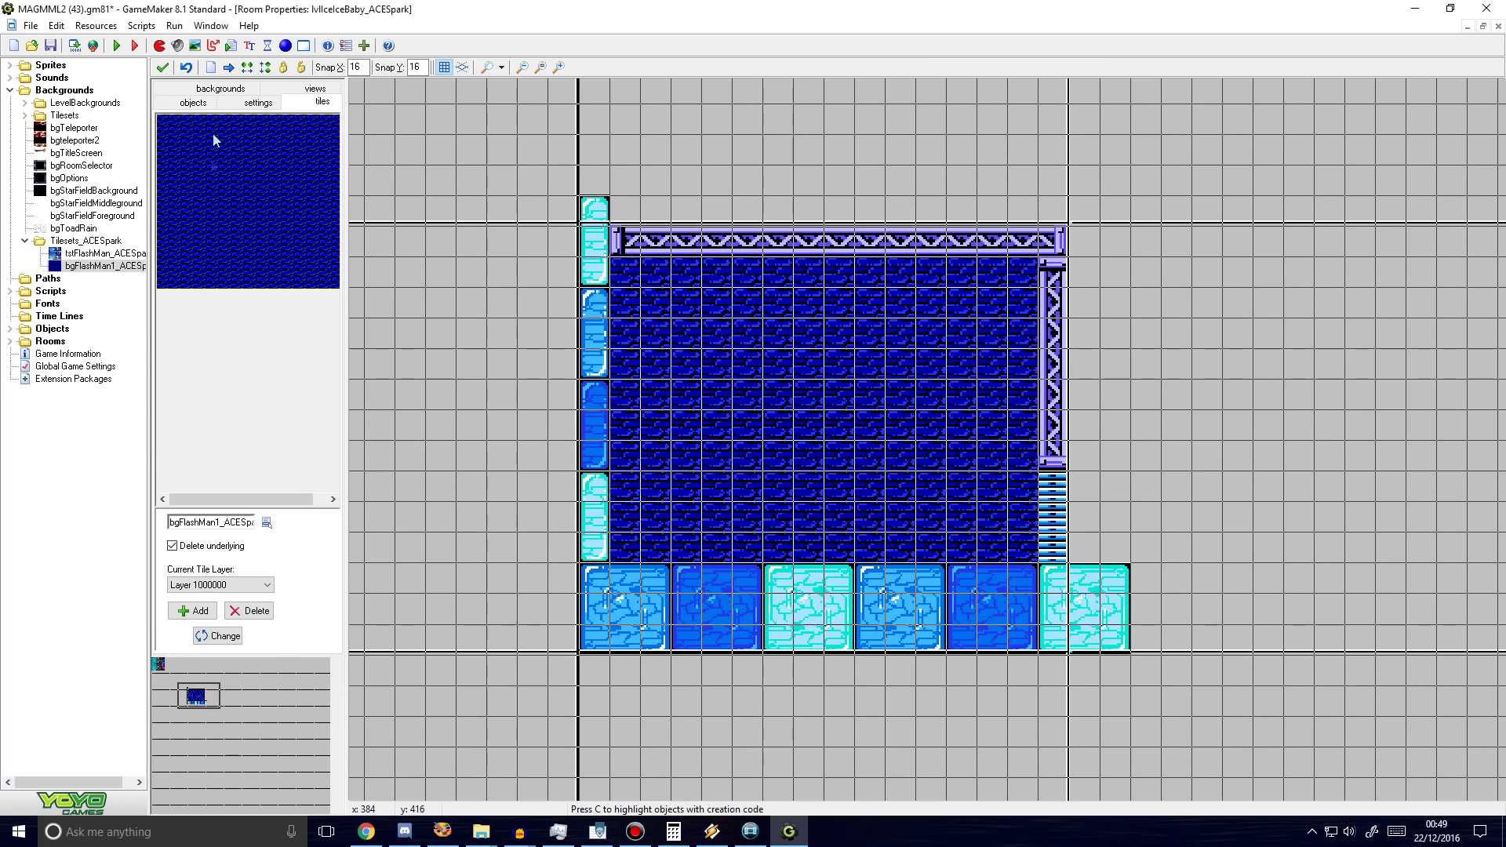
pyautogui.click(267, 521)
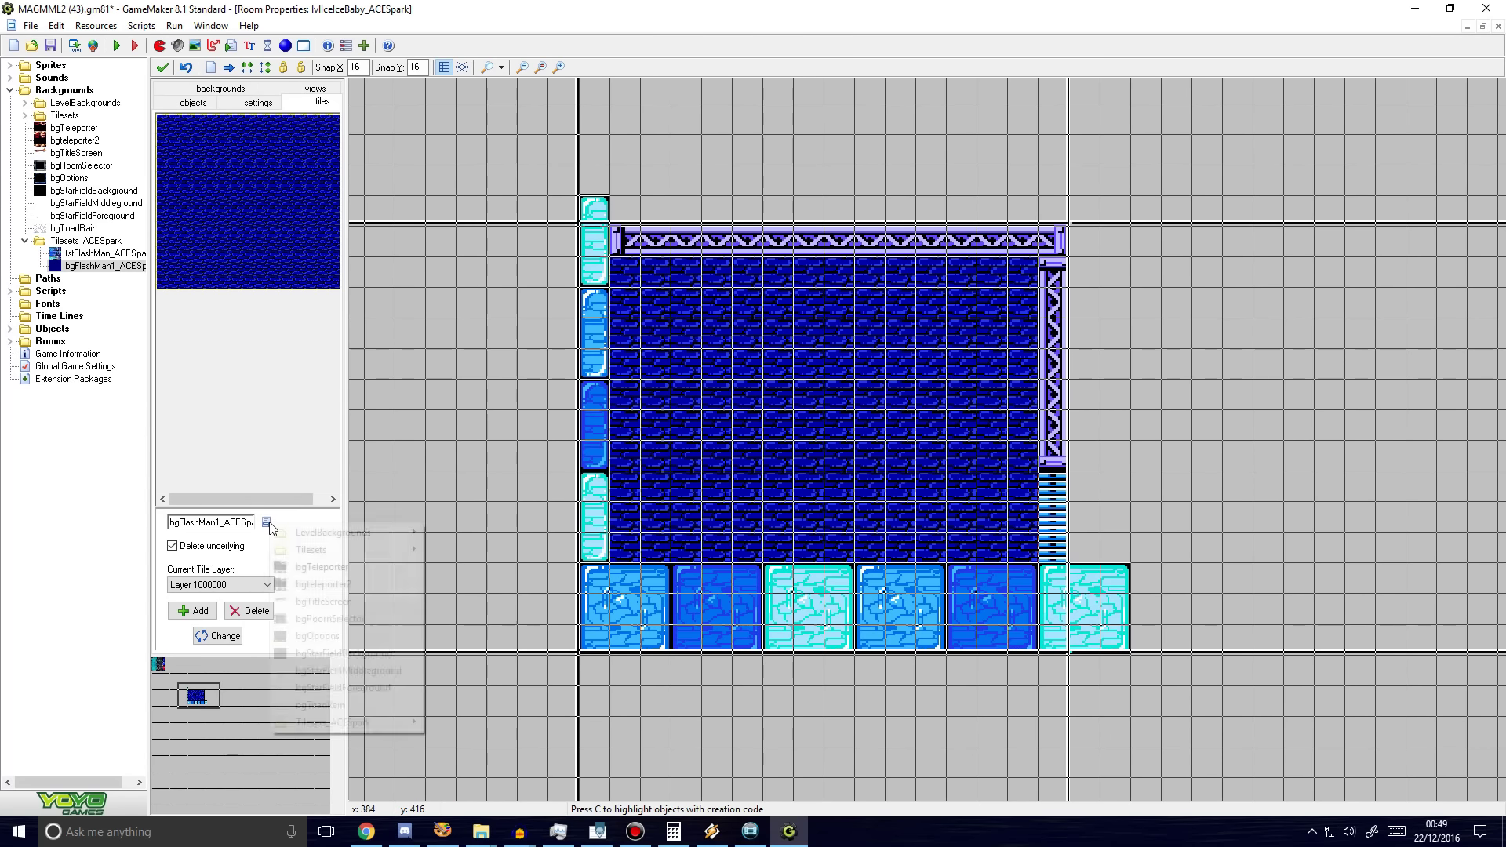
pyautogui.moveTo(318, 722)
pyautogui.click(200, 720)
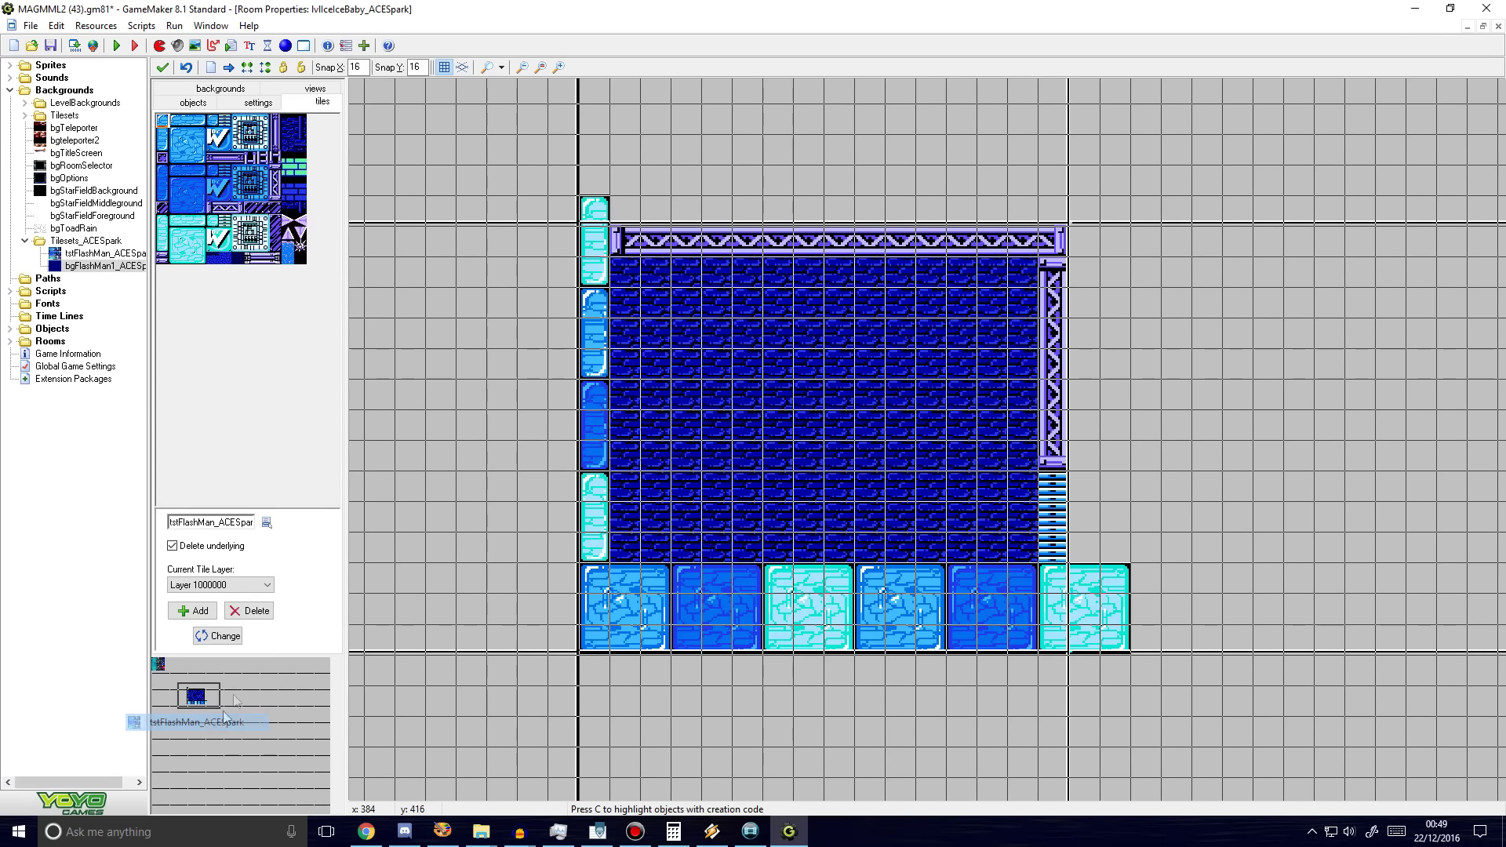
pyautogui.click(288, 121)
pyautogui.moveTo(641, 275)
pyautogui.keyDown('shift'); pyautogui.mouseDown()
pyautogui.moveTo(1009, 275)
pyautogui.moveTo(1006, 317)
pyautogui.mouseUp(); pyautogui.keyUp('shift')
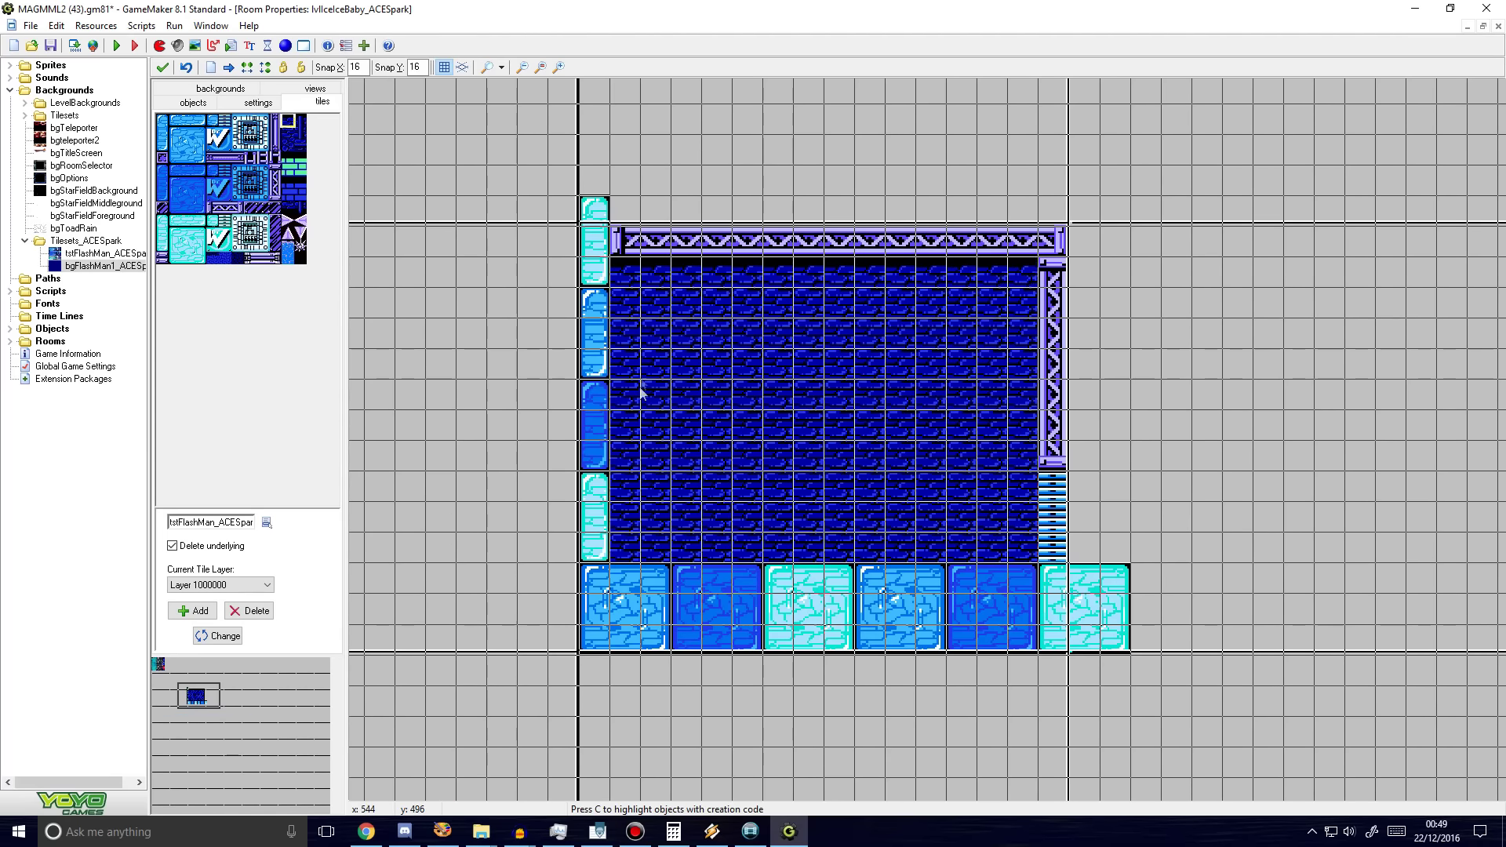
# Step: Place an objMegaman instance on the floor near the middle of the framed section
pyautogui.click(193, 102)
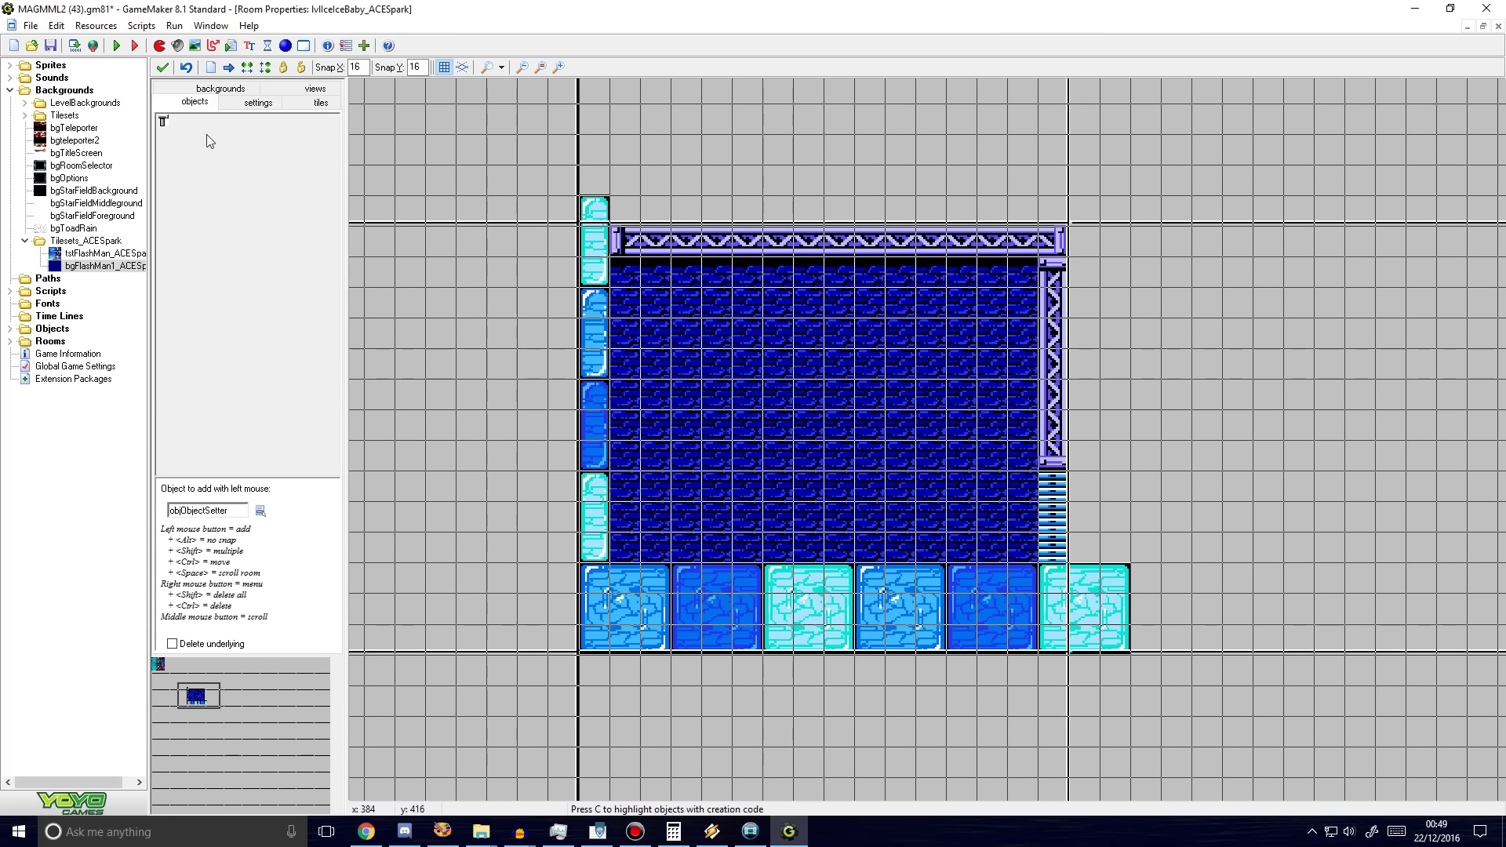
pyautogui.click(258, 509)
pyautogui.moveTo(309, 545)
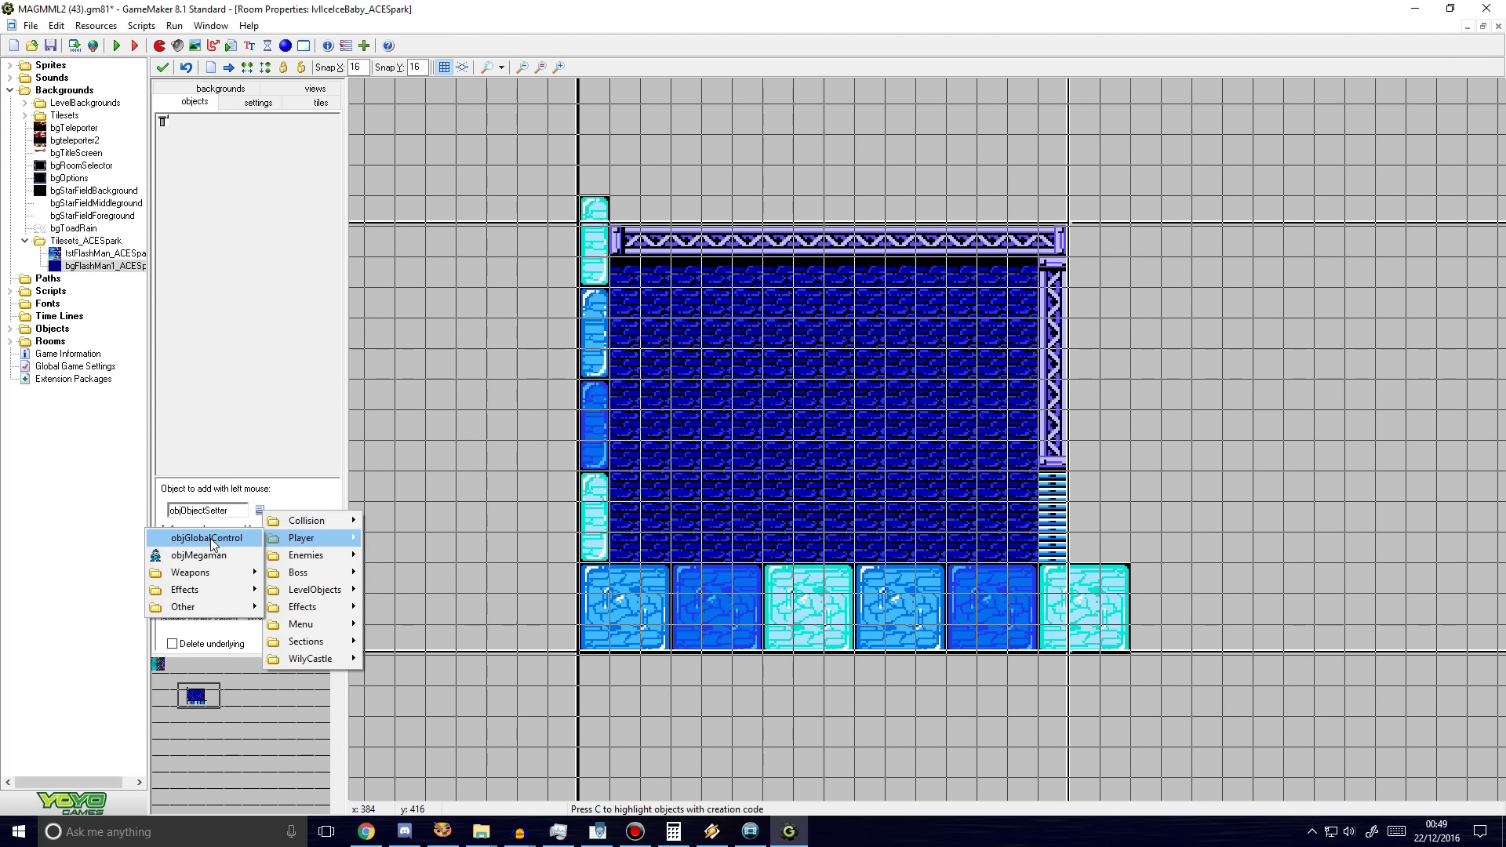
pyautogui.click(199, 553)
pyautogui.moveTo(833, 514); pyautogui.dragTo(837, 548)
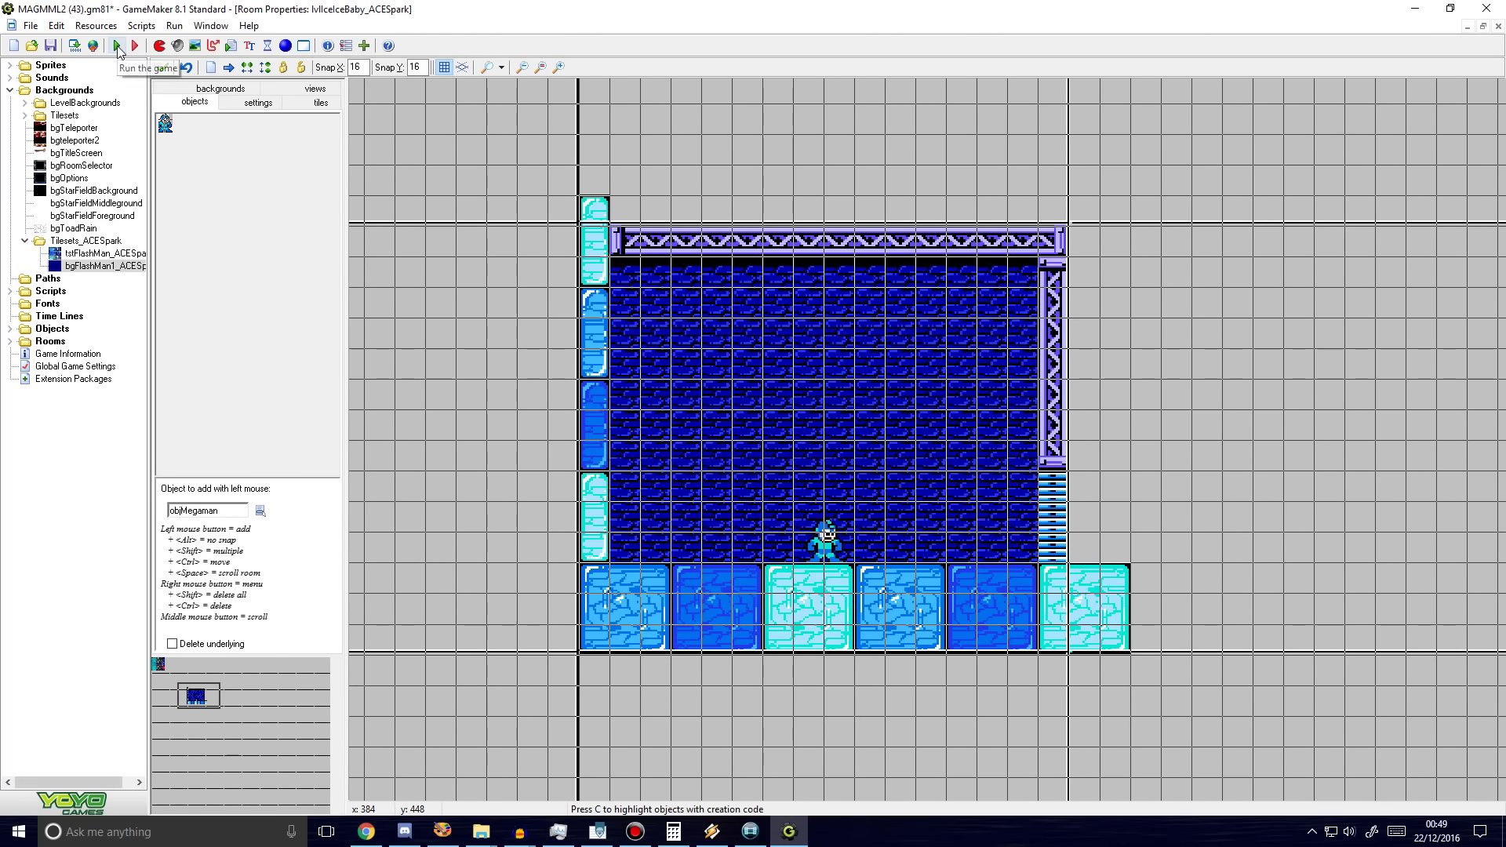
# Step: Run the game and playtest the section by walking and jumping Mega Man back and forth, including toward its outer left wall
pyautogui.click(118, 46)
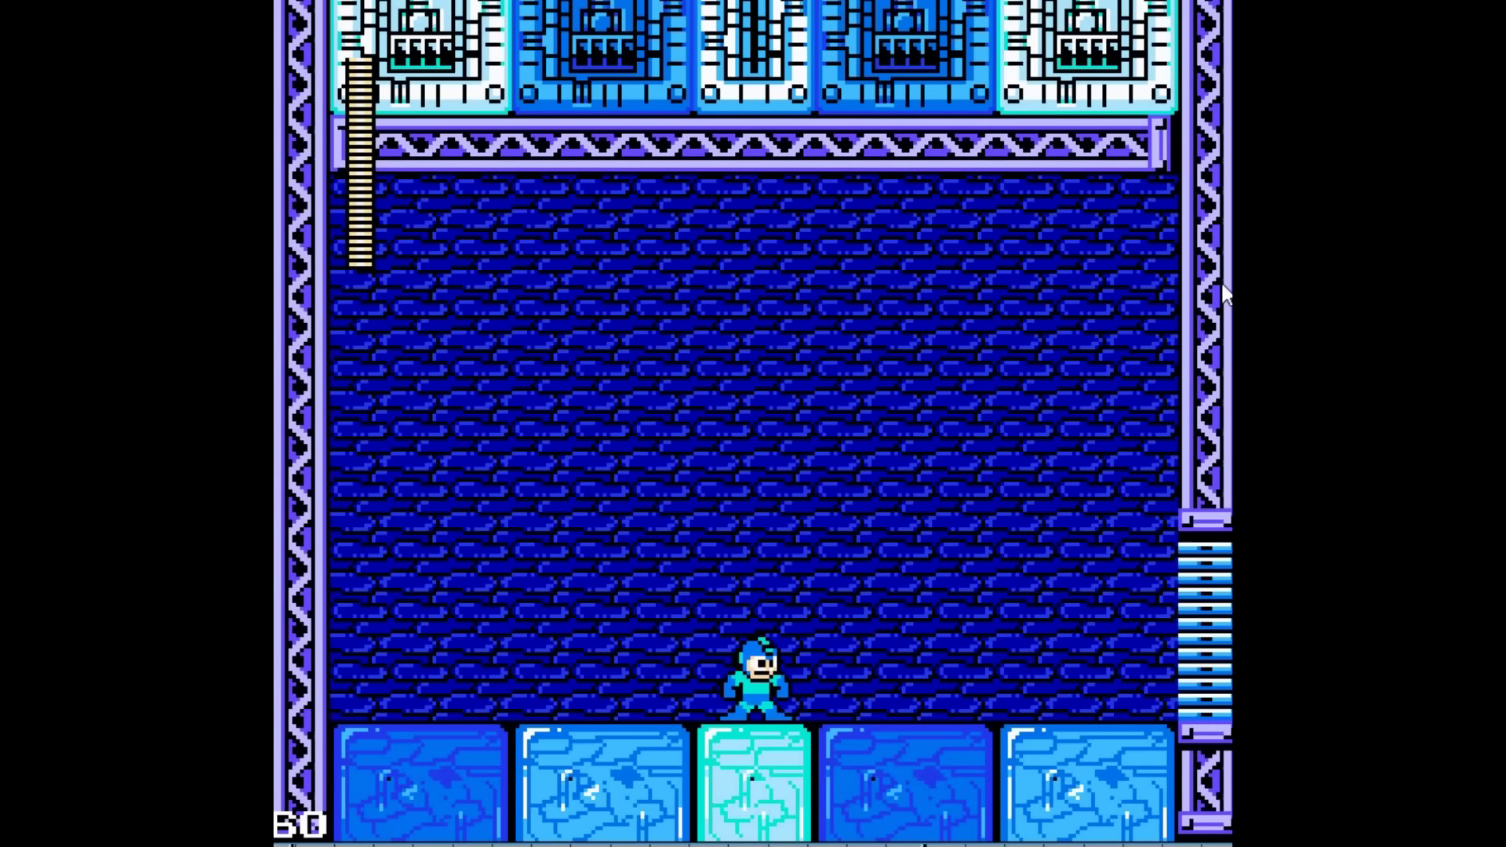
pyautogui.press('Left')
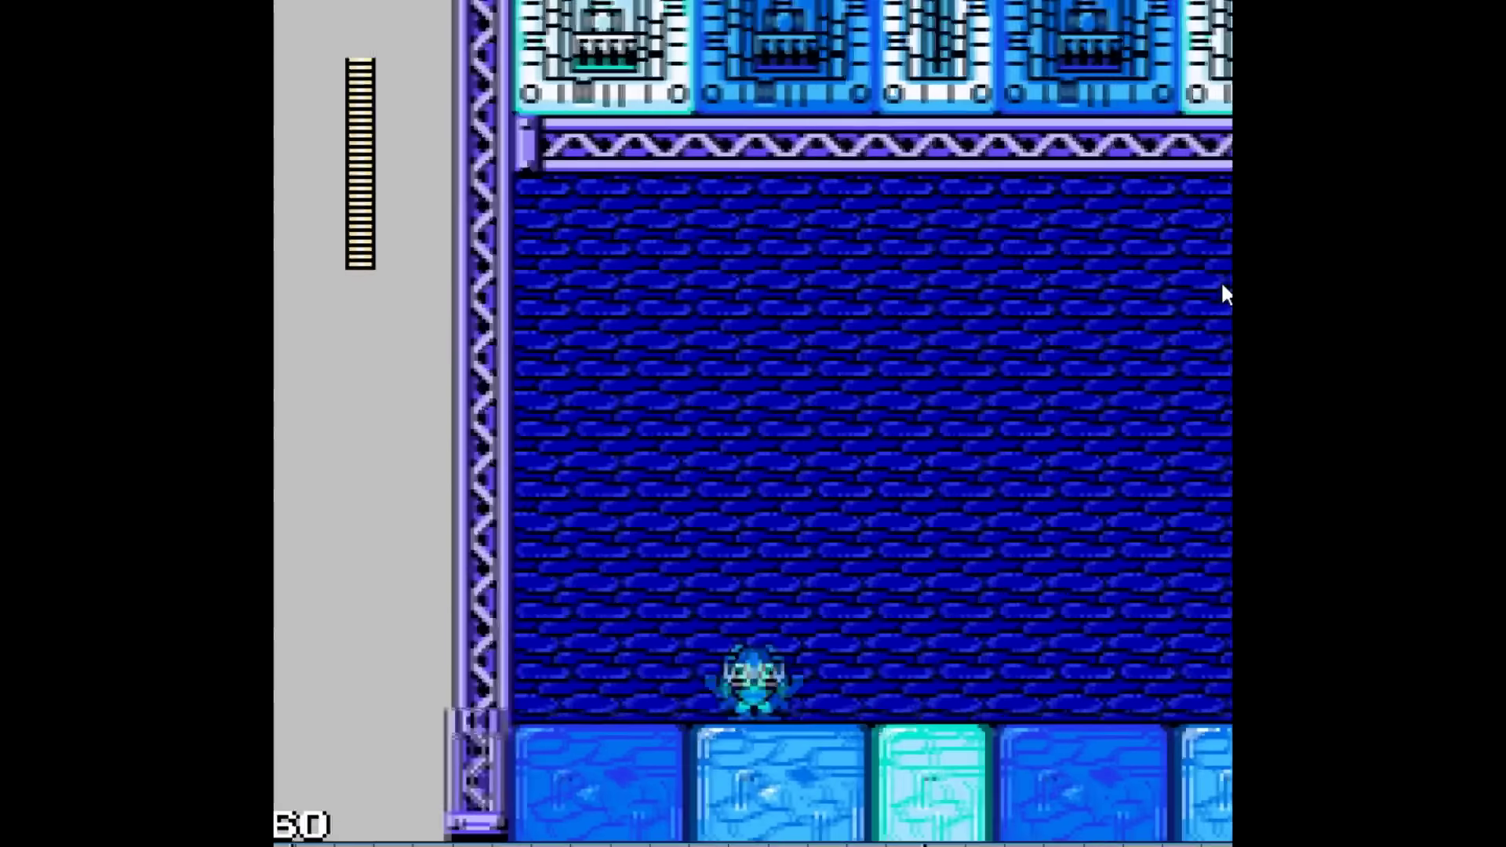
pyautogui.press('Right')
pyautogui.press('x')
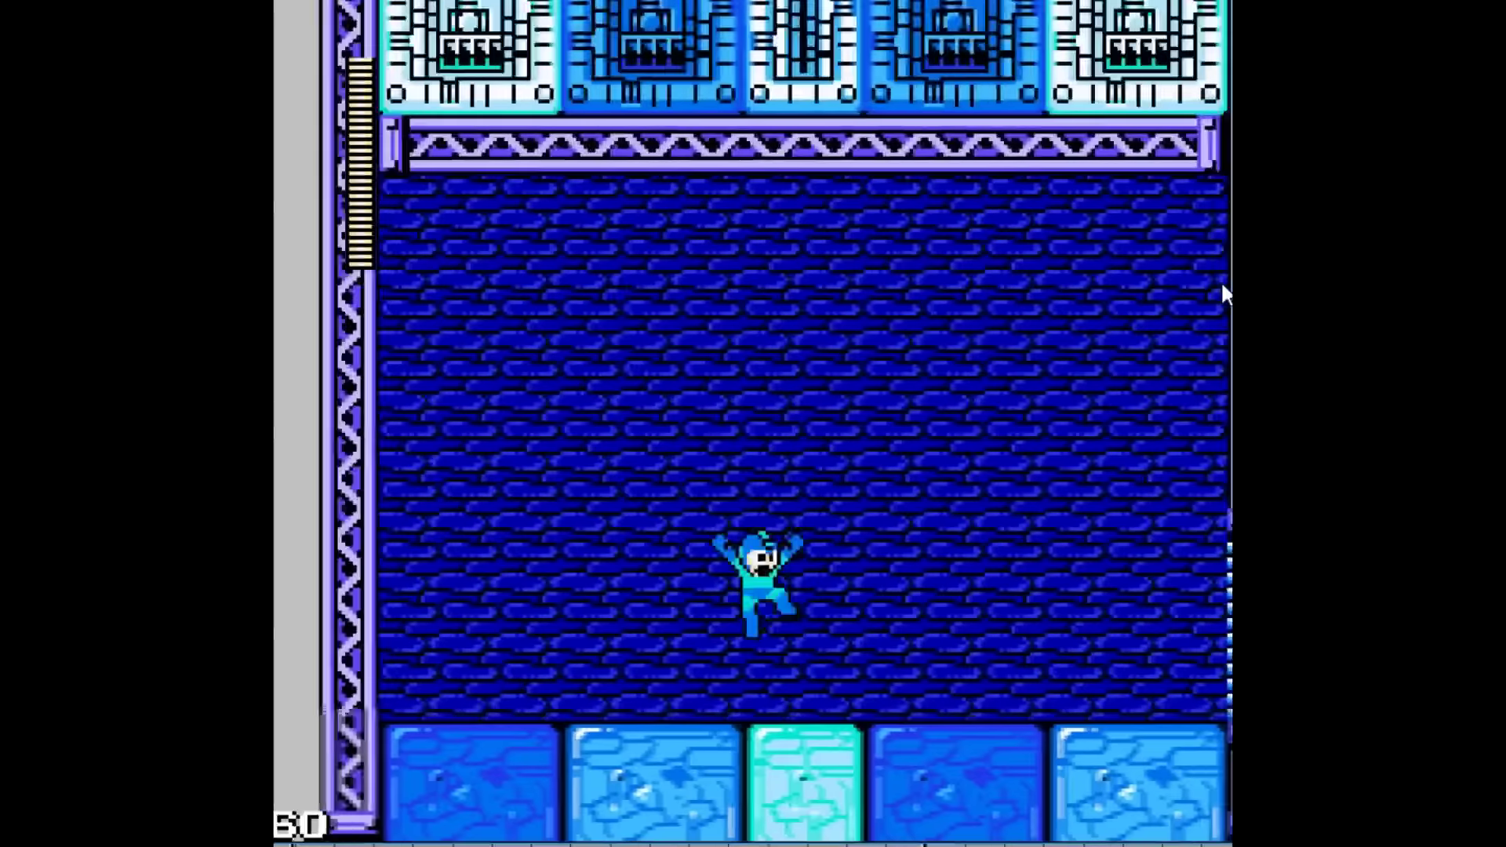
pyautogui.press('Right')
pyautogui.press('Left')
pyautogui.press('Right')
pyautogui.press('Left')
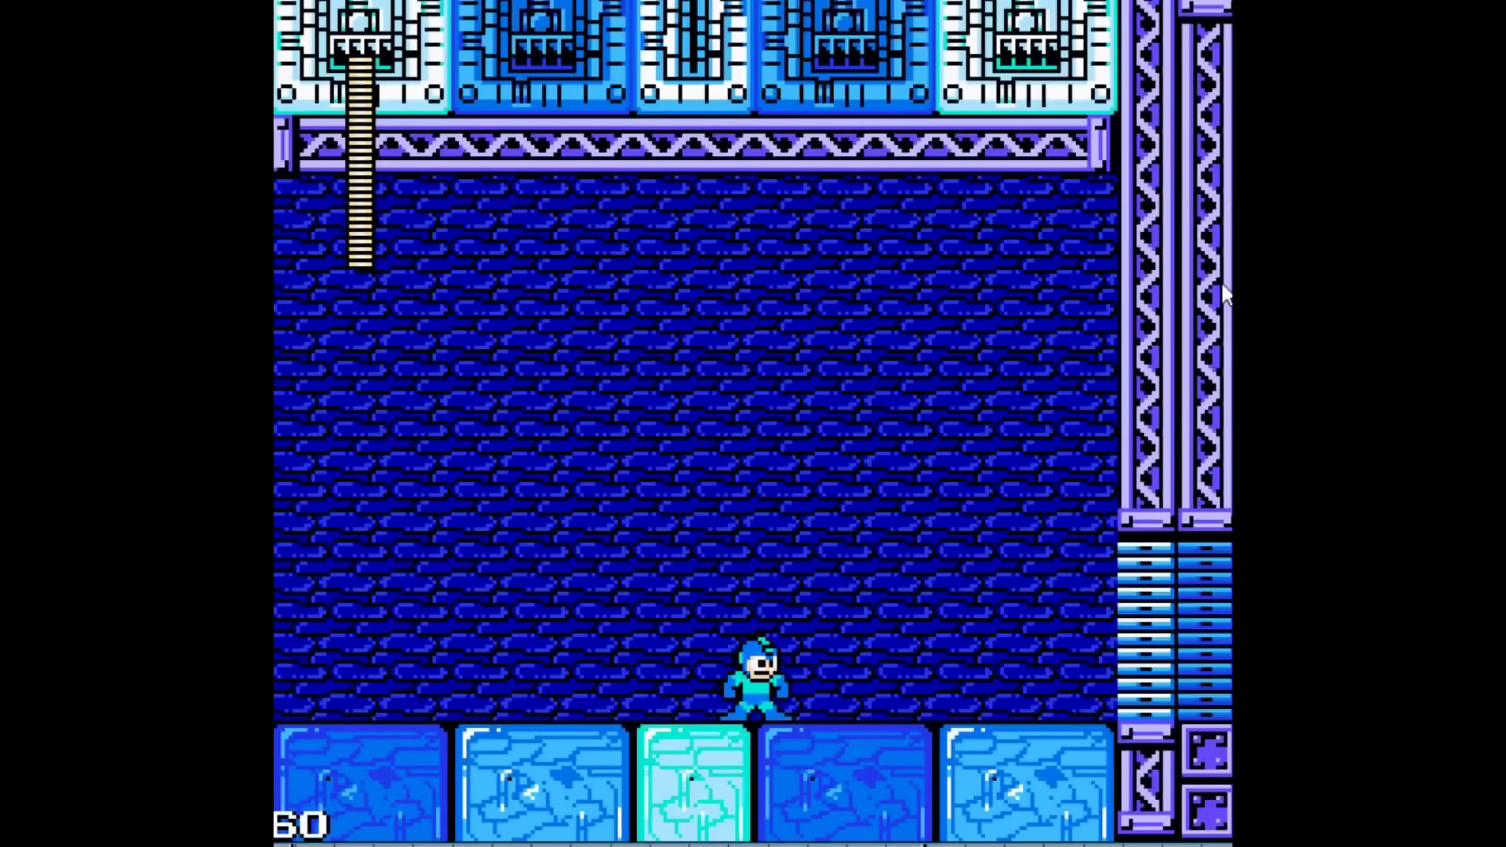
pyautogui.press('Left')
pyautogui.press('Left')
pyautogui.press('Right')
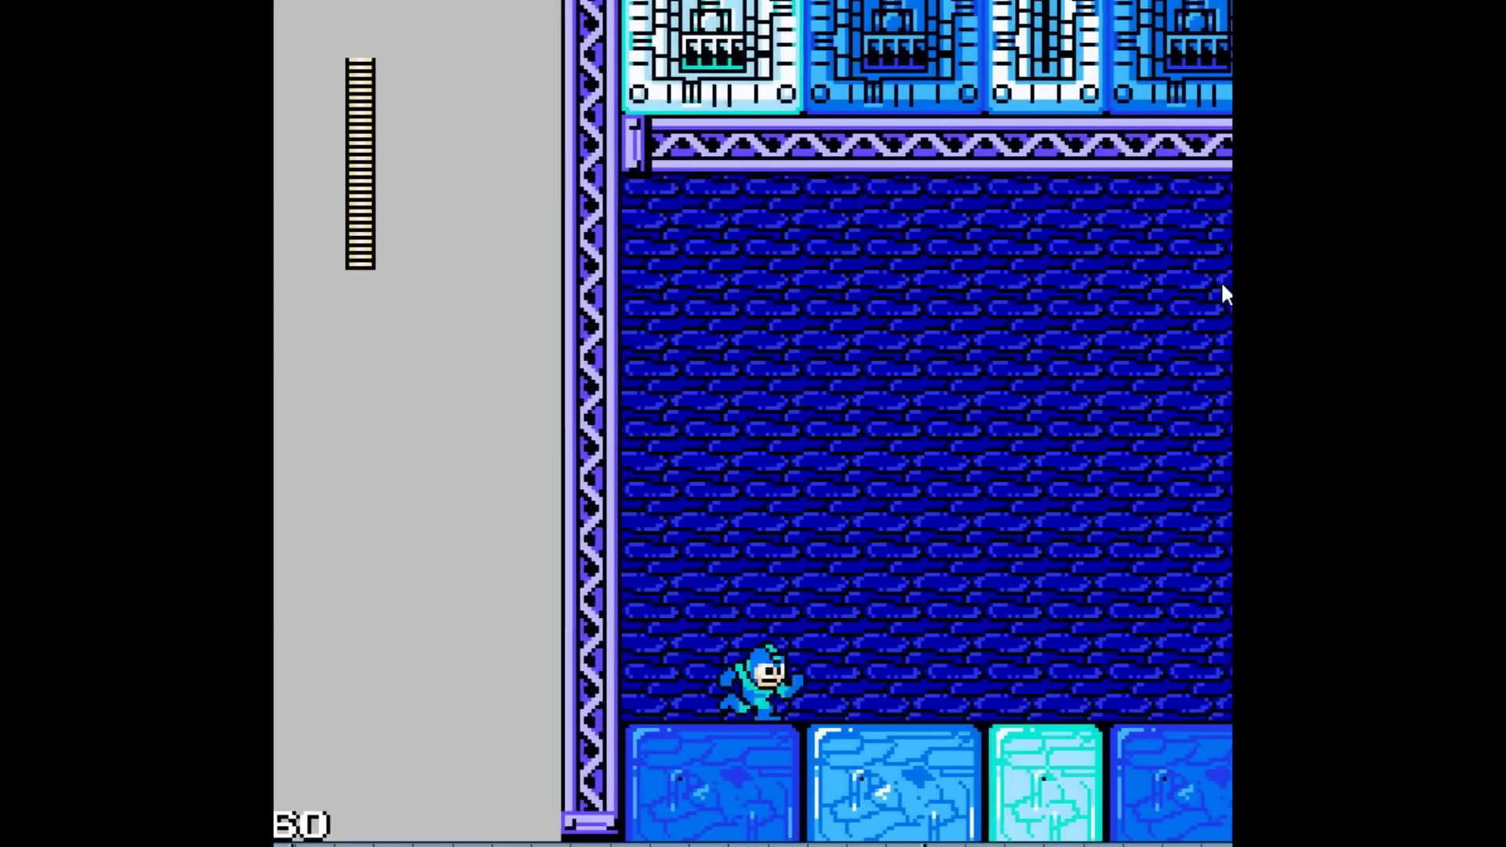
pyautogui.press('Right')
pyautogui.press('Left')
pyautogui.press('z')
pyautogui.press('Left')
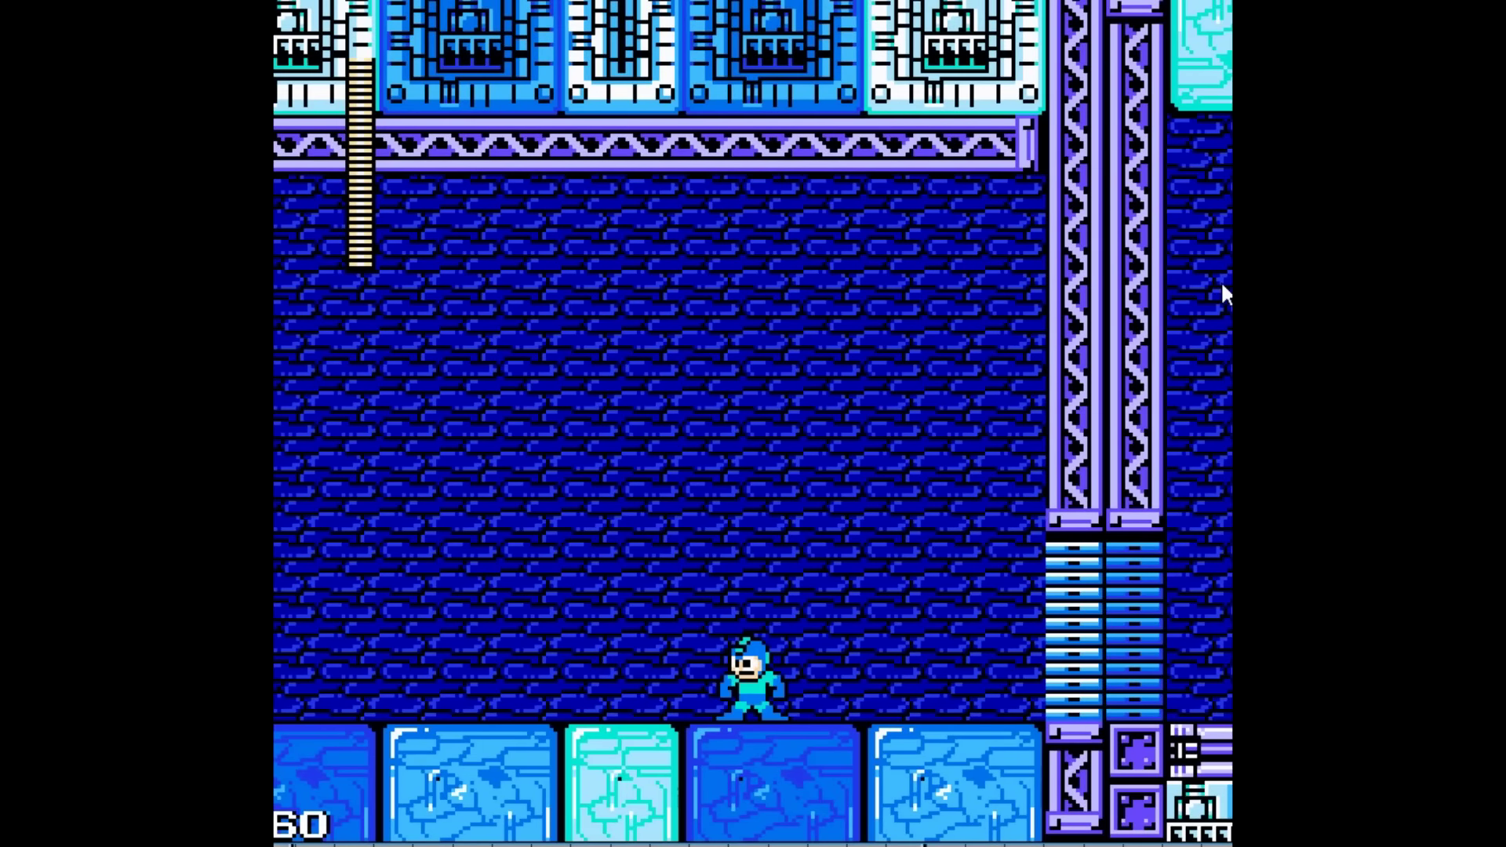
pyautogui.press('z')
pyautogui.press('Left')
pyautogui.press('Right')
pyautogui.press('Left')
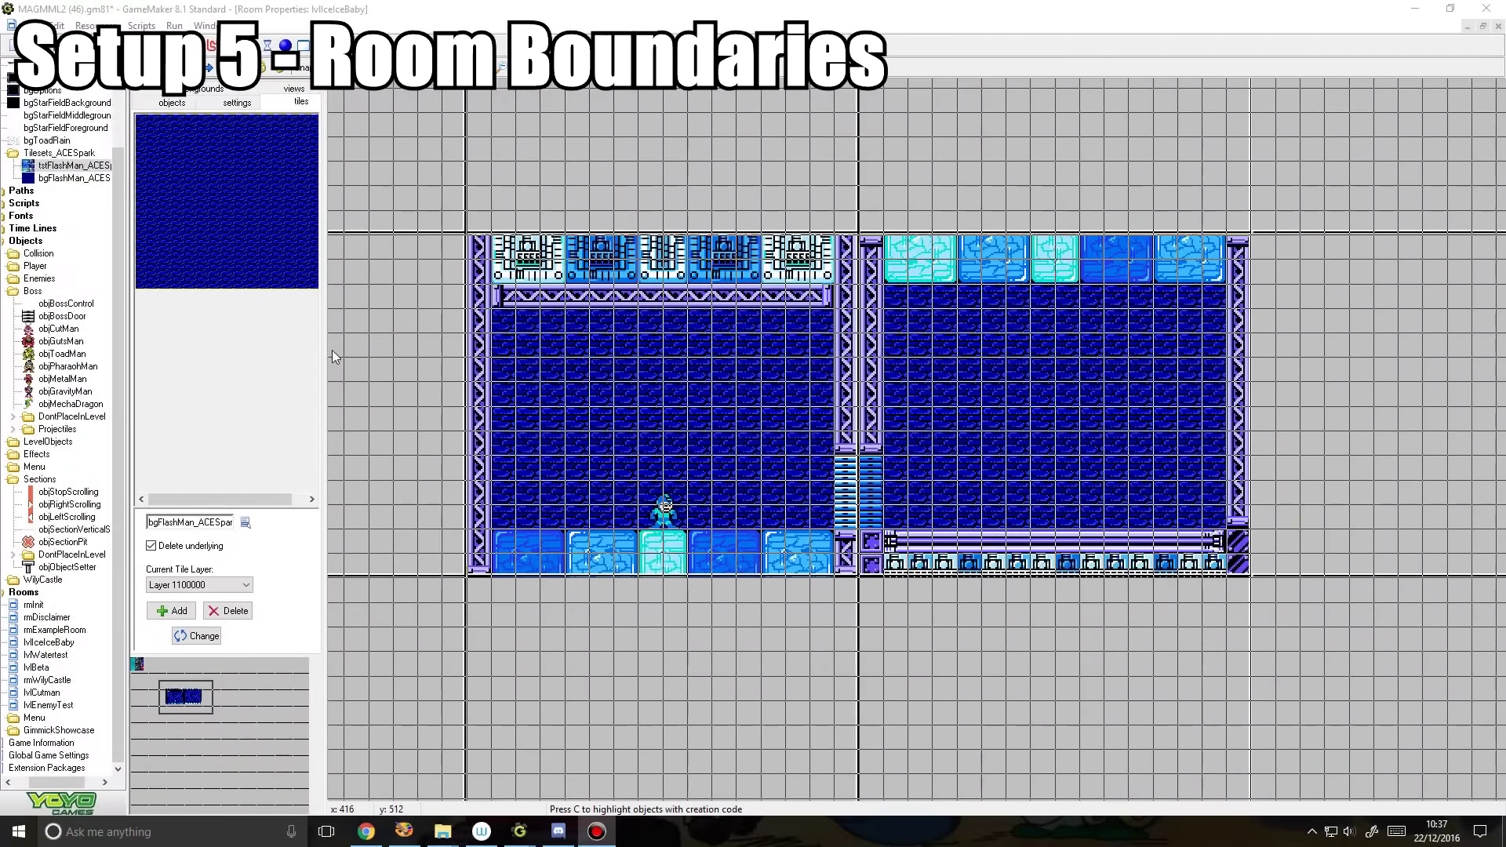
pyautogui.moveTo(167, 666); pyautogui.dragTo(200, 706)
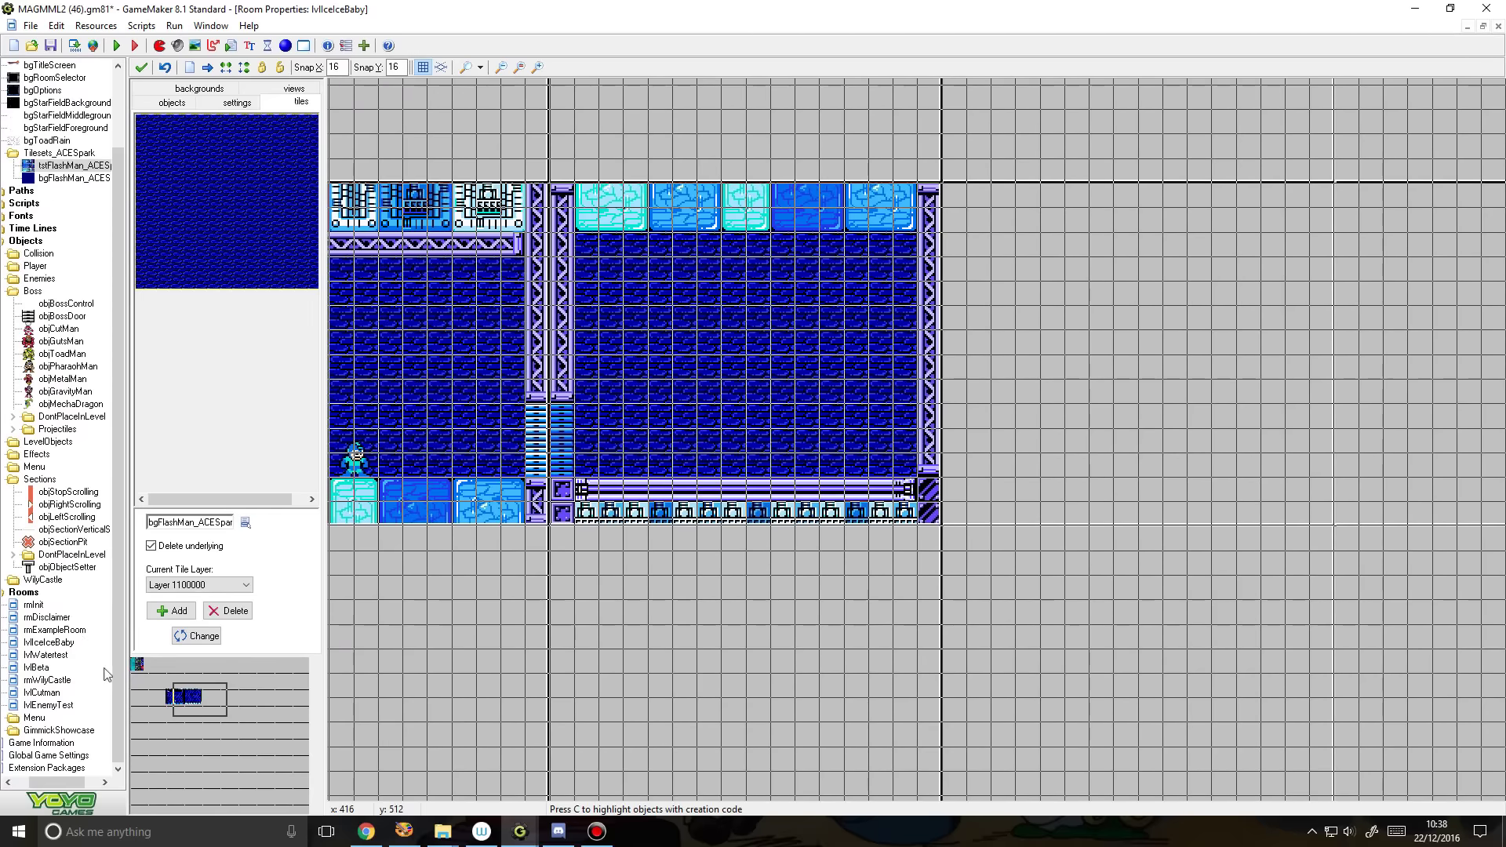
pyautogui.click(185, 705)
pyautogui.moveTo(185, 704)
pyautogui.mouseDown()
pyautogui.moveTo(193, 715)
pyautogui.moveTo(159, 706)
pyautogui.mouseUp()
pyautogui.moveTo(161, 704); pyautogui.dragTo(188, 702)
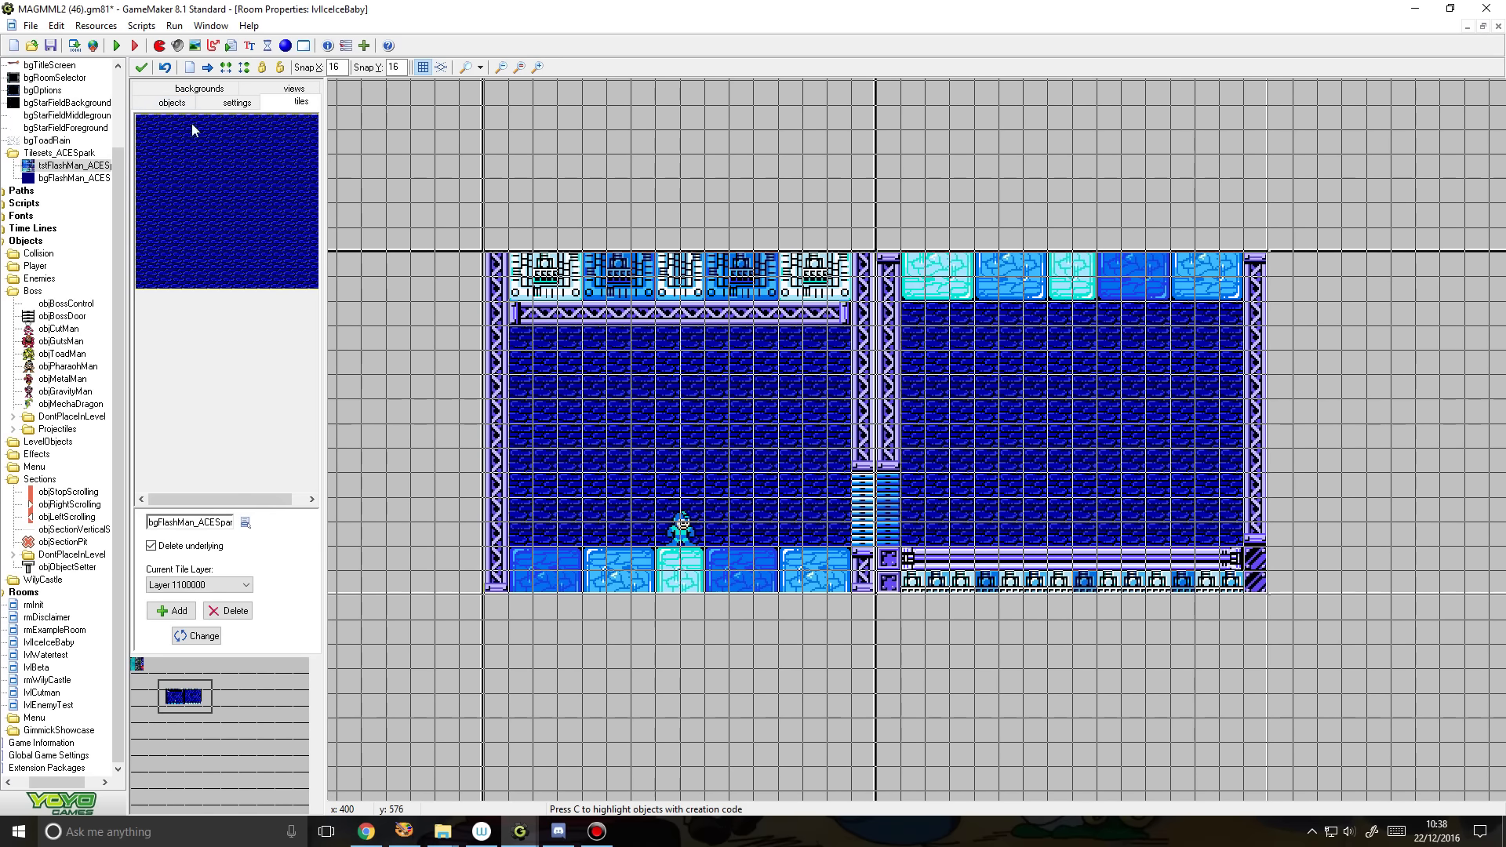
# Step: Place objStopScrolling boundaries along the left edge of the first screen and the right edge of the second screen
pyautogui.click(172, 103)
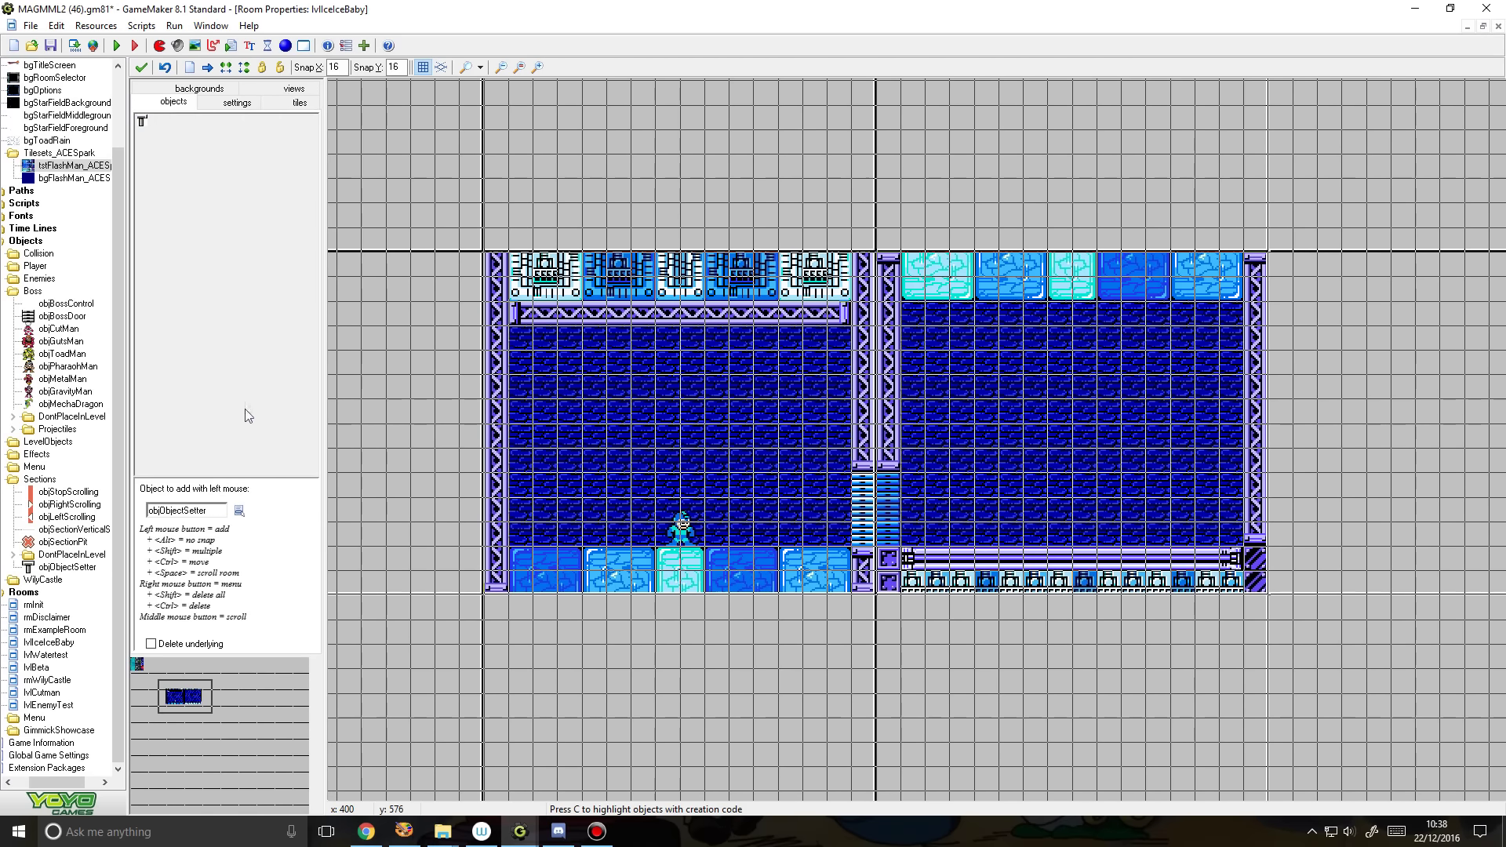
pyautogui.click(239, 511)
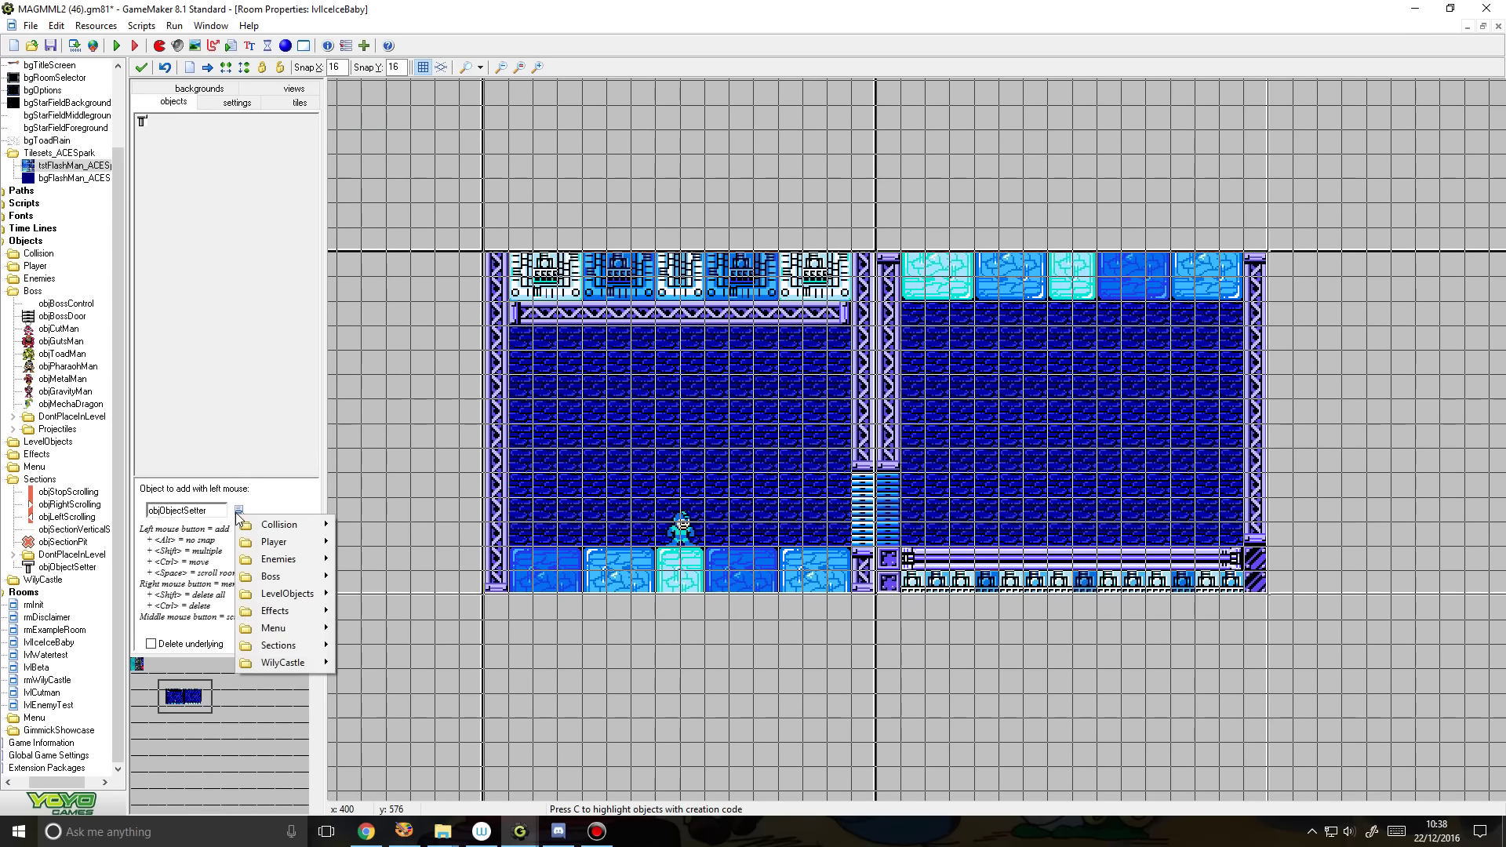
pyautogui.click(158, 107)
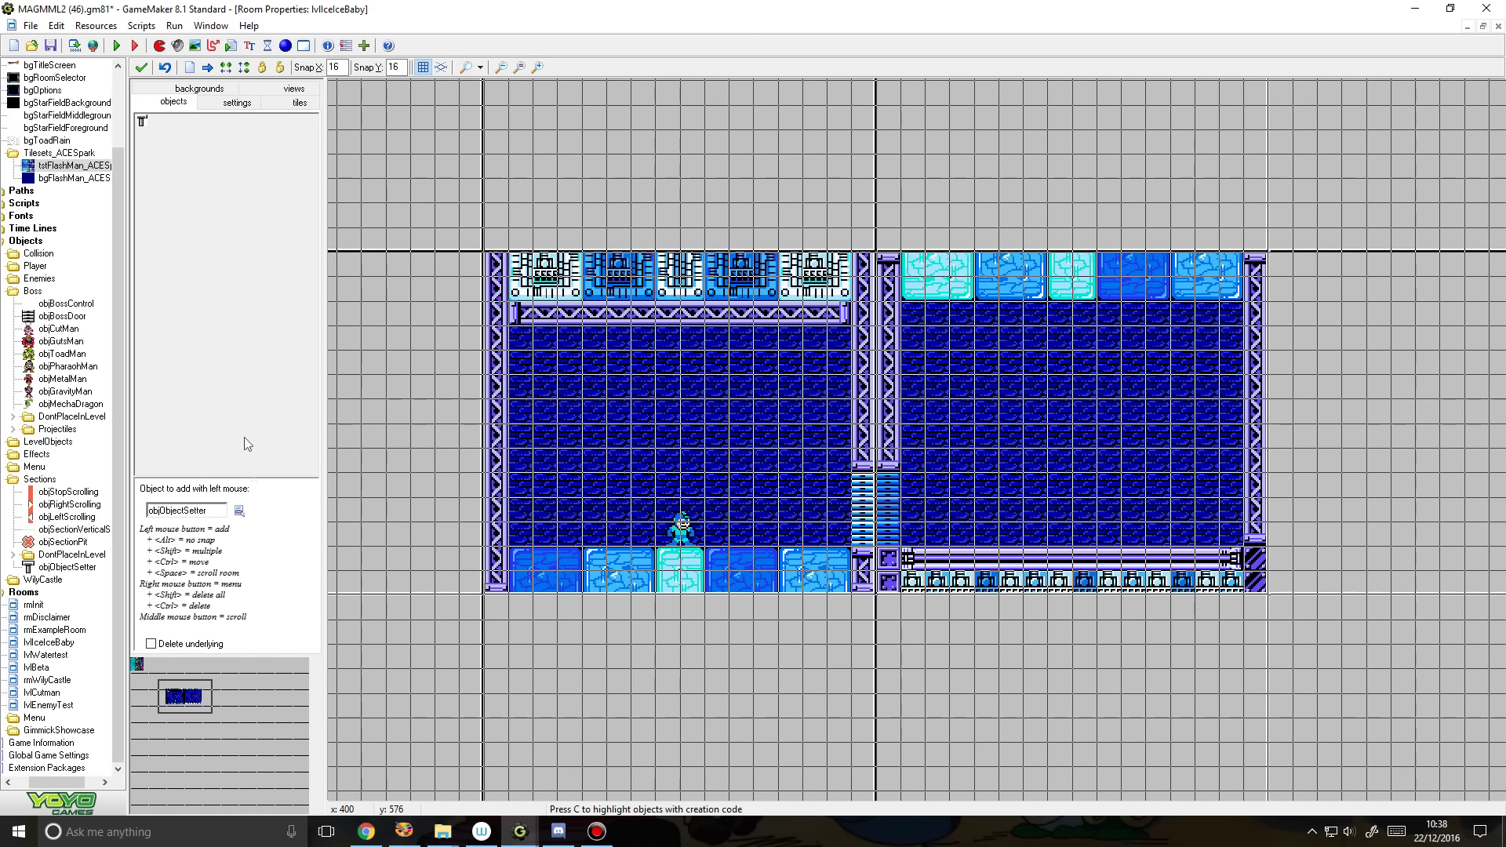
pyautogui.click(239, 510)
pyautogui.moveTo(281, 639)
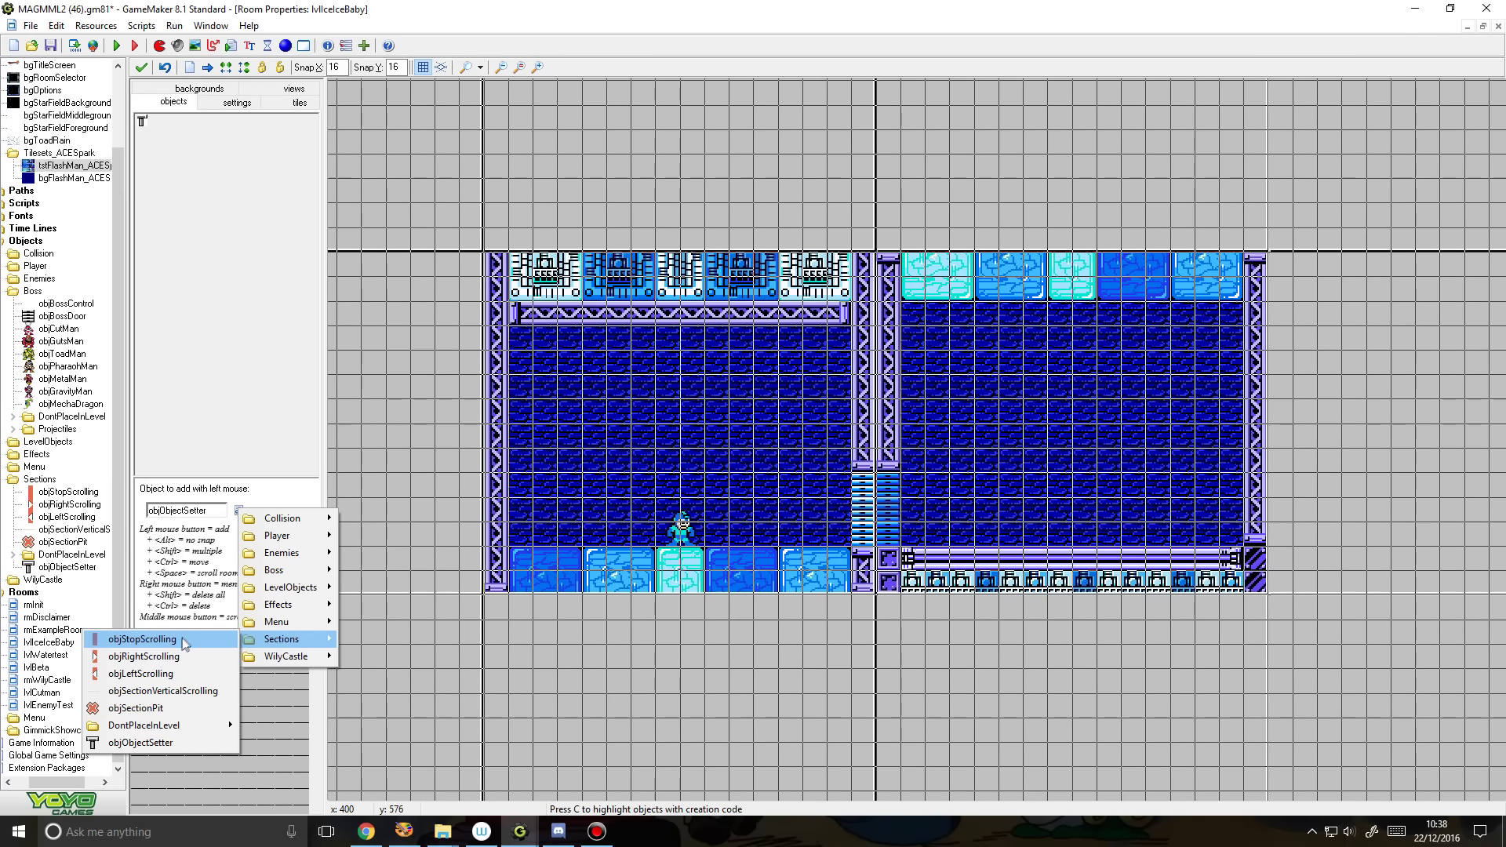
pyautogui.click(142, 639)
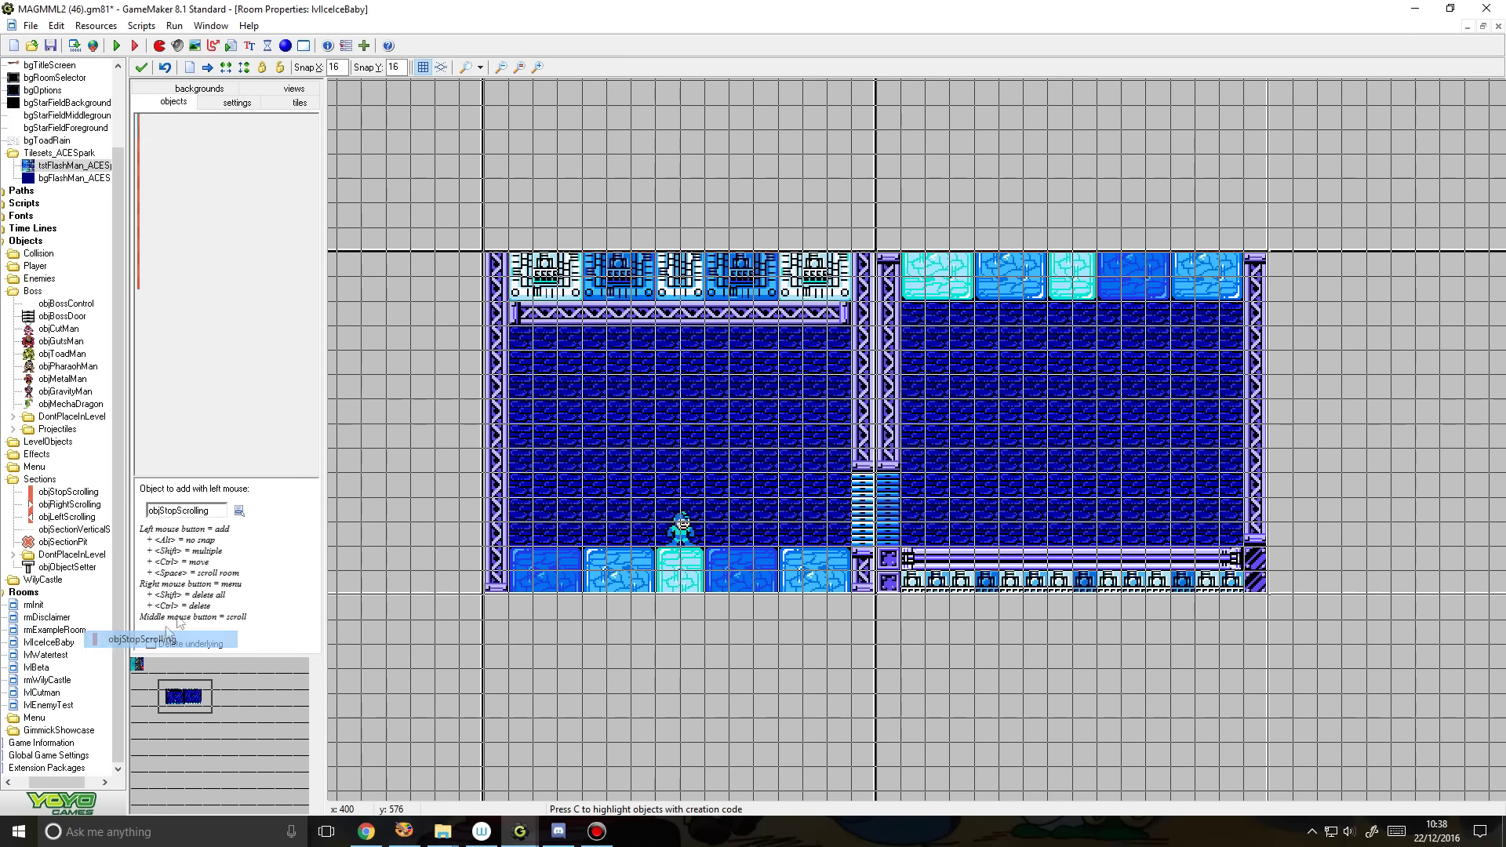
pyautogui.moveTo(490, 263)
pyautogui.mouseDown()
pyautogui.moveTo(436, 262)
pyautogui.moveTo(489, 265)
pyautogui.mouseUp()
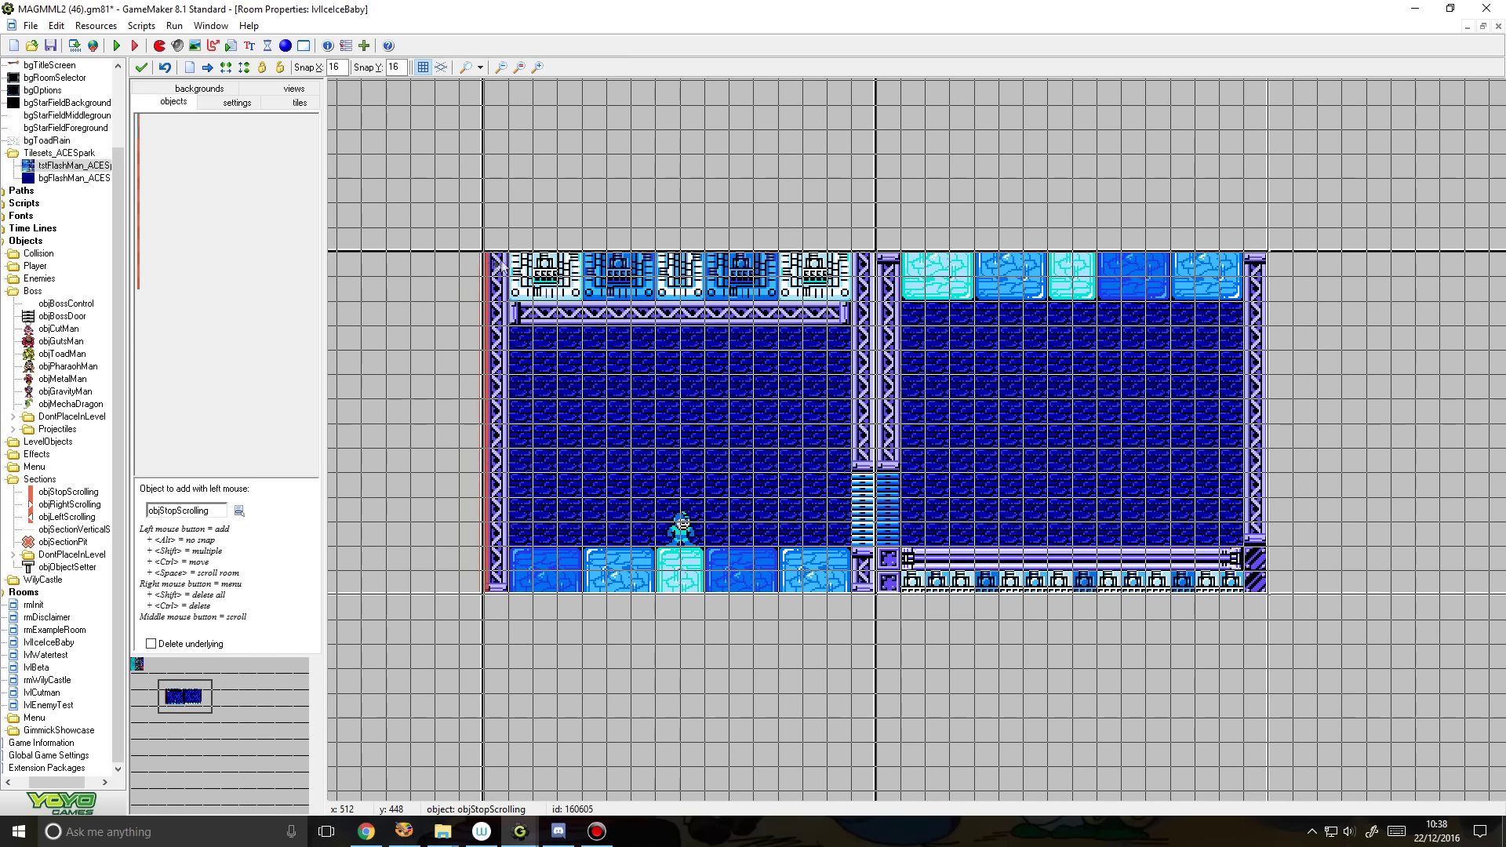
pyautogui.moveTo(491, 267)
pyautogui.mouseDown()
pyautogui.moveTo(466, 267)
pyautogui.moveTo(504, 268)
pyautogui.mouseUp()
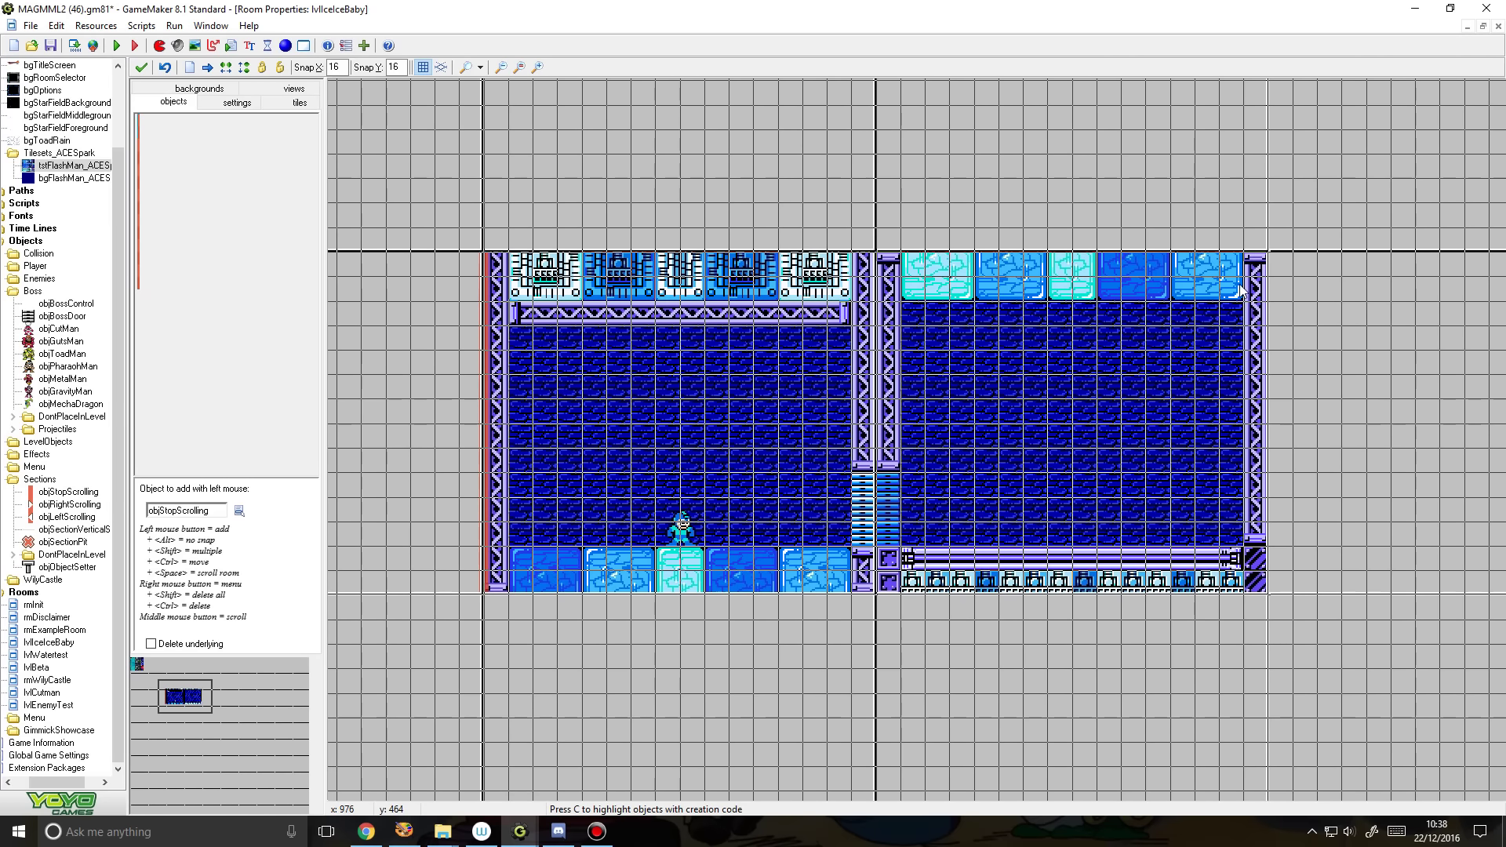
pyautogui.click(1265, 267)
pyautogui.moveTo(1266, 267); pyautogui.dragTo(1277, 268)
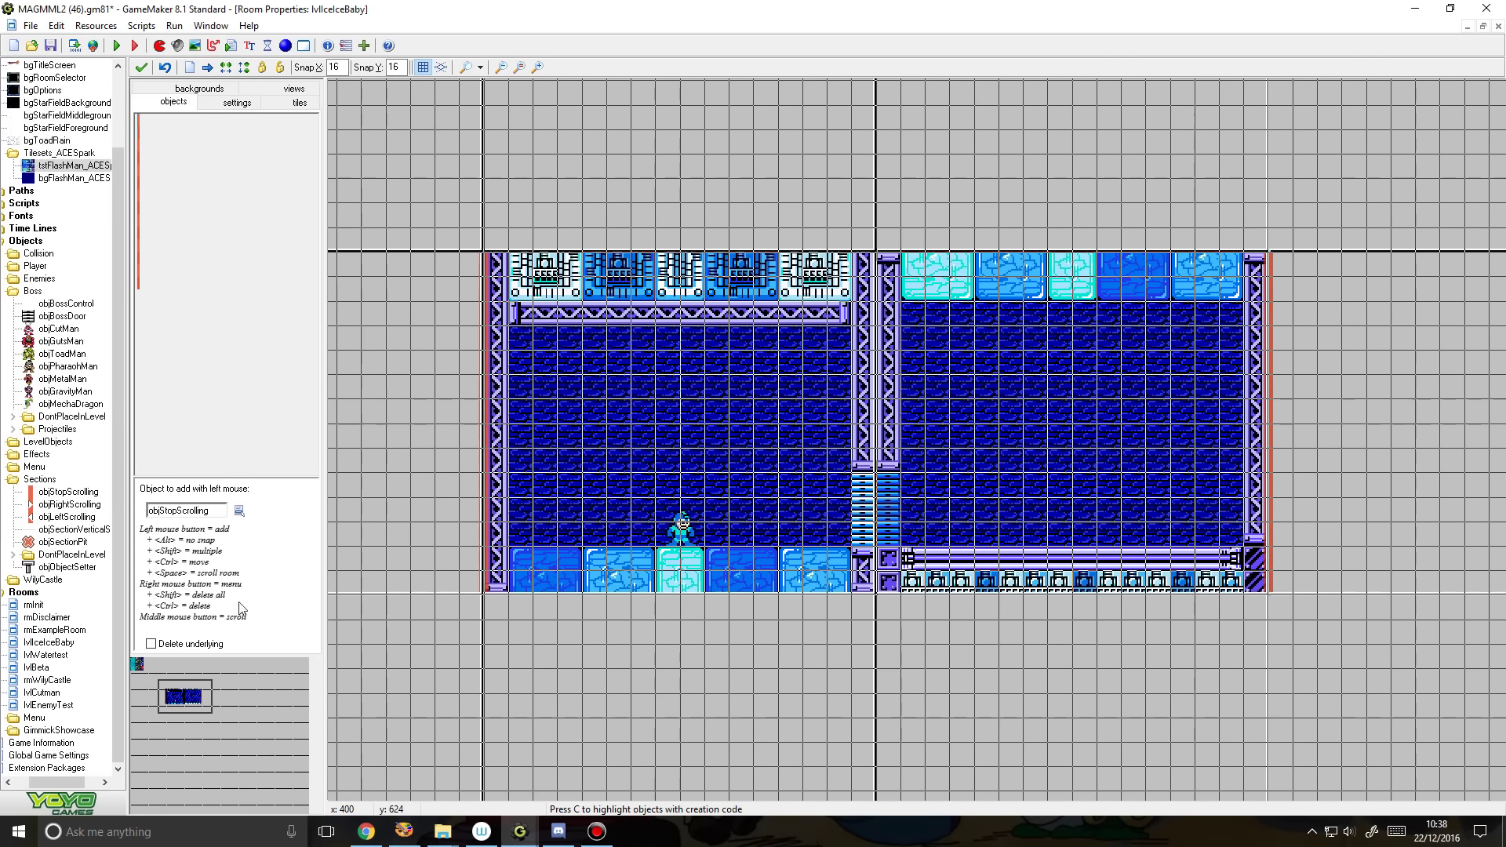
# Step: Place objRightScrolling along the first screen's right edge, at the border between the two screens
pyautogui.click(238, 510)
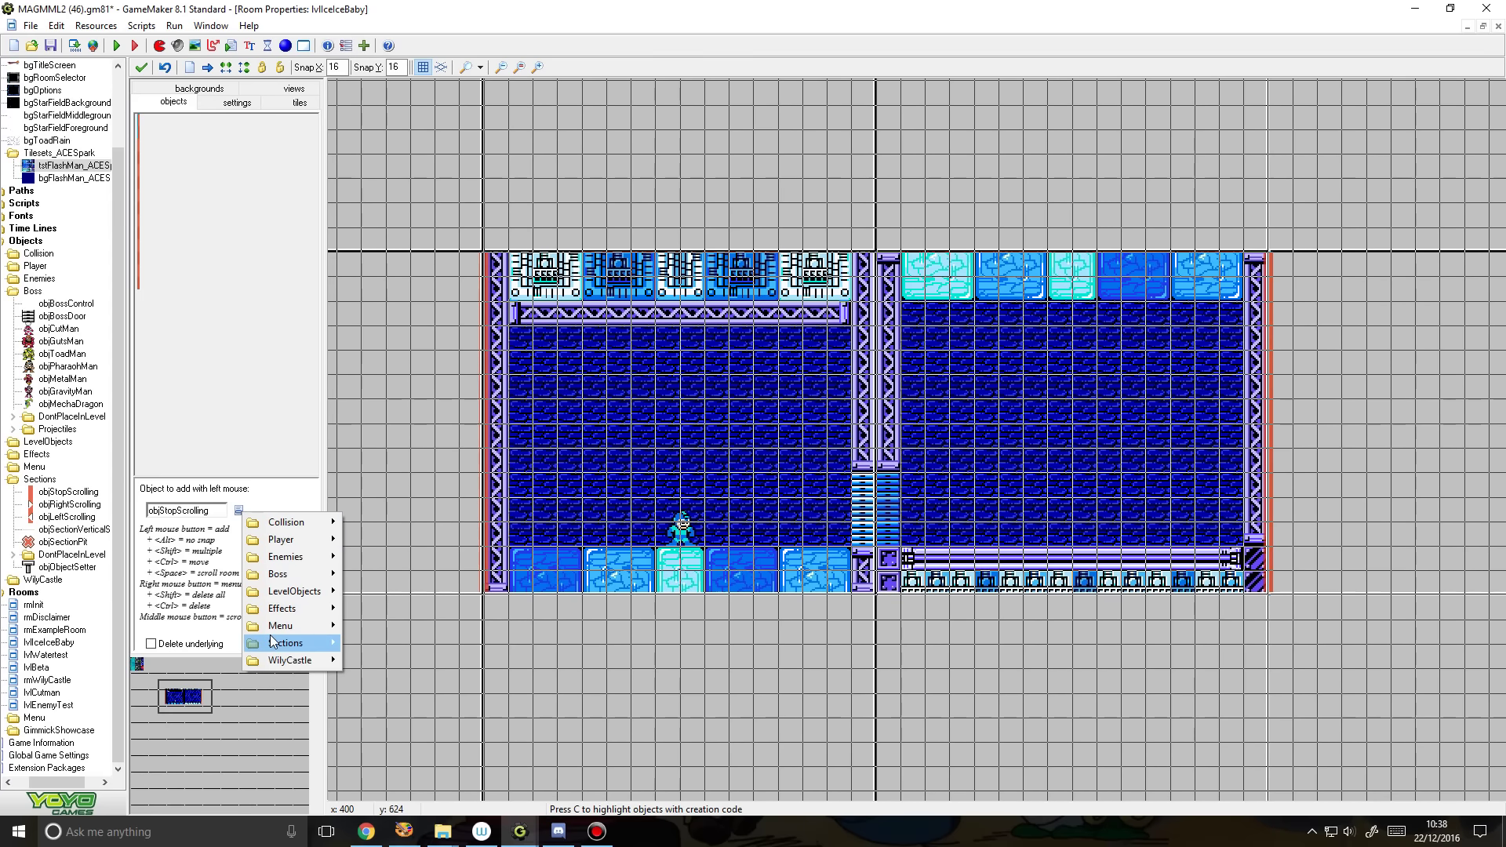
pyautogui.click(154, 664)
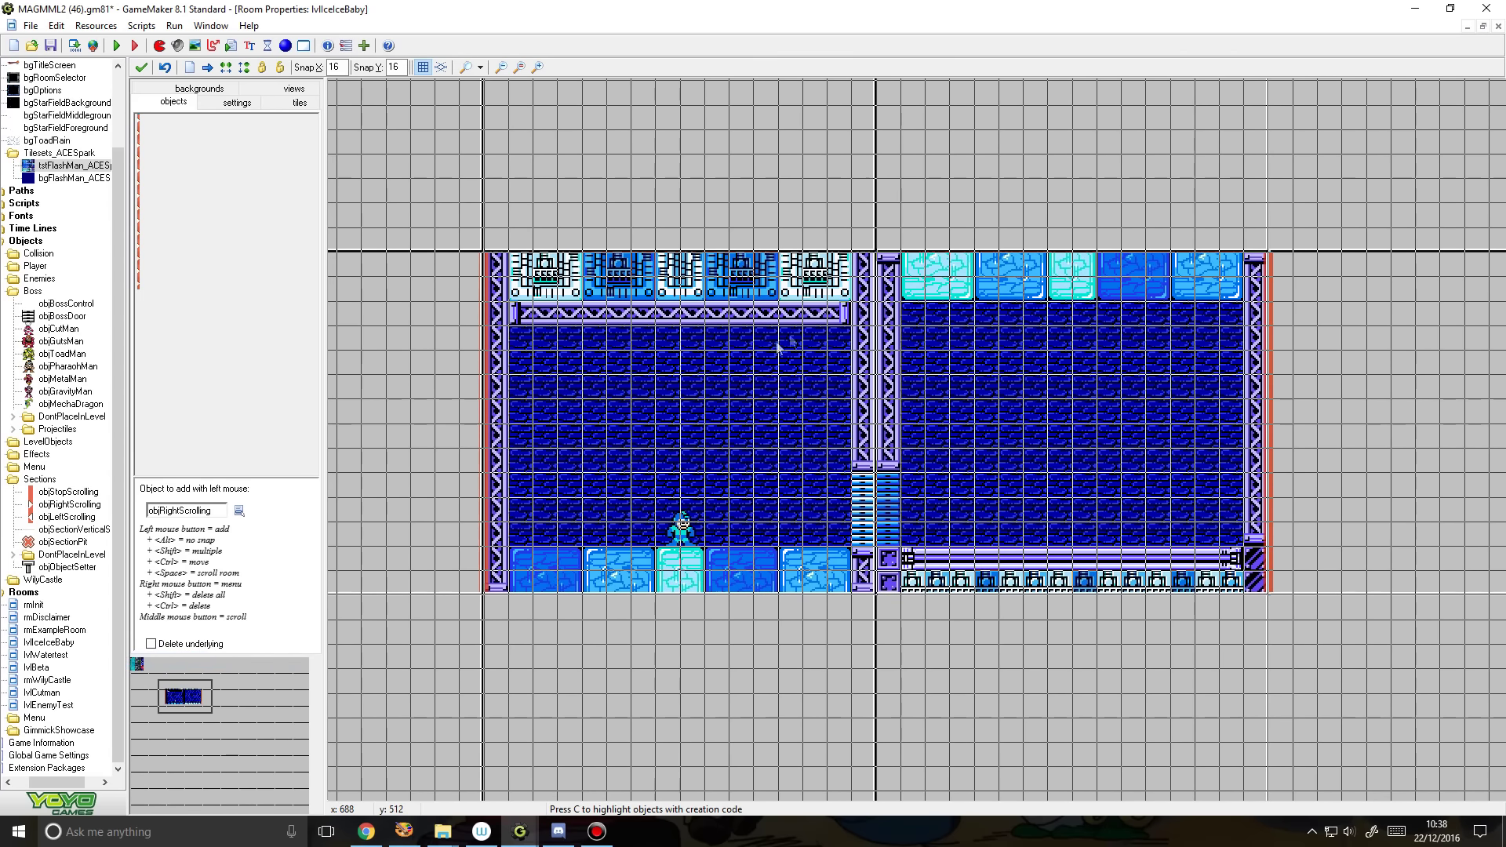
pyautogui.click(876, 267)
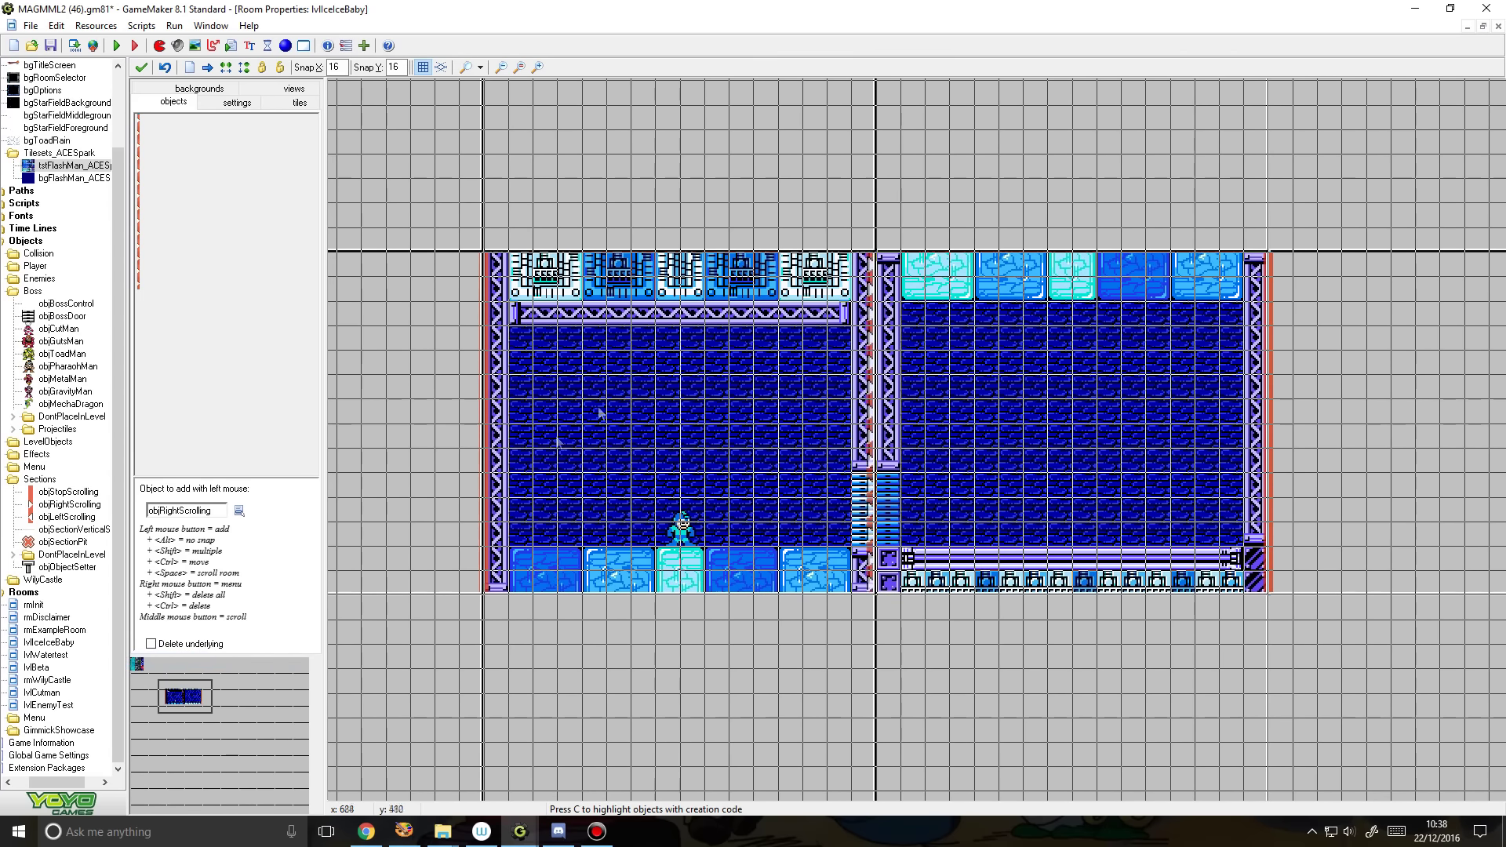
# Step: Place an objStopScrolling boundary along the second screen's left edge, directly beside the objRightScrolling object
pyautogui.click(238, 511)
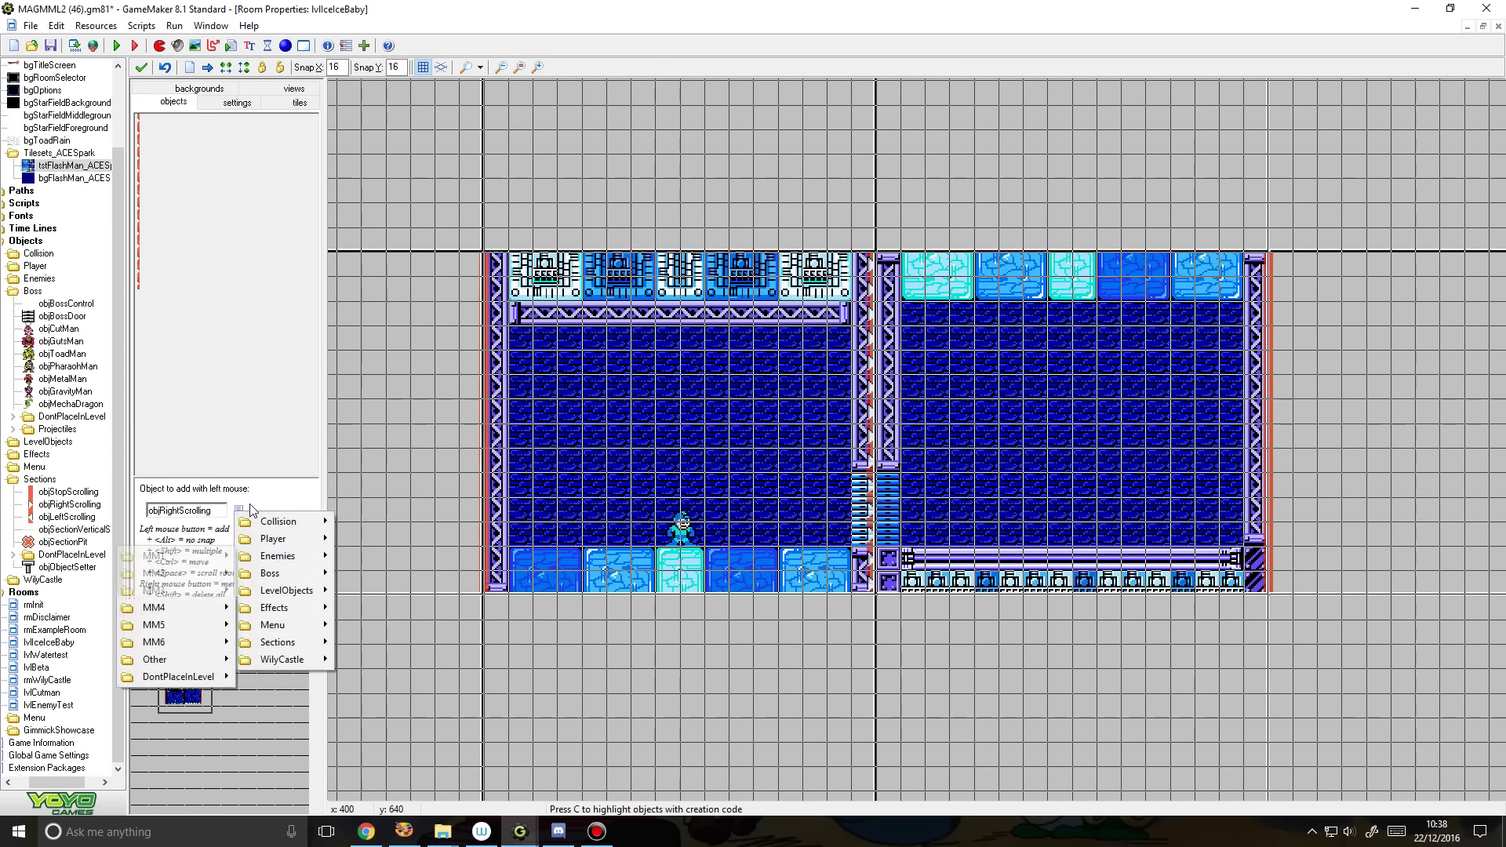
pyautogui.click(243, 510)
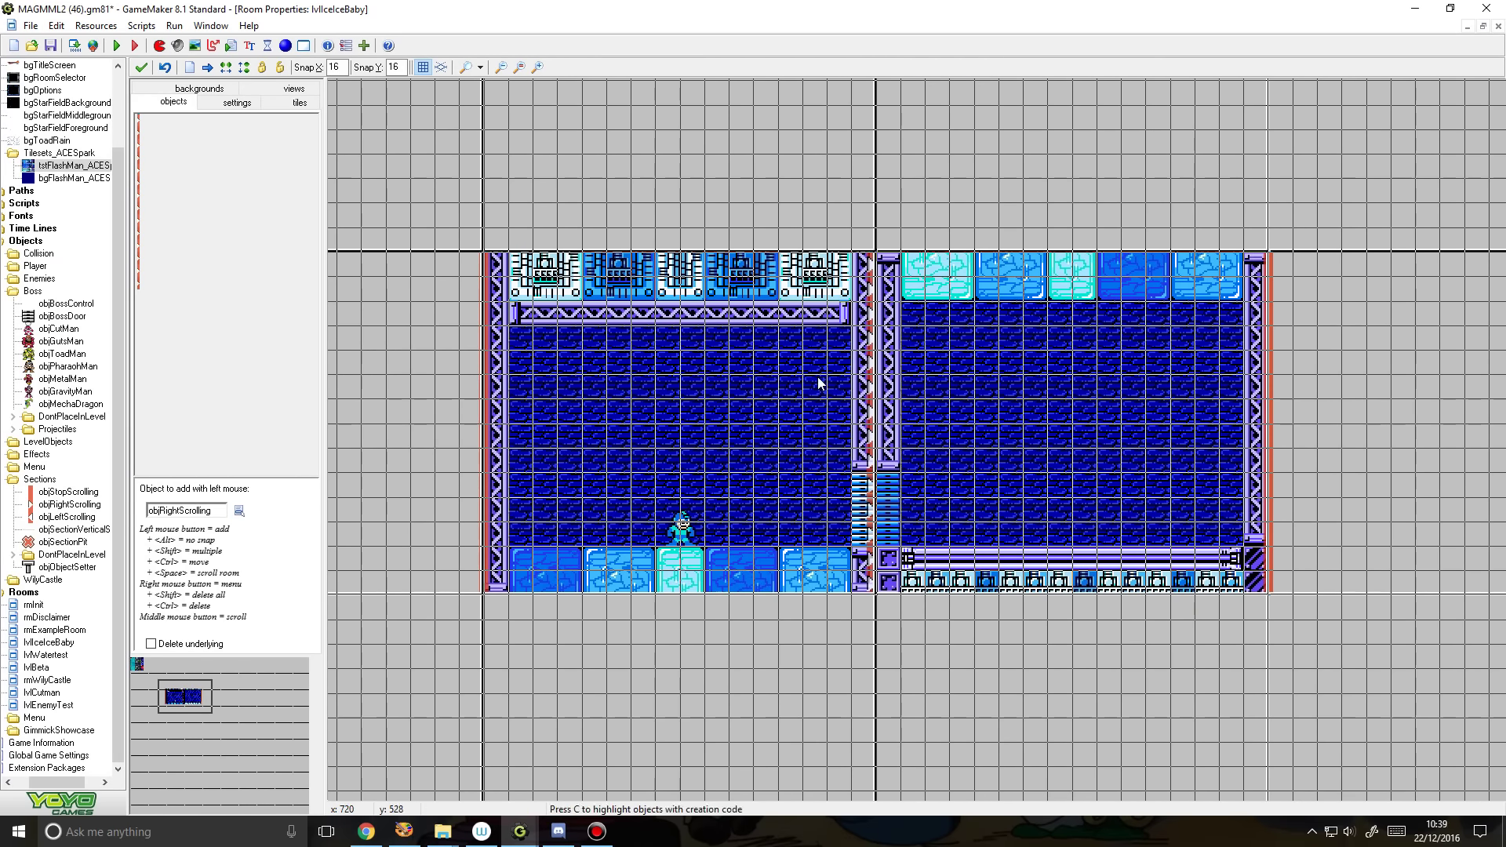
pyautogui.click(239, 511)
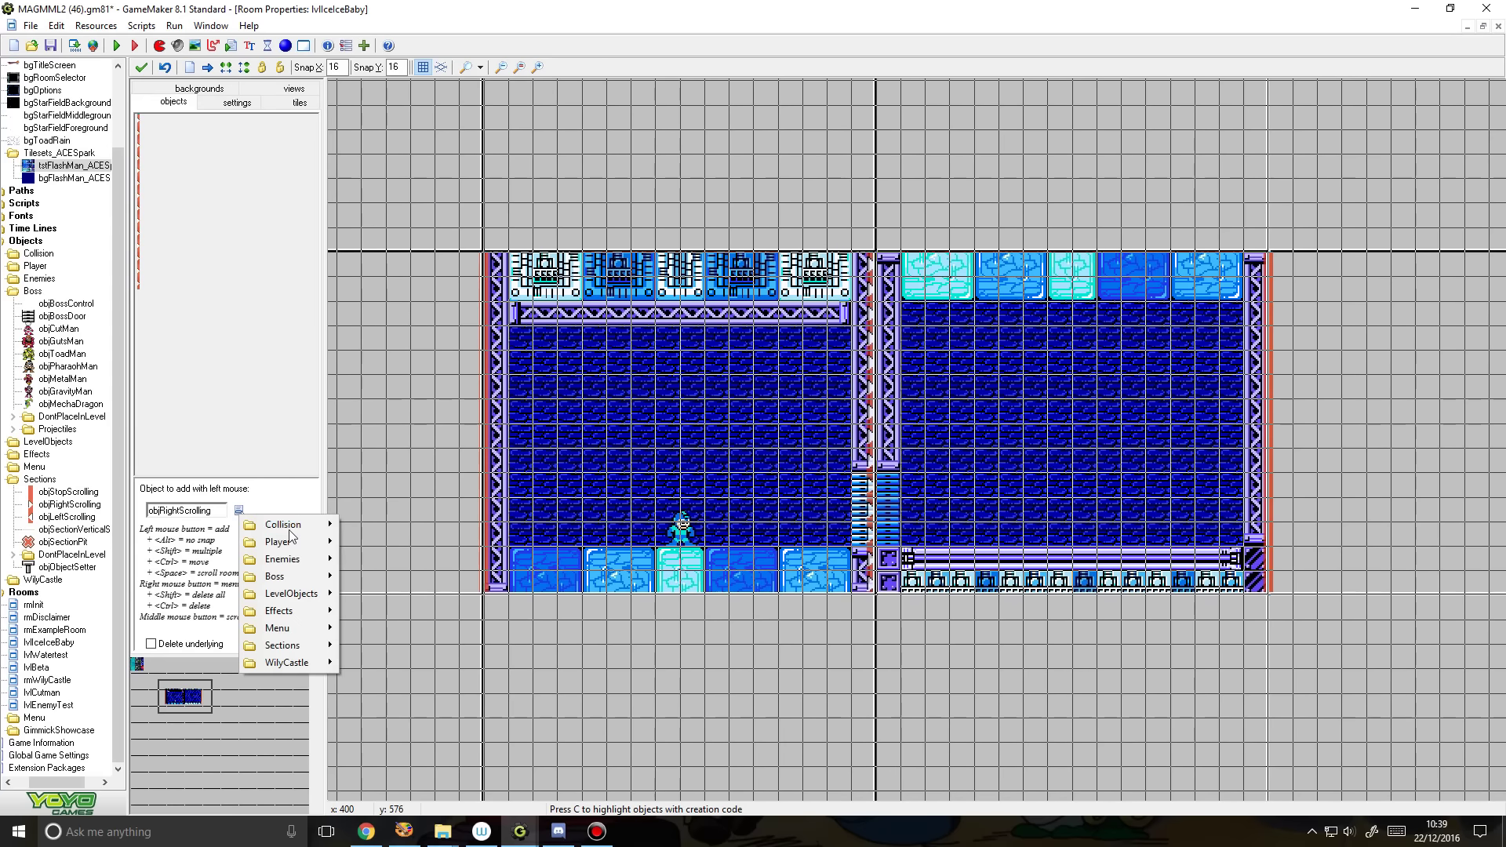
pyautogui.moveTo(281, 645)
pyautogui.click(177, 652)
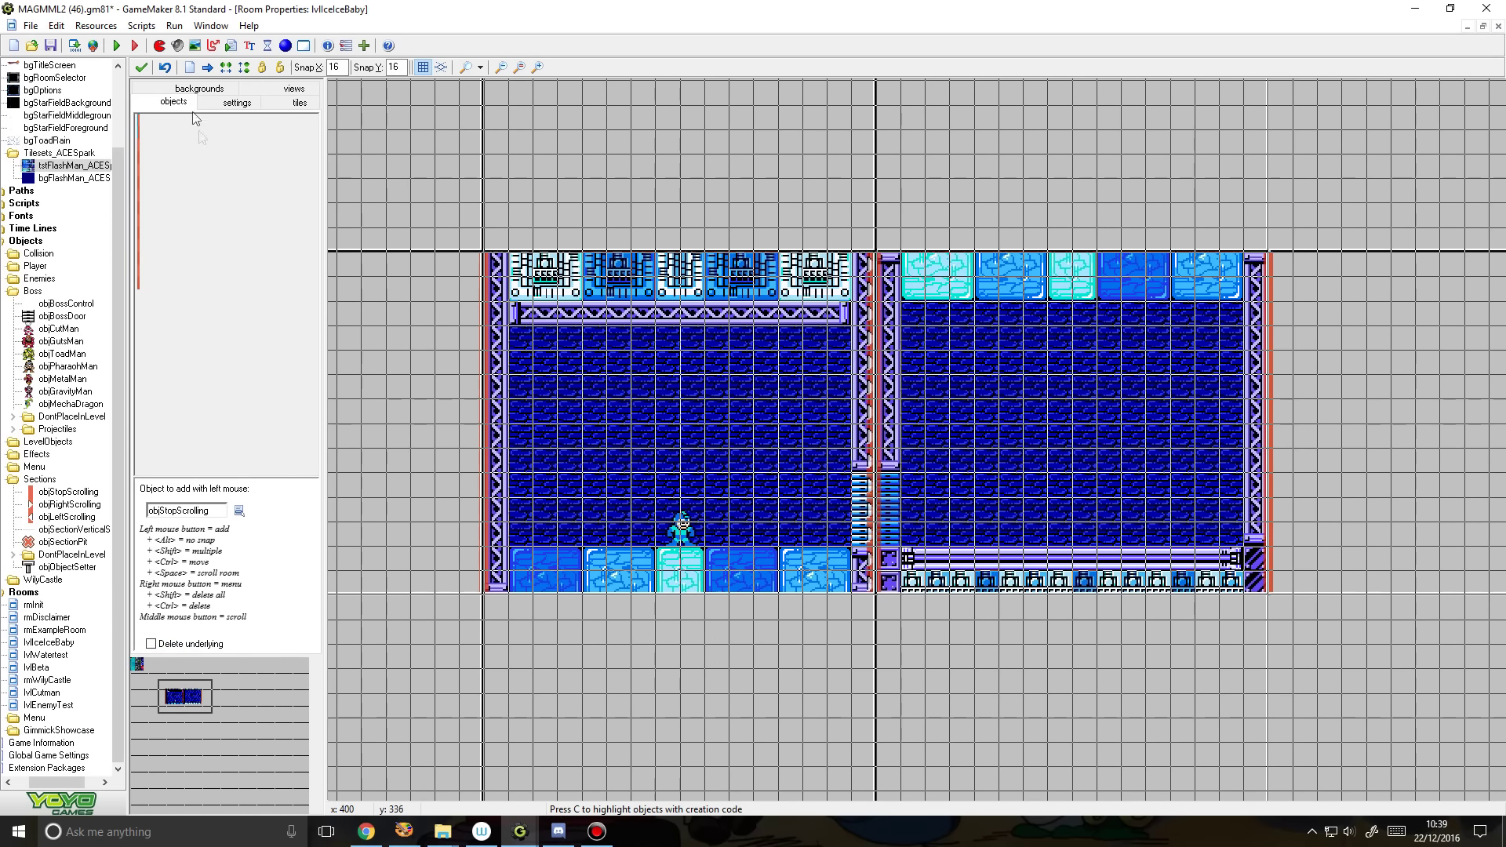
# Step: Run the game and test the screen boundaries by moving Mega Man through the doorway into the second screen
pyautogui.click(117, 46)
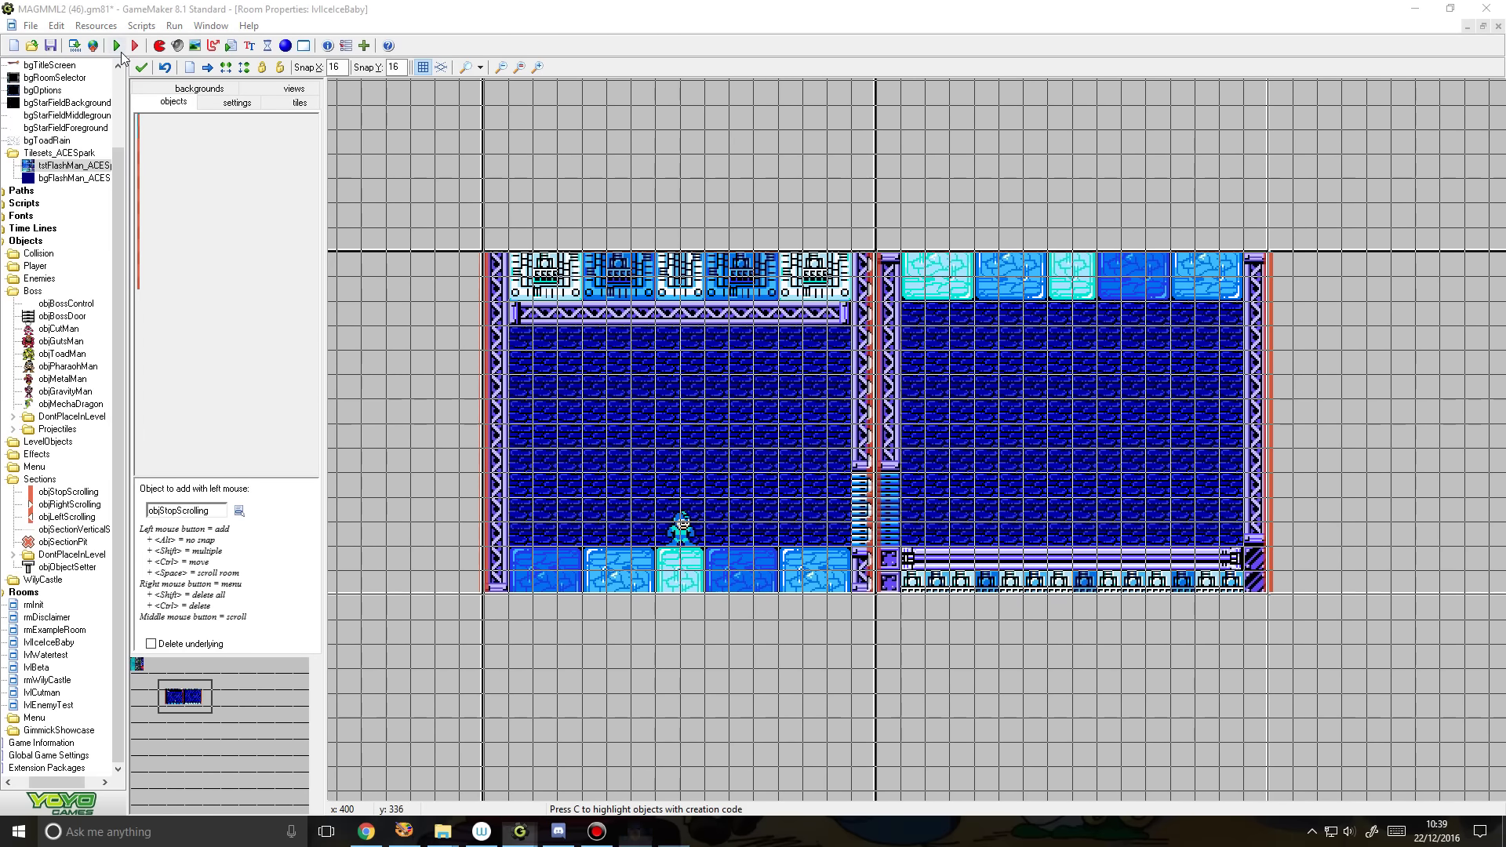
pyautogui.press('Right')
pyautogui.press('x')
pyautogui.press('Right')
pyautogui.press('Left')
pyautogui.press('c')
pyautogui.press('c')
pyautogui.press('Right')
pyautogui.press('c')
pyautogui.press('Right')
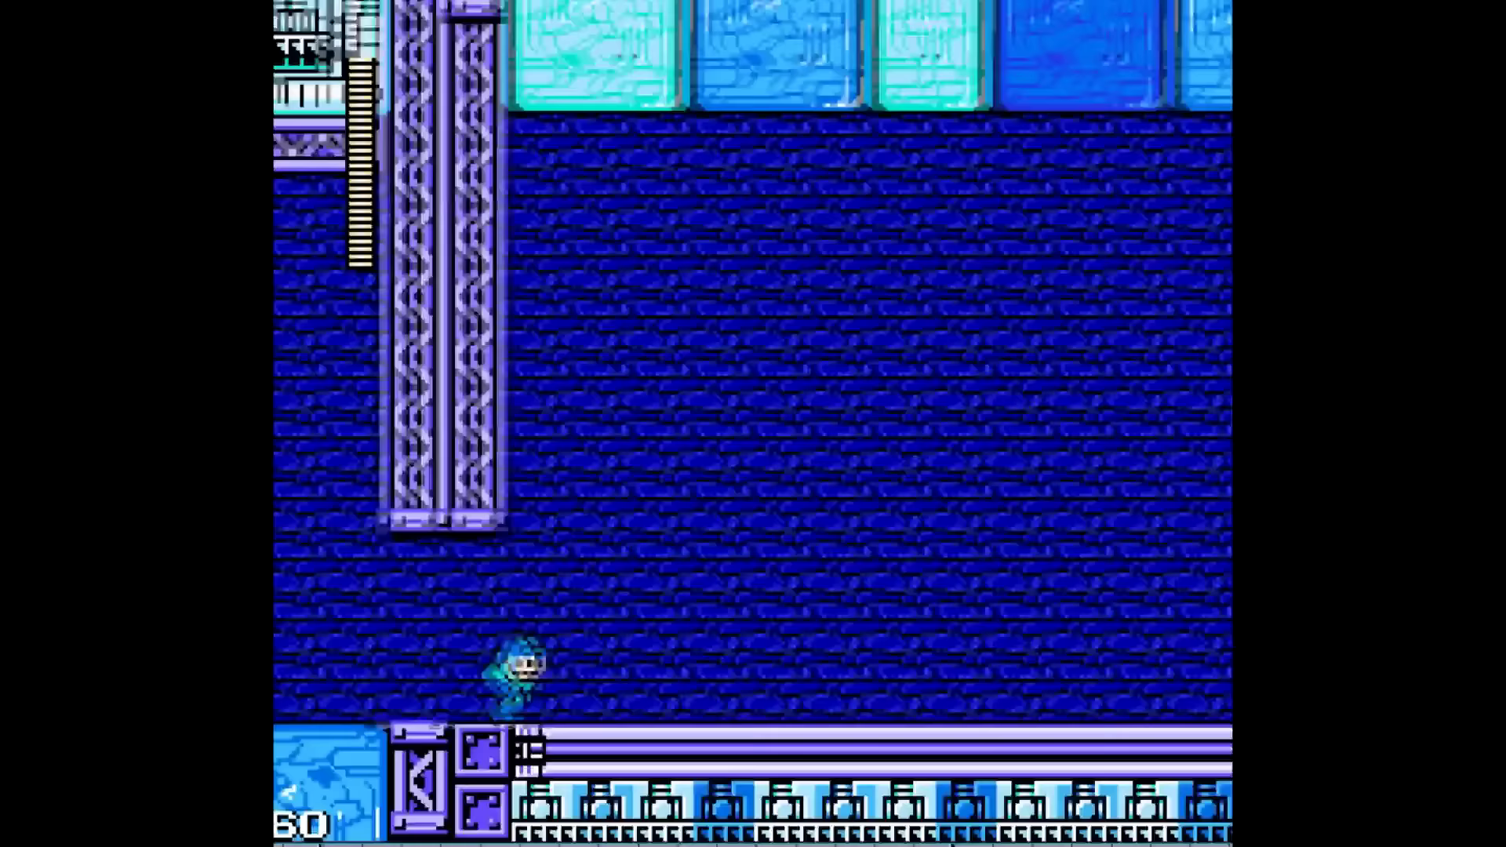
# Step: Playtest the larger level section by walking Mega Man across the floor and climbing the ladder up and down
pyautogui.press('z')
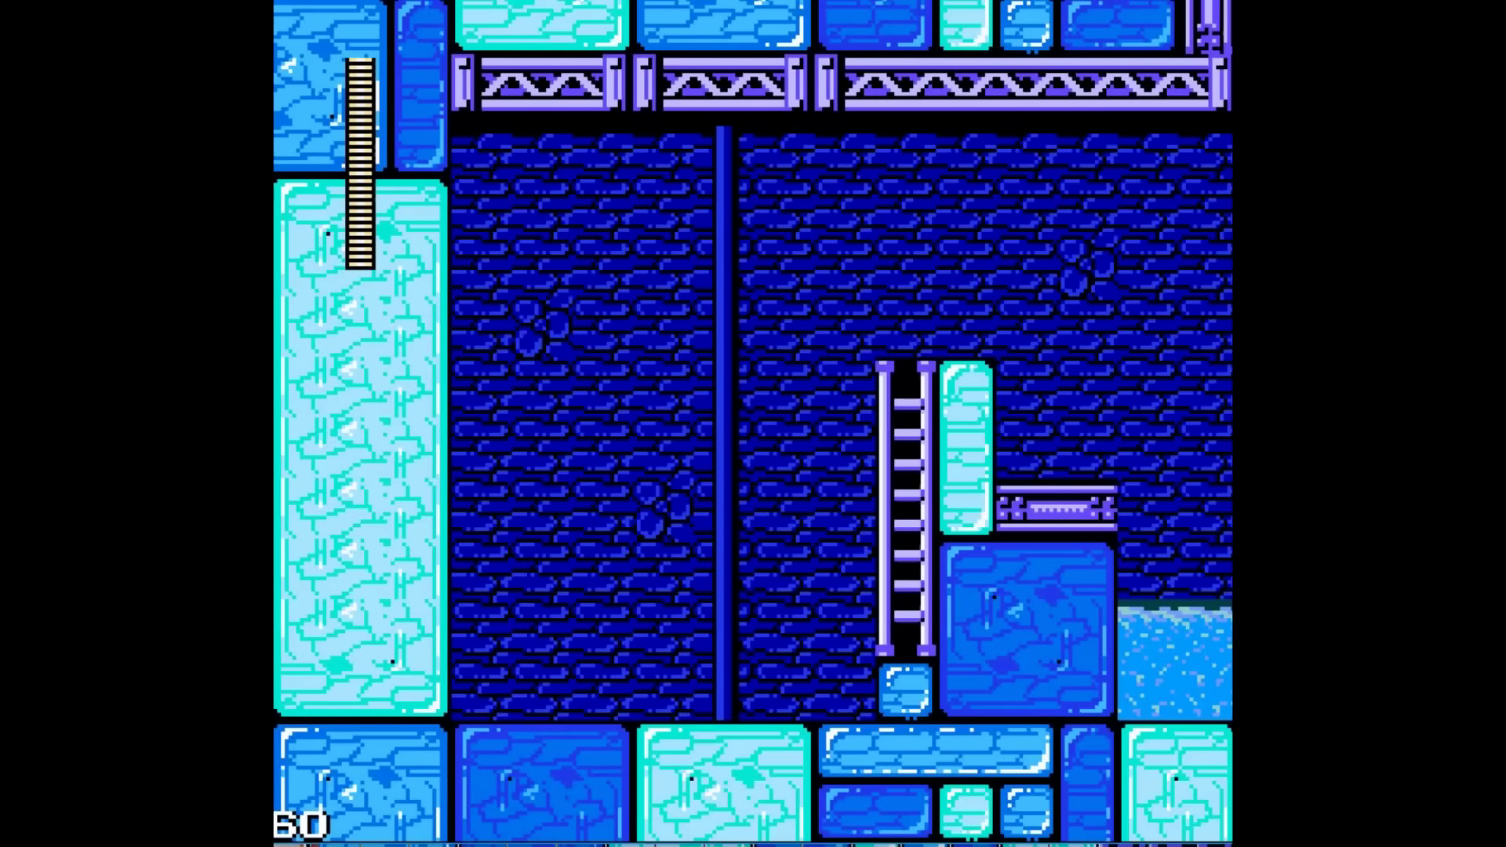
pyautogui.press('Left')
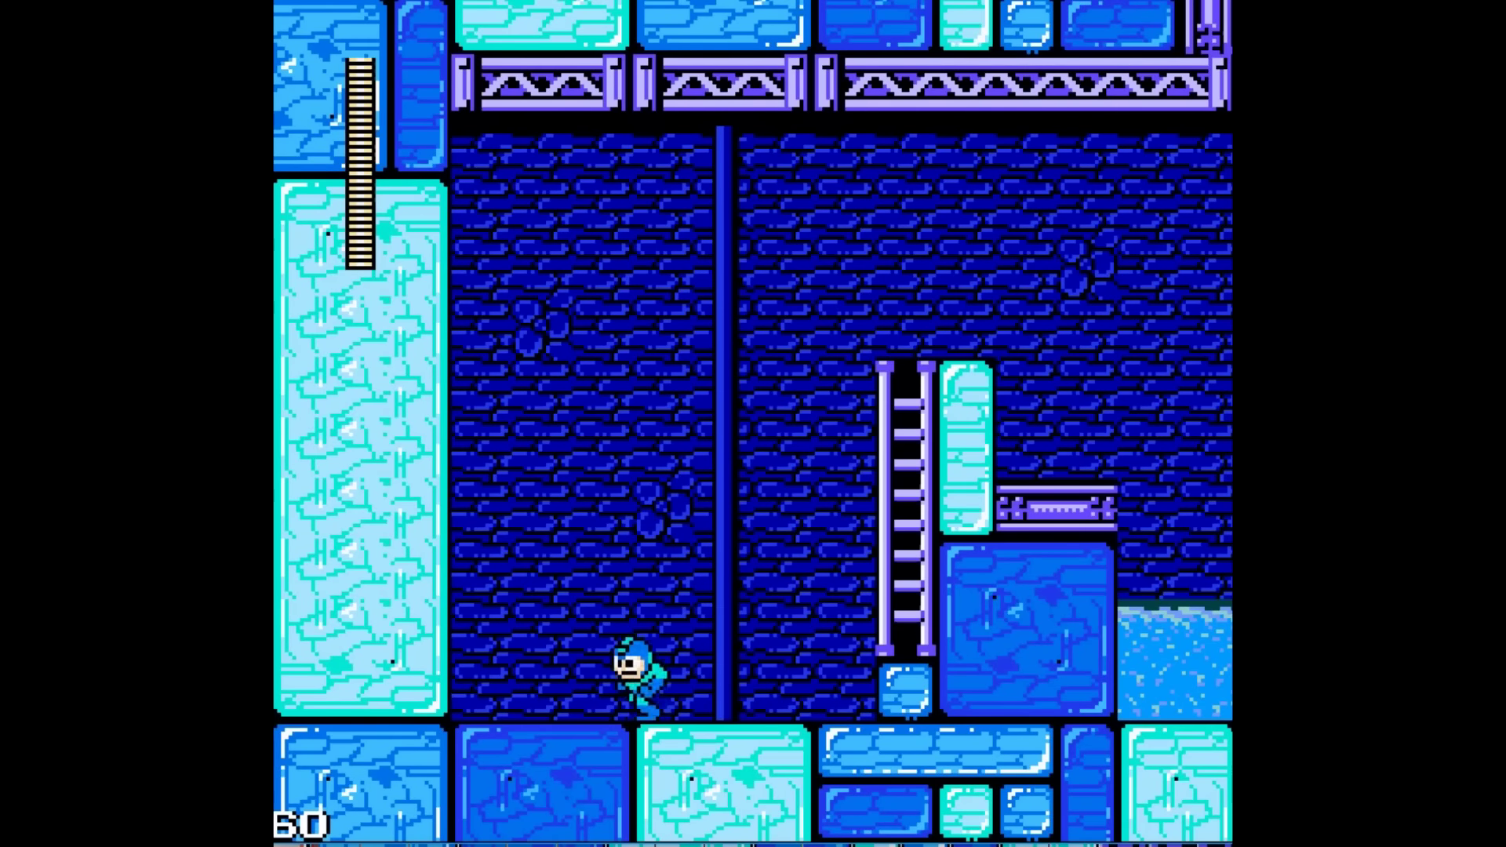
pyautogui.press('Right')
pyautogui.press('Right')
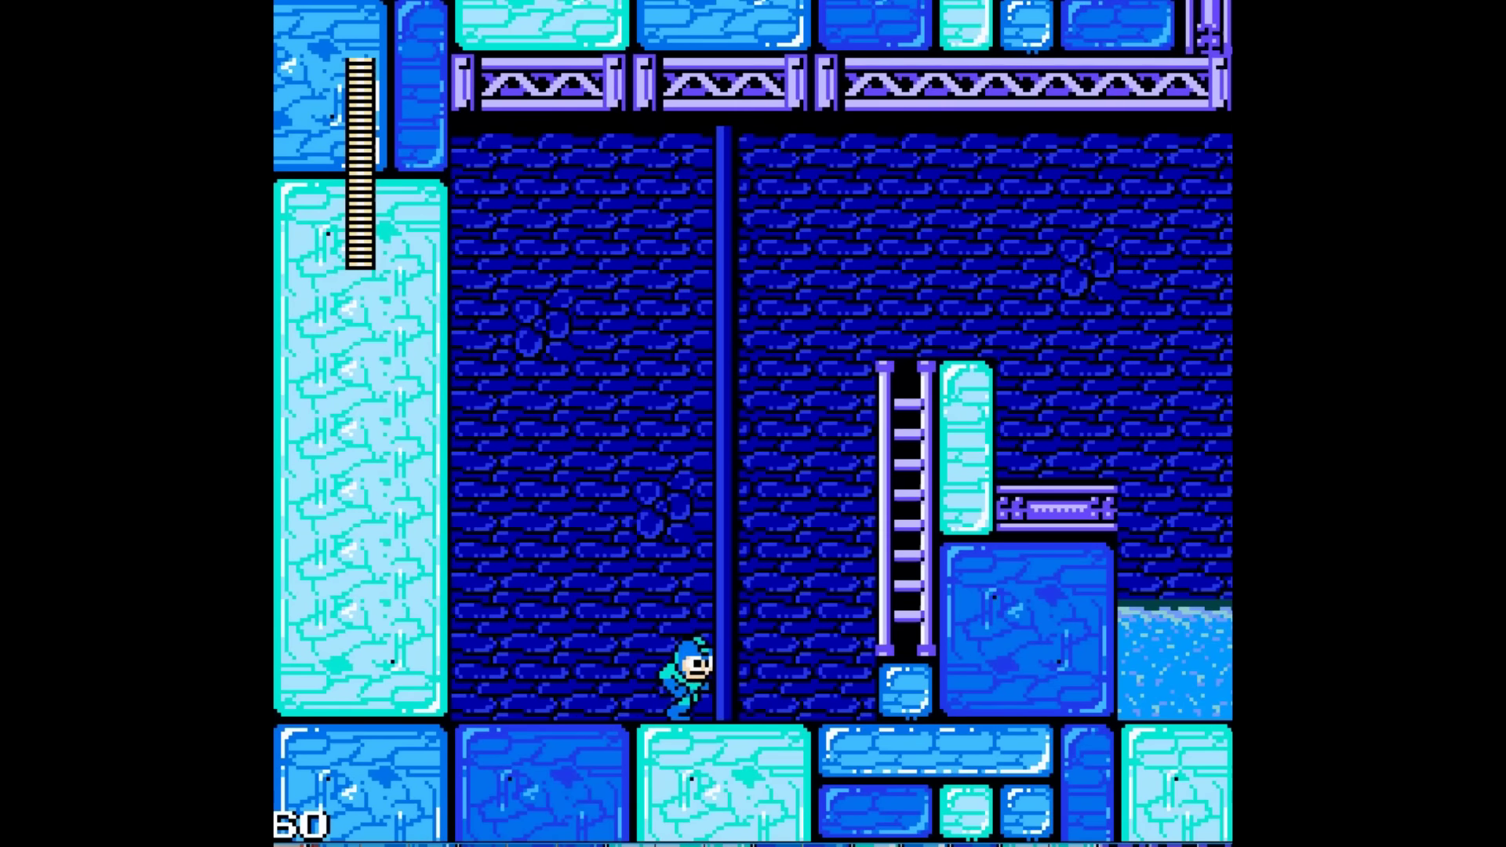
pyautogui.press('x')
pyautogui.press('Right')
pyautogui.press('x')
pyautogui.press('Up')
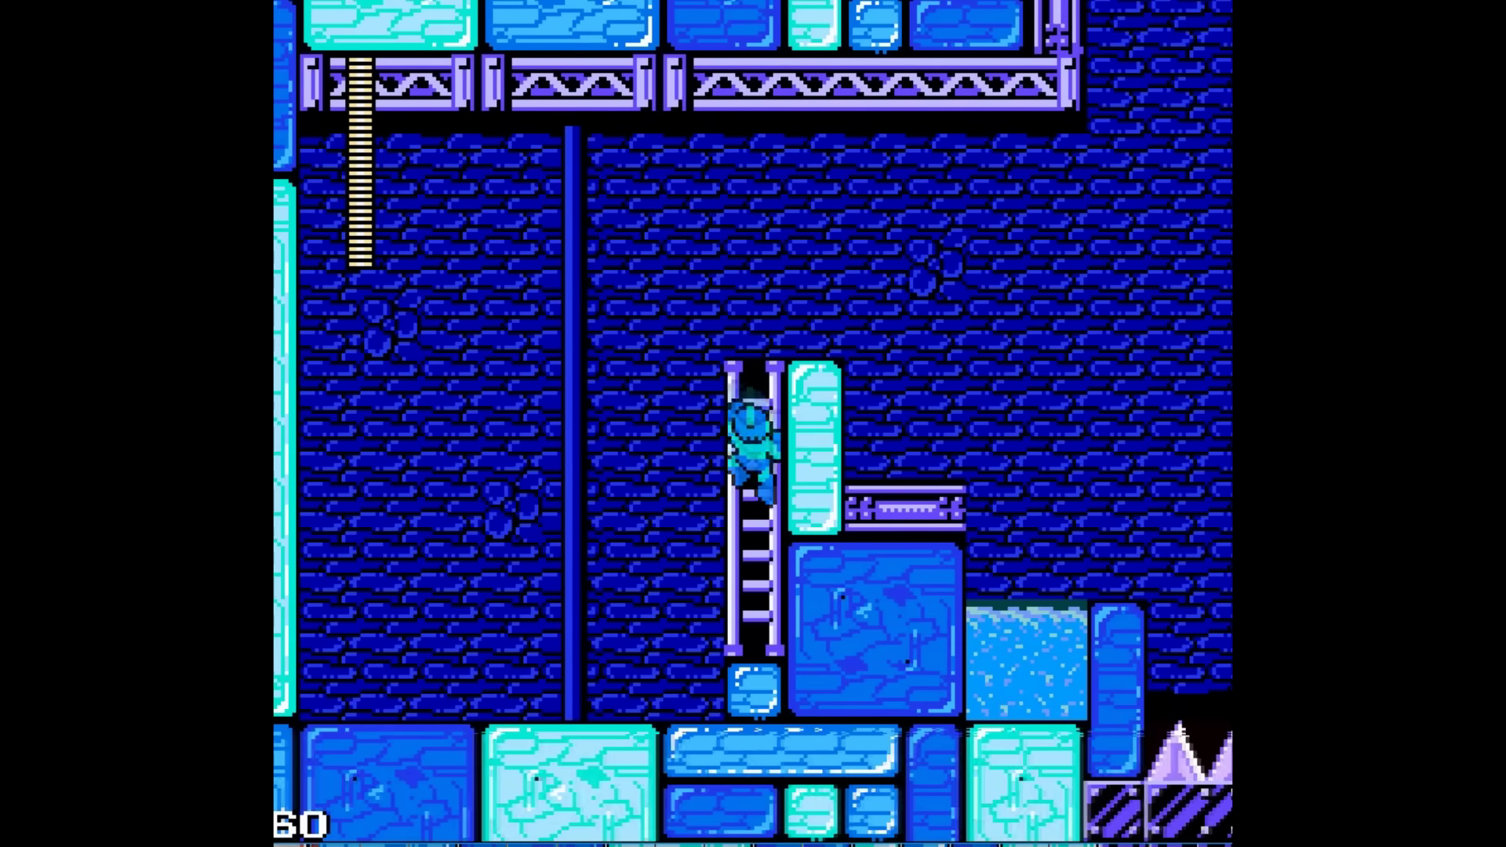
pyautogui.press('Down')
pyautogui.press('Up')
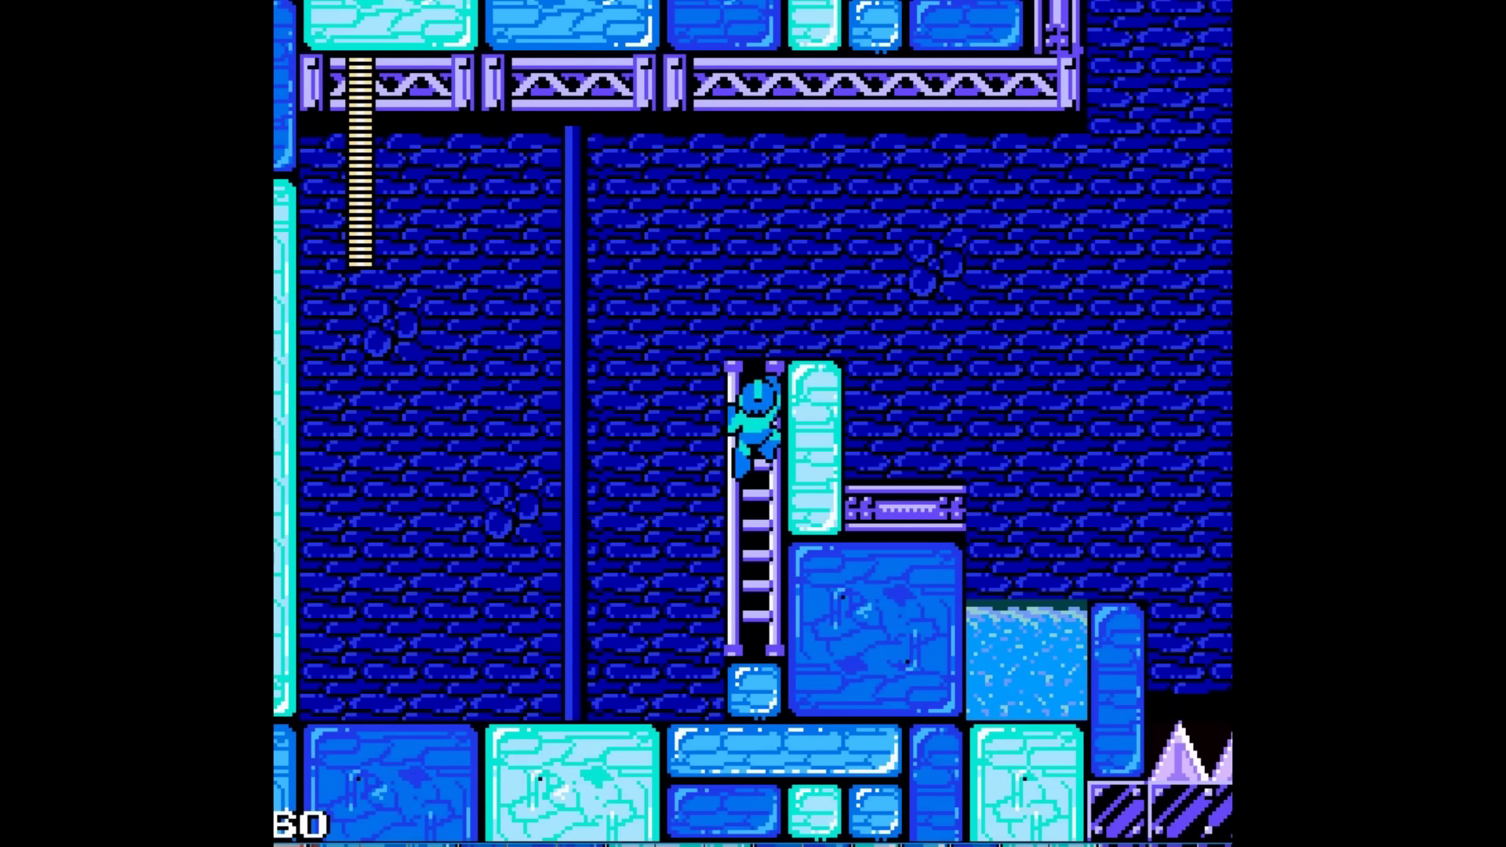
# Step: Playtest the water pool by jumping in and out of it, landing on the block beside it and leaping over the spikes
pyautogui.press('Right')
pyautogui.press('x')
pyautogui.press('Right')
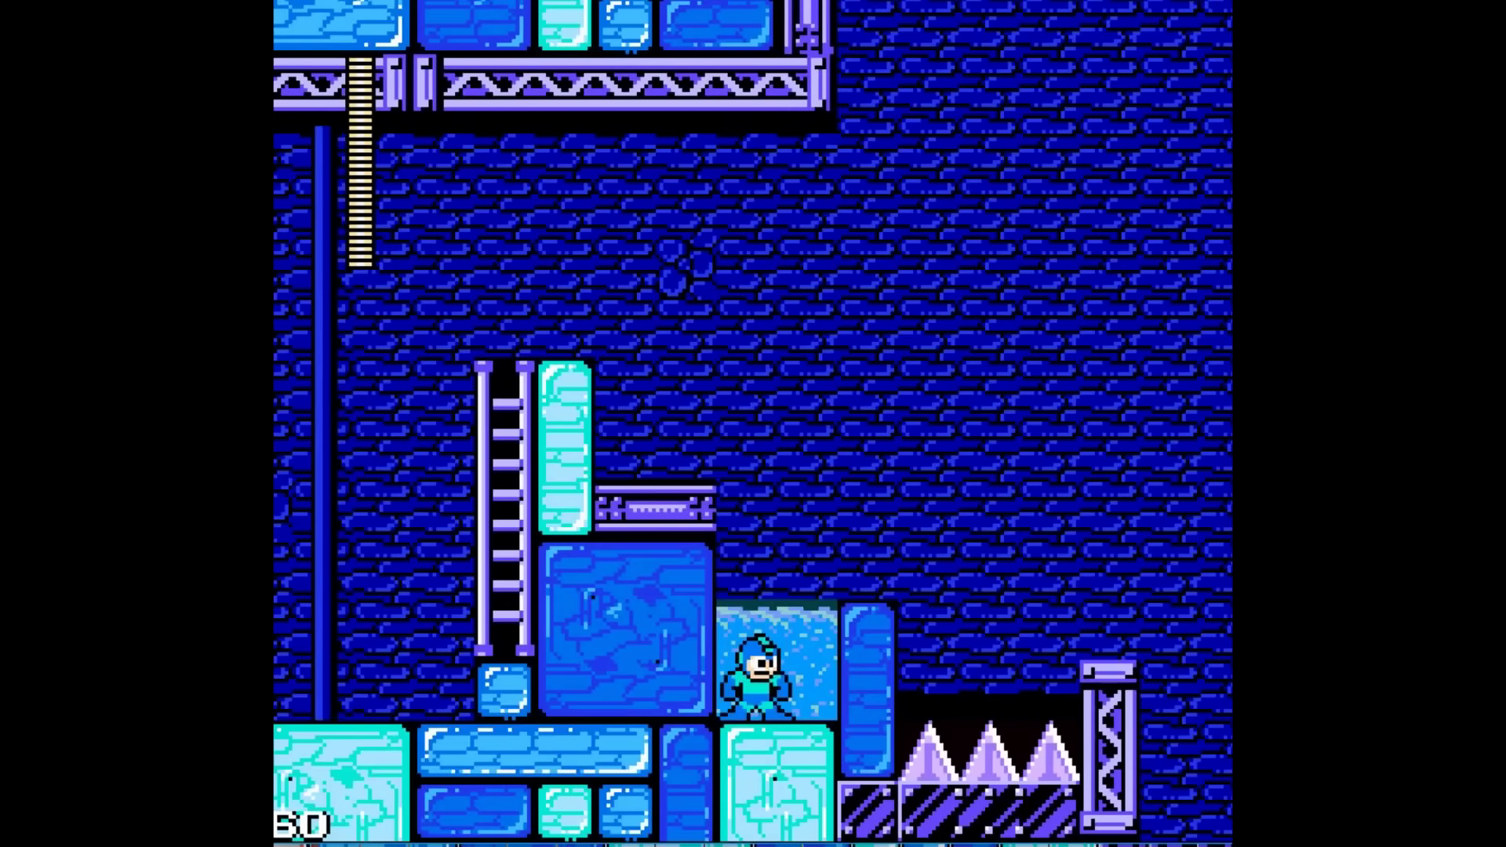
pyautogui.press('x')
pyautogui.press('Left')
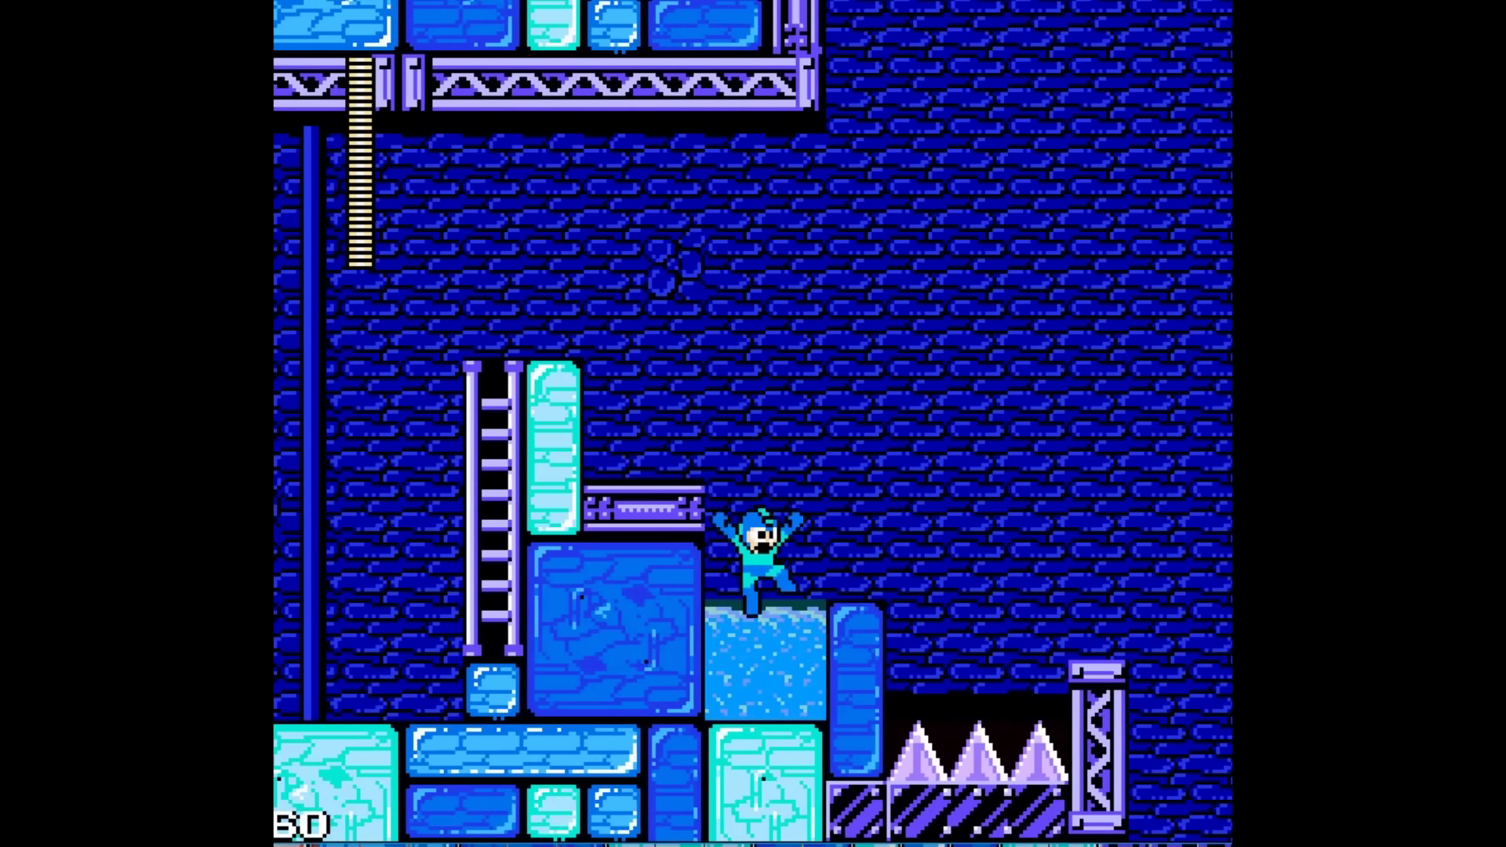
pyautogui.press('x')
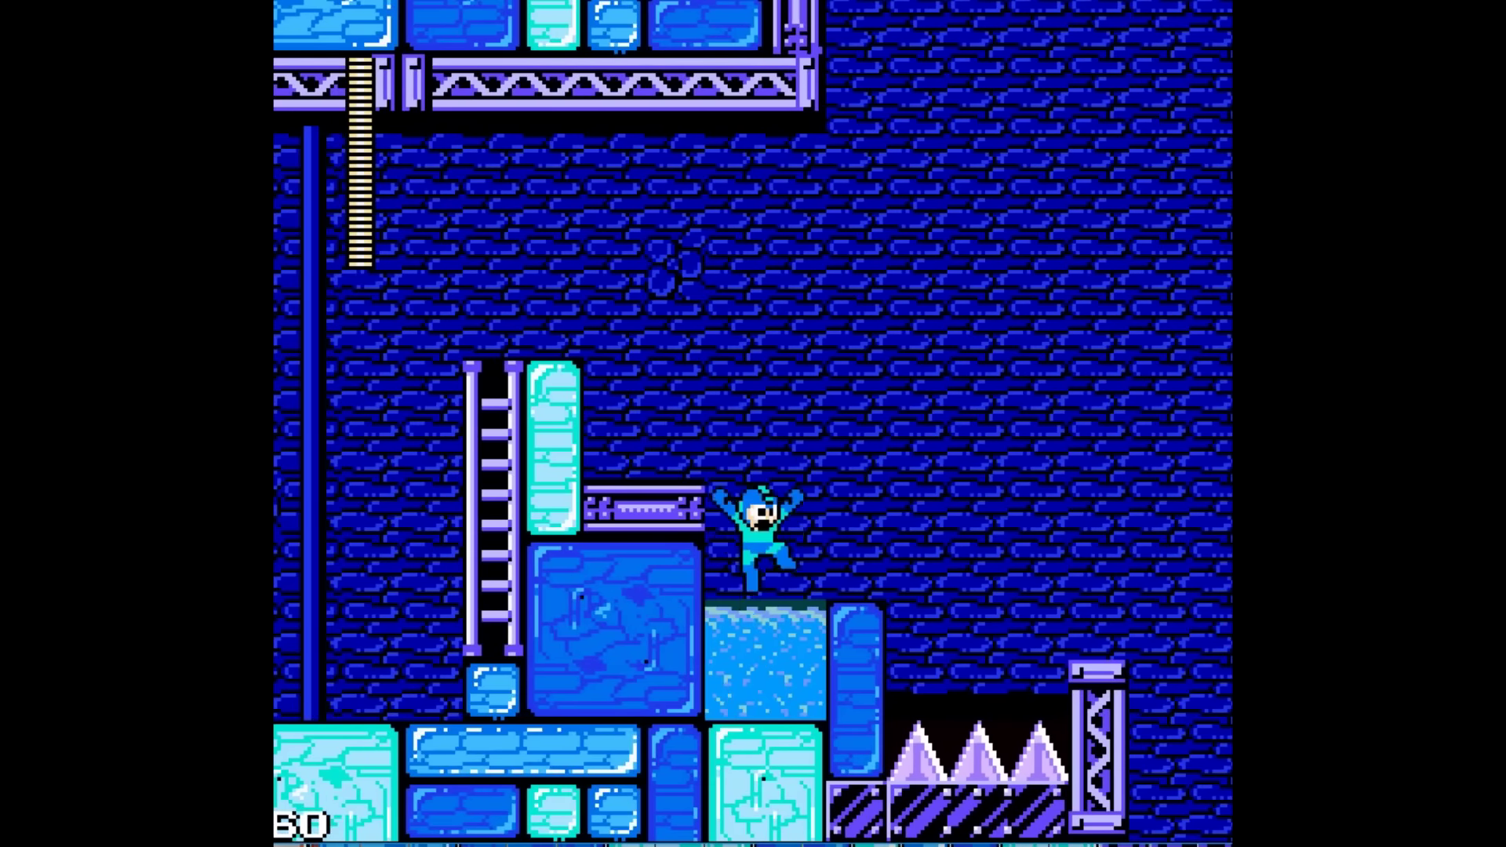
pyautogui.press('Left')
pyautogui.press('x')
pyautogui.press('Right')
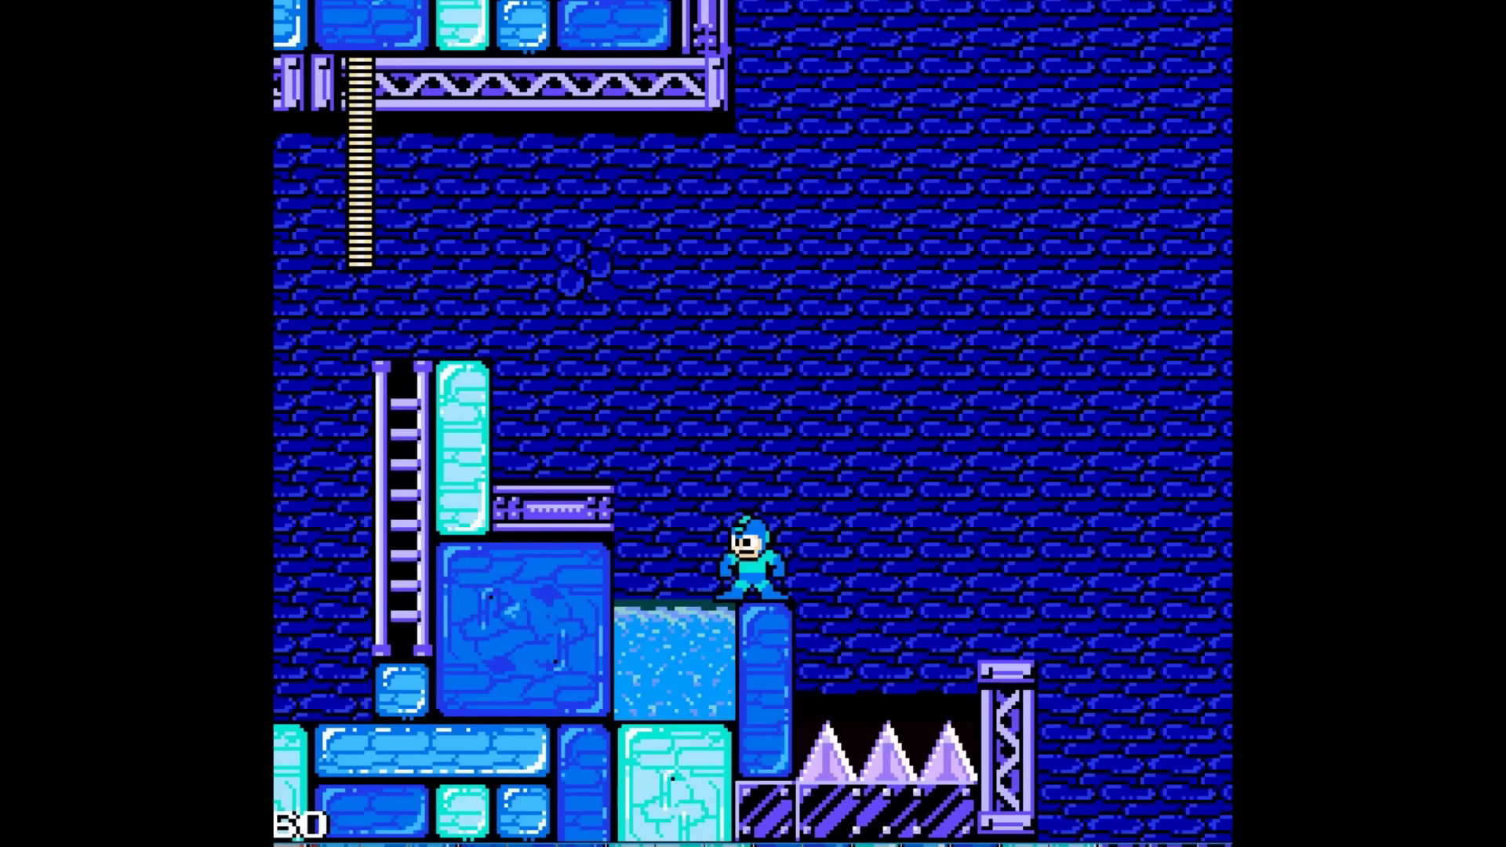
pyautogui.press('x')
pyautogui.press('Right')
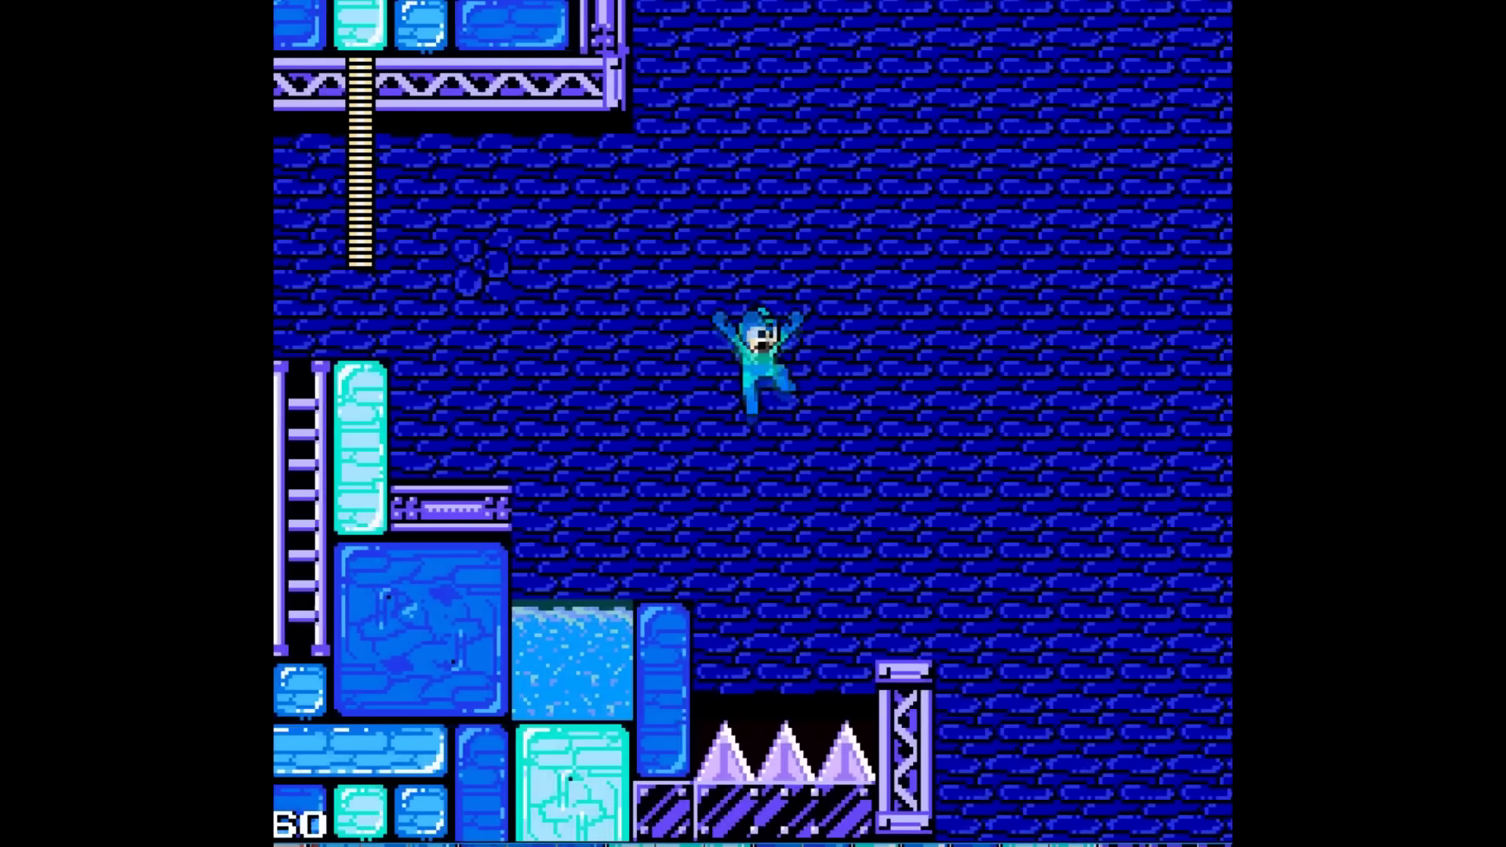